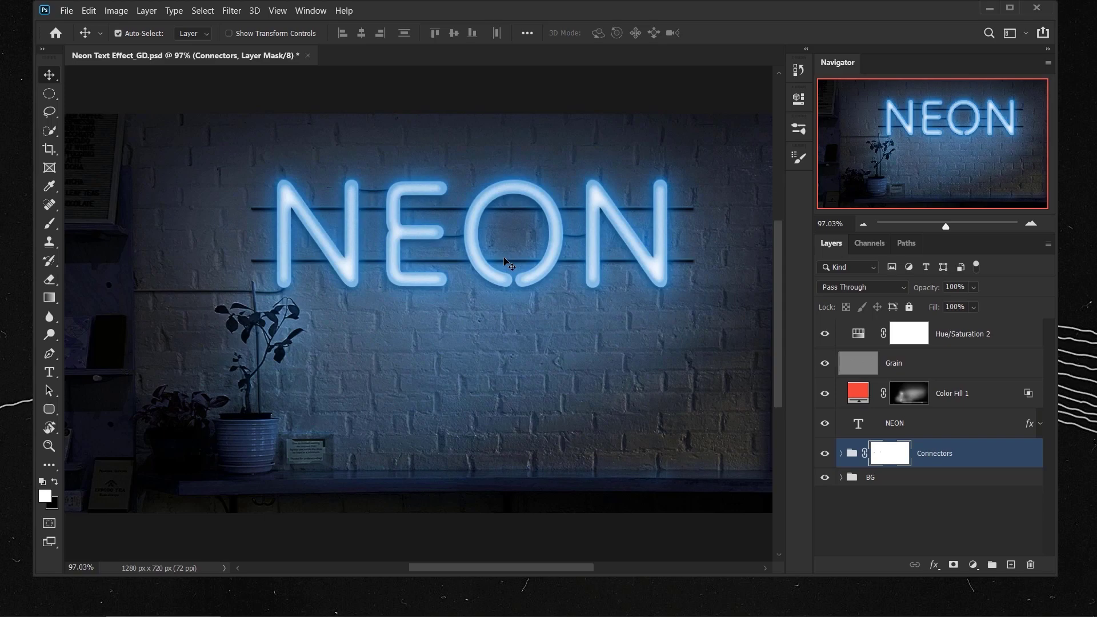
{"action": "scroll", "coordinate": [505, 263], "scroll_direction": "down", "scroll_amount": 1}
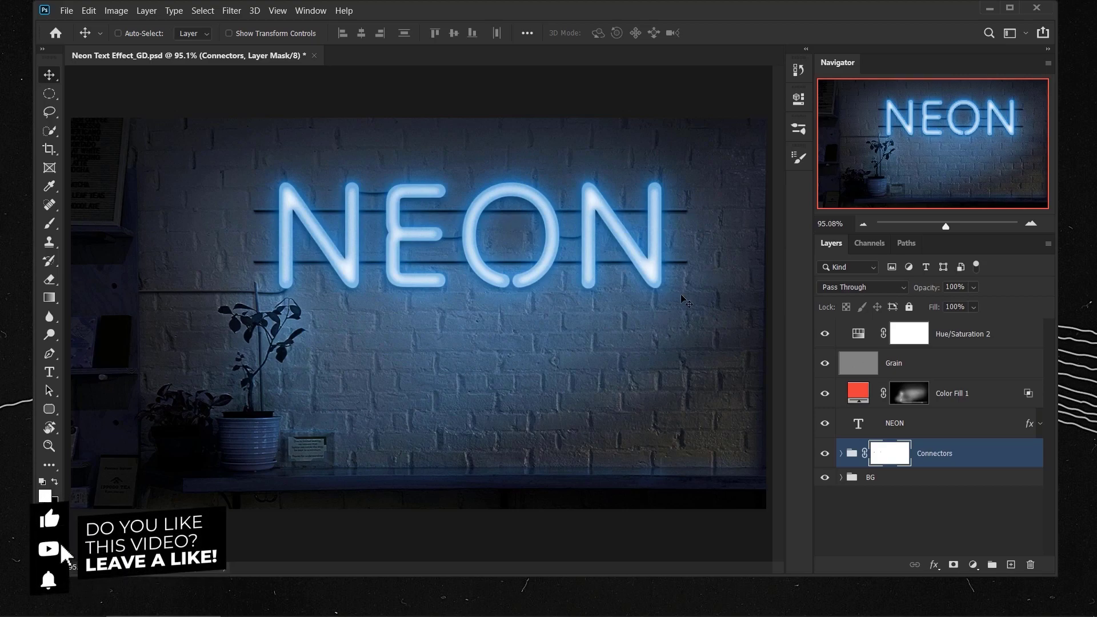
{"action": "scroll", "coordinate": [457, 217], "scroll_direction": "up", "scroll_amount": 2}
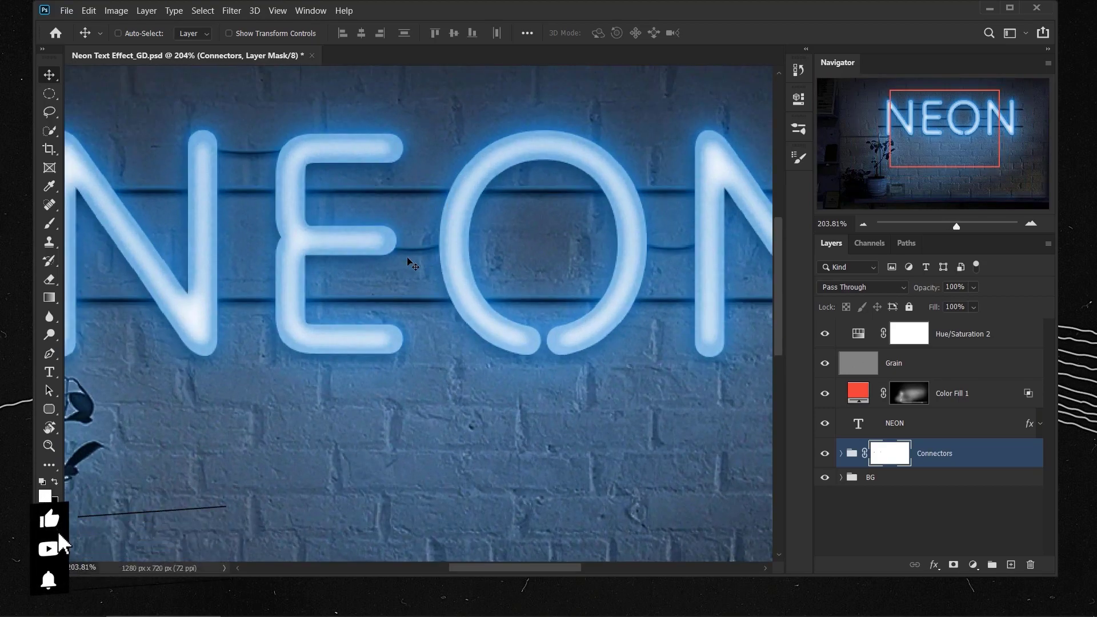
{"action": "scroll", "coordinate": [380, 251], "scroll_direction": "down", "scroll_amount": 1}
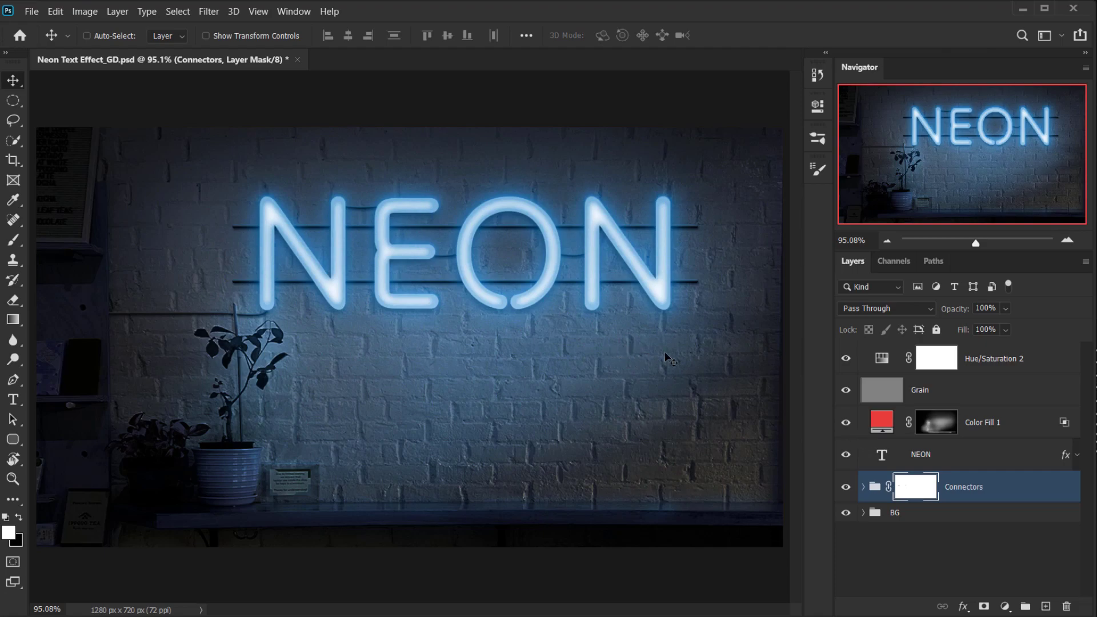
Hide the Hue/Saturation 2 layer and set the Color Fill 1 layer's opacity to 0%.
{"action": "left_click", "coordinate": [991, 358]}
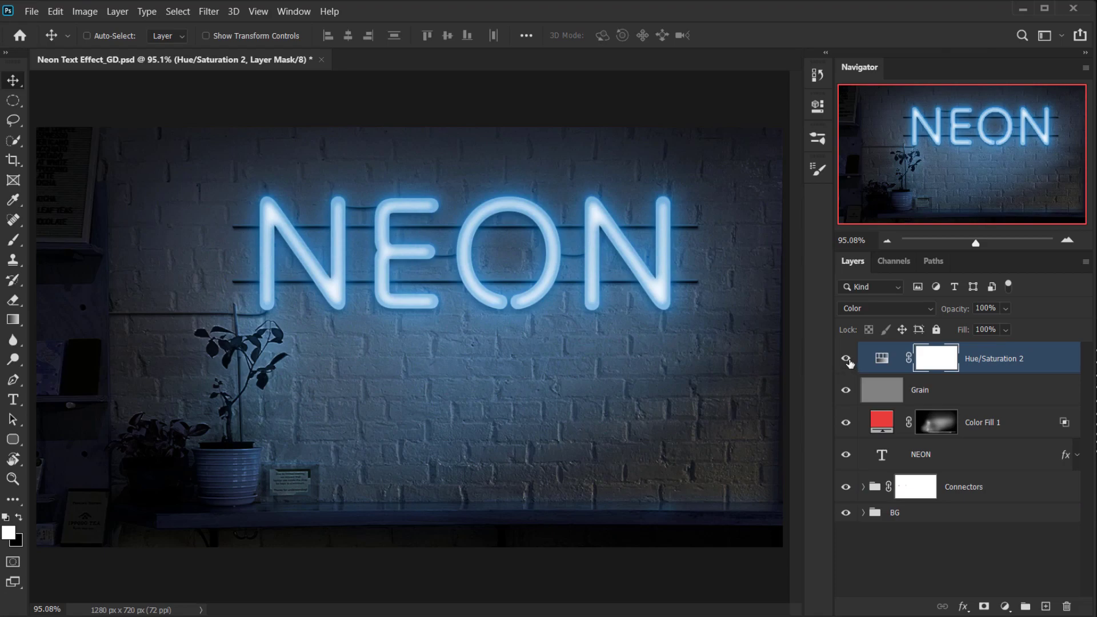
{"action": "left_click", "coordinate": [846, 359]}
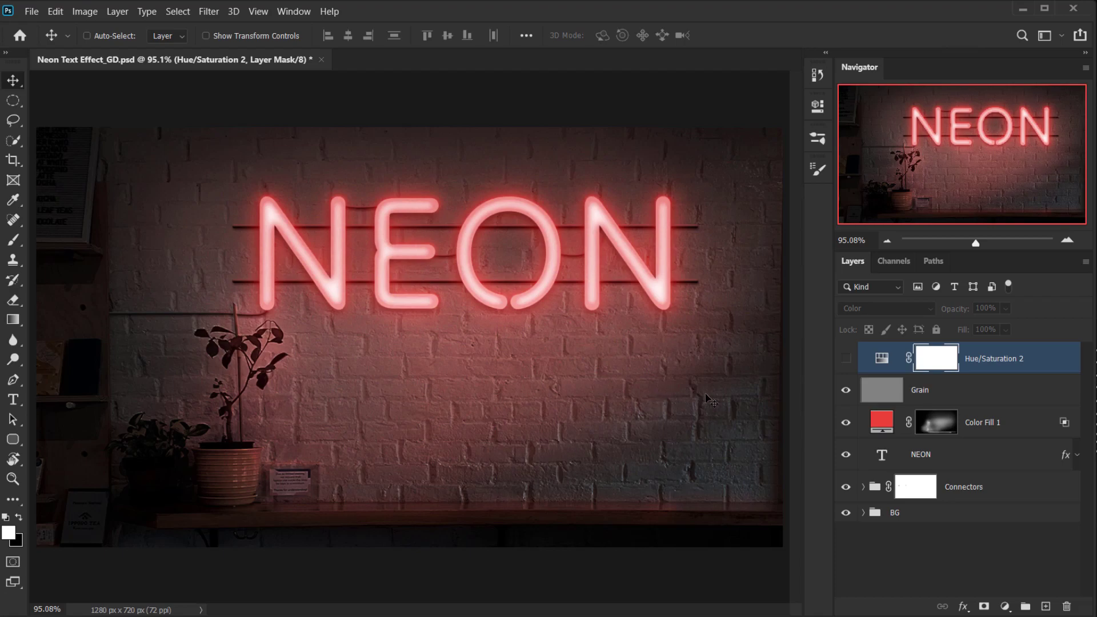
{"action": "left_click", "coordinate": [998, 422]}
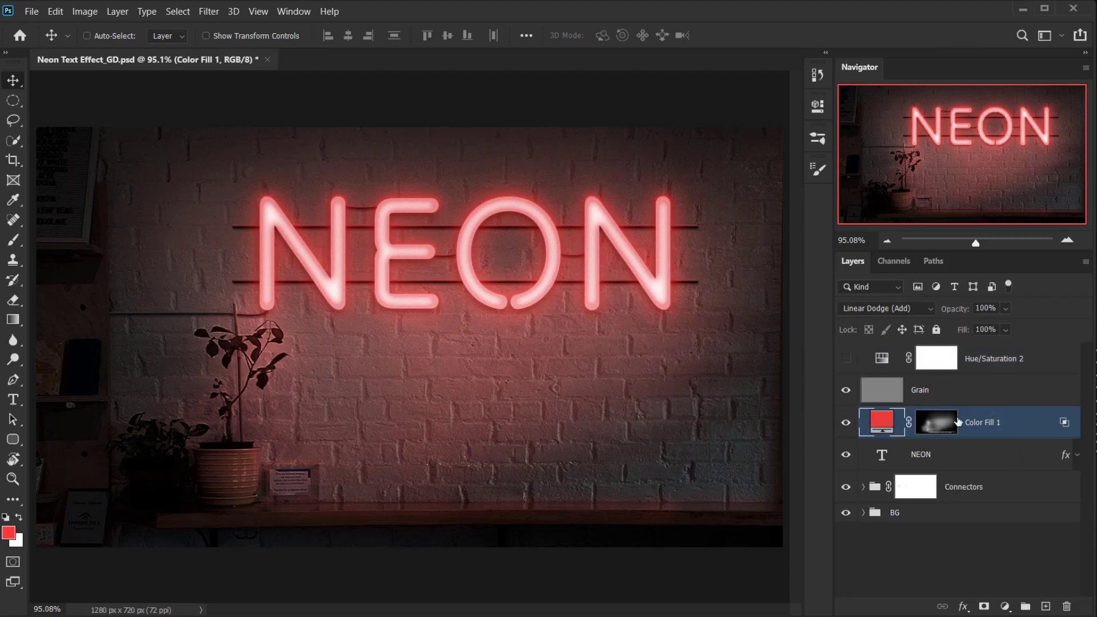
{"action": "left_click", "coordinate": [846, 423]}
{"action": "left_click", "coordinate": [846, 423]}
{"action": "left_click", "coordinate": [847, 424]}
{"action": "left_click", "coordinate": [846, 423]}
{"action": "left_click_drag", "start_coordinate": [968, 310], "coordinate": [835, 309]}
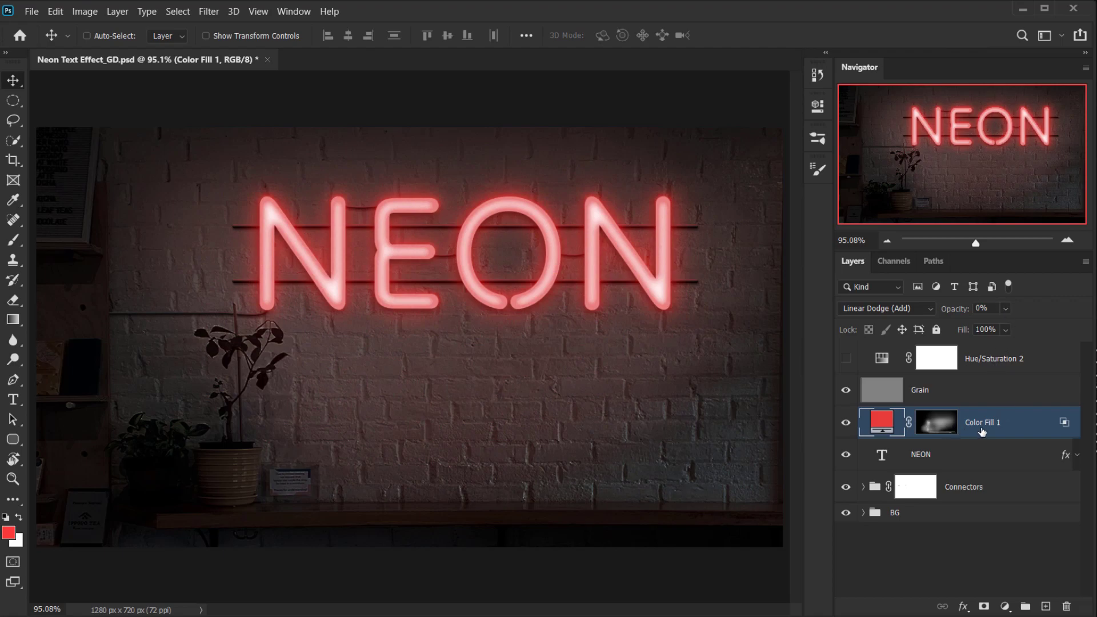
Toggle the visibility of the Color Fill 1, NEON and Connectors layers to inspect what each contributes to the sign.
{"action": "left_click", "coordinate": [852, 423]}
{"action": "left_click", "coordinate": [850, 423]}
{"action": "left_click", "coordinate": [851, 446]}
{"action": "left_click", "coordinate": [851, 447]}
{"action": "left_click", "coordinate": [845, 489]}
{"action": "left_click", "coordinate": [845, 490]}
Duplicate the NEON text layer as NEON OFF and place the copy directly below the original.
{"action": "left_click", "coordinate": [943, 455]}
{"action": "left_click", "coordinate": [928, 455]}
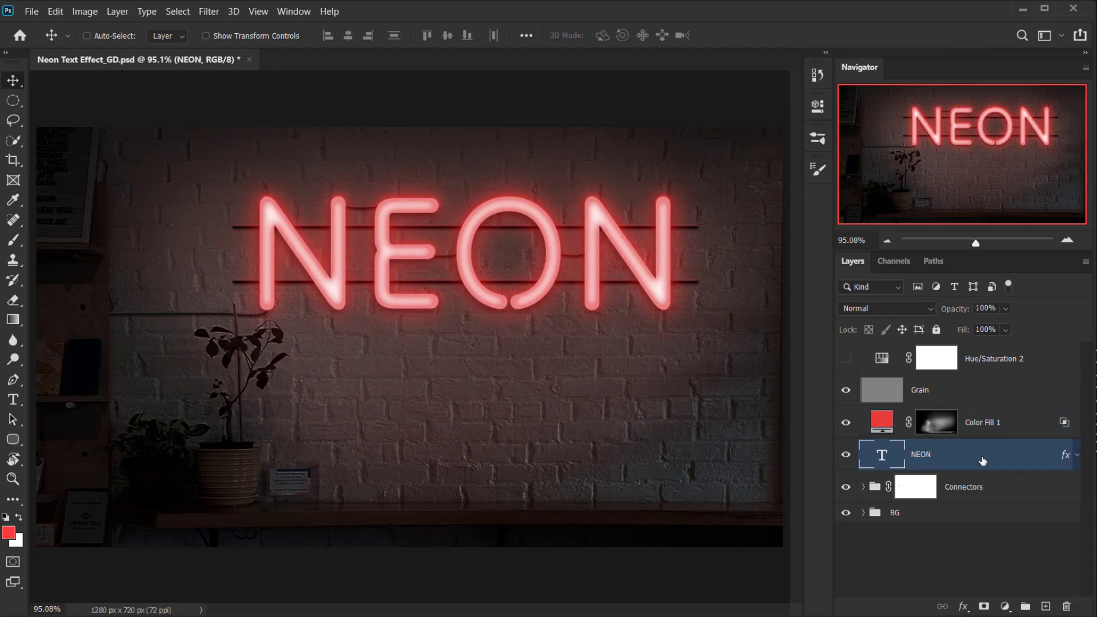
{"action": "key", "text": "ctrl+j"}
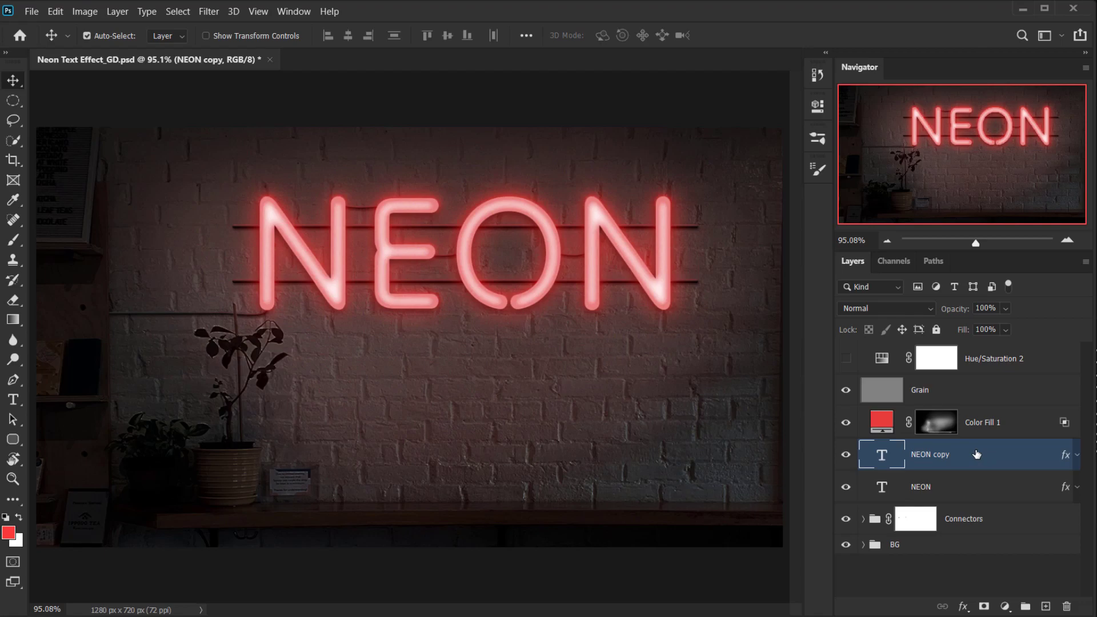
{"action": "double_click", "coordinate": [943, 456]}
{"action": "left_click_drag", "start_coordinate": [958, 454], "coordinate": [930, 456]}
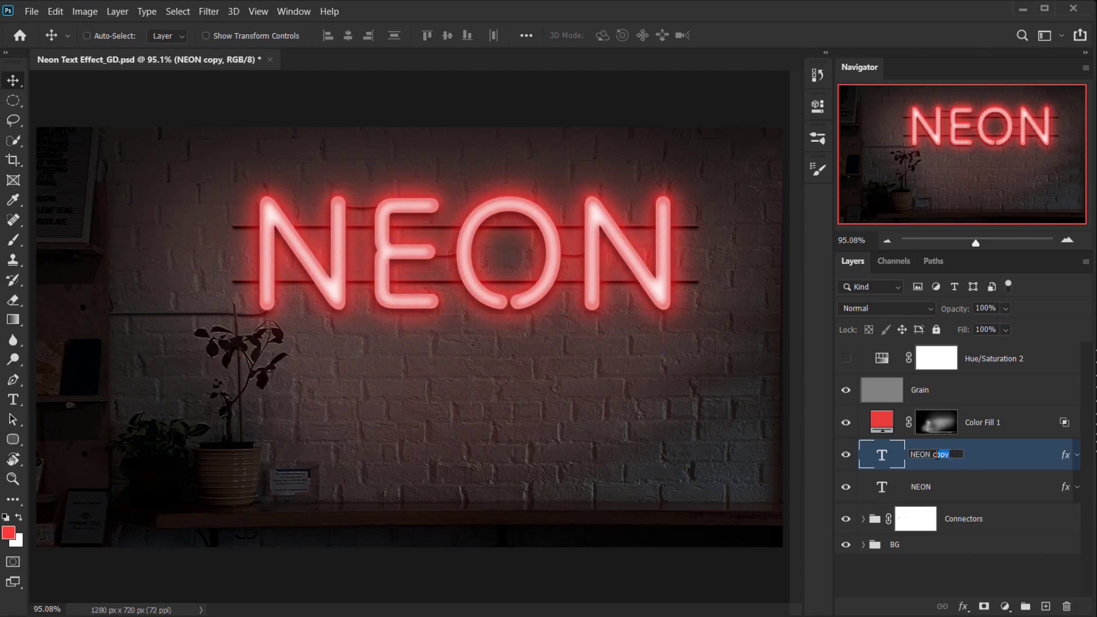
{"action": "type", "text": "OFF"}
{"action": "key", "text": "Return"}
{"action": "left_click", "coordinate": [938, 462]}
{"action": "left_click_drag", "start_coordinate": [938, 462], "coordinate": [921, 482]}
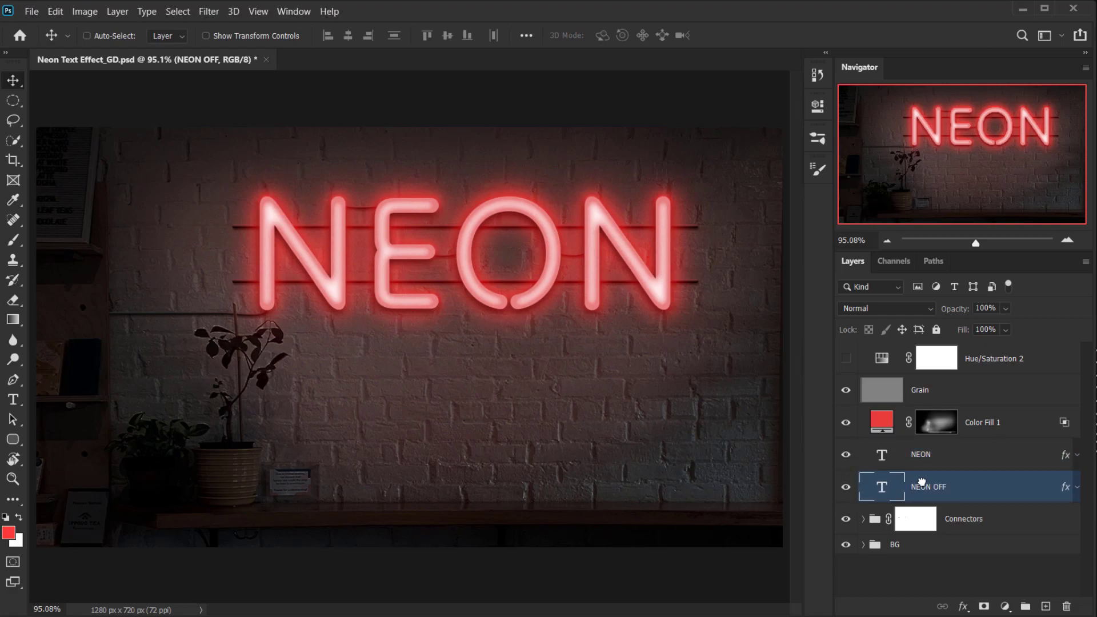
Rename the original NEON text layer as NEON ON and set its opacity to 0%.
{"action": "left_click", "coordinate": [936, 455]}
{"action": "double_click", "coordinate": [943, 455]}
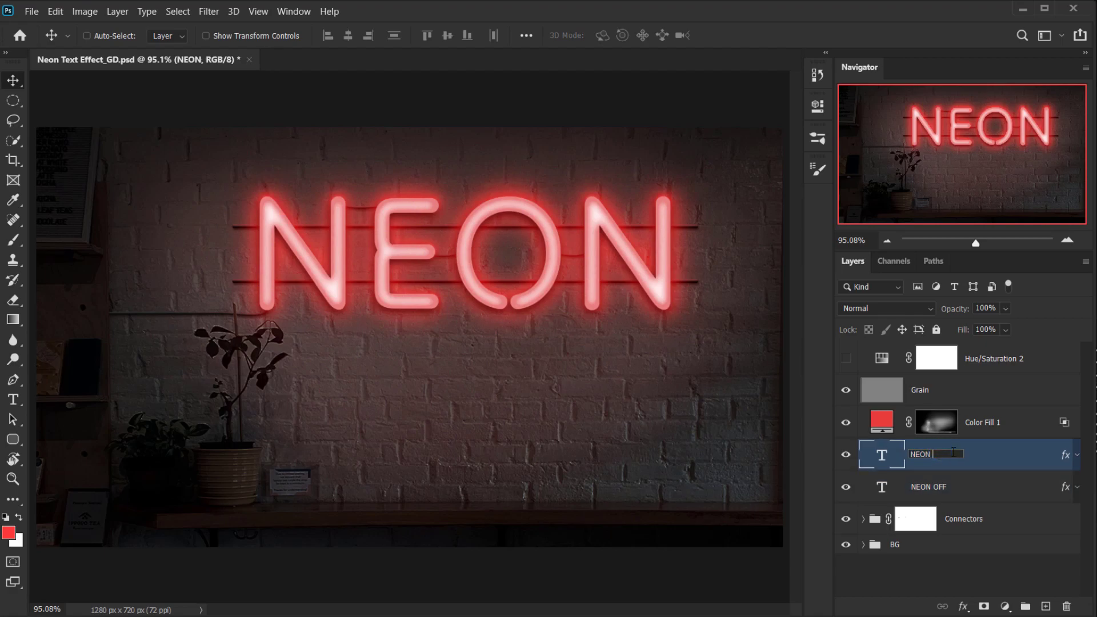
{"action": "key", "text": "Return"}
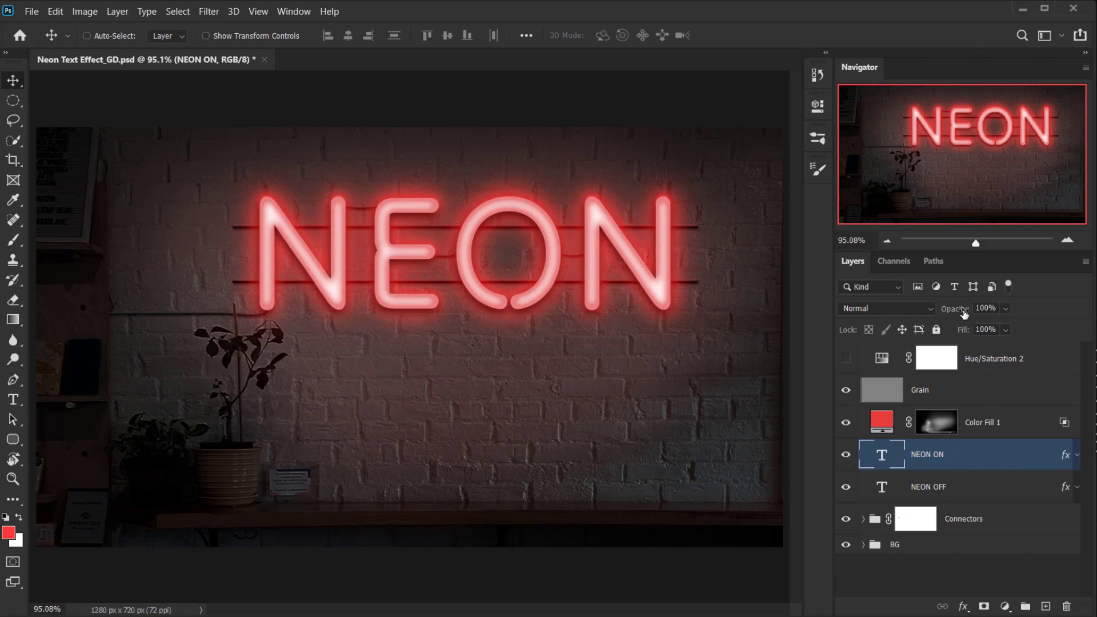
{"action": "left_click_drag", "start_coordinate": [962, 311], "coordinate": [762, 318]}
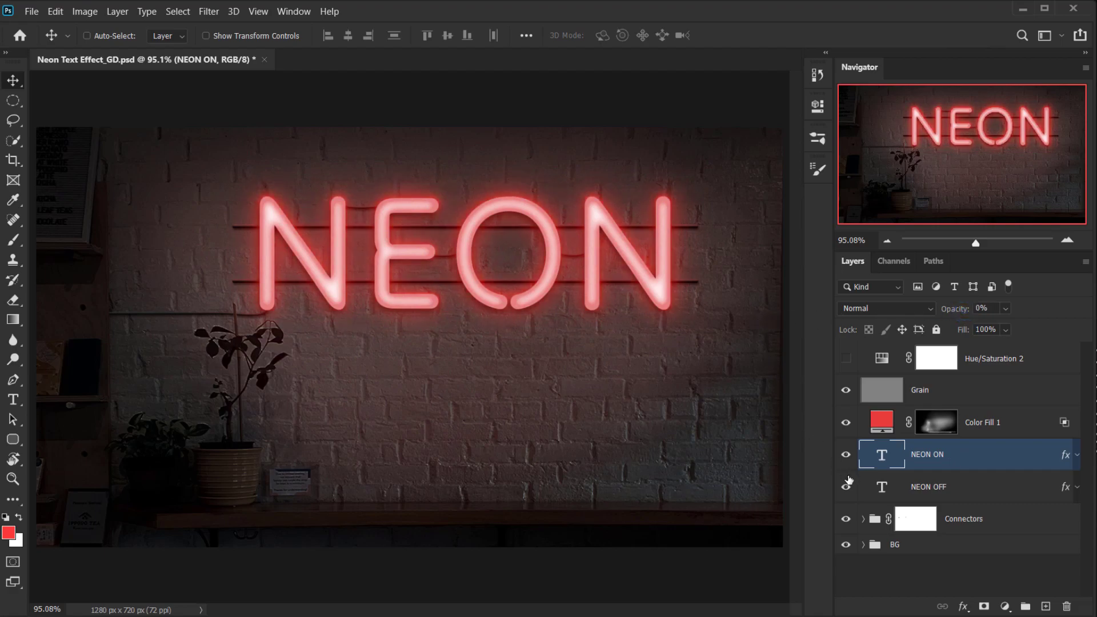
Remove all five Drop Shadow effects from the NEON OFF layer, keeping its Inner Glow and Color Overlay.
{"action": "left_click", "coordinate": [955, 488]}
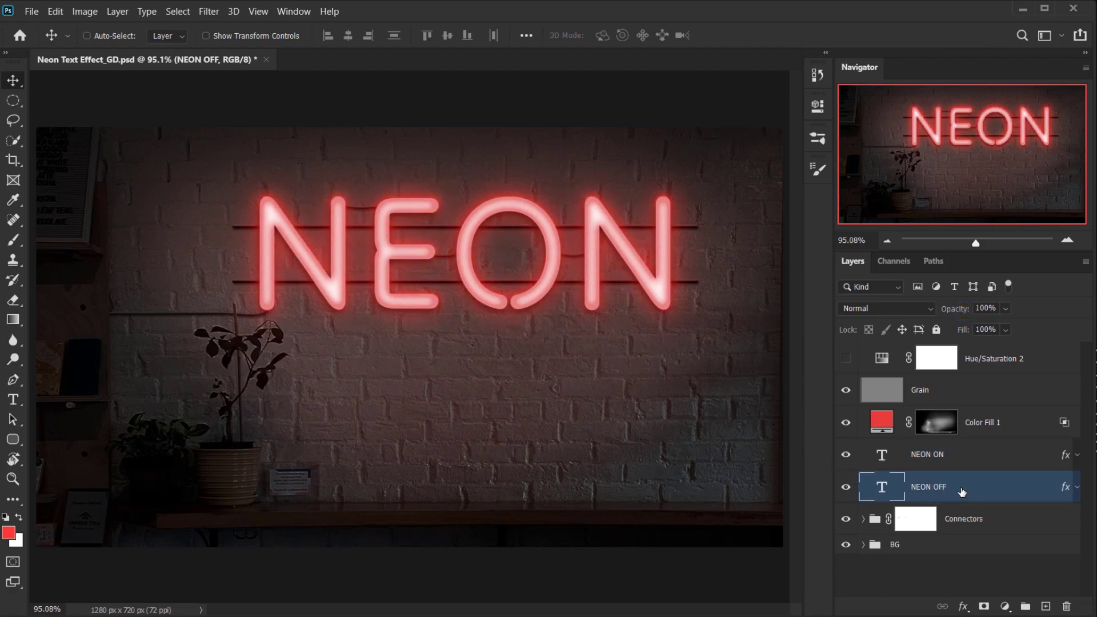
{"action": "left_click", "coordinate": [1078, 487]}
{"action": "scroll", "coordinate": [1034, 490], "scroll_direction": "down", "scroll_amount": 2}
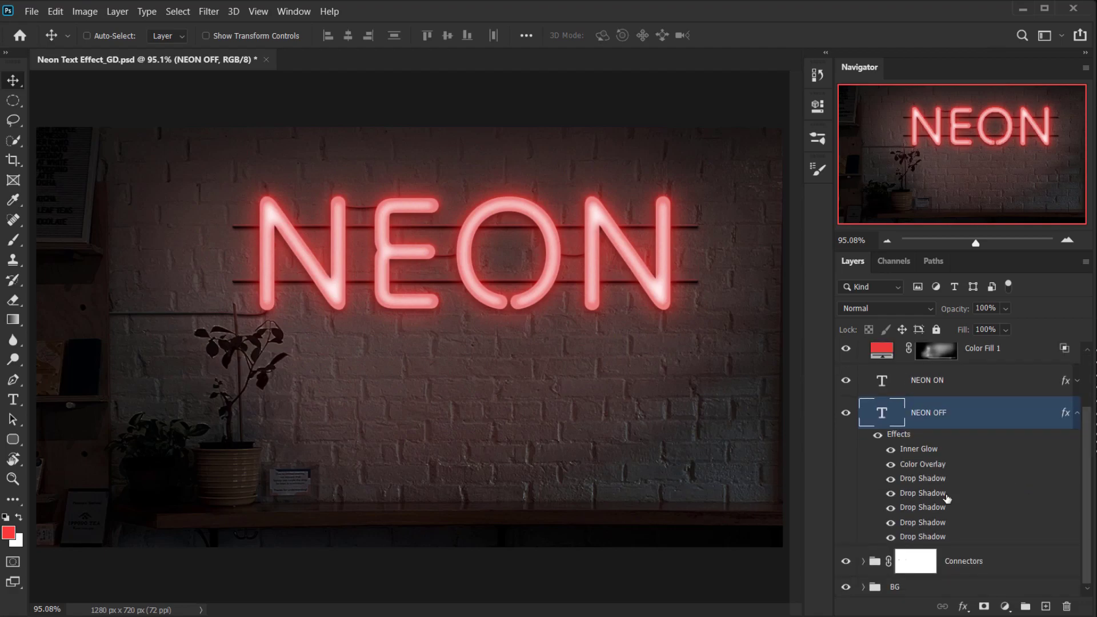
{"action": "left_click", "coordinate": [891, 479]}
{"action": "left_click", "coordinate": [891, 508]}
{"action": "left_click", "coordinate": [893, 524]}
{"action": "left_click", "coordinate": [893, 538]}
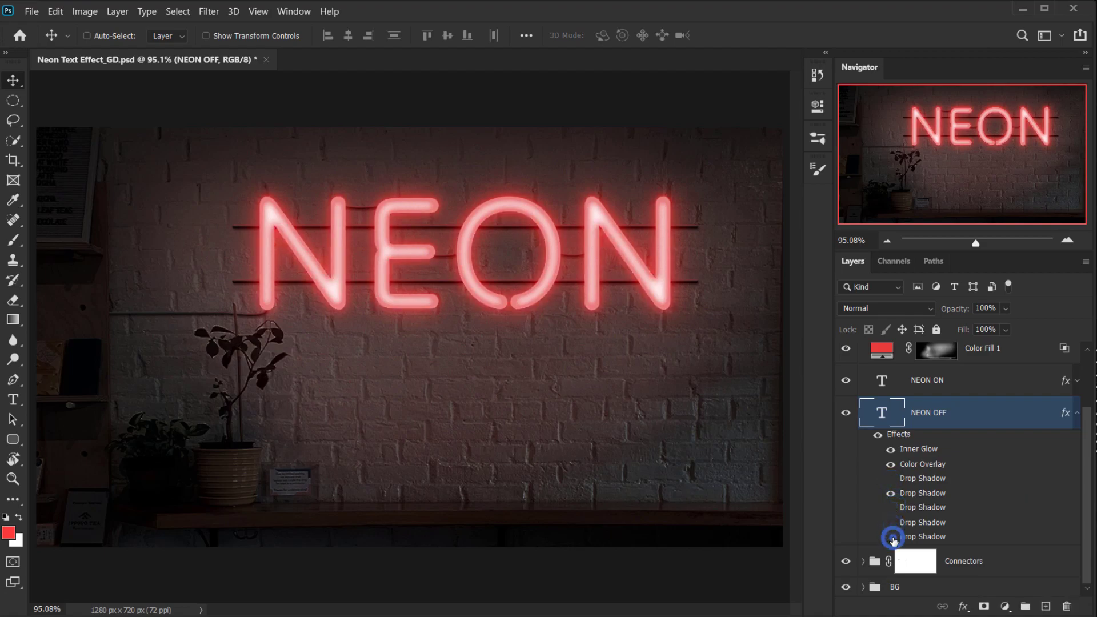
{"action": "left_click", "coordinate": [893, 499]}
{"action": "left_click_drag", "start_coordinate": [927, 479], "coordinate": [1066, 606]}
{"action": "left_click_drag", "start_coordinate": [933, 492], "coordinate": [1066, 606]}
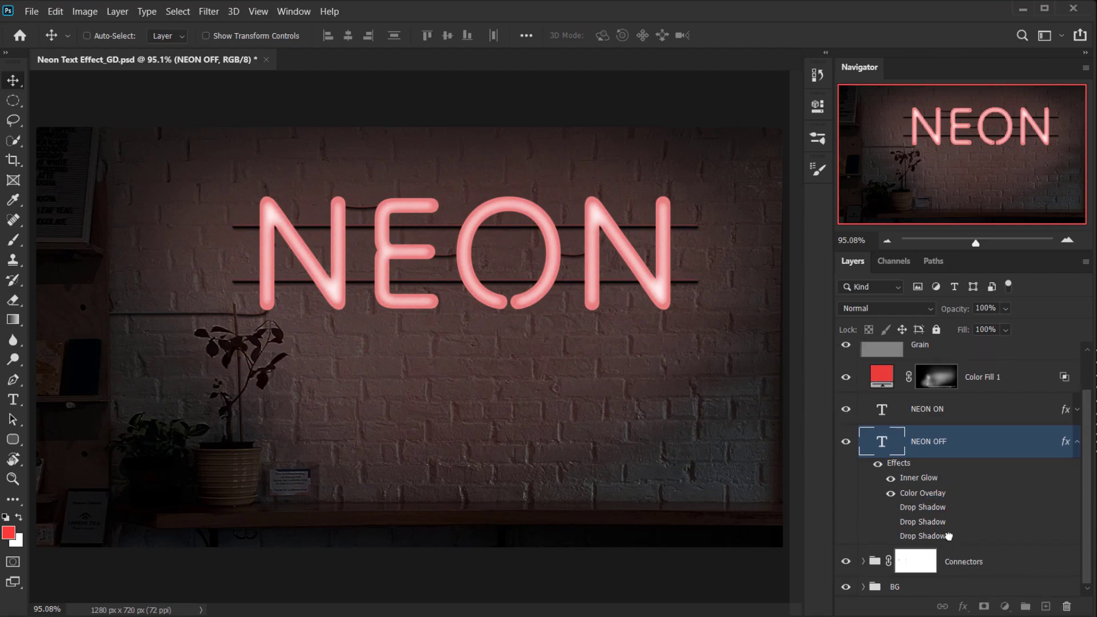
{"action": "left_click_drag", "start_coordinate": [921, 510], "coordinate": [1067, 607]}
{"action": "left_click_drag", "start_coordinate": [931, 523], "coordinate": [1067, 606]}
{"action": "left_click_drag", "start_coordinate": [922, 522], "coordinate": [1067, 605]}
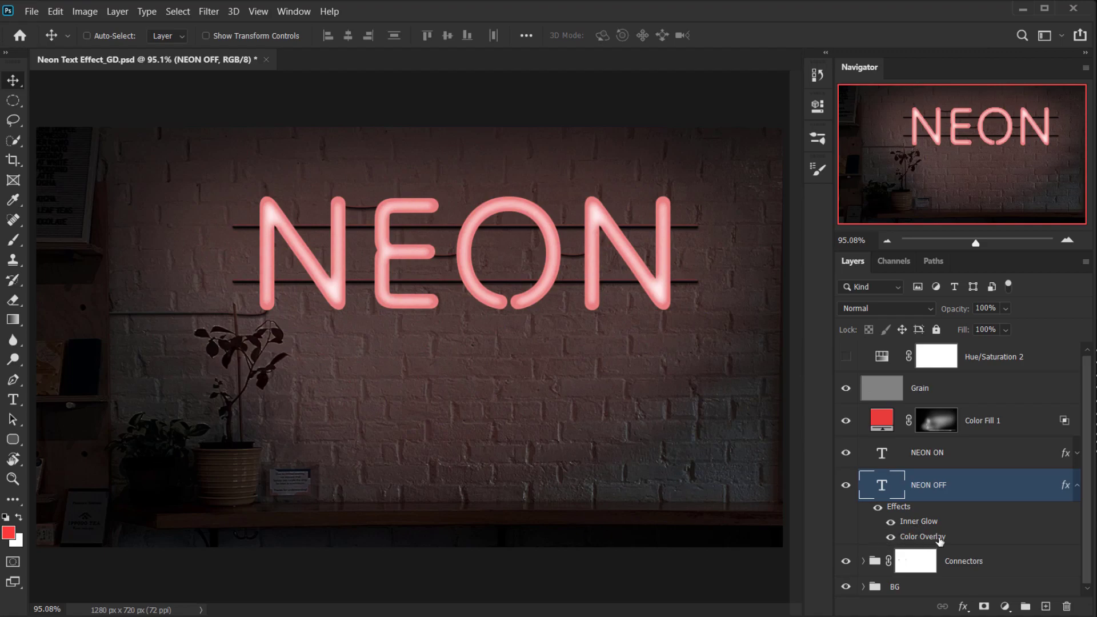
Set the NEON OFF layer's Color Overlay to the neutral grey 747474.
{"action": "double_click", "coordinate": [1067, 485]}
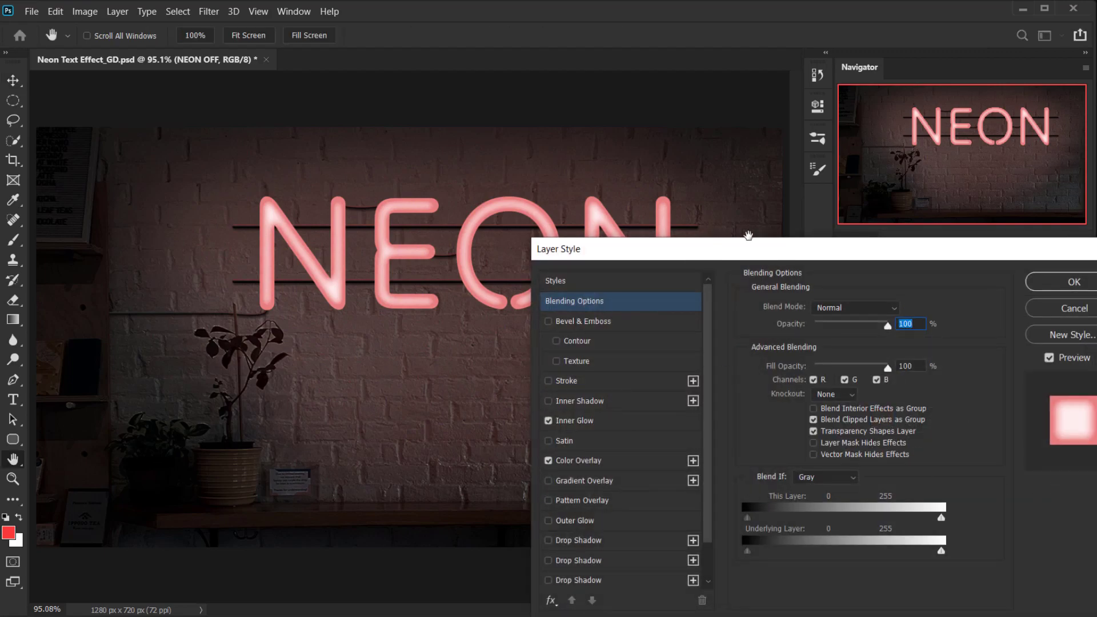
{"action": "left_click_drag", "start_coordinate": [789, 252], "coordinate": [762, 229]}
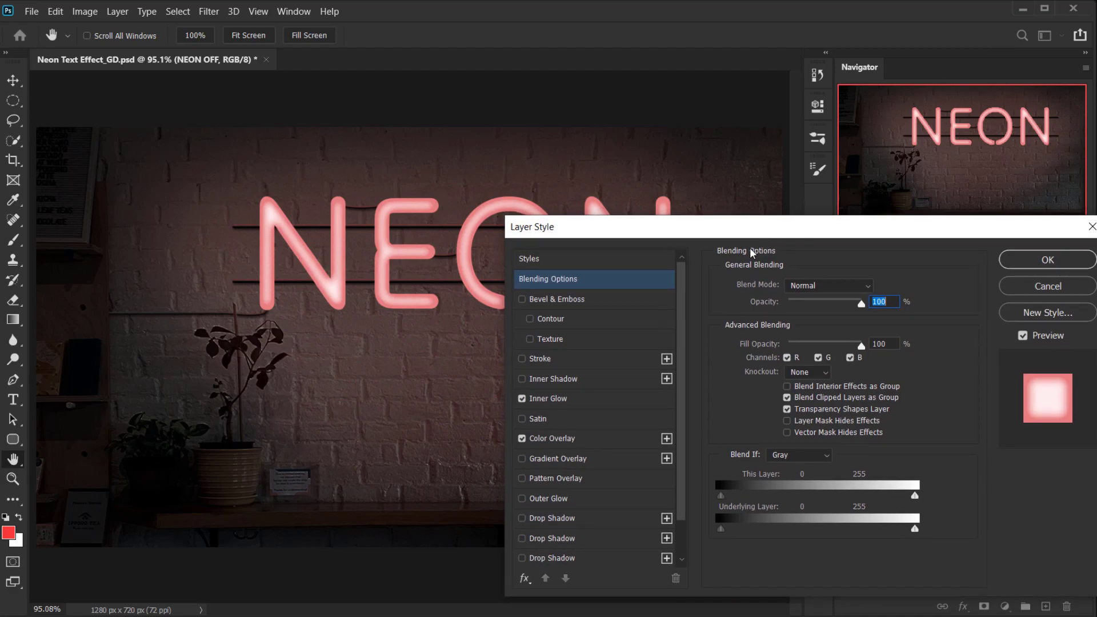
{"action": "left_click", "coordinate": [557, 440]}
{"action": "left_click", "coordinate": [876, 287]}
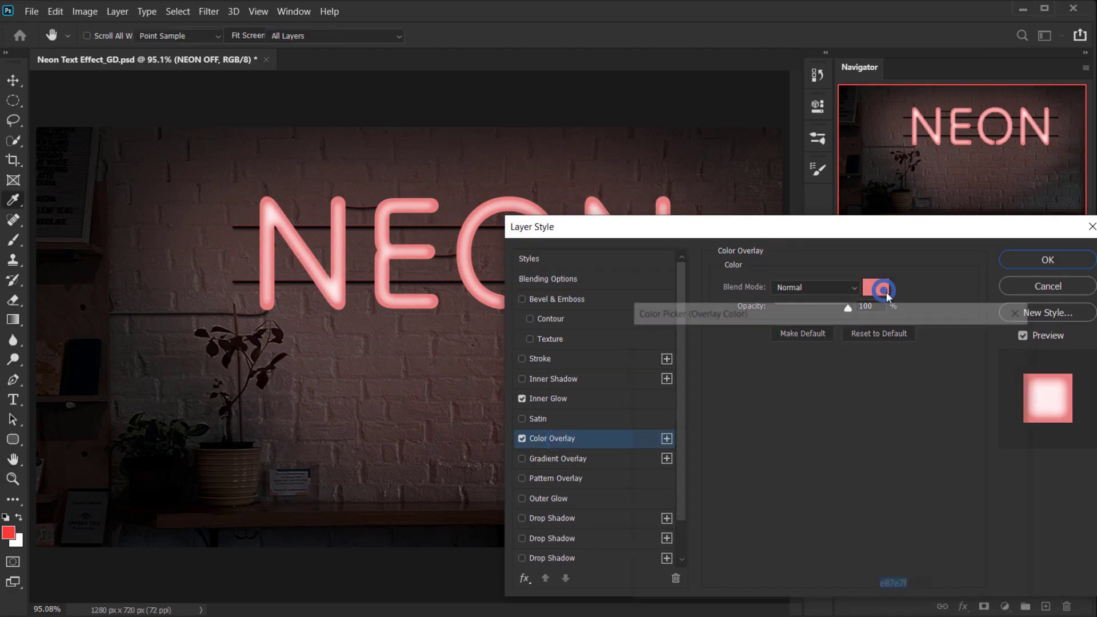
{"action": "mouse_move", "coordinate": [675, 416]}
{"action": "left_mouse_down"}
{"action": "mouse_move", "coordinate": [636, 423]}
{"action": "mouse_move", "coordinate": [637, 465]}
{"action": "mouse_move", "coordinate": [635, 451]}
{"action": "left_mouse_up"}
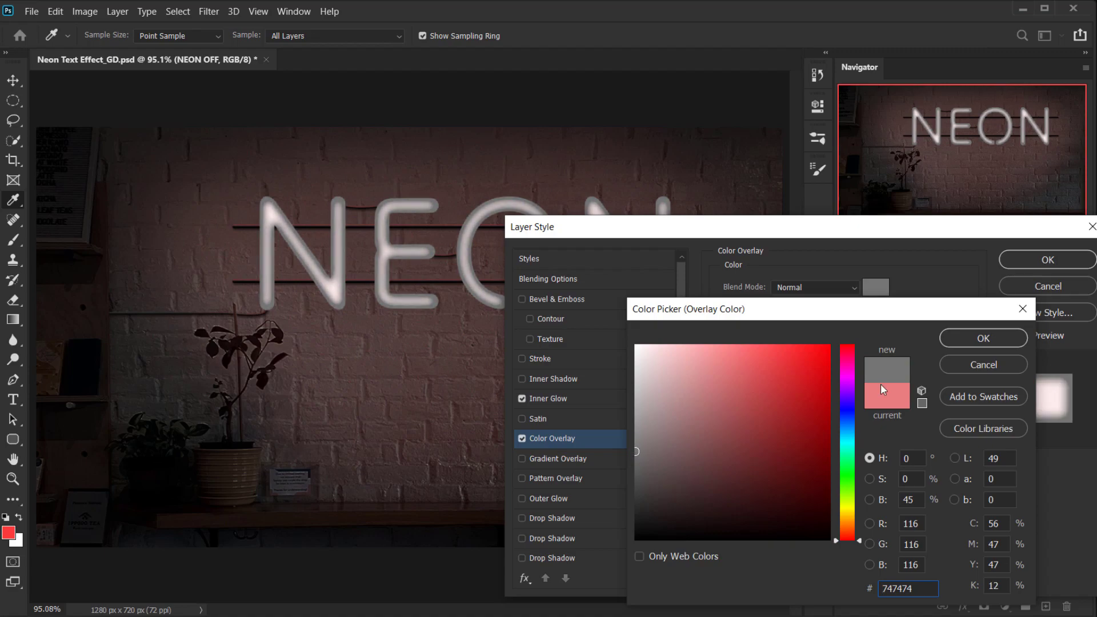
{"action": "left_click", "coordinate": [989, 339]}
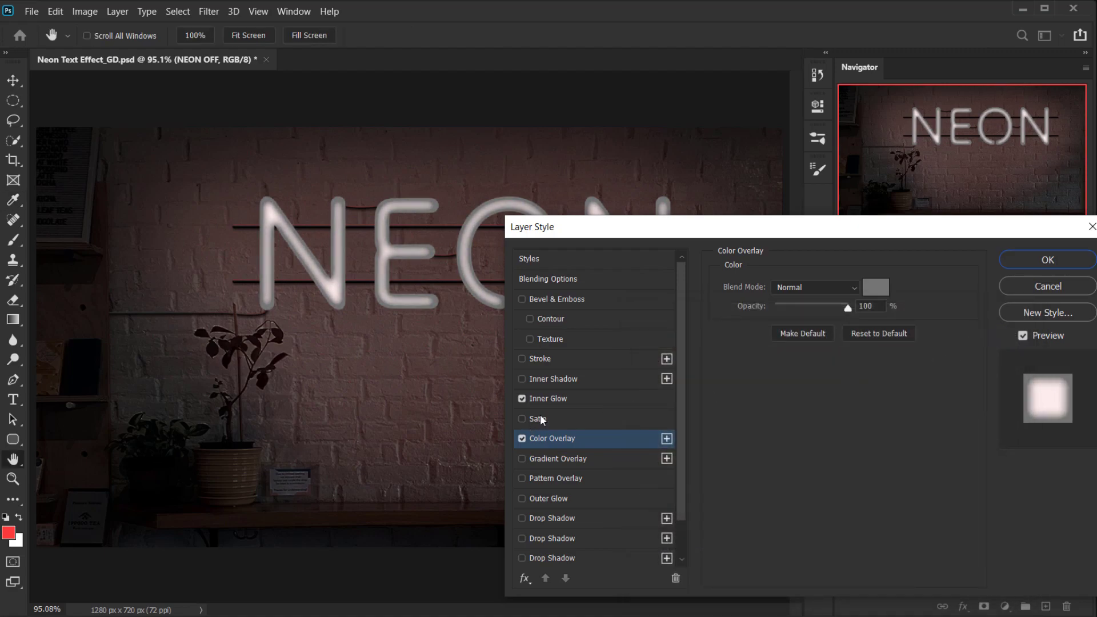
Set the NEON OFF layer's Inner Glow color to the light grey dedede and apply the layer style.
{"action": "left_click", "coordinate": [566, 398]}
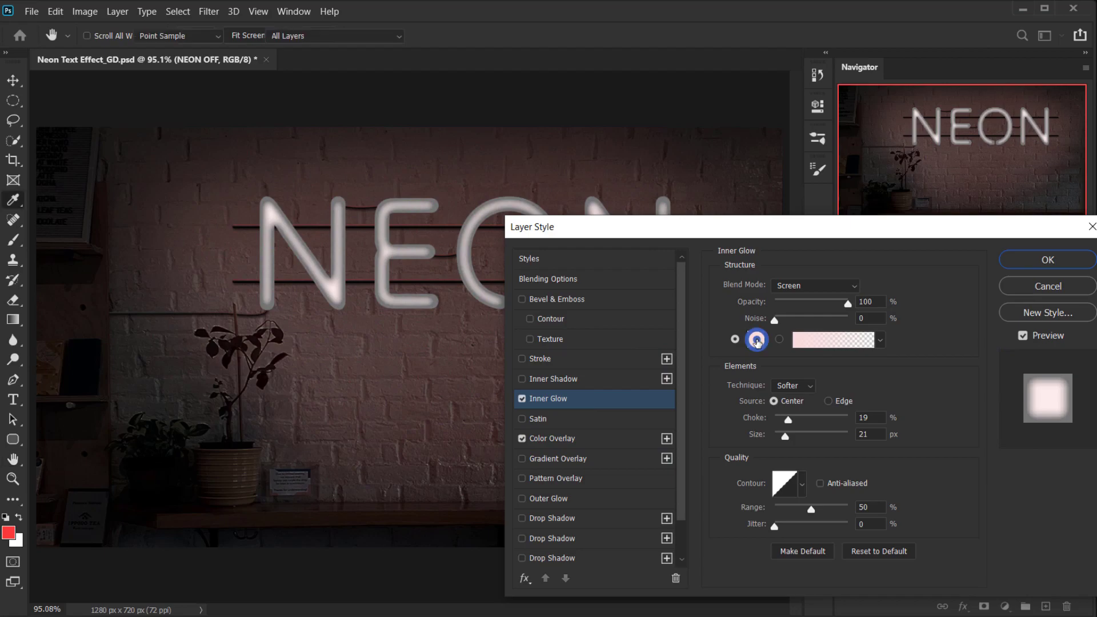
{"action": "left_click", "coordinate": [756, 339]}
{"action": "mouse_move", "coordinate": [659, 353]}
{"action": "left_mouse_down"}
{"action": "mouse_move", "coordinate": [632, 360]}
{"action": "mouse_move", "coordinate": [635, 348]}
{"action": "mouse_move", "coordinate": [636, 371]}
{"action": "left_mouse_up"}
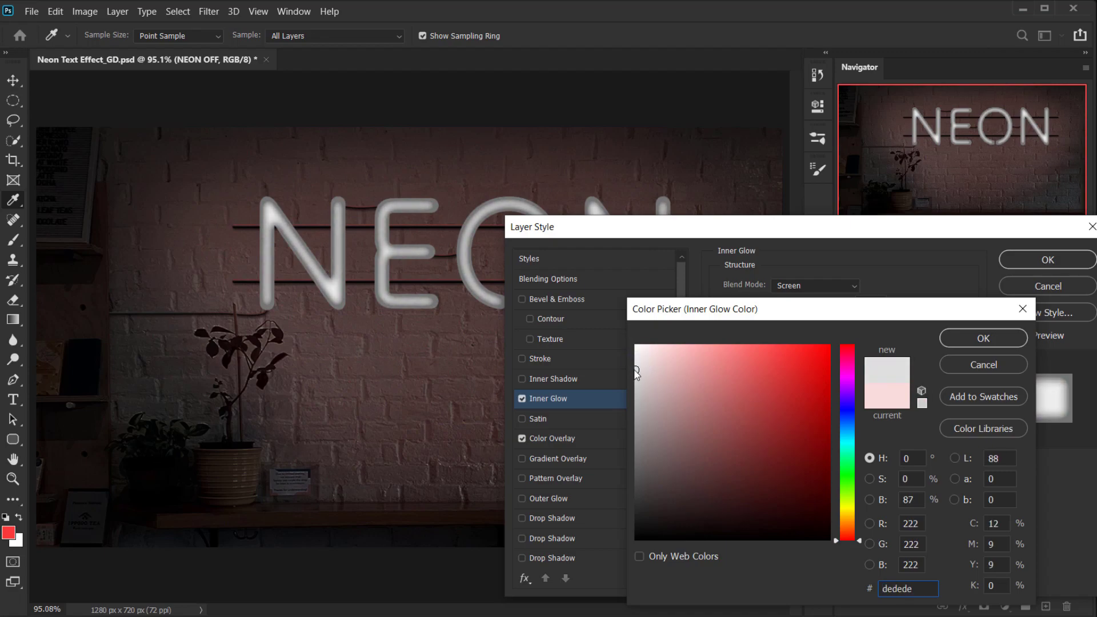
{"action": "left_click", "coordinate": [963, 337]}
{"action": "left_click_drag", "start_coordinate": [734, 233], "coordinate": [683, 227]}
{"action": "left_click", "coordinate": [972, 273]}
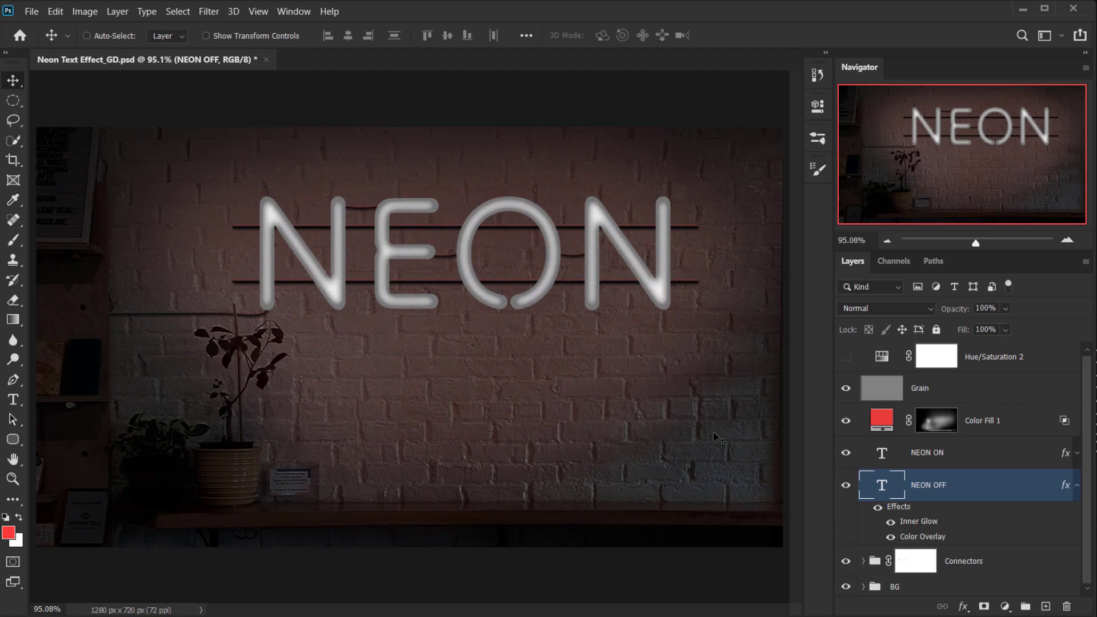
Compare the NEON OFF text with and without its layer effects, and collapse its effects list.
{"action": "left_click", "coordinate": [879, 508]}
{"action": "left_click", "coordinate": [879, 508]}
{"action": "left_click", "coordinate": [1080, 486]}
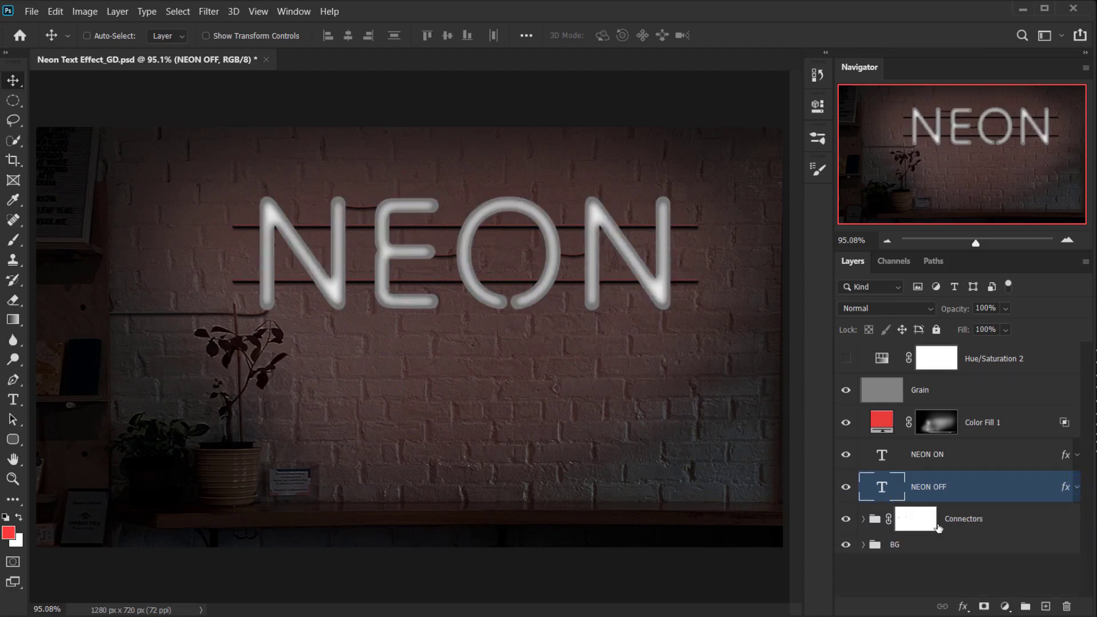
Duplicate the Connectors group as Connectors Off and place the copy directly below the original.
{"action": "left_click", "coordinate": [907, 527]}
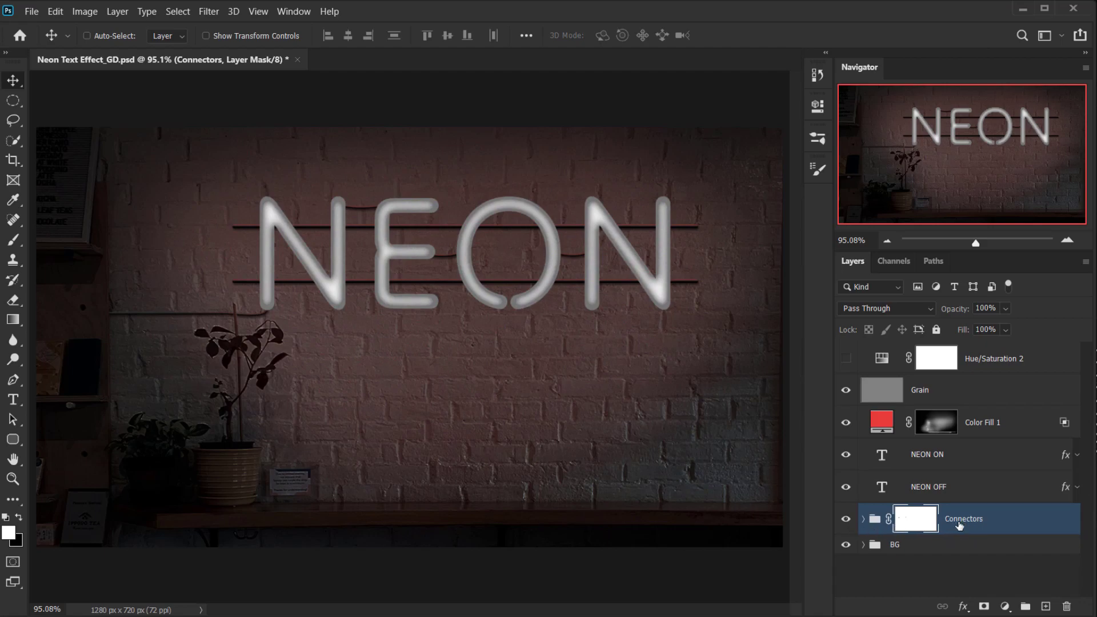
{"action": "key", "text": "ctrl+j"}
{"action": "double_click", "coordinate": [991, 518]}
{"action": "double_click", "coordinate": [994, 518]}
{"action": "type", "text": "Of"}
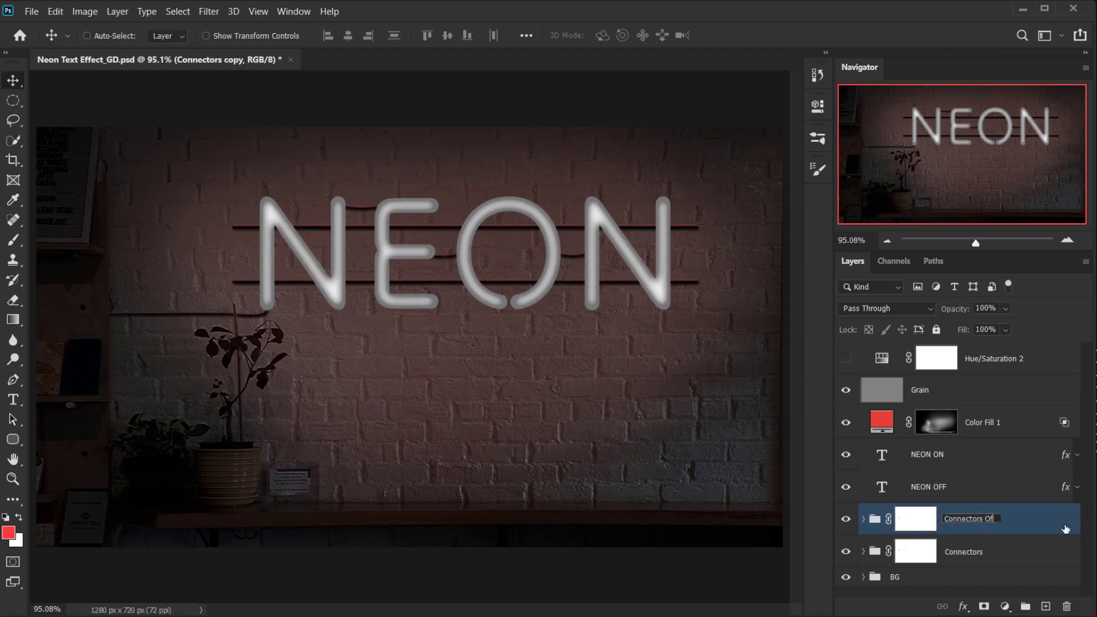
{"action": "key", "text": "Return"}
{"action": "left_click_drag", "start_coordinate": [1002, 525], "coordinate": [986, 569]}
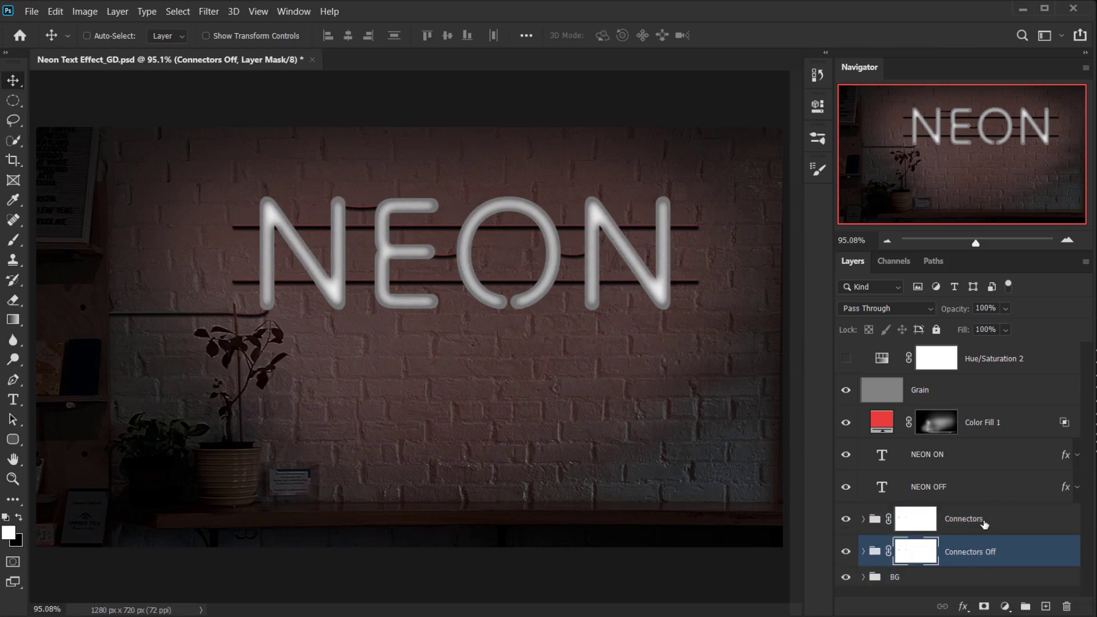
Rename the original Connectors group as Connectors ON and lower its opacity.
{"action": "double_click", "coordinate": [966, 518]}
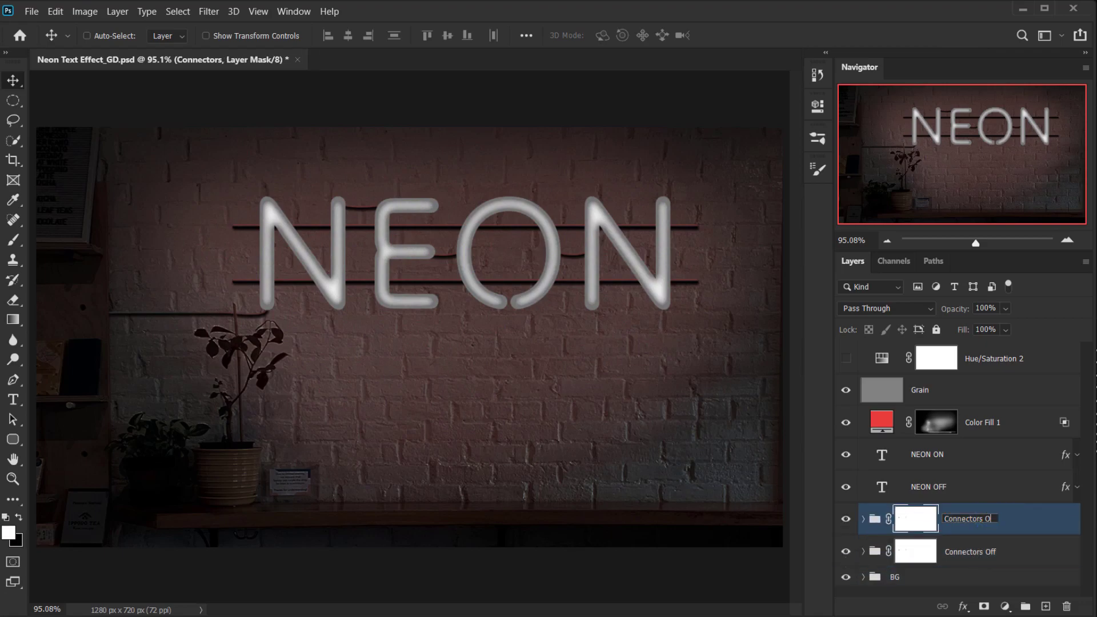
{"action": "left_click", "coordinate": [1029, 521]}
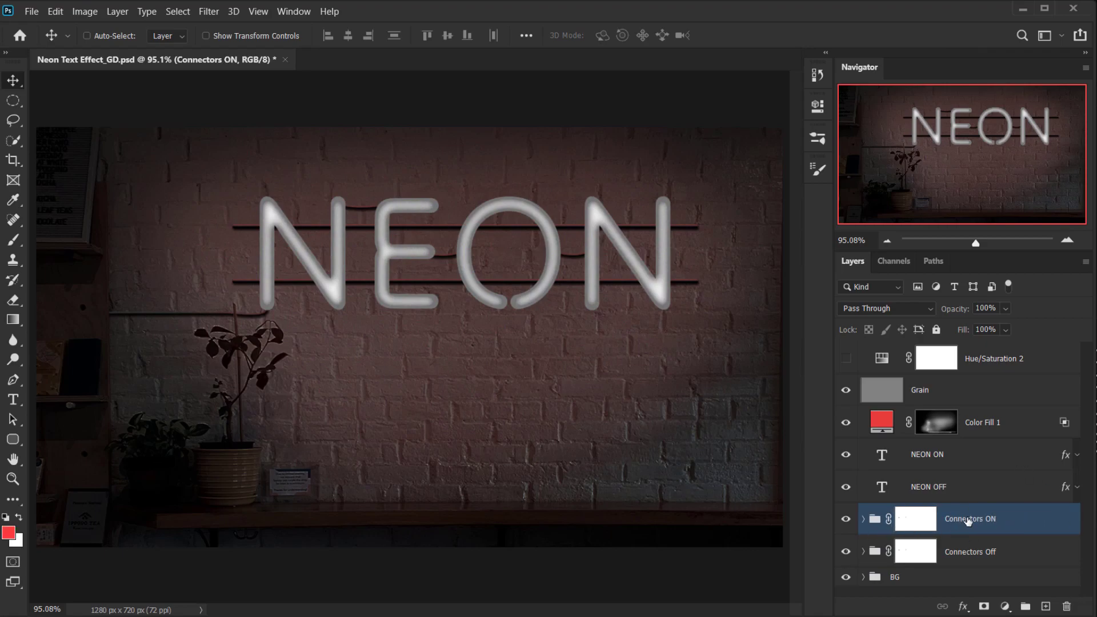
{"action": "left_click_drag", "start_coordinate": [960, 310], "coordinate": [798, 352]}
Expand the Connectors Off group and delete its Light layer.
{"action": "left_click", "coordinate": [983, 550]}
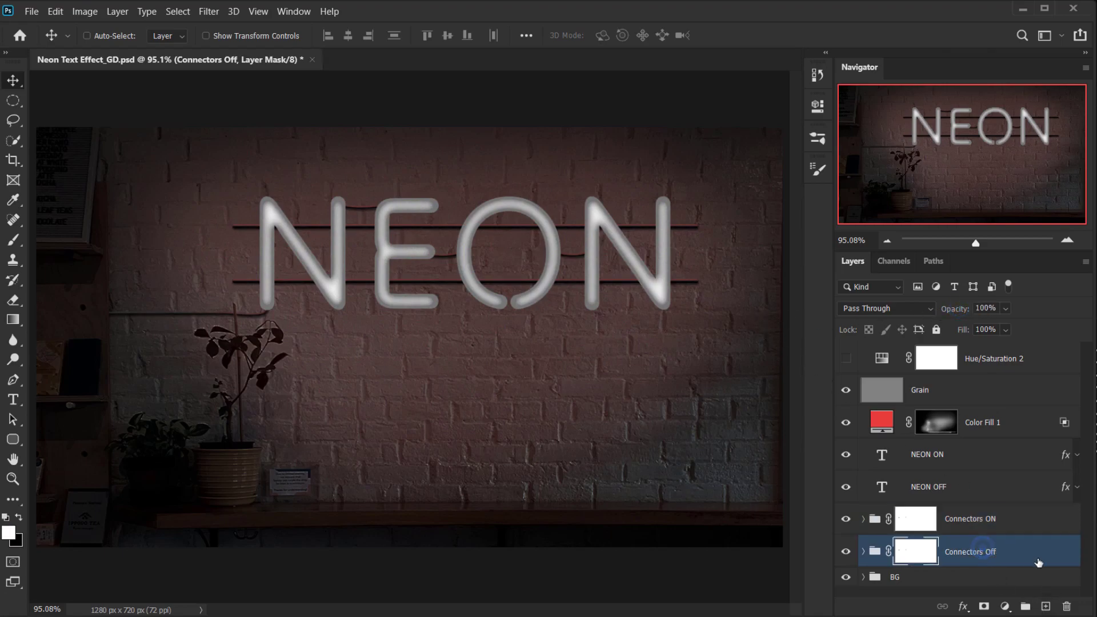
{"action": "left_click", "coordinate": [863, 551]}
{"action": "scroll", "coordinate": [914, 514], "scroll_direction": "down", "scroll_amount": 4}
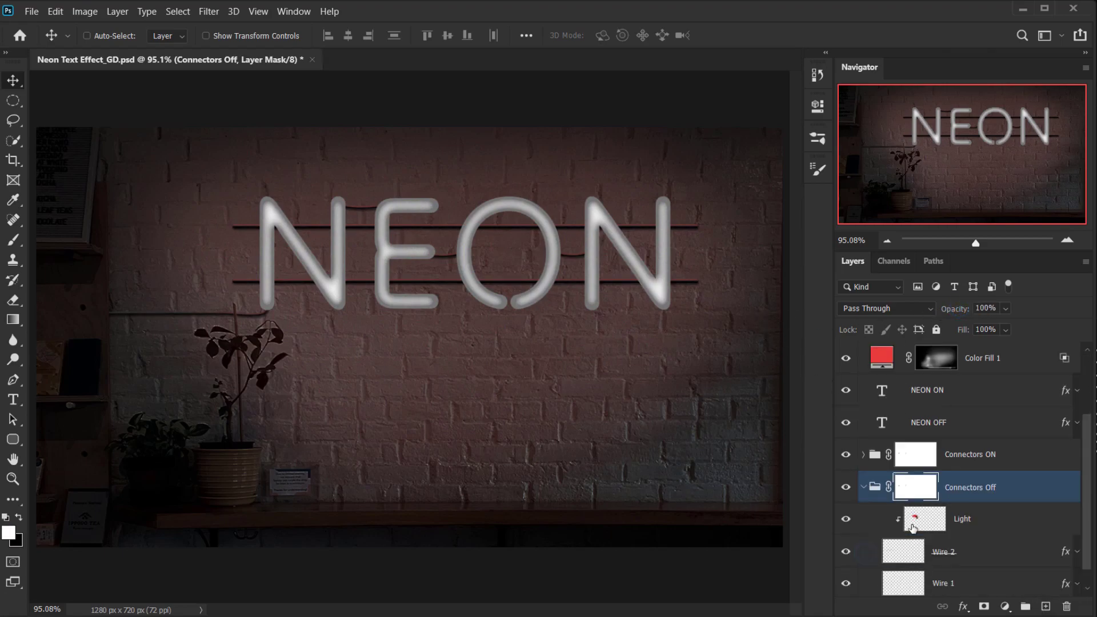
{"action": "left_click", "coordinate": [970, 464]}
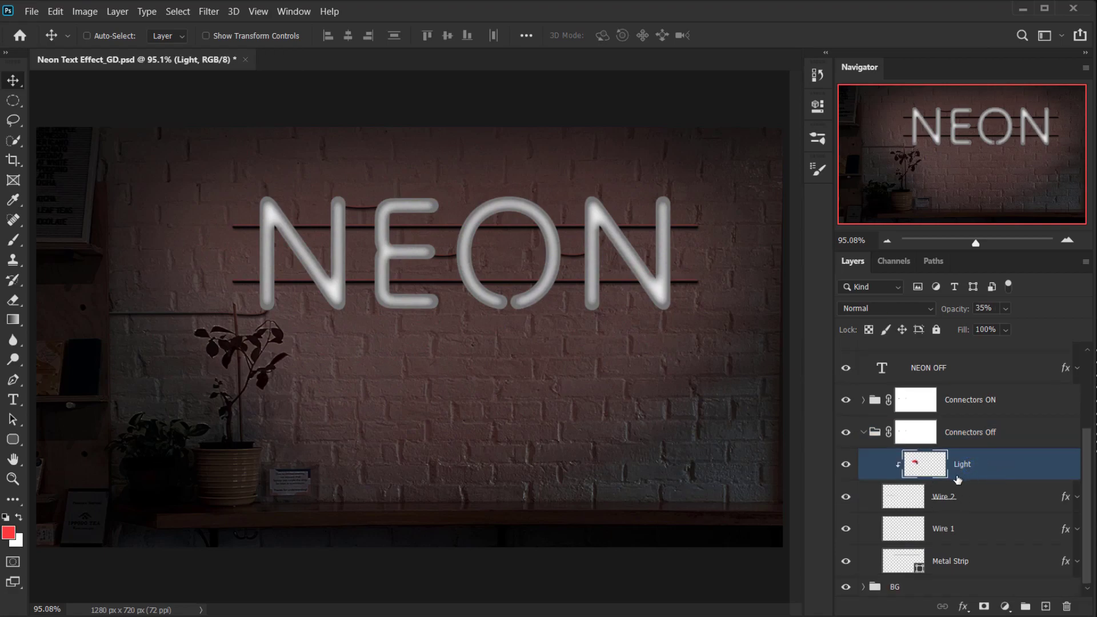
{"action": "left_click_drag", "start_coordinate": [984, 466], "coordinate": [1067, 605]}
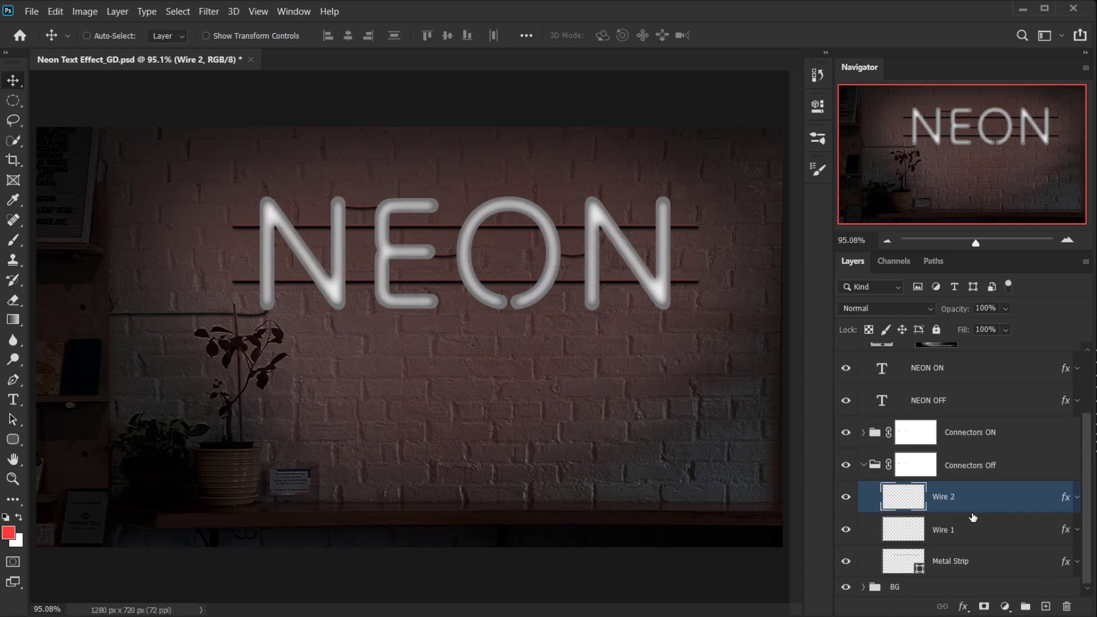
Inspect the Wire 2 layer's effects and compare the sign with and without that layer, then collapse the effects list.
{"action": "left_click", "coordinate": [1078, 498]}
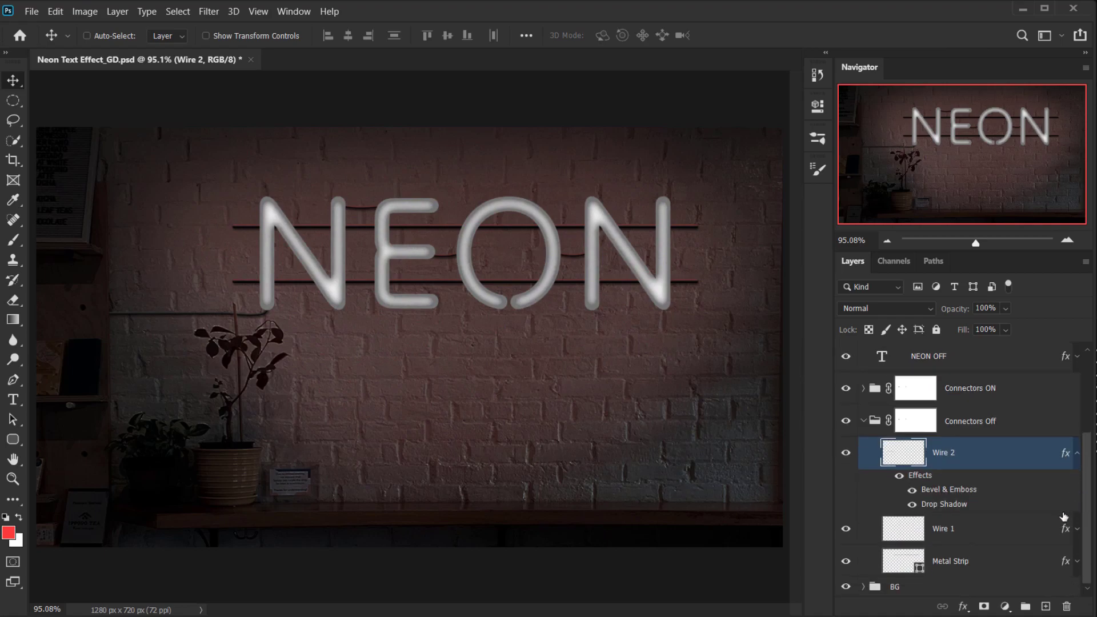
{"action": "left_click", "coordinate": [848, 453]}
{"action": "left_click", "coordinate": [848, 453]}
{"action": "left_click", "coordinate": [847, 453]}
{"action": "left_click", "coordinate": [847, 454]}
{"action": "left_click", "coordinate": [1077, 452]}
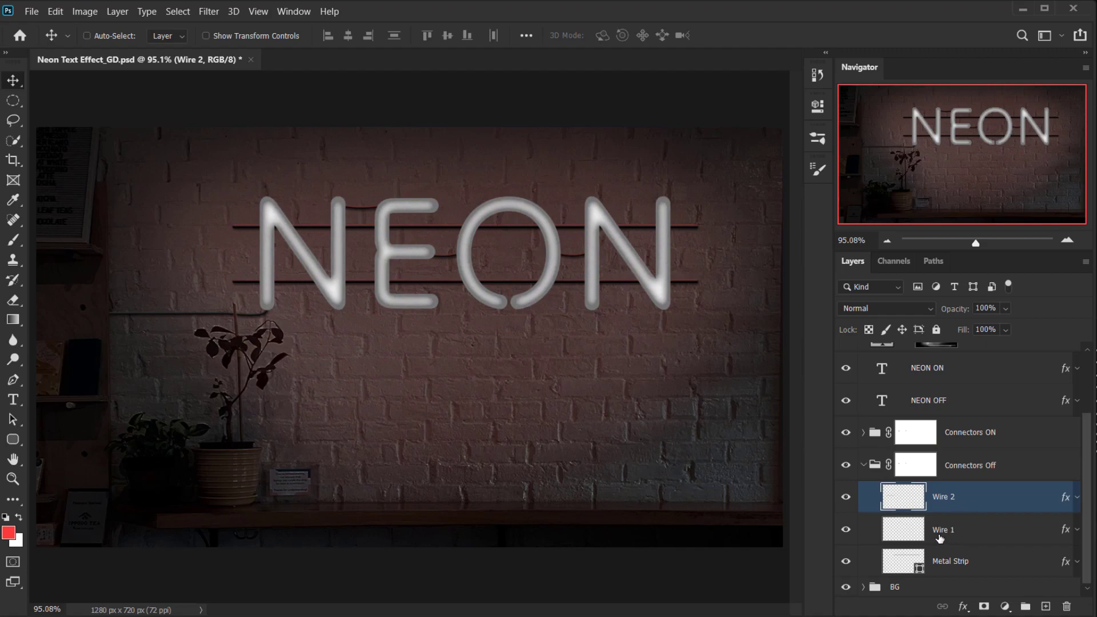
Delete the Inner Shadow effect from the Wire 1 layer in Connectors Off and collapse its effects list.
{"action": "left_click", "coordinate": [1077, 529]}
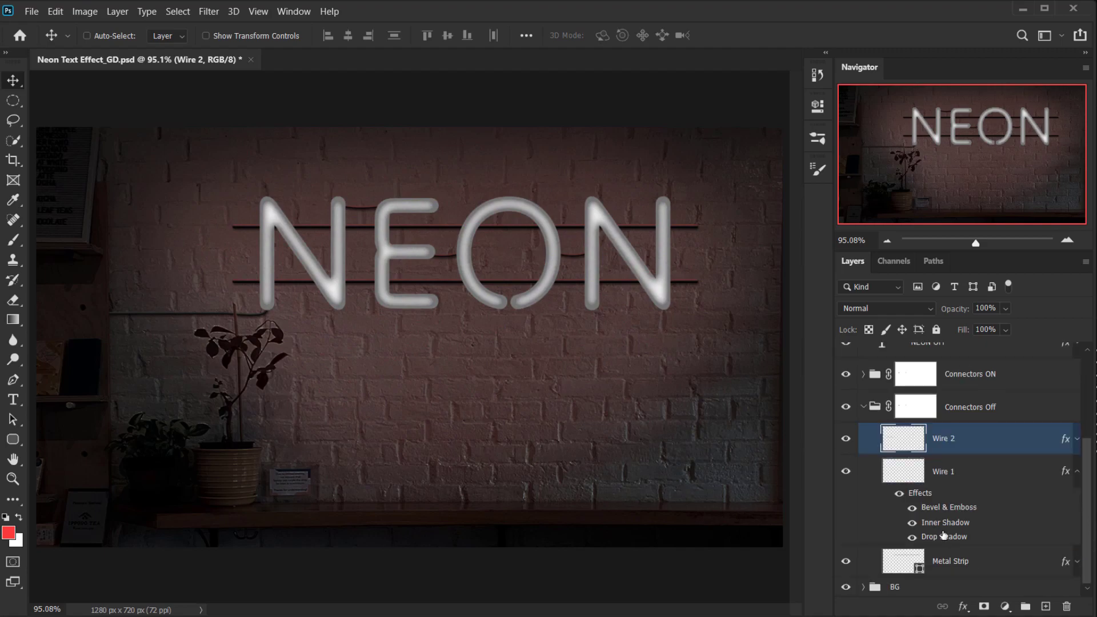
{"action": "left_click_drag", "start_coordinate": [943, 526], "coordinate": [1067, 608]}
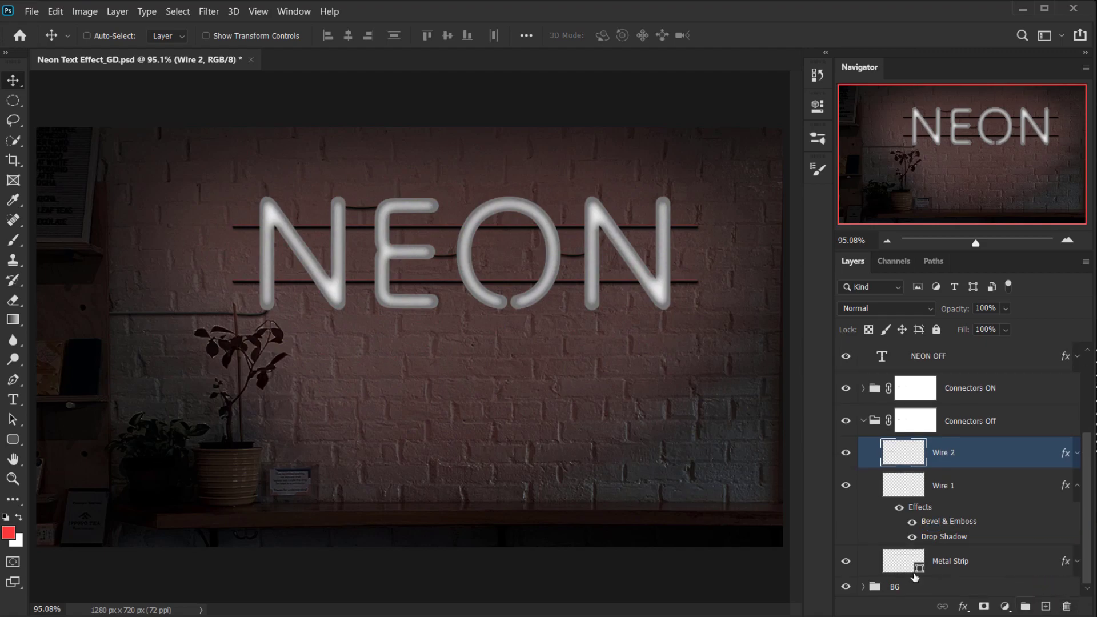
{"action": "left_click", "coordinate": [1077, 488]}
Reduce the Metal Strip layer's effects to Bevel & Emboss and Drop Shadow, check the strip, and collapse the list.
{"action": "left_click", "coordinate": [1077, 565]}
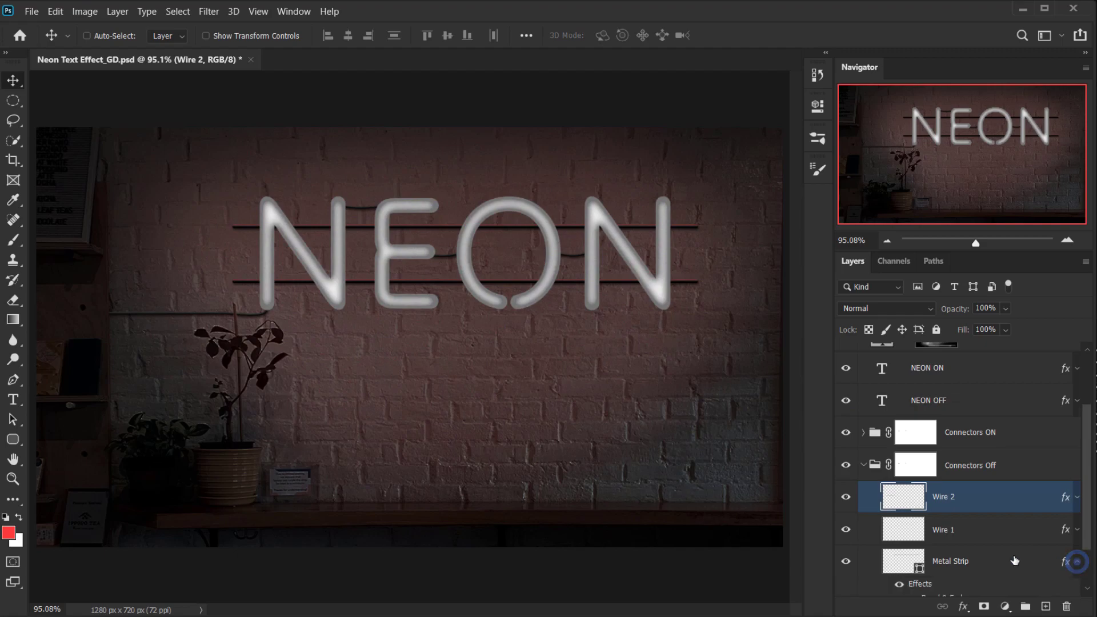
{"action": "left_click_drag", "start_coordinate": [931, 553], "coordinate": [1067, 606]}
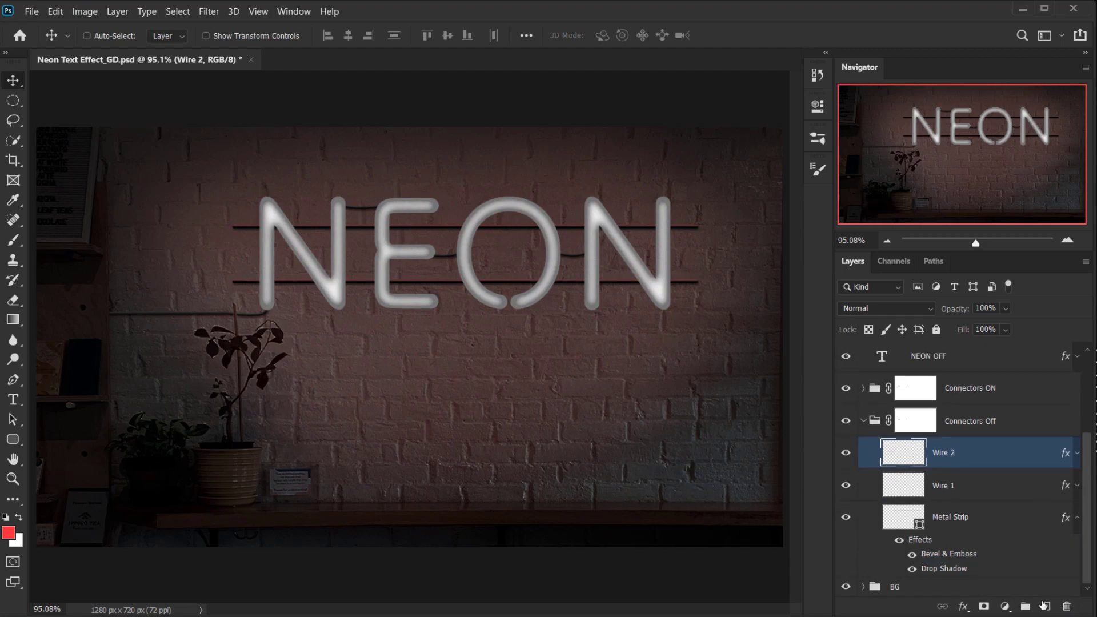
{"action": "left_click", "coordinate": [846, 518]}
{"action": "left_click", "coordinate": [846, 518]}
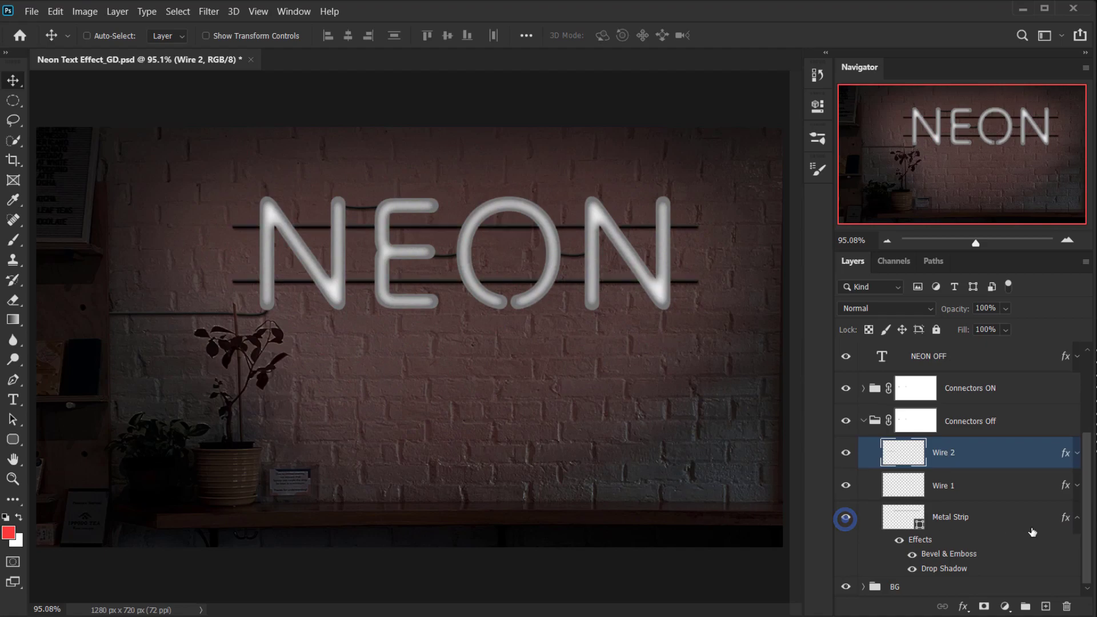
{"action": "left_click", "coordinate": [1077, 517]}
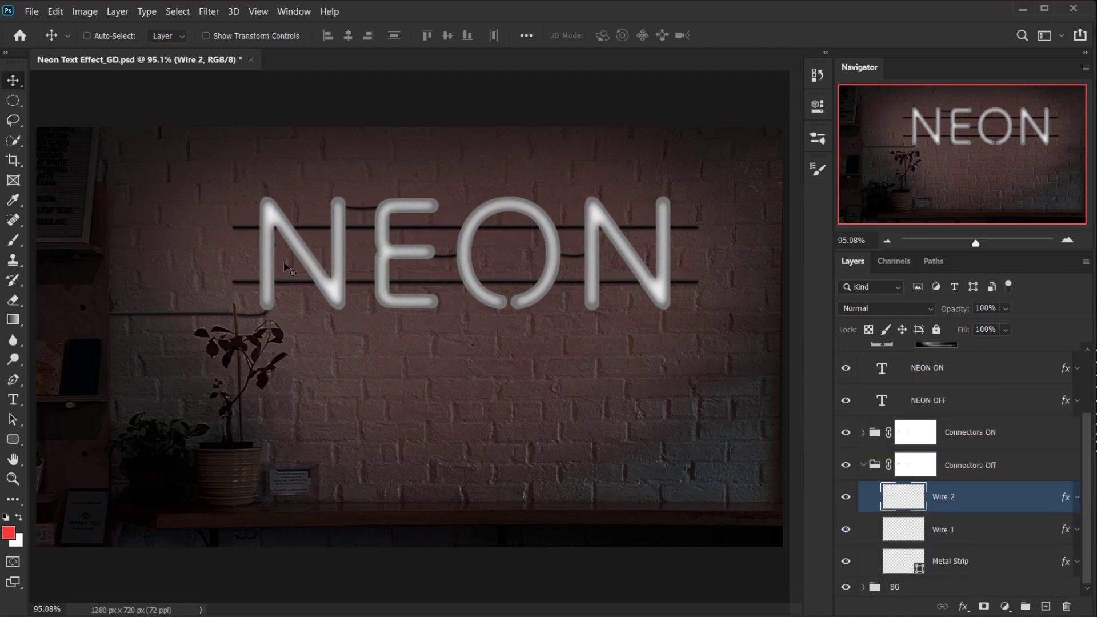
Examine the unlit sign's wires and metal strips up close, and collapse the Connectors Off group.
{"action": "scroll", "coordinate": [299, 285], "scroll_direction": "up", "scroll_amount": 3}
{"action": "left_click_drag", "start_coordinate": [311, 222], "coordinate": [270, 238]}
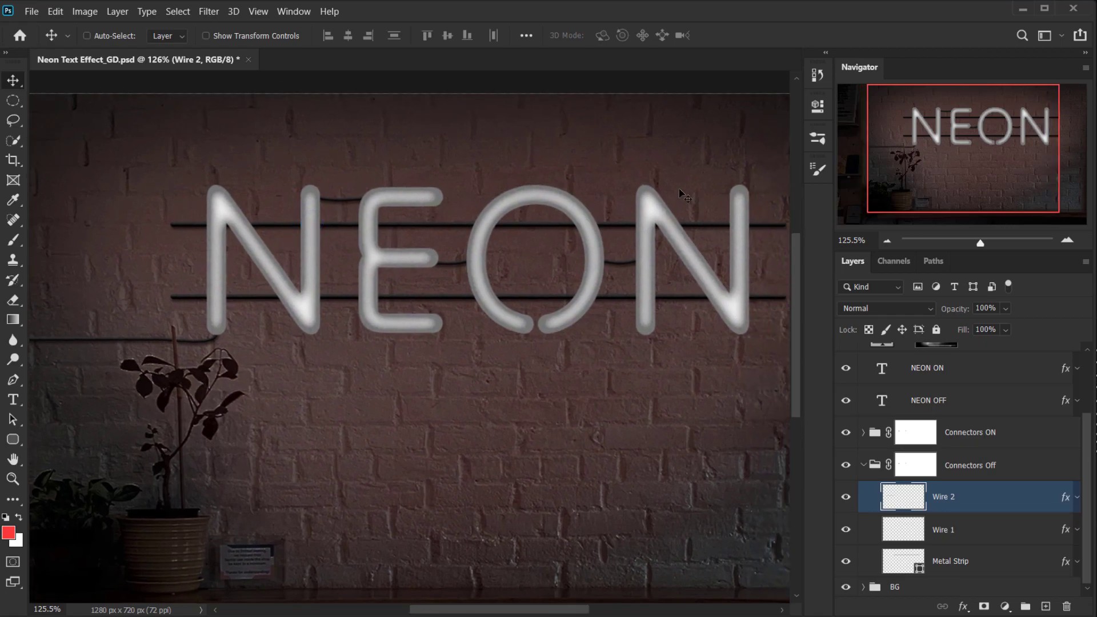
{"action": "scroll", "coordinate": [680, 195], "scroll_direction": "down", "scroll_amount": 3}
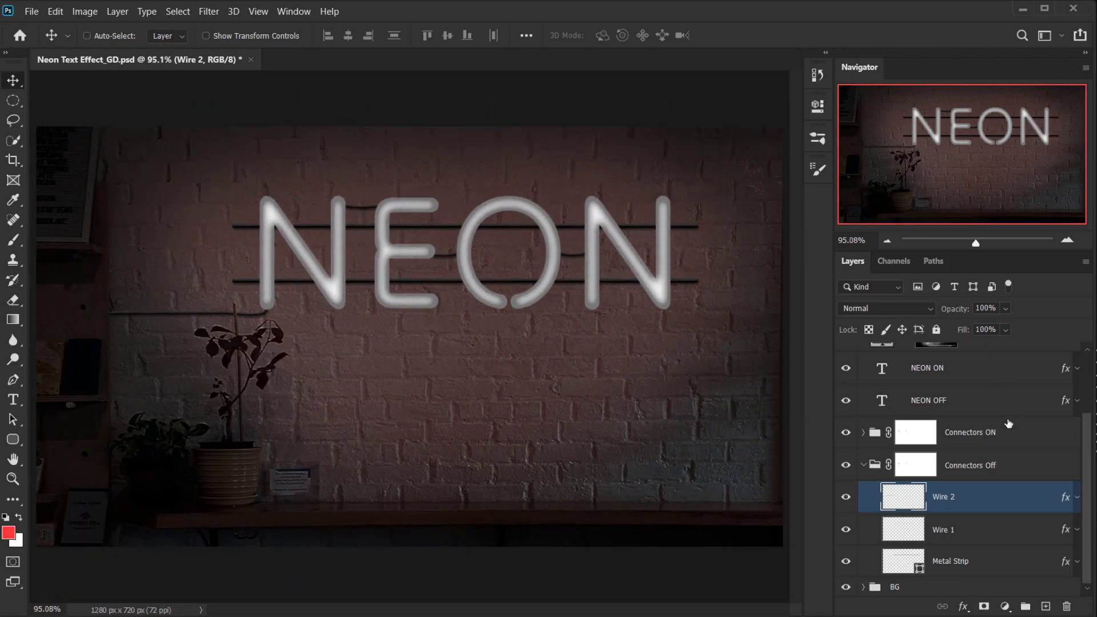
{"action": "left_click", "coordinate": [864, 468]}
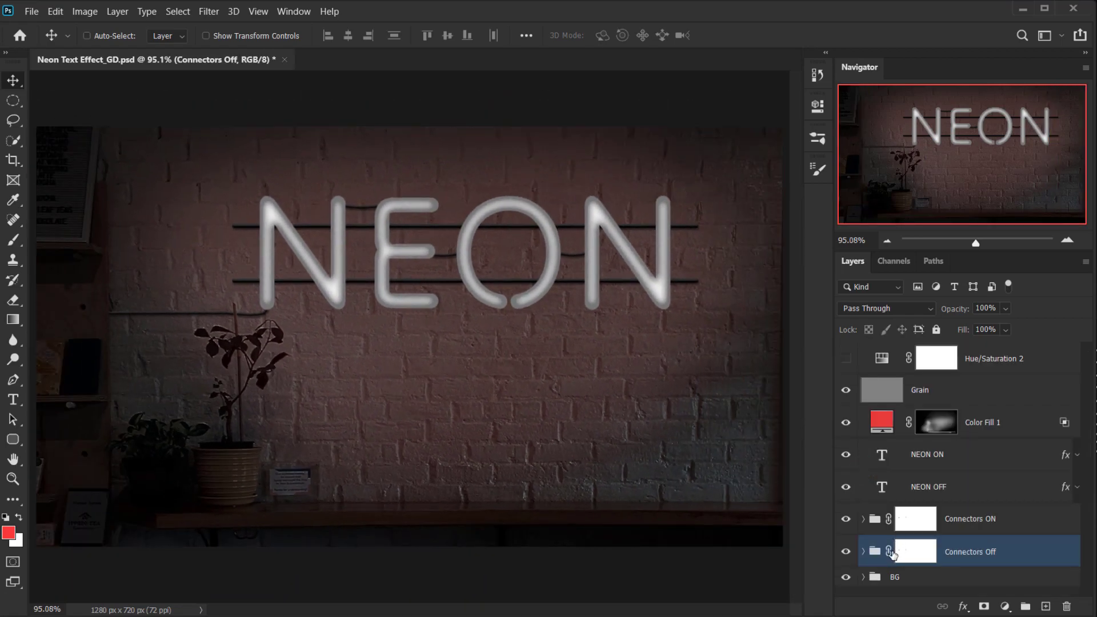
Compare the sign with and without the Connectors Off and Connectors ON groups.
{"action": "left_click", "coordinate": [846, 551]}
{"action": "left_click", "coordinate": [846, 552]}
{"action": "left_click", "coordinate": [846, 520]}
{"action": "left_click", "coordinate": [846, 521]}
{"action": "left_click", "coordinate": [1005, 532]}
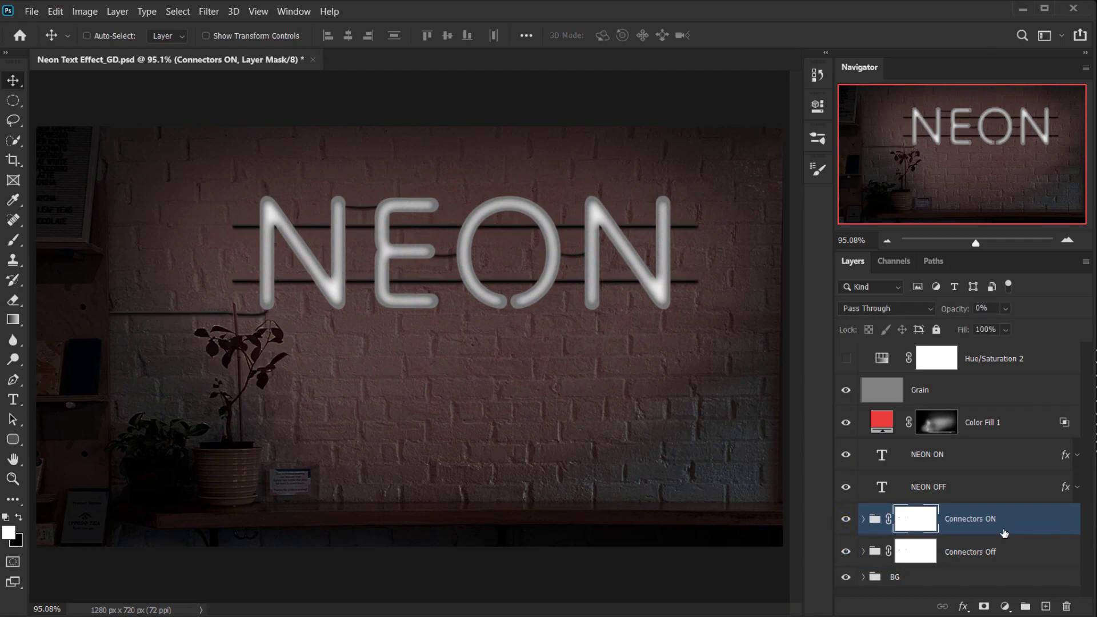
{"action": "left_click", "coordinate": [963, 457]}
{"action": "left_click", "coordinate": [977, 526]}
Preview the Hue/Saturation 2 adjustment on the unlit sign and leave it hidden.
{"action": "left_click", "coordinate": [904, 364]}
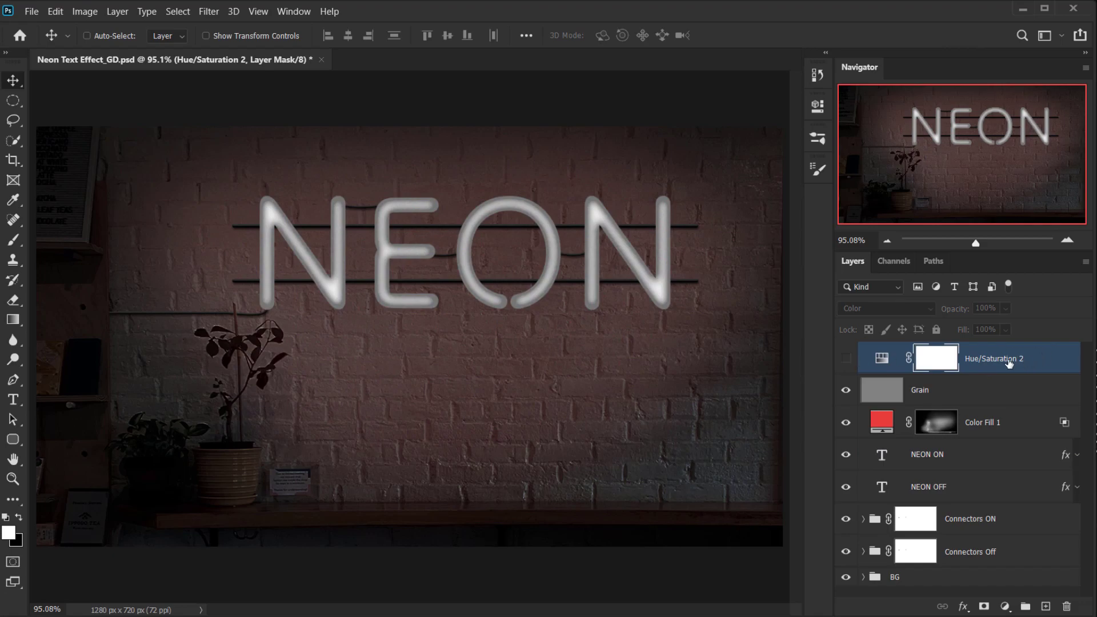
{"action": "left_click", "coordinate": [847, 360]}
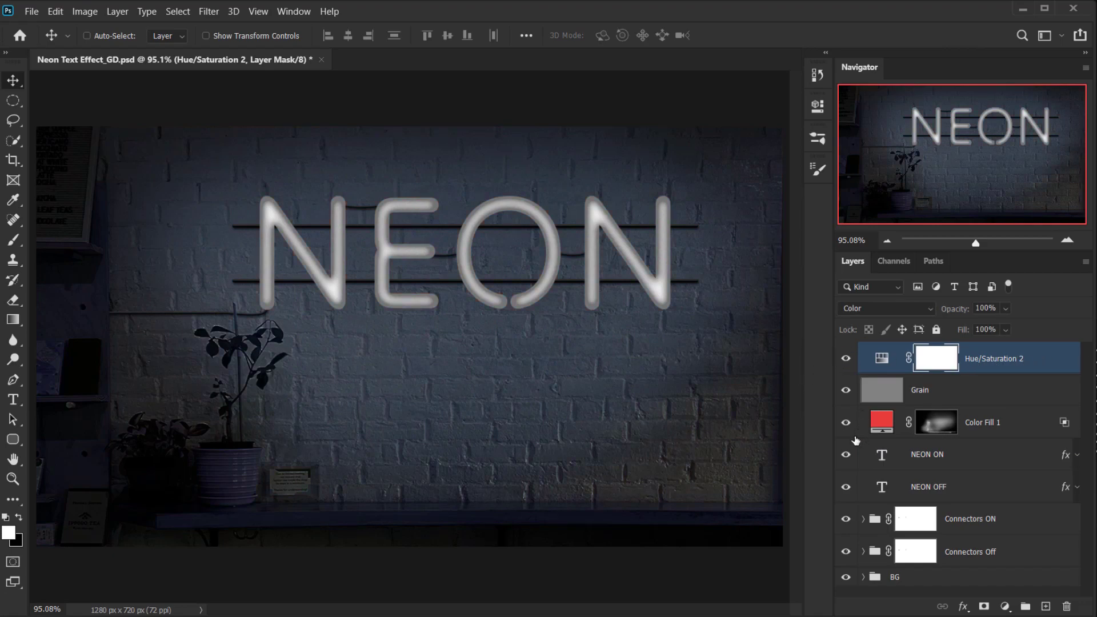
{"action": "left_click", "coordinate": [848, 360]}
{"action": "left_click", "coordinate": [850, 362]}
{"action": "left_click", "coordinate": [851, 363]}
Switch the sign on by setting the NEON ON layer and the Connectors ON group to 100% opacity.
{"action": "left_click", "coordinate": [937, 456]}
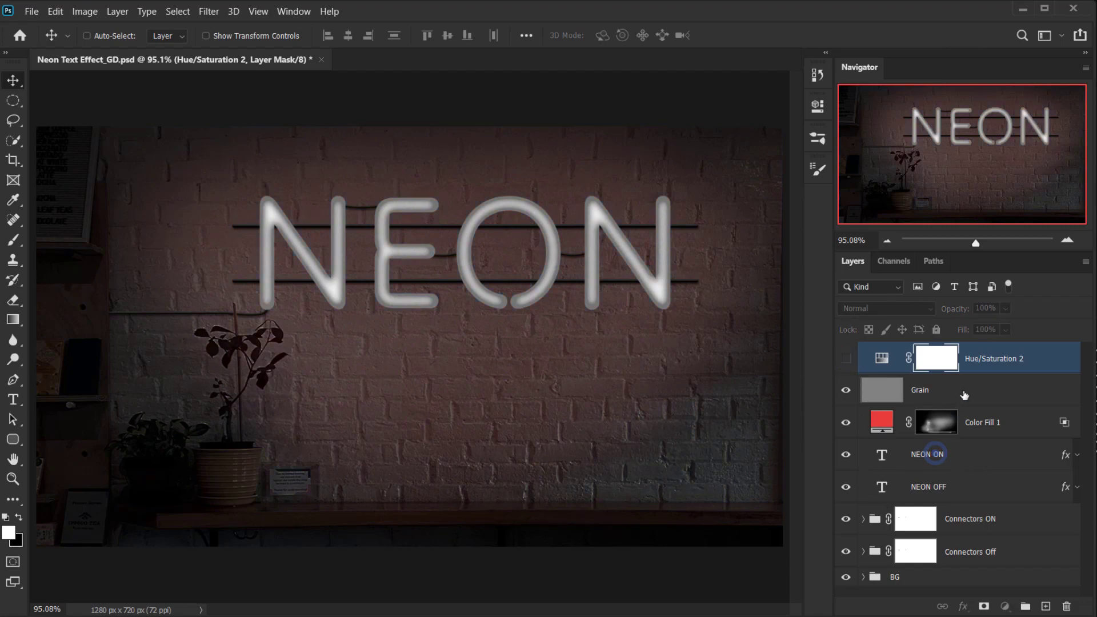
{"action": "left_click_drag", "start_coordinate": [953, 309], "coordinate": [1017, 310]}
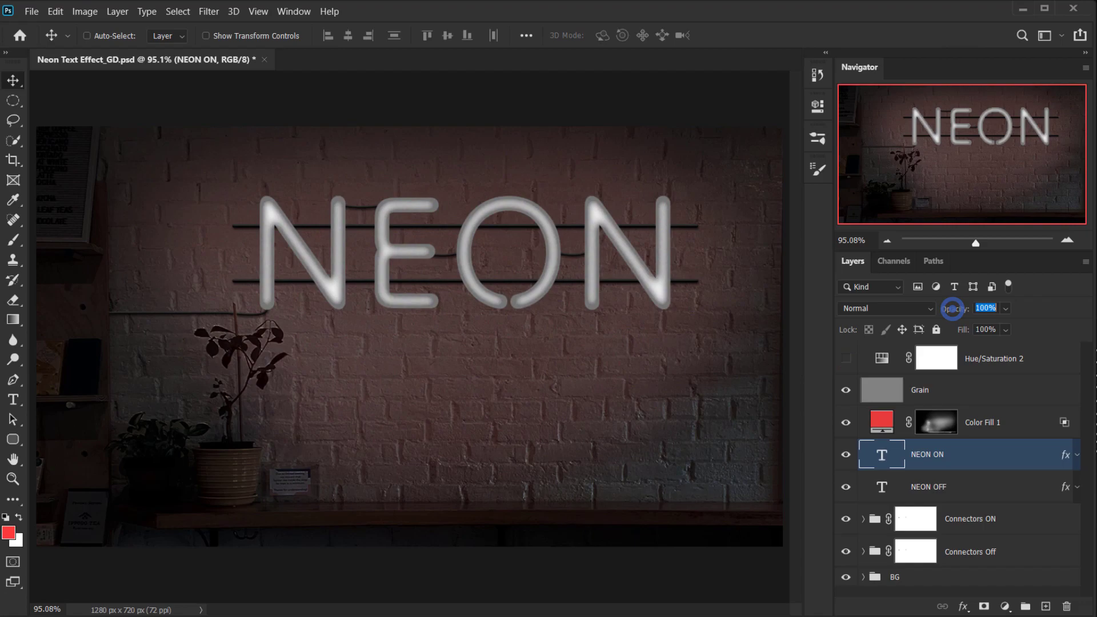
{"action": "left_click", "coordinate": [972, 547]}
{"action": "left_click", "coordinate": [974, 518]}
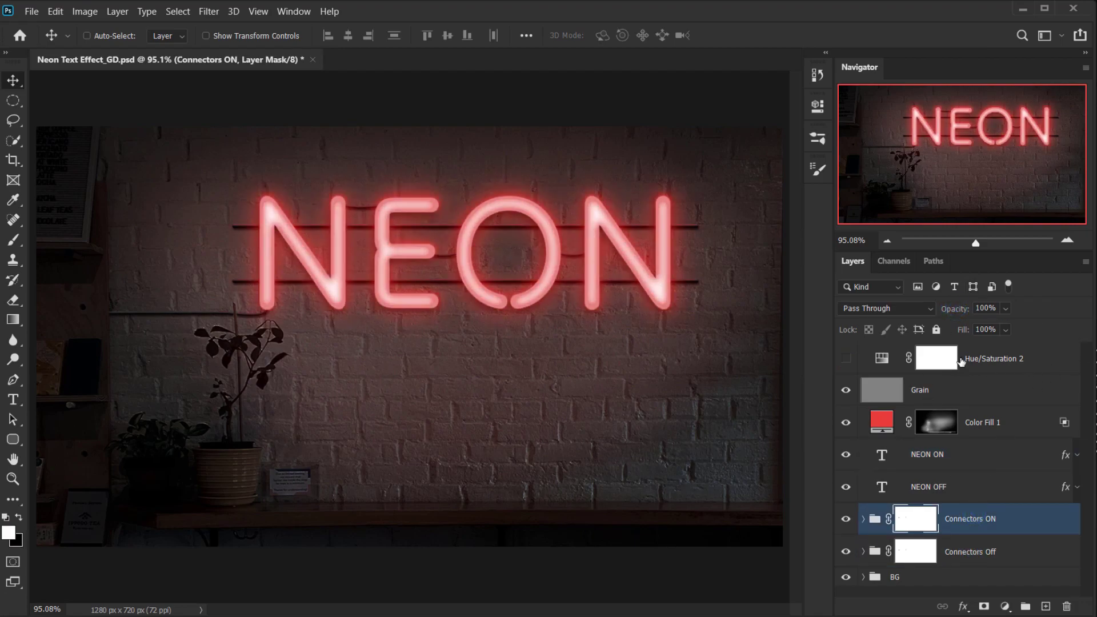
Show the Hue/Saturation 2 adjustment layer and rename it as Blue.
{"action": "left_click", "coordinate": [990, 358]}
{"action": "left_click", "coordinate": [846, 358]}
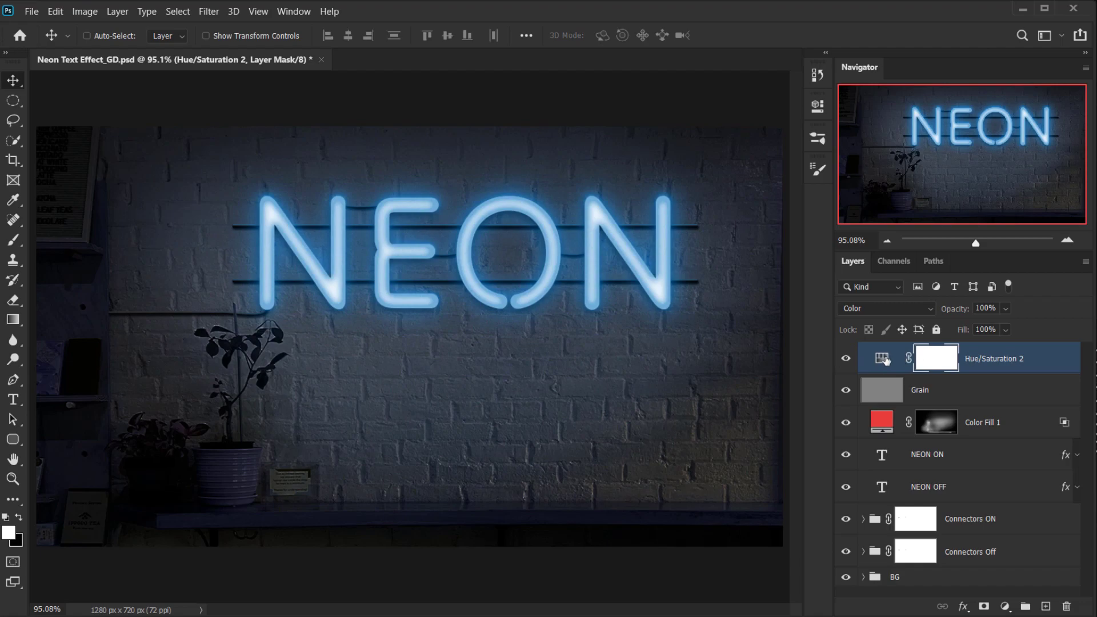
{"action": "left_click", "coordinate": [881, 357]}
{"action": "double_click", "coordinate": [992, 358]}
{"action": "type", "text": "B"}
{"action": "key", "text": "Return"}
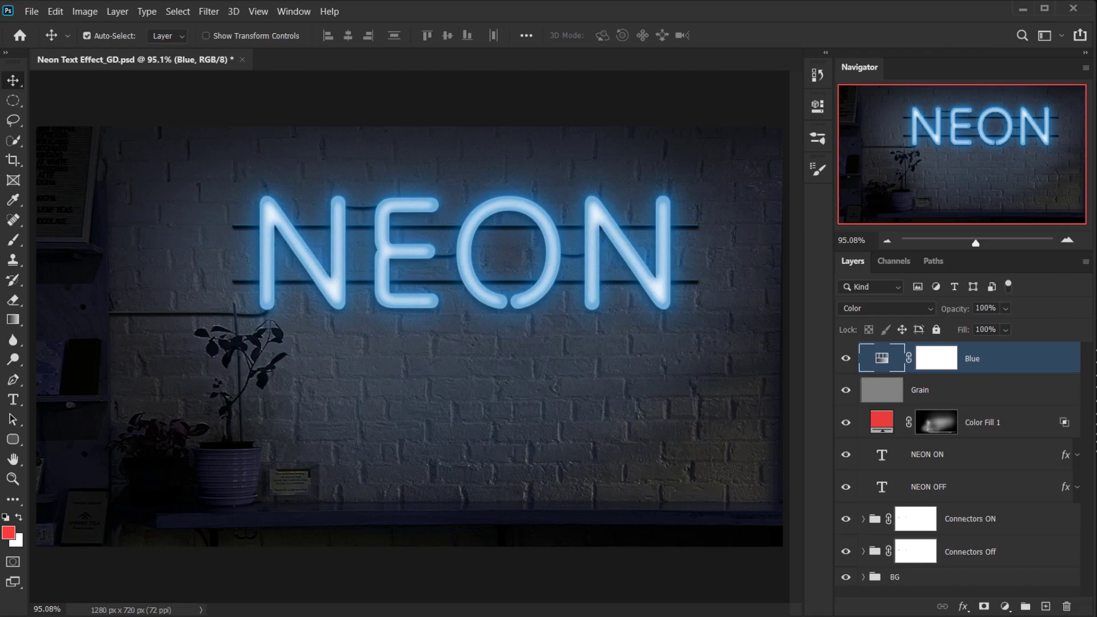
Duplicate the Blue adjustment layer, hide the original, and rename the copy as Green.
{"action": "key", "text": "ctrl+j"}
{"action": "left_click", "coordinate": [846, 390]}
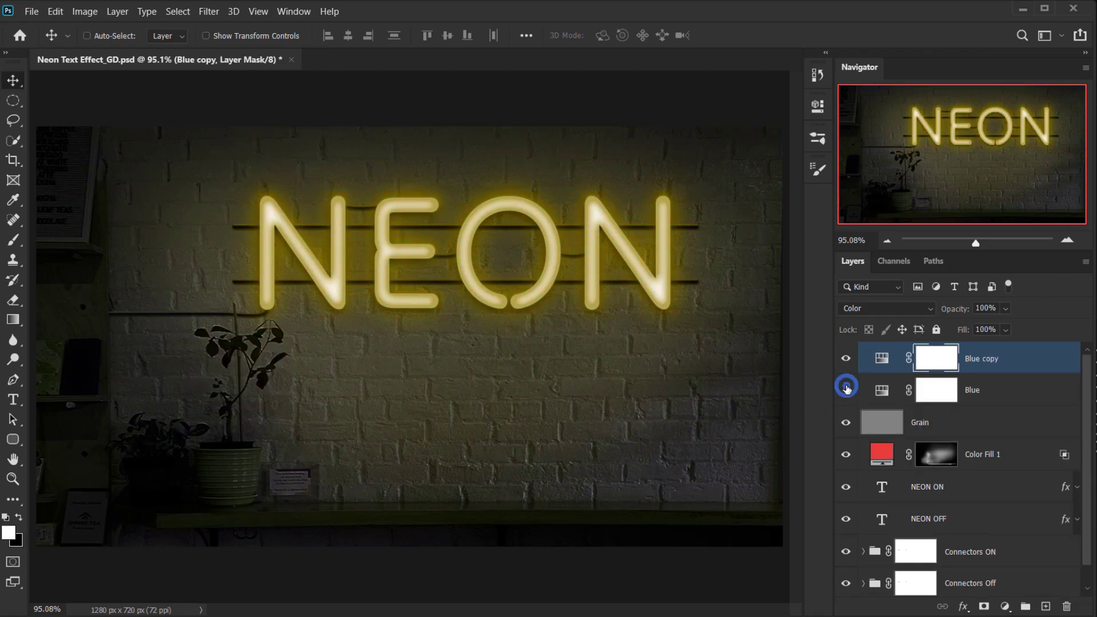
{"action": "double_click", "coordinate": [984, 359]}
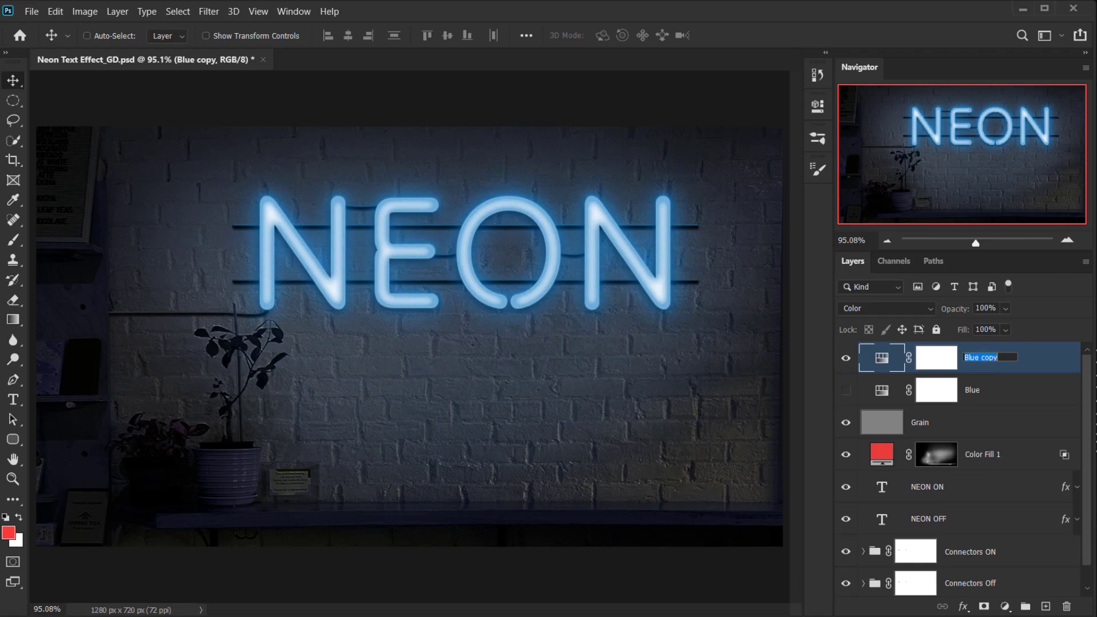
{"action": "type", "text": "Green"}
{"action": "key", "text": "Return"}
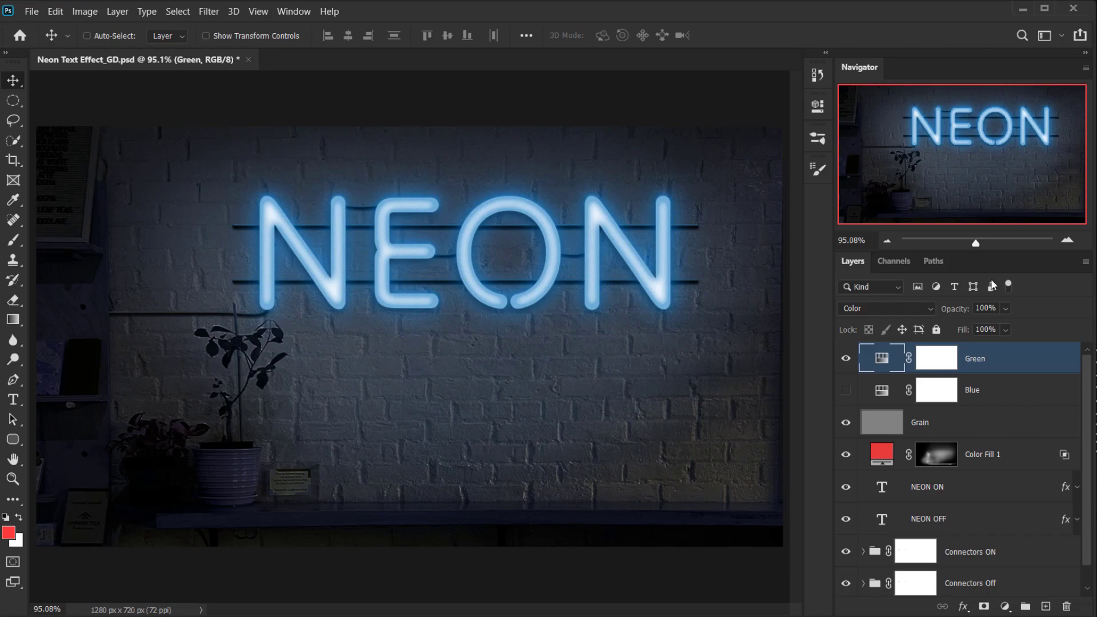
Set the Green adjustment layer's hue to +135.
{"action": "double_click", "coordinate": [873, 355]}
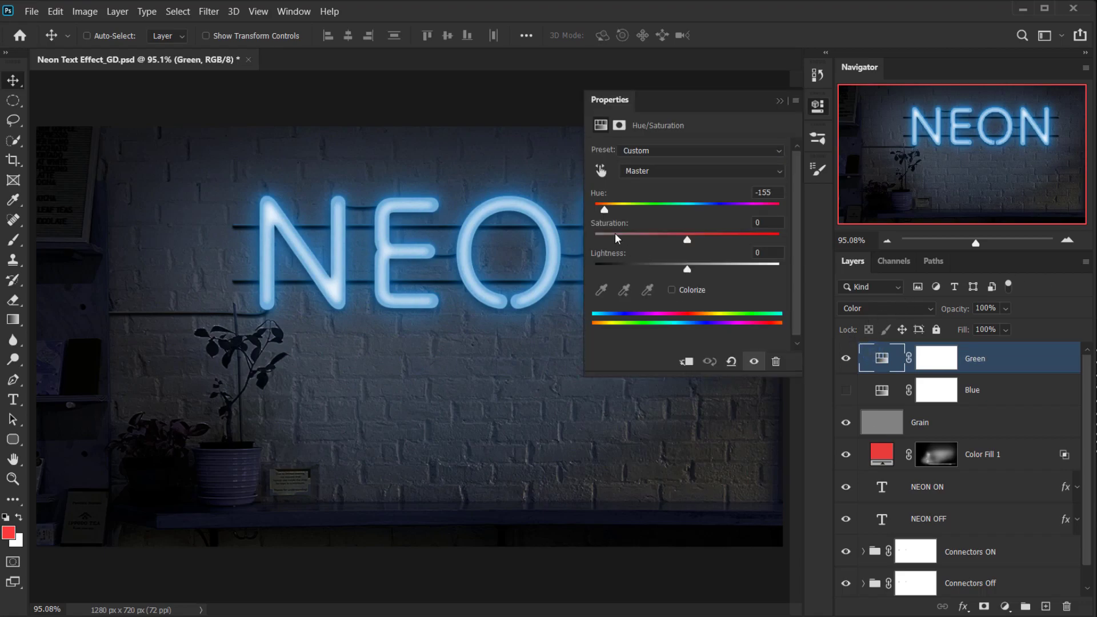
{"action": "left_click_drag", "start_coordinate": [606, 211], "coordinate": [764, 203]}
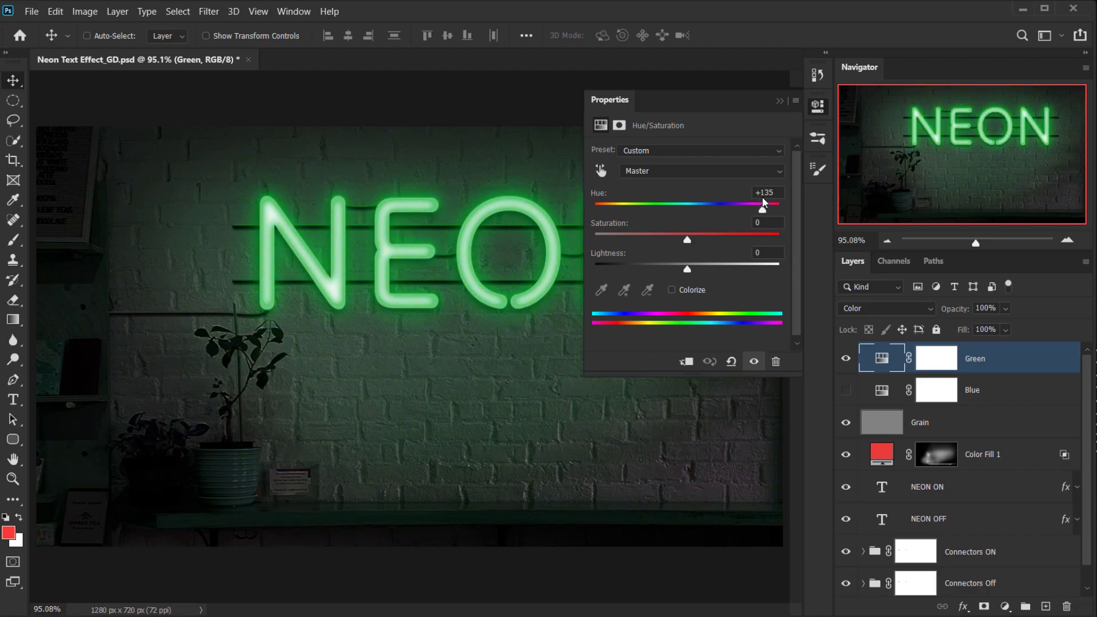
{"action": "left_click", "coordinate": [778, 102]}
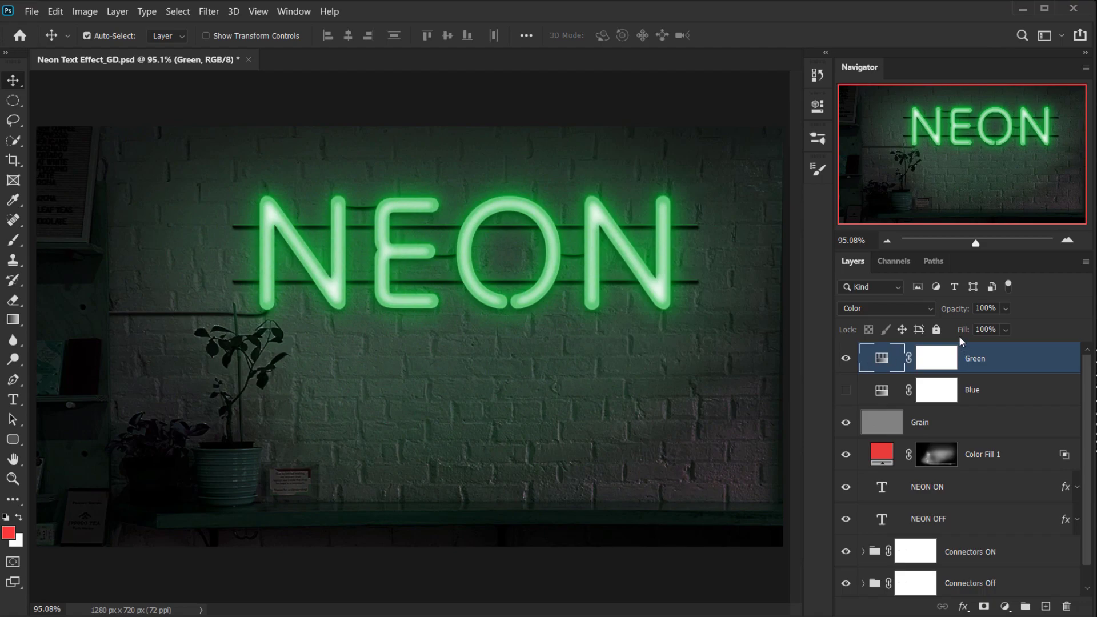
Duplicate the Green adjustment layer and hide the original.
{"action": "key", "text": "ctrl+j"}
{"action": "left_click", "coordinate": [842, 388]}
{"action": "left_click", "coordinate": [969, 389]}
{"action": "left_click", "coordinate": [972, 359]}
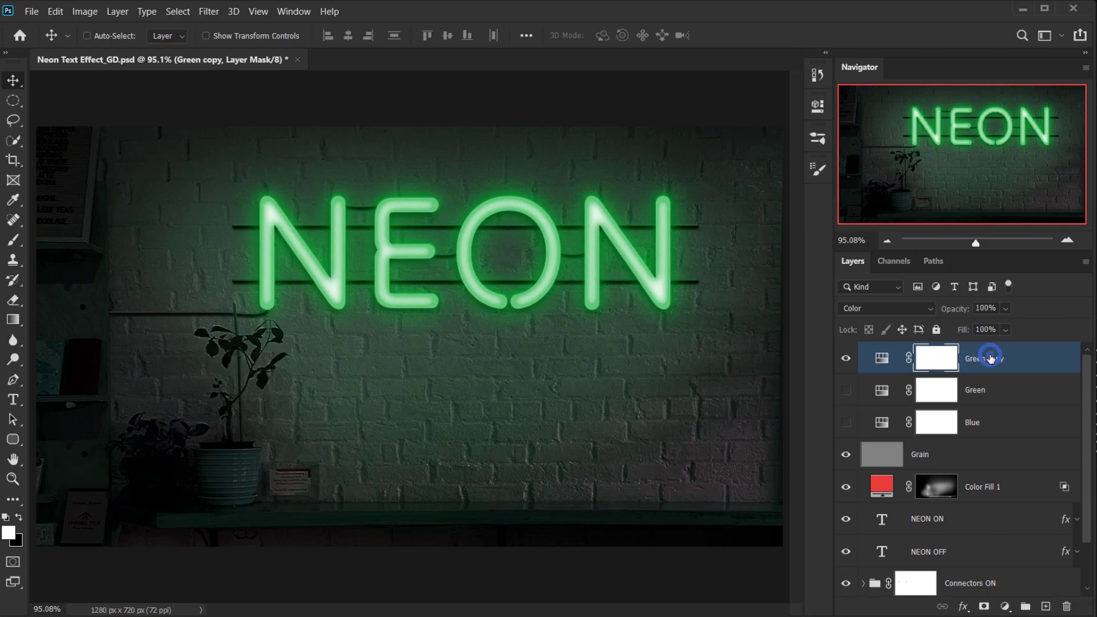
{"action": "double_click", "coordinate": [990, 359]}
Shift the hue of the Green adjustment layer's copy until the sign glows pinkish purple.
{"action": "double_click", "coordinate": [882, 358]}
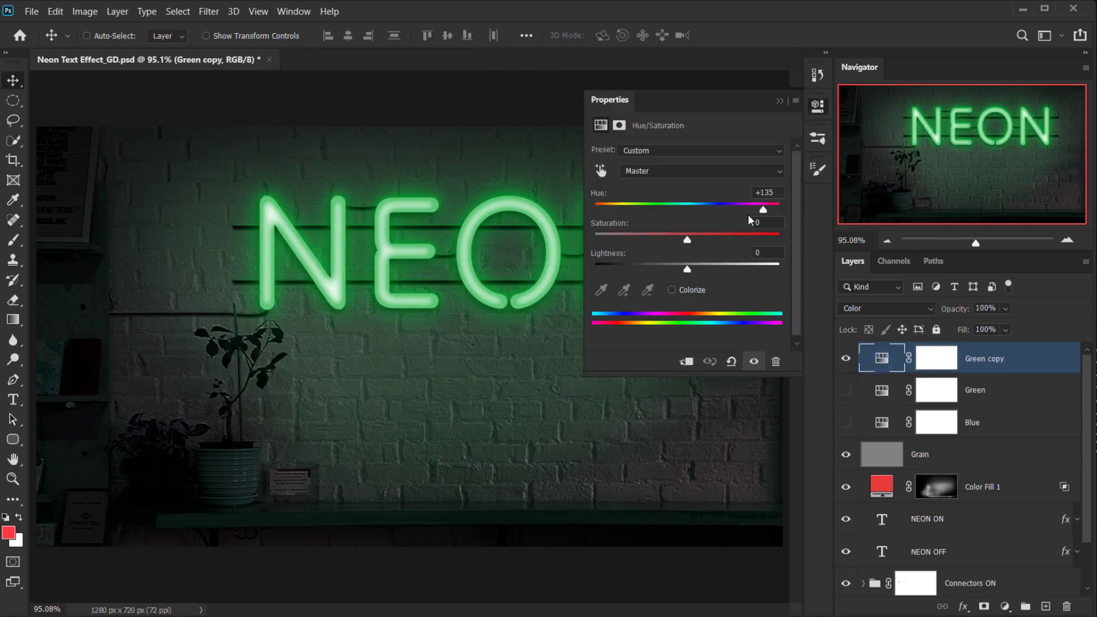
{"action": "left_click_drag", "start_coordinate": [768, 209], "coordinate": [643, 199]}
{"action": "left_click", "coordinate": [780, 100]}
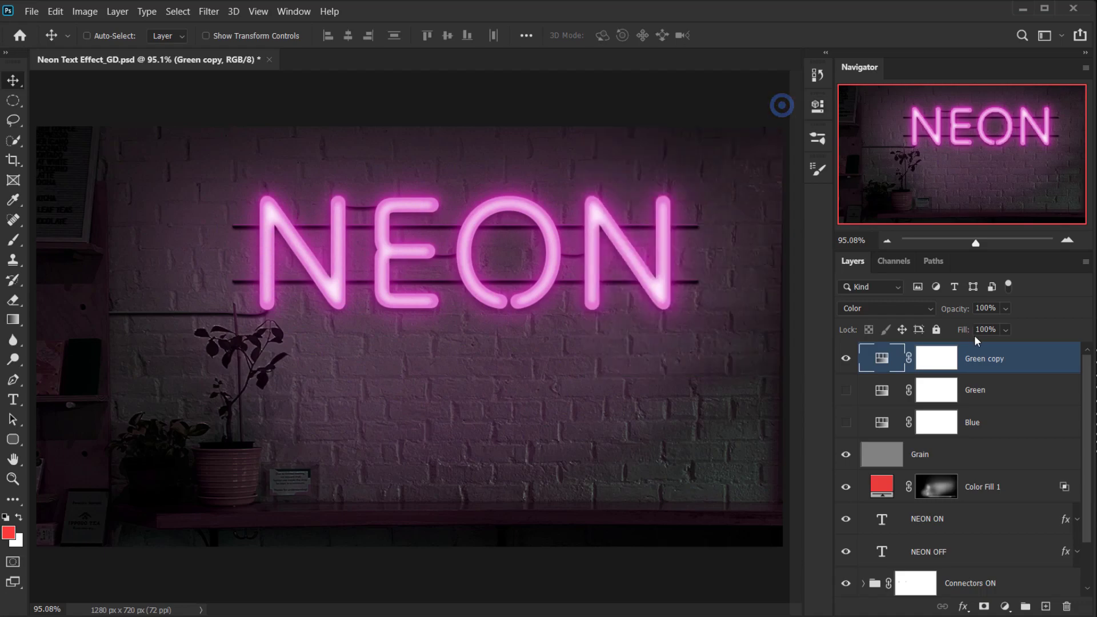
Rename the copied adjustment layer as Purple and hide it.
{"action": "double_click", "coordinate": [995, 358]}
{"action": "type", "text": "Purple"}
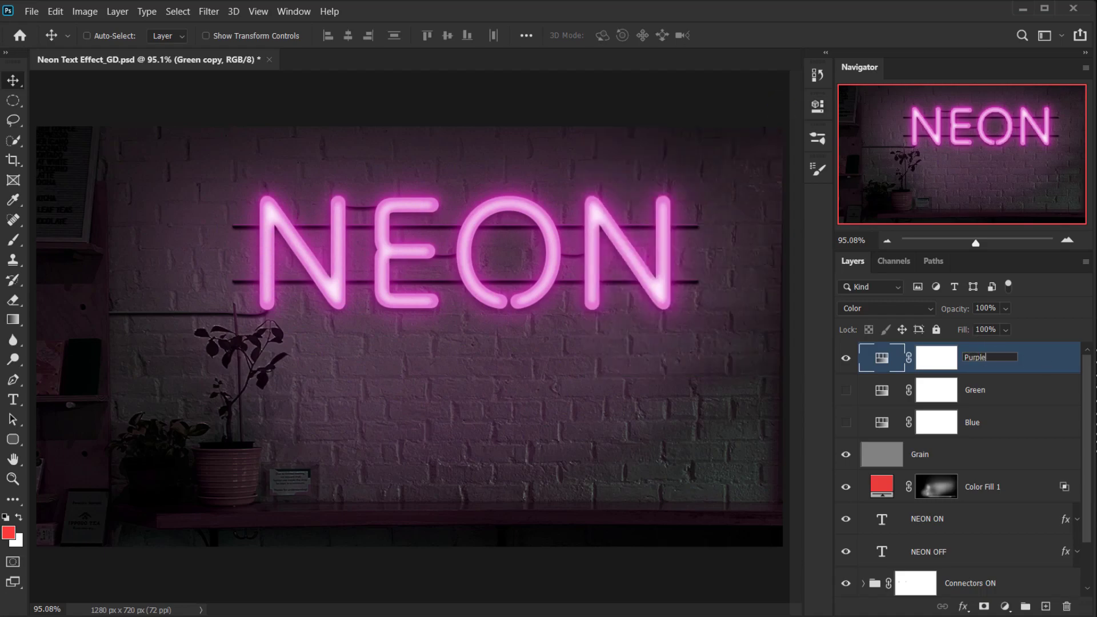
{"action": "key", "text": "Return"}
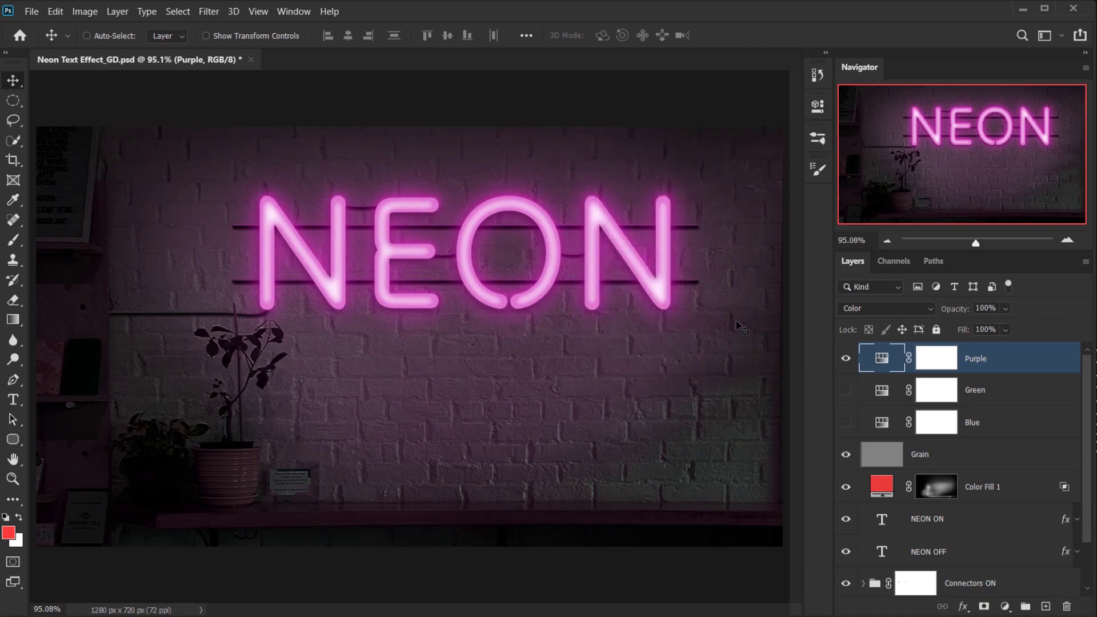
{"action": "left_click", "coordinate": [847, 360]}
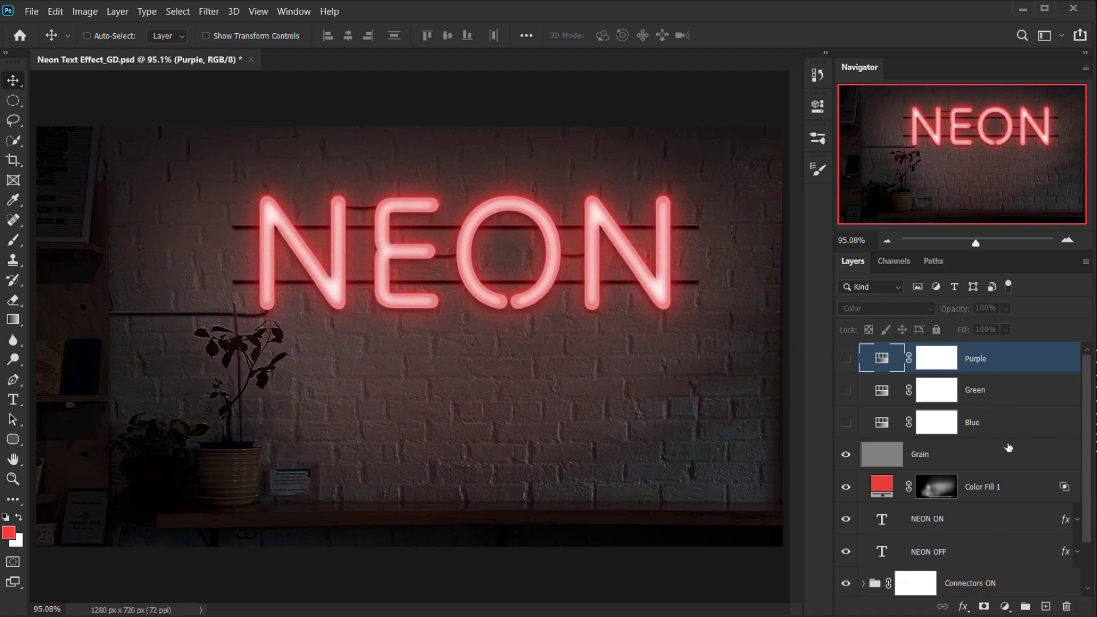
Set the opacity of the NEON ON layer and the Connectors ON group to 0%.
{"action": "scroll", "coordinate": [1040, 417], "scroll_direction": "down", "scroll_amount": 2}
{"action": "left_click", "coordinate": [974, 466]}
{"action": "left_click_drag", "start_coordinate": [964, 308], "coordinate": [694, 314]}
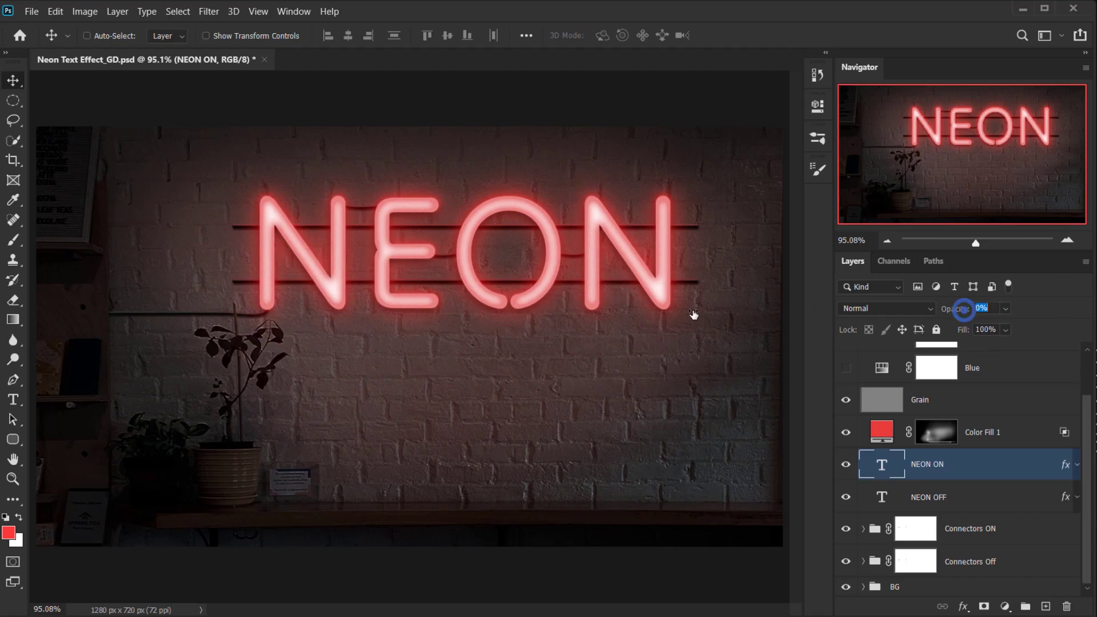
{"action": "left_click", "coordinate": [988, 530]}
{"action": "left_click_drag", "start_coordinate": [960, 309], "coordinate": [683, 336]}
{"action": "key", "text": "ctrl"}
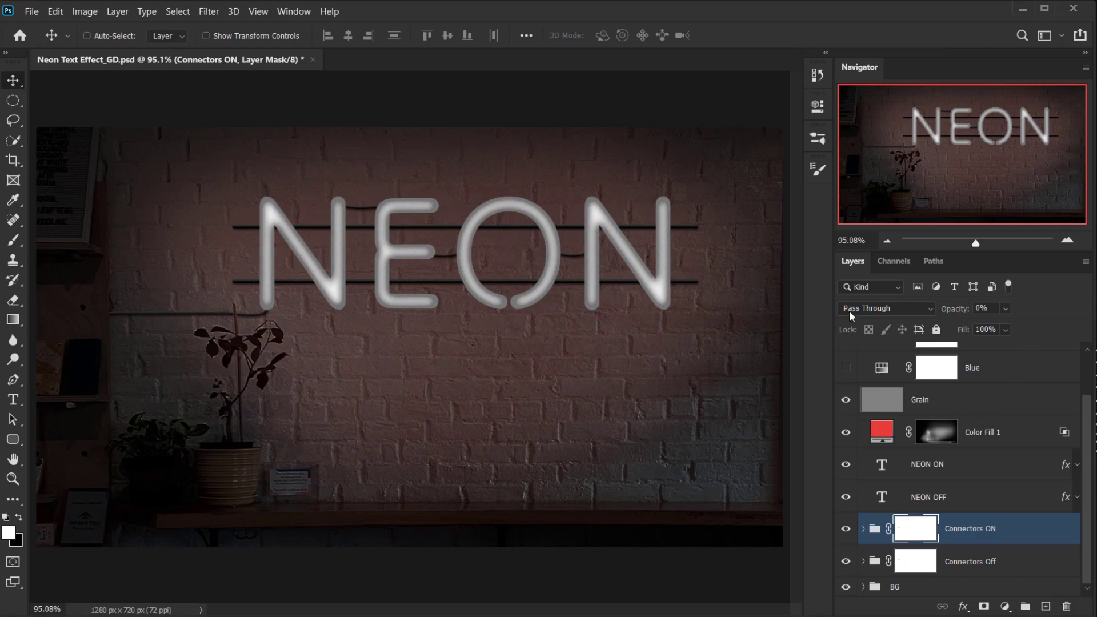
Check how the Curves 2 adjustment in the BG group affects the wall by toggling its visibility.
{"action": "scroll", "coordinate": [977, 425], "scroll_direction": "up", "scroll_amount": 2}
{"action": "scroll", "coordinate": [983, 428], "scroll_direction": "down", "scroll_amount": 2}
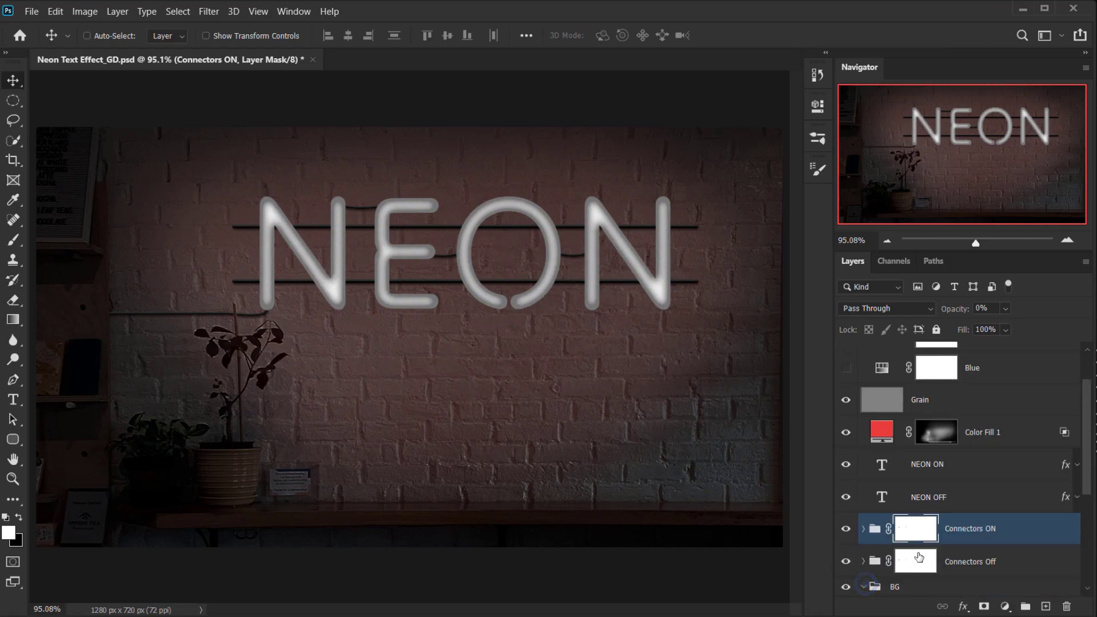
{"action": "left_click", "coordinate": [864, 586]}
{"action": "scroll", "coordinate": [872, 457], "scroll_direction": "down", "scroll_amount": 5}
{"action": "left_click", "coordinate": [846, 420]}
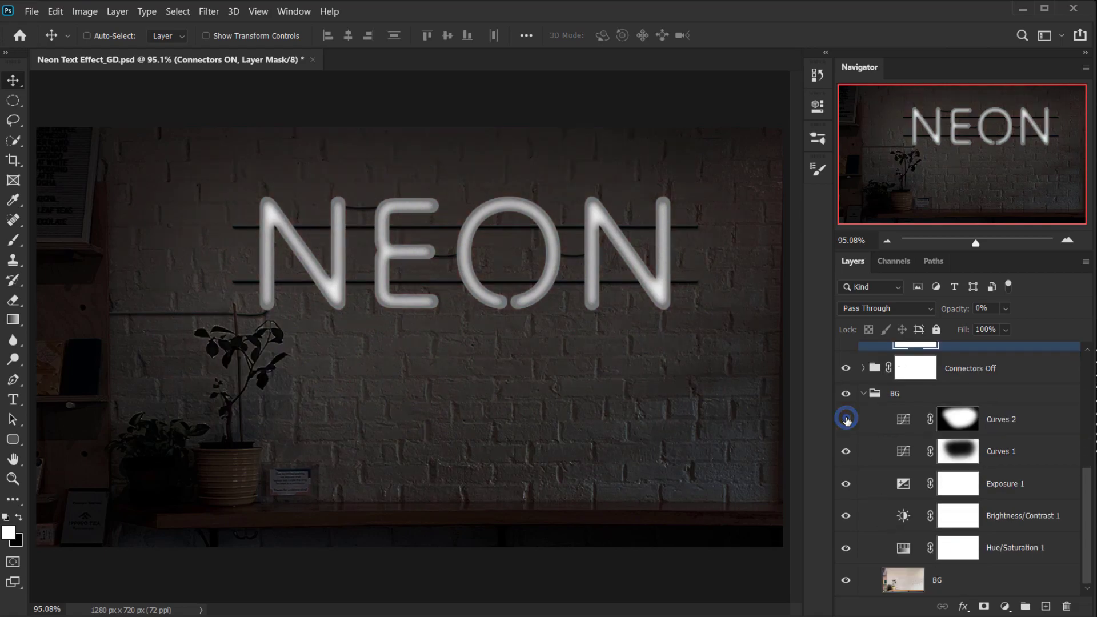
{"action": "left_click", "coordinate": [846, 420]}
Reset the Red channel of the Curves 2 adjustment to a straight diagonal to remove the wall's red tint.
{"action": "double_click", "coordinate": [904, 418]}
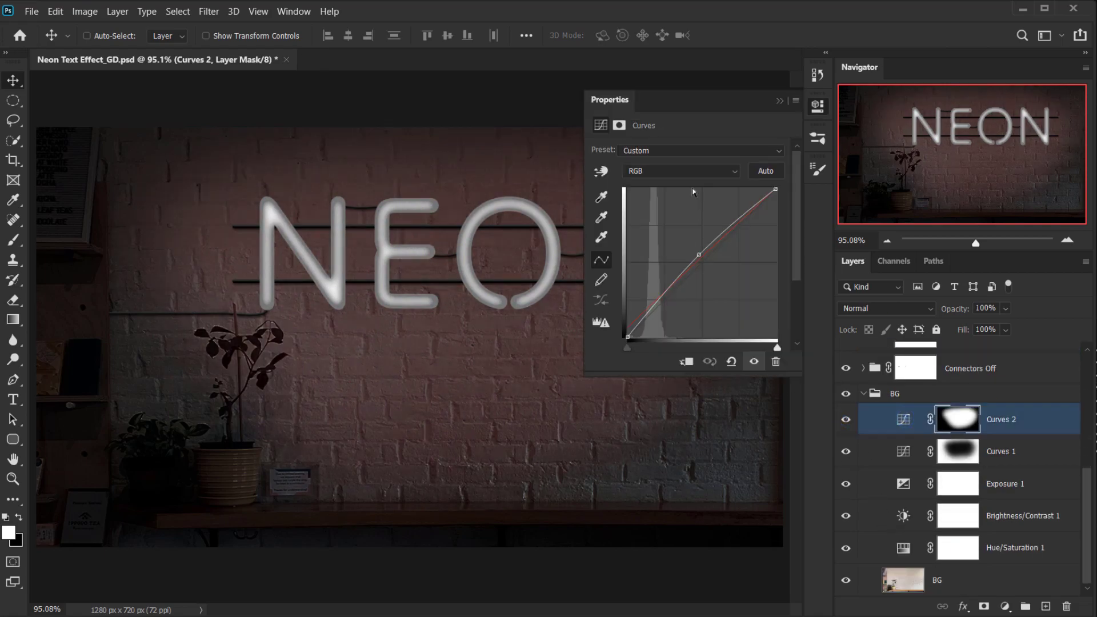
{"action": "left_click", "coordinate": [684, 170]}
{"action": "left_click", "coordinate": [671, 192]}
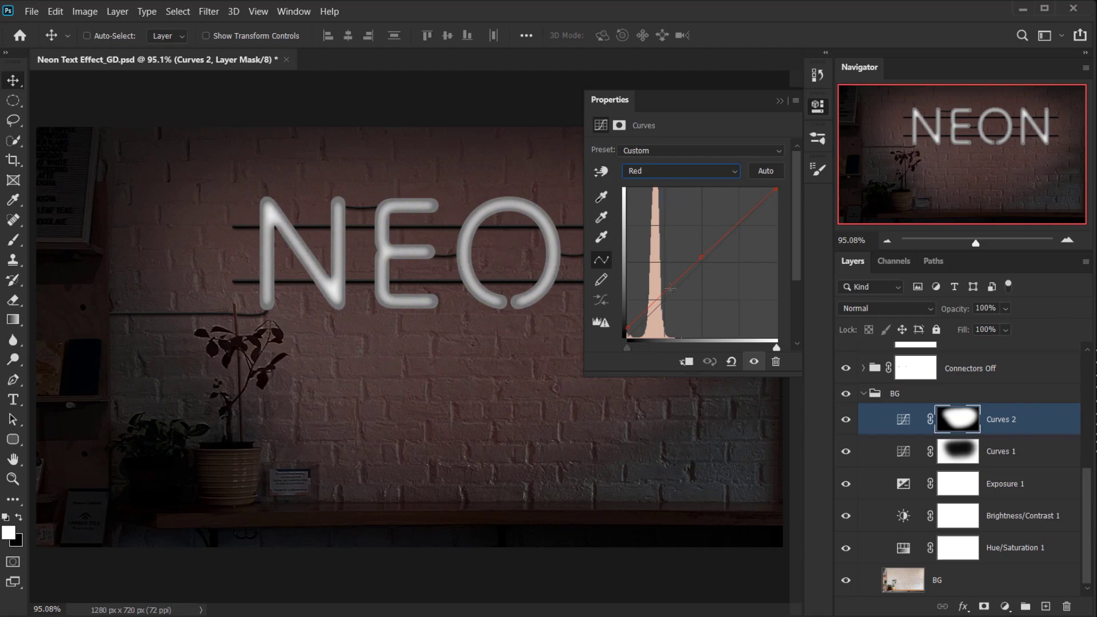
{"action": "left_click_drag", "start_coordinate": [628, 327], "coordinate": [622, 357]}
{"action": "left_click_drag", "start_coordinate": [701, 257], "coordinate": [768, 394]}
{"action": "left_click", "coordinate": [780, 101]}
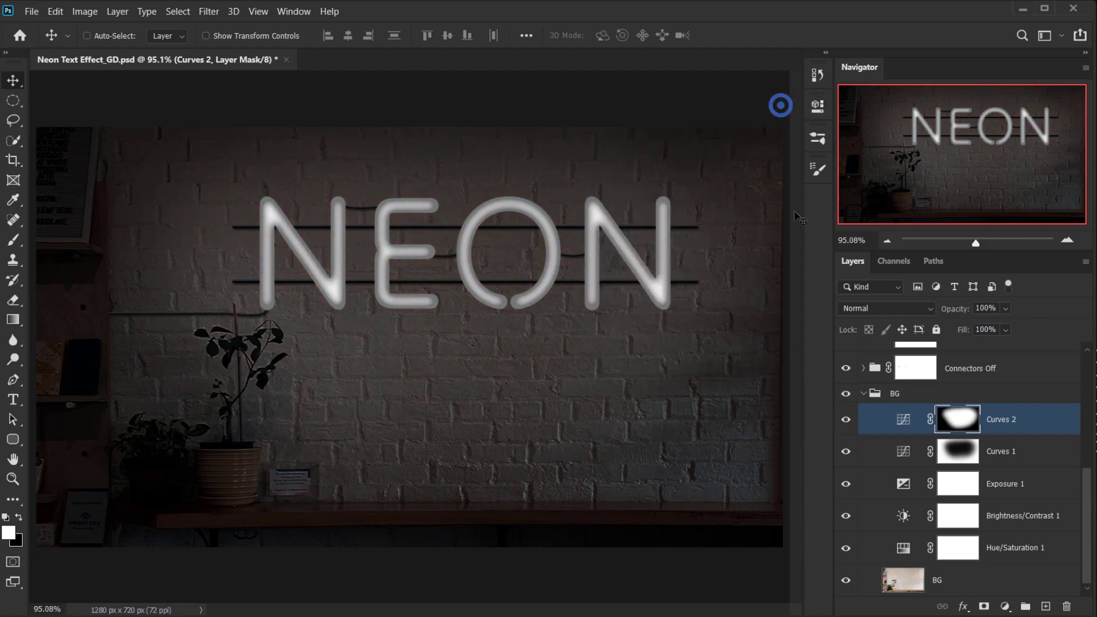
Compare the wall with and without Curves 2, and collapse the BG group.
{"action": "left_click", "coordinate": [847, 421]}
{"action": "left_click", "coordinate": [847, 421]}
{"action": "left_click", "coordinate": [863, 393]}
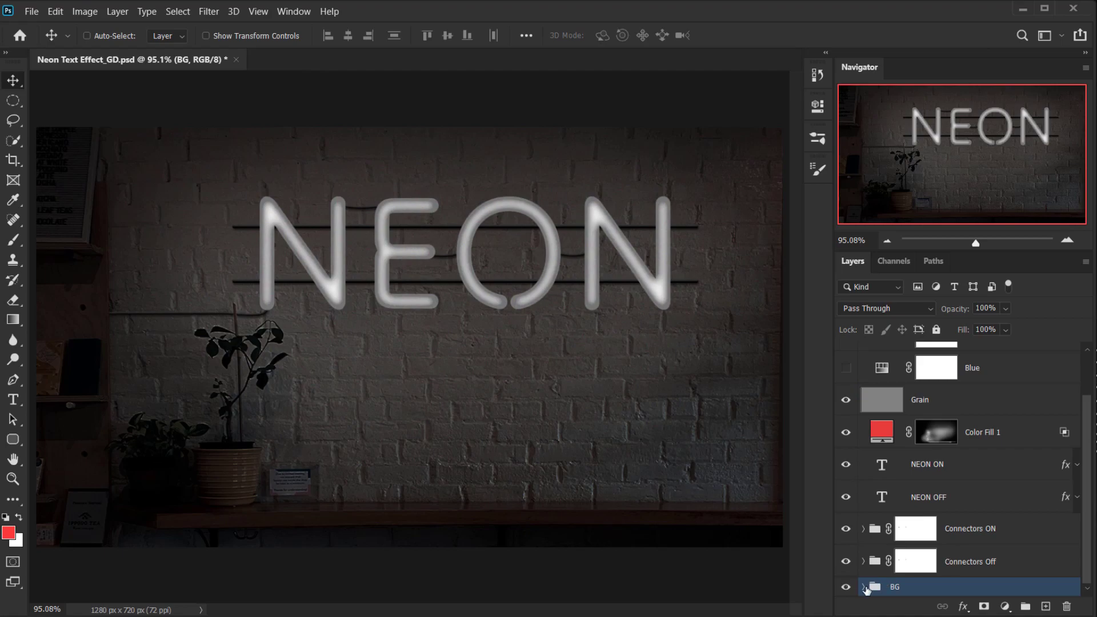
{"action": "left_click", "coordinate": [864, 586]}
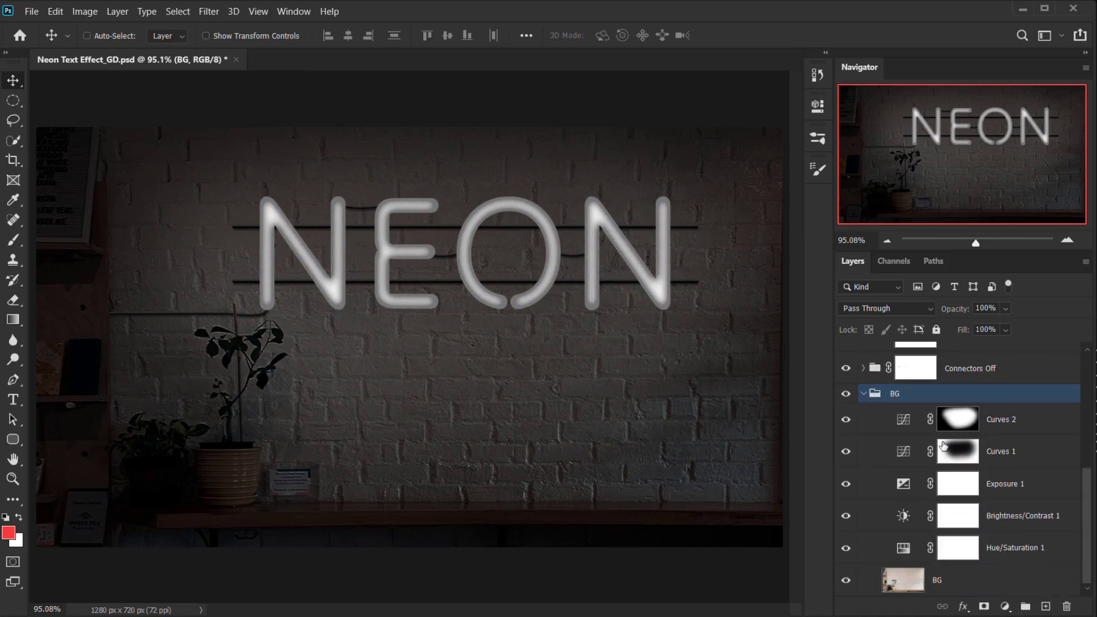
{"action": "left_click", "coordinate": [863, 393]}
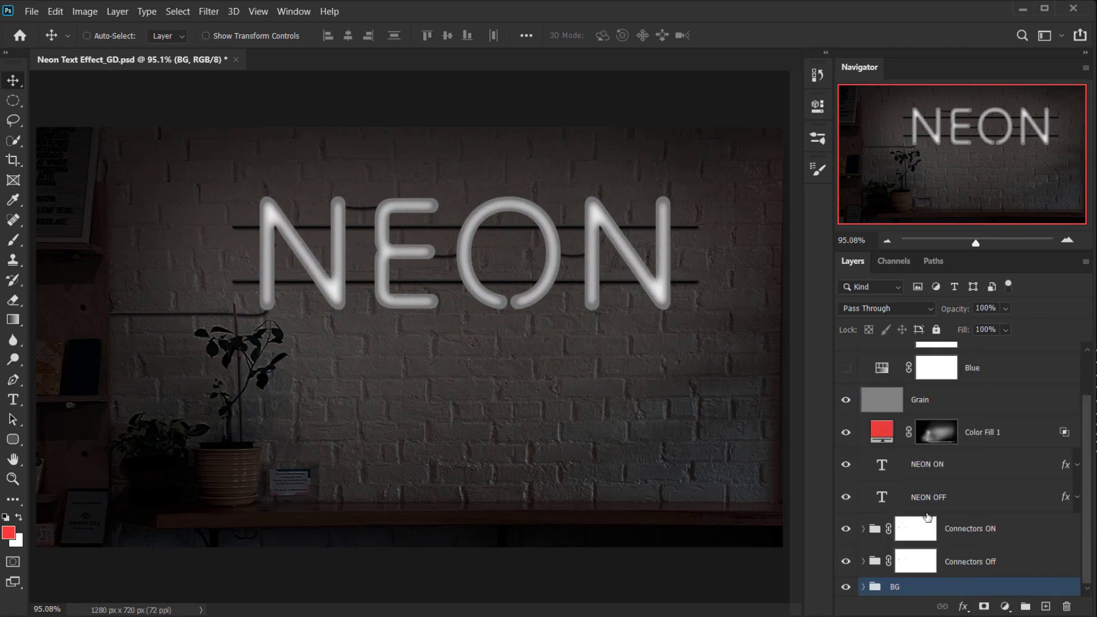
Make the Blue, Green and Purple adjustment layers visible and set the opacity of all three to 0%.
{"action": "scroll", "coordinate": [927, 517], "scroll_direction": "up", "scroll_amount": 2}
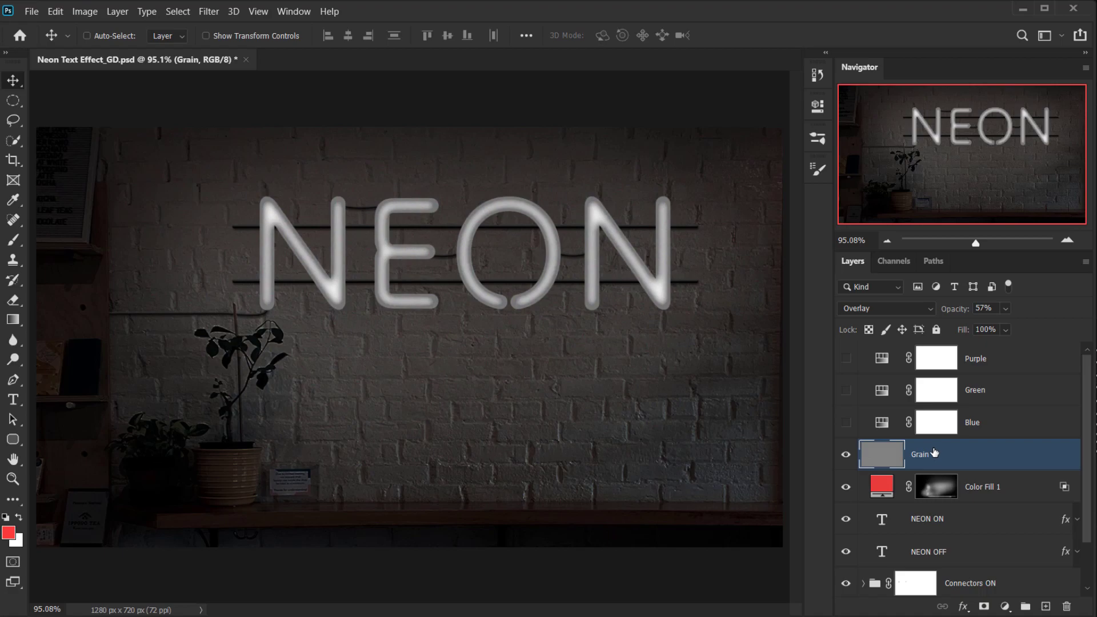
{"action": "left_click", "coordinate": [991, 422]}
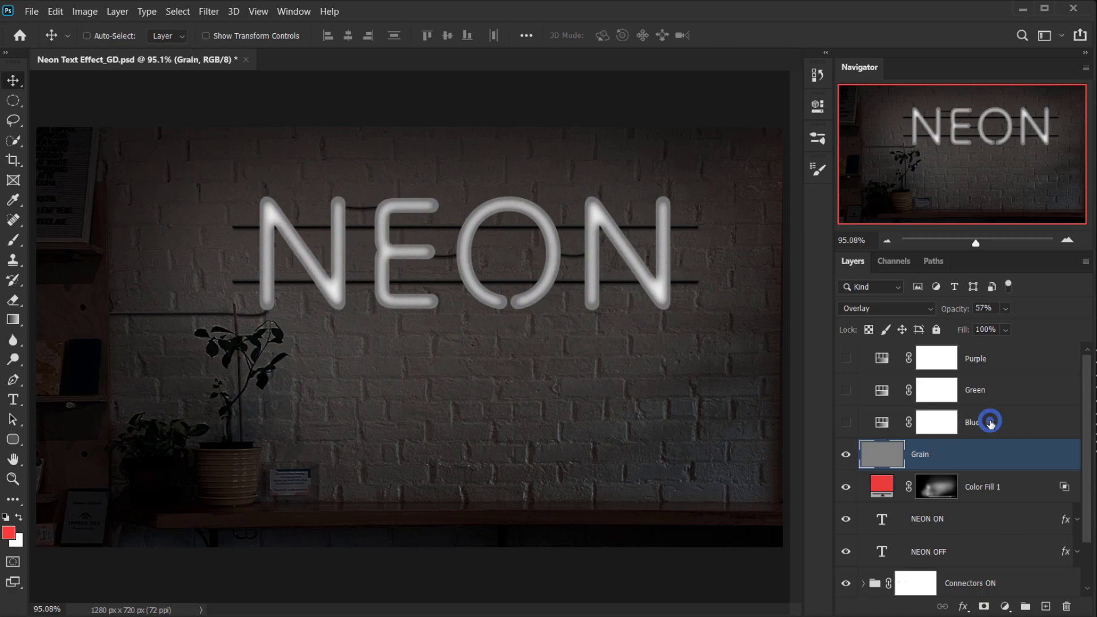
{"action": "left_click", "coordinate": [847, 424]}
{"action": "left_click", "coordinate": [846, 390]}
{"action": "left_click", "coordinate": [846, 358]}
{"action": "left_click", "coordinate": [980, 366]}
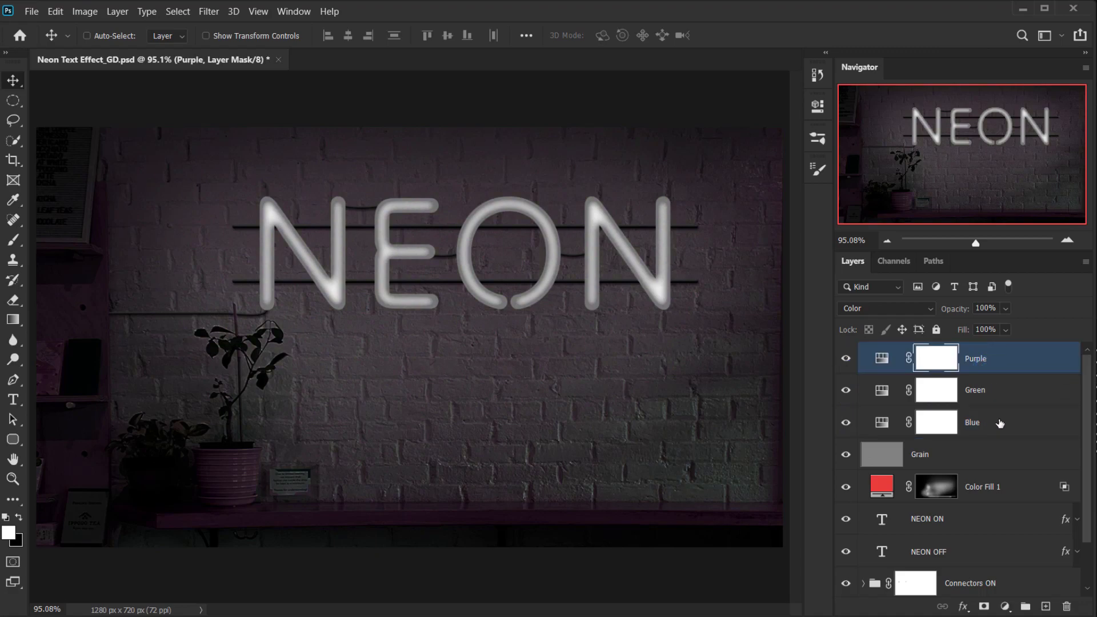
{"action": "left_click", "coordinate": [999, 422], "text": "shift"}
{"action": "left_click_drag", "start_coordinate": [963, 312], "coordinate": [436, 303]}
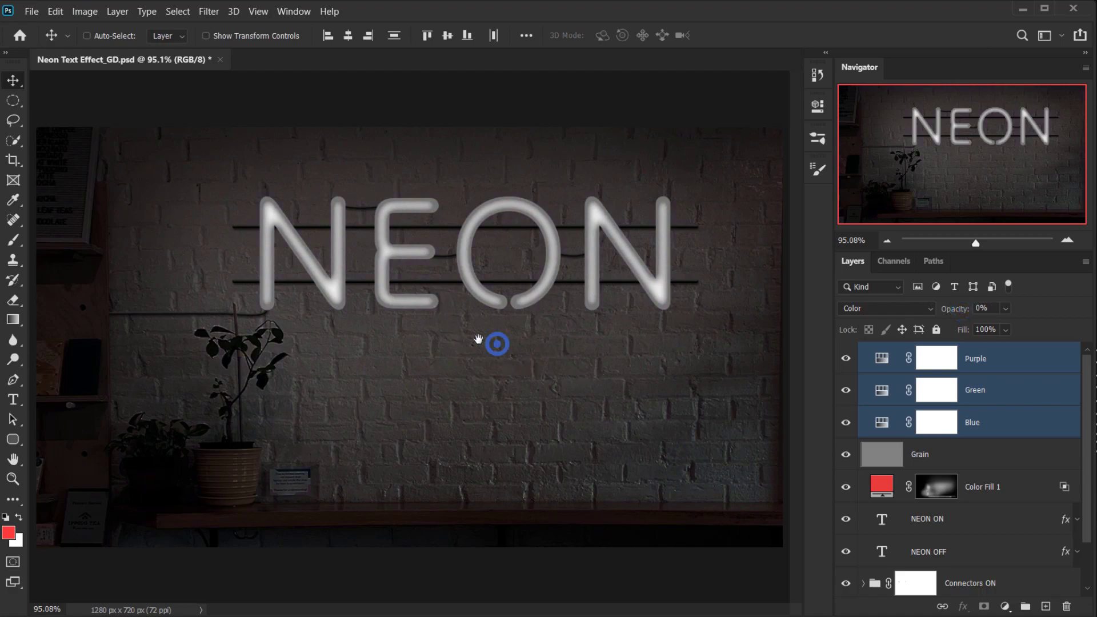
Reset the foreground and background colours, show the Timeline with slightly more height, and fit the whole image in view.
{"action": "scroll", "coordinate": [960, 403], "scroll_direction": "down", "scroll_amount": 2}
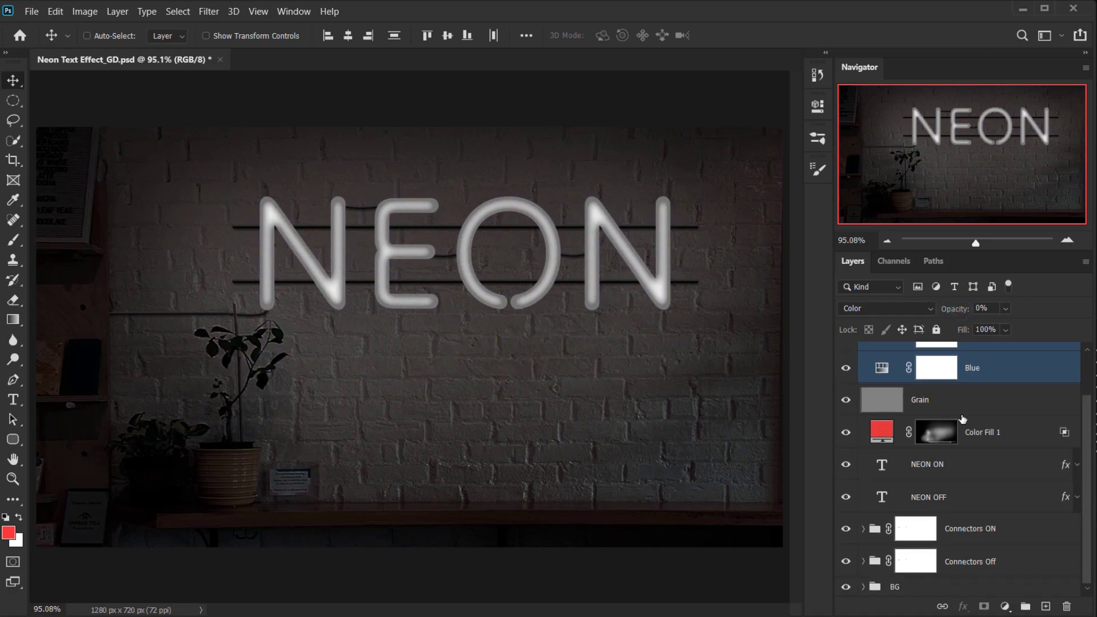
{"action": "key", "text": "d"}
{"action": "left_click", "coordinate": [293, 8]}
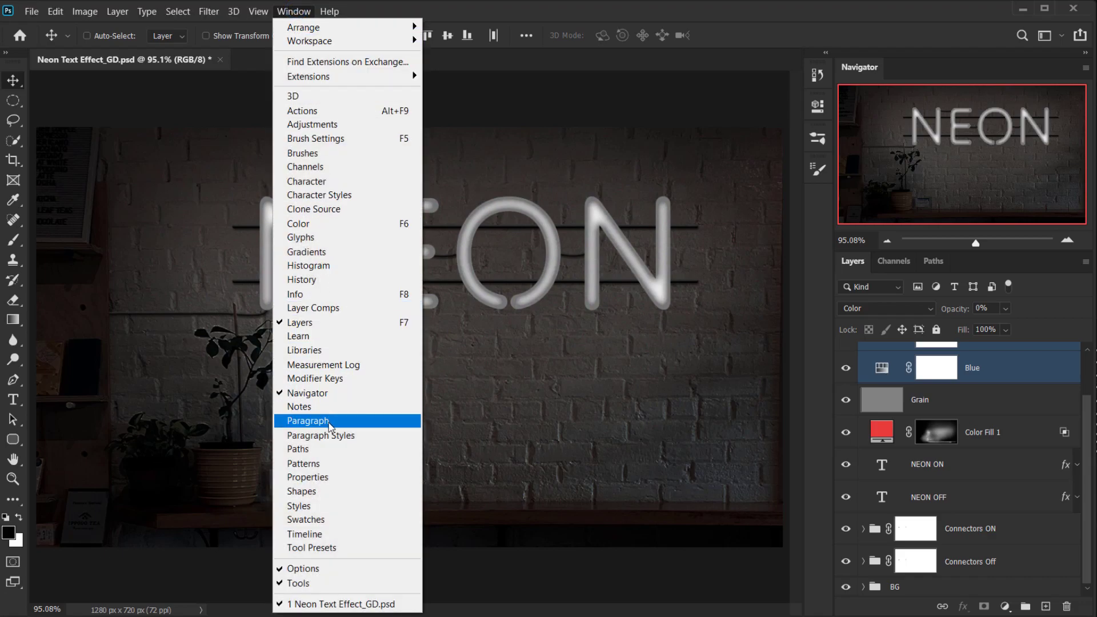
{"action": "left_click", "coordinate": [320, 536]}
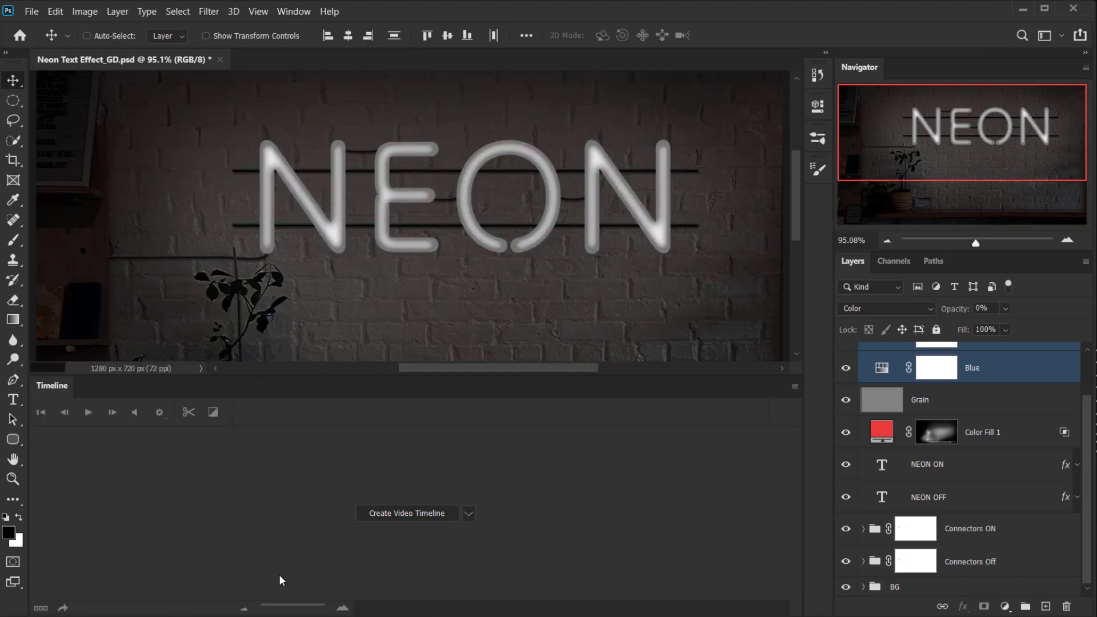
{"action": "left_click_drag", "start_coordinate": [430, 378], "coordinate": [408, 369]}
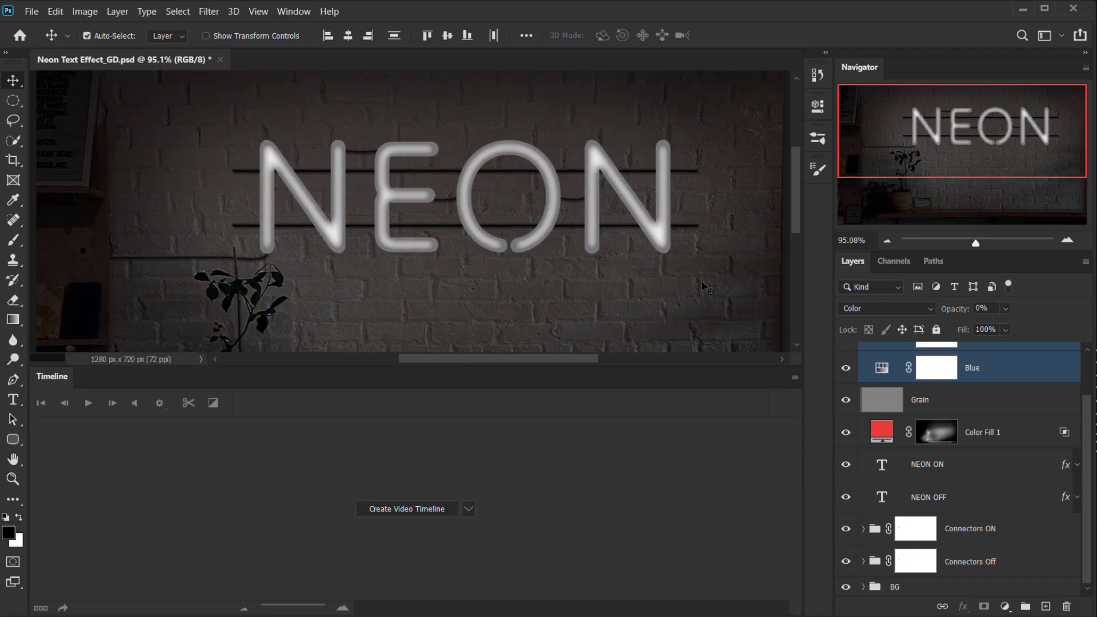
{"action": "key", "text": "ctrl+0"}
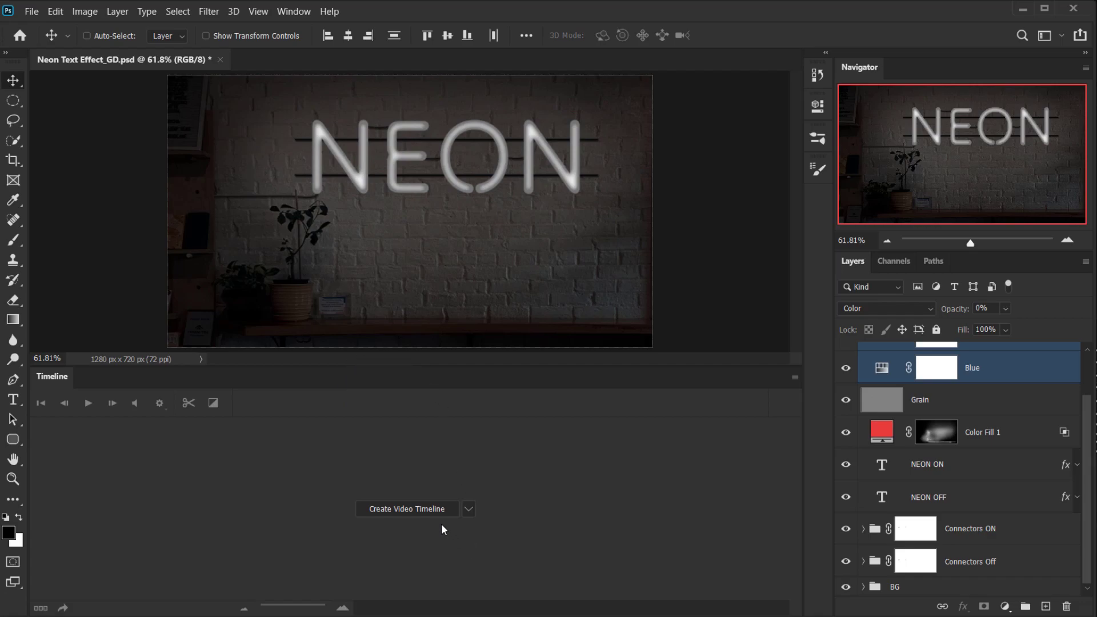
Create a video timeline for the document.
{"action": "left_click", "coordinate": [468, 513]}
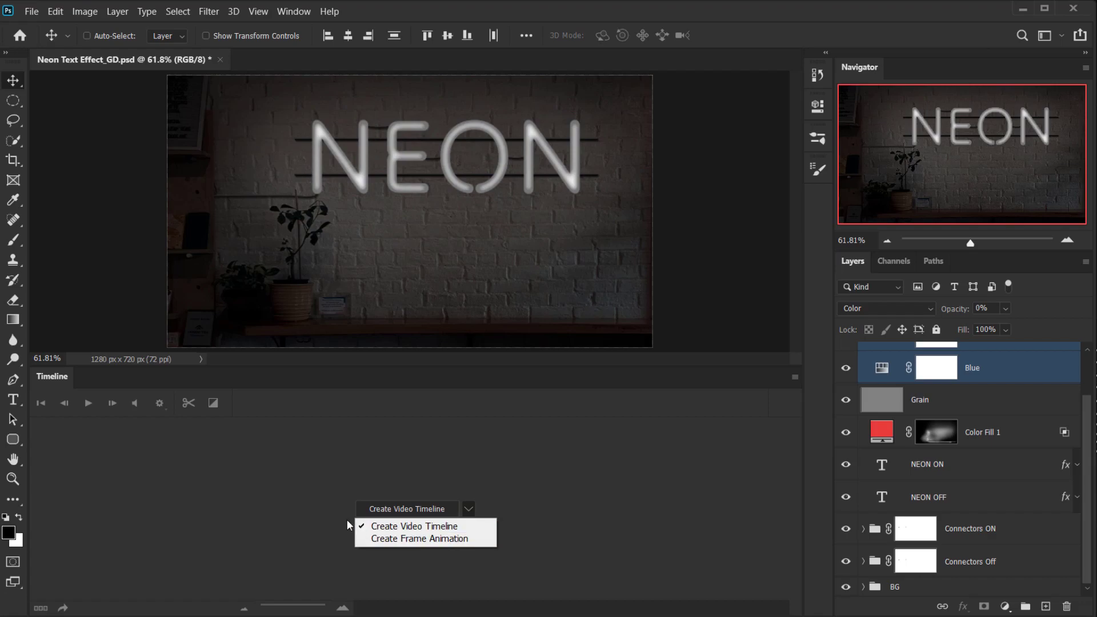
{"action": "left_click", "coordinate": [403, 526]}
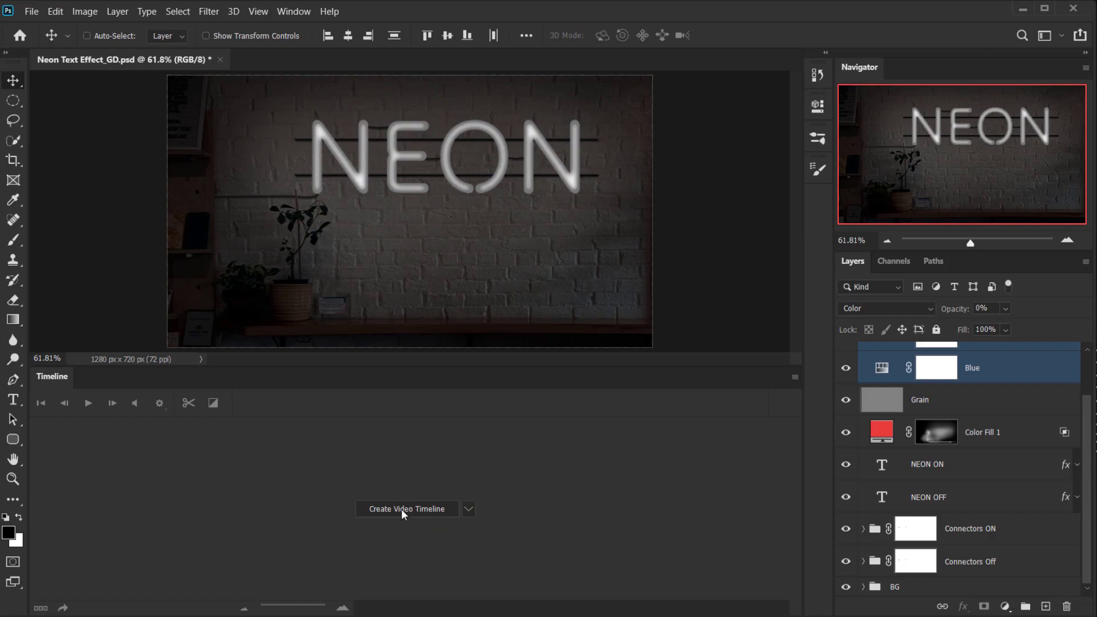
{"action": "left_click", "coordinate": [403, 508]}
Review the layer and group tracks in the timeline, from Purple down to BG.
{"action": "scroll", "coordinate": [628, 540], "scroll_direction": "down", "scroll_amount": 3}
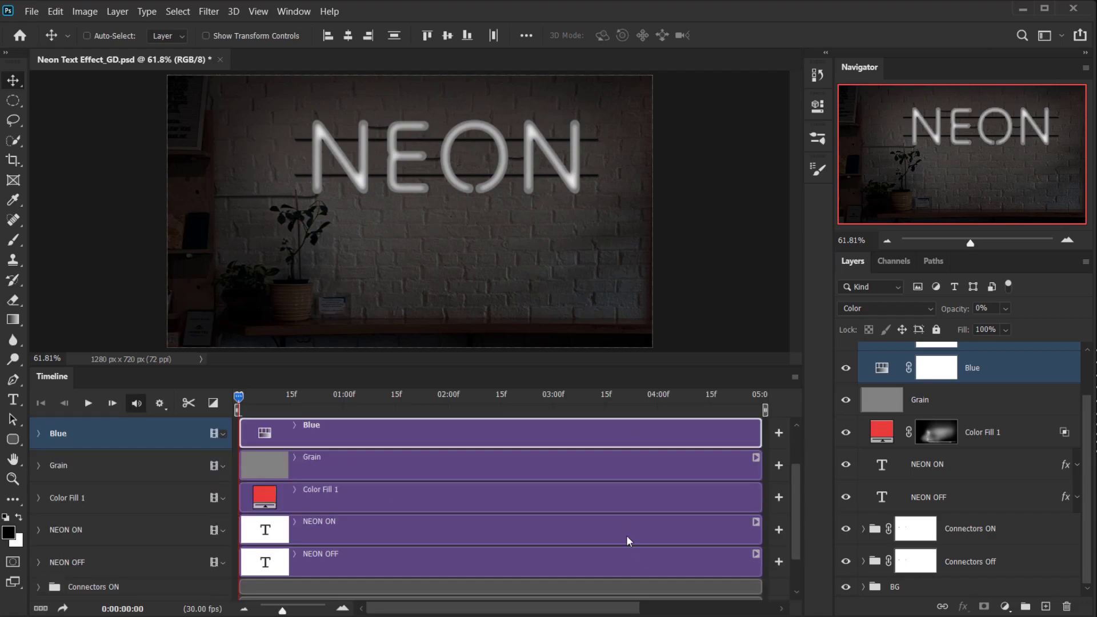
{"action": "scroll", "coordinate": [628, 512], "scroll_direction": "up", "scroll_amount": 3}
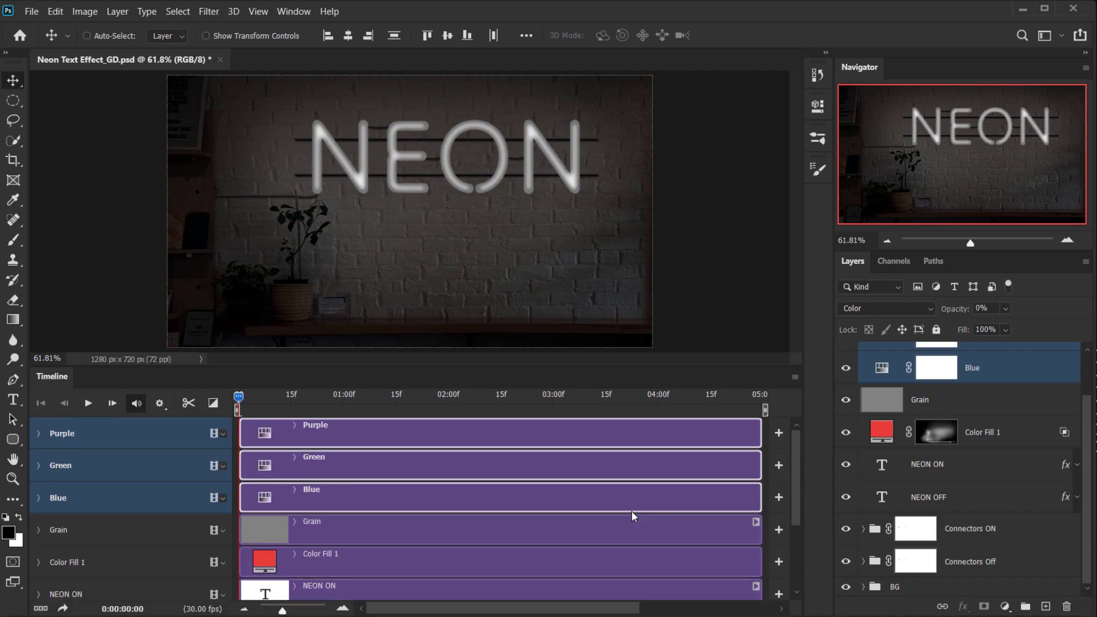
{"action": "scroll", "coordinate": [633, 505], "scroll_direction": "down", "scroll_amount": 3}
{"action": "scroll", "coordinate": [633, 506], "scroll_direction": "up", "scroll_amount": 3}
{"action": "scroll", "coordinate": [632, 498], "scroll_direction": "down", "scroll_amount": 3}
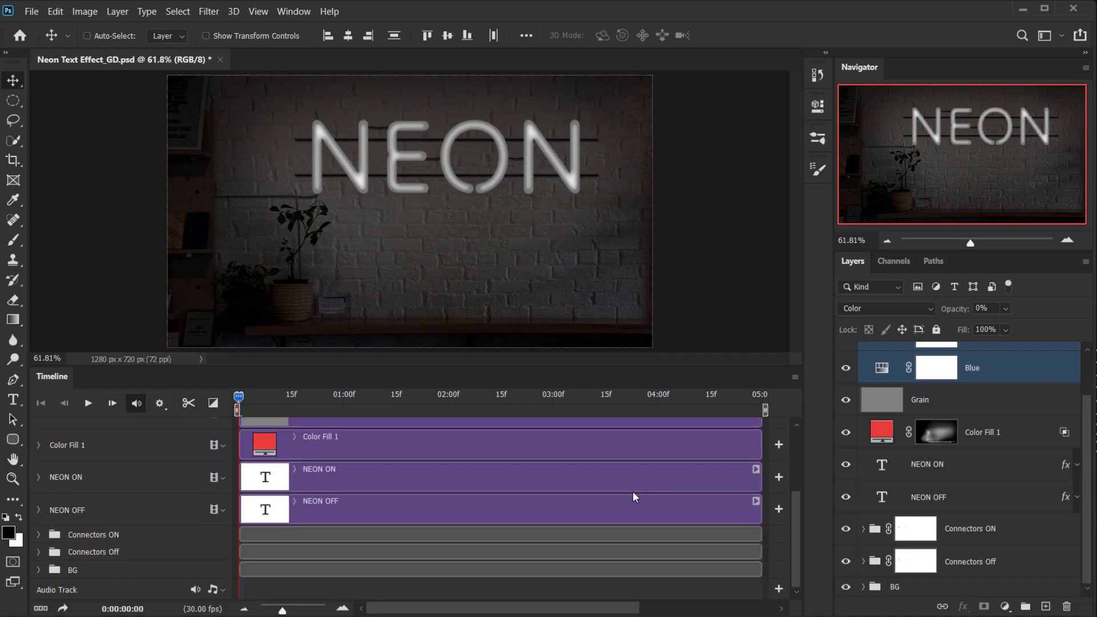
{"action": "scroll", "coordinate": [382, 461], "scroll_direction": "up", "scroll_amount": 3}
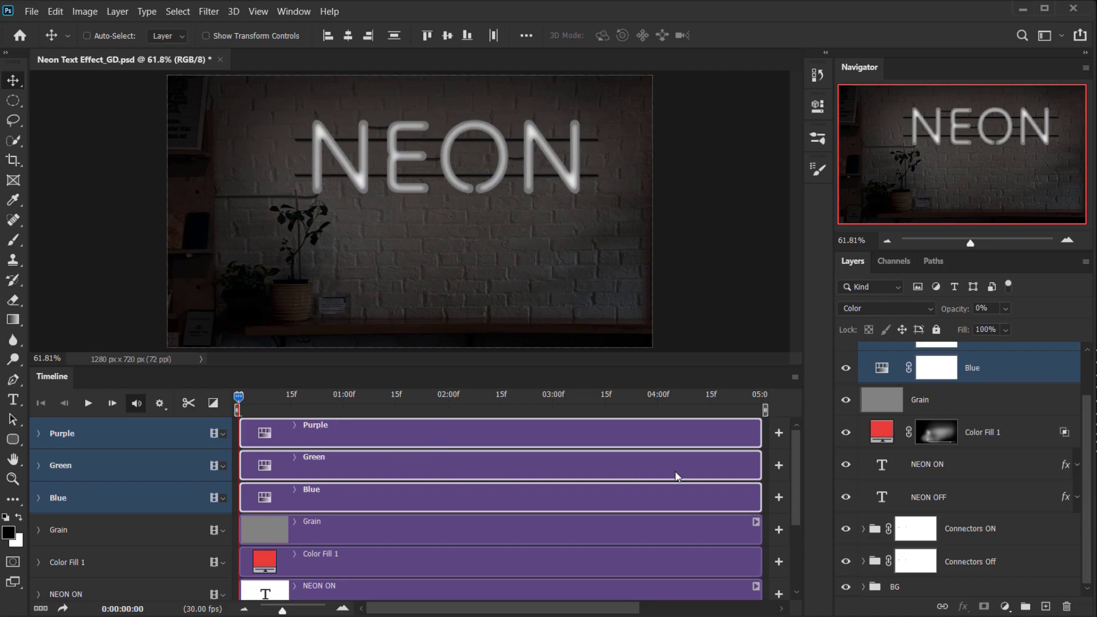
Give the layer list more vertical space and deselect all layers.
{"action": "scroll", "coordinate": [1000, 394], "scroll_direction": "up", "scroll_amount": 2}
{"action": "left_click_drag", "start_coordinate": [960, 252], "coordinate": [953, 226]}
{"action": "scroll", "coordinate": [360, 470], "scroll_direction": "down", "scroll_amount": 2}
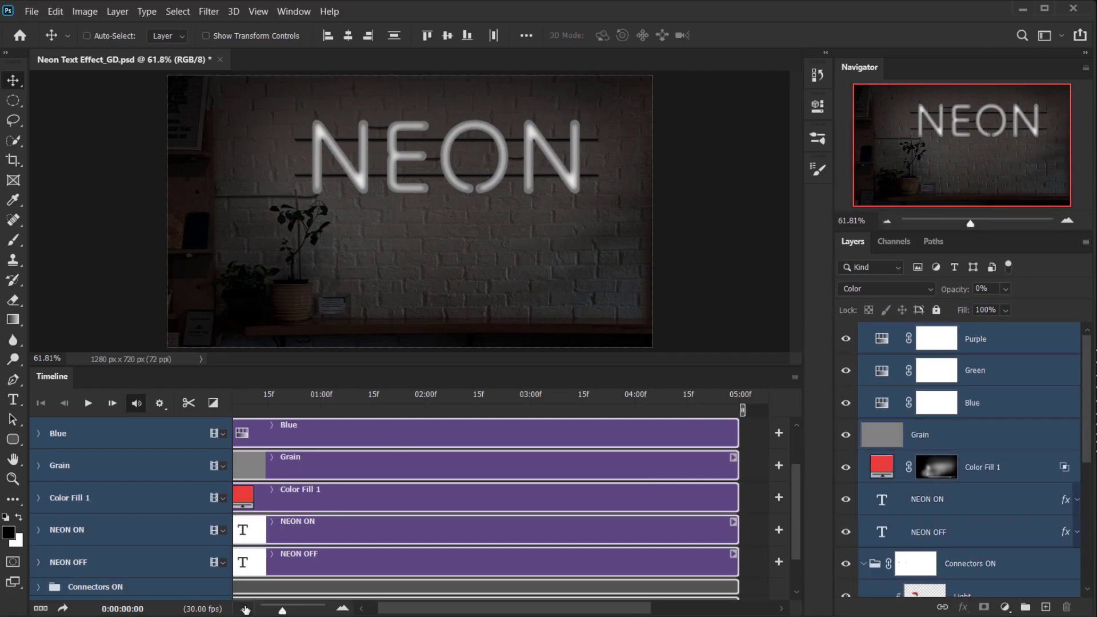
{"action": "left_click", "coordinate": [244, 609]}
{"action": "left_click", "coordinate": [642, 478]}
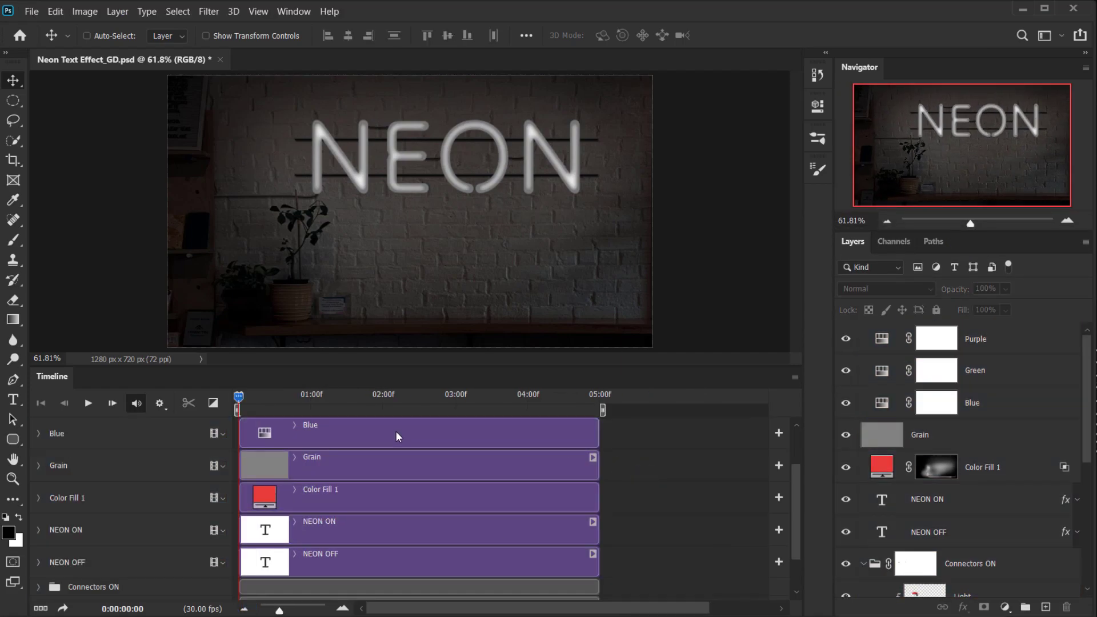
{"action": "scroll", "coordinate": [432, 494], "scroll_direction": "up", "scroll_amount": 2}
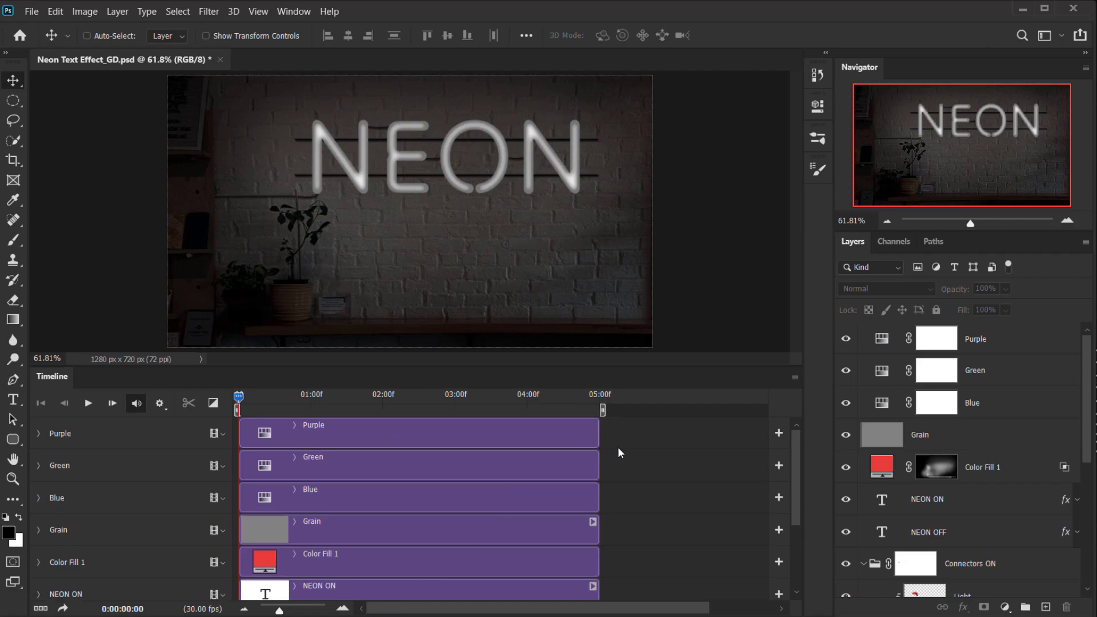
{"action": "left_click", "coordinate": [343, 608]}
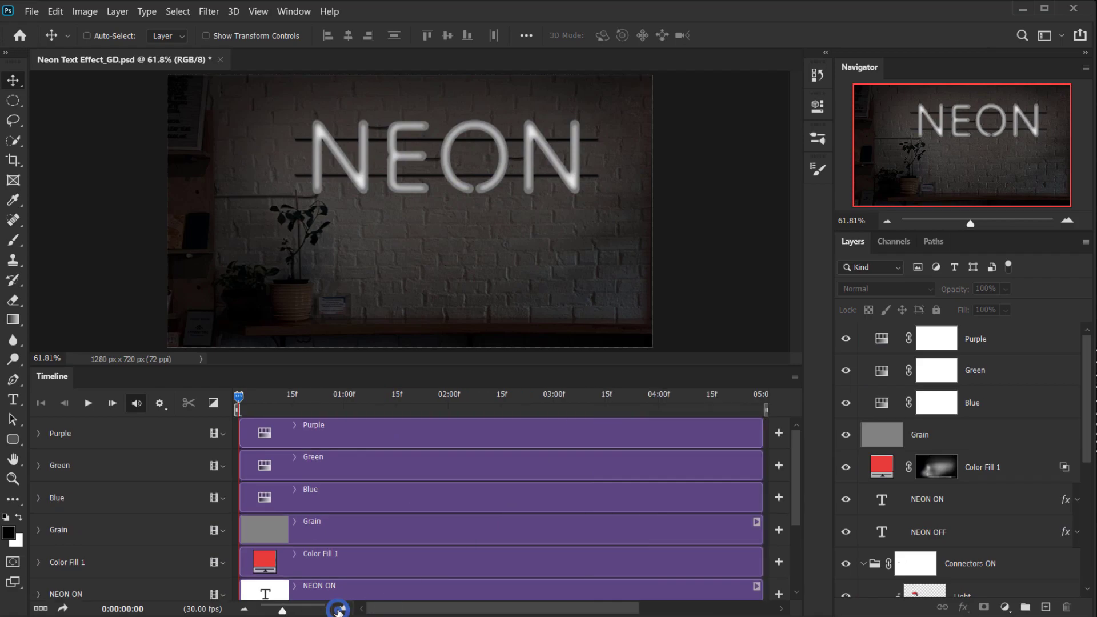
Collapse the Connectors ON and Connectors Off groups in the layer list.
{"action": "scroll", "coordinate": [655, 500], "scroll_direction": "down", "scroll_amount": 3}
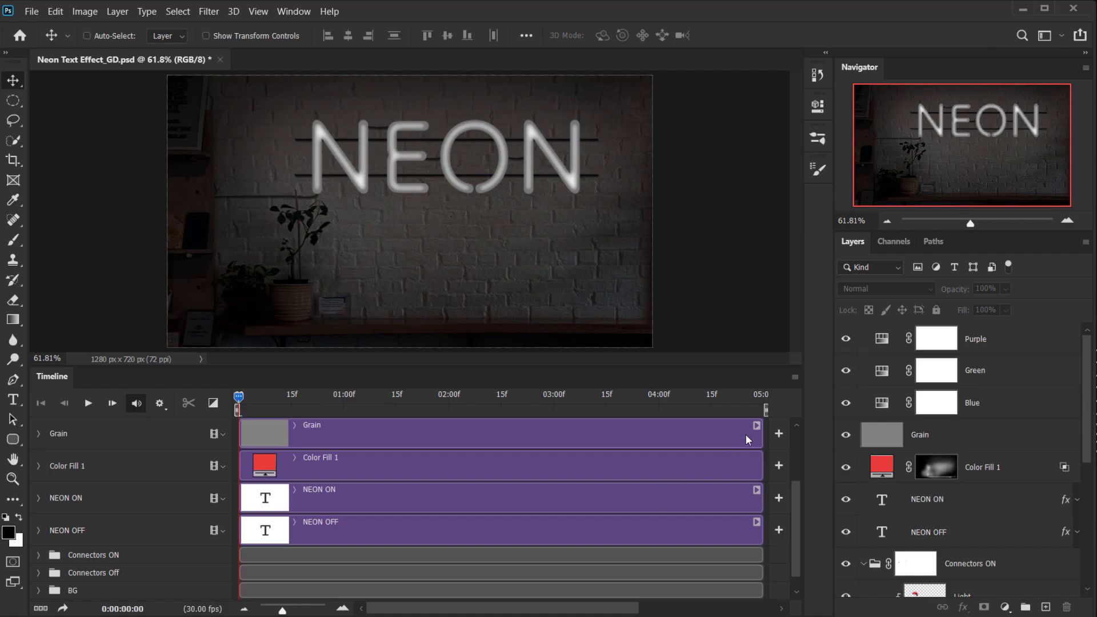
{"action": "scroll", "coordinate": [905, 537], "scroll_direction": "down", "scroll_amount": 3}
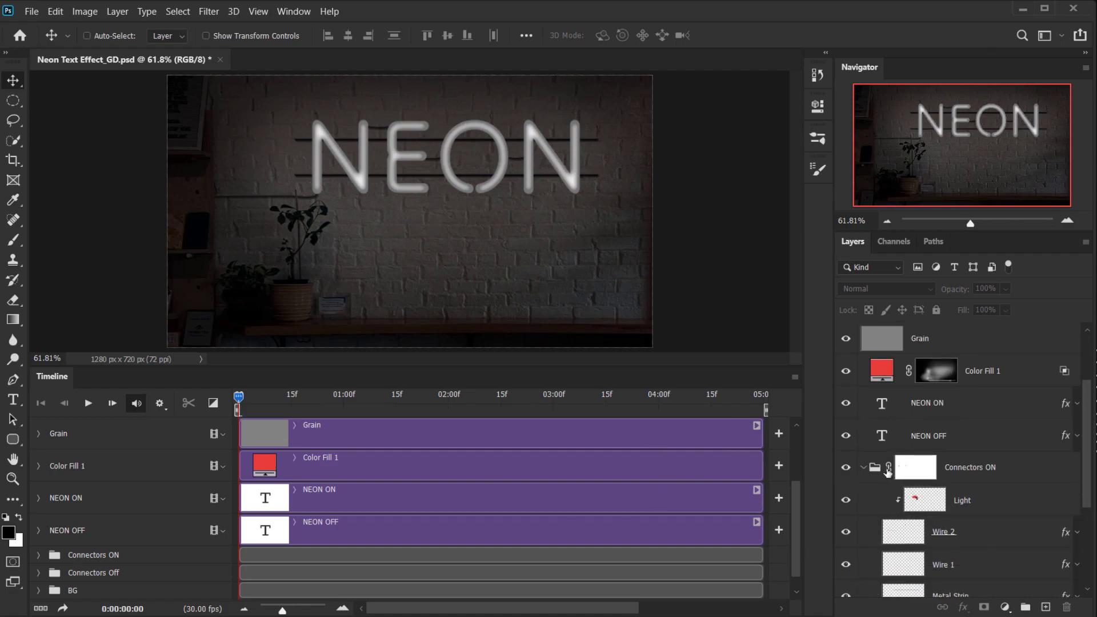
{"action": "scroll", "coordinate": [874, 469], "scroll_direction": "up", "scroll_amount": 2}
{"action": "left_click", "coordinate": [869, 466]}
{"action": "left_click", "coordinate": [864, 402]}
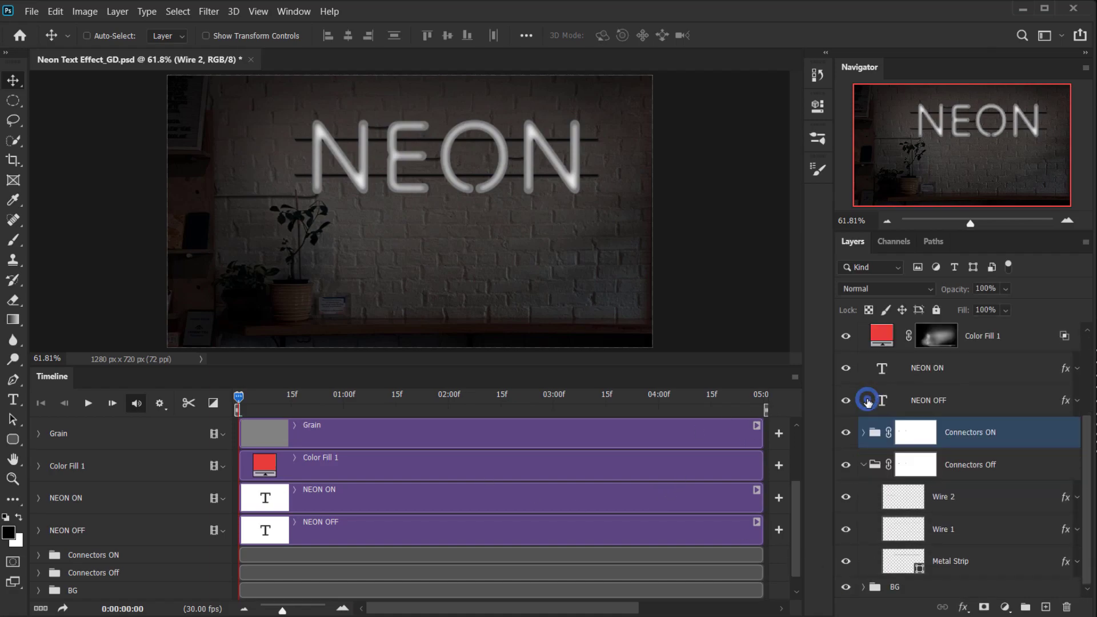
{"action": "left_click", "coordinate": [871, 433]}
{"action": "scroll", "coordinate": [863, 466], "scroll_direction": "up", "scroll_amount": 3}
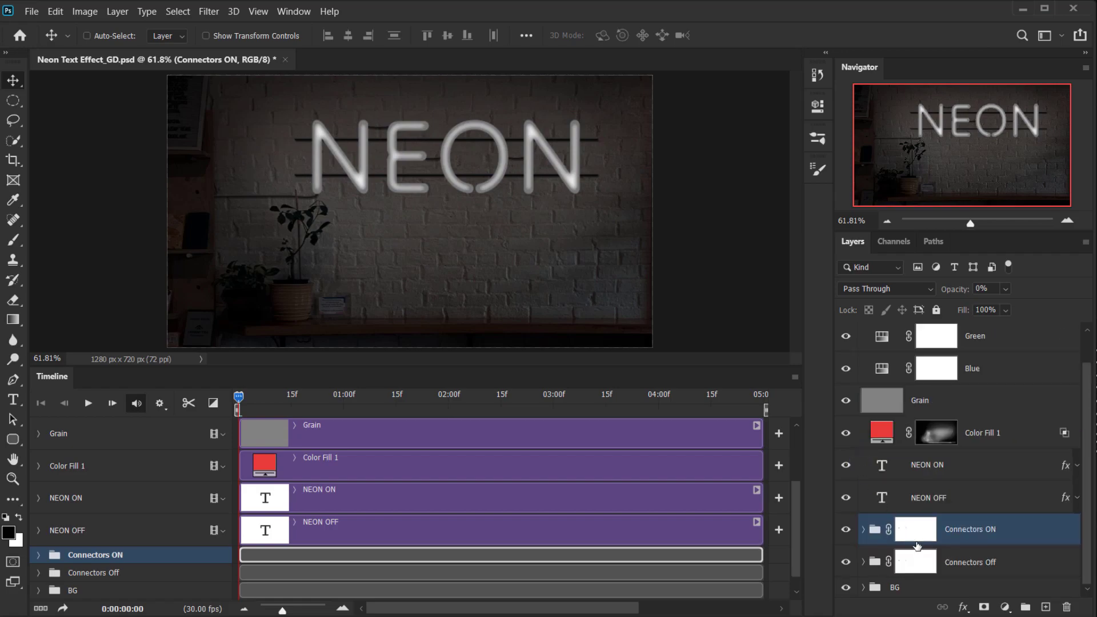
{"action": "left_click", "coordinate": [862, 562]}
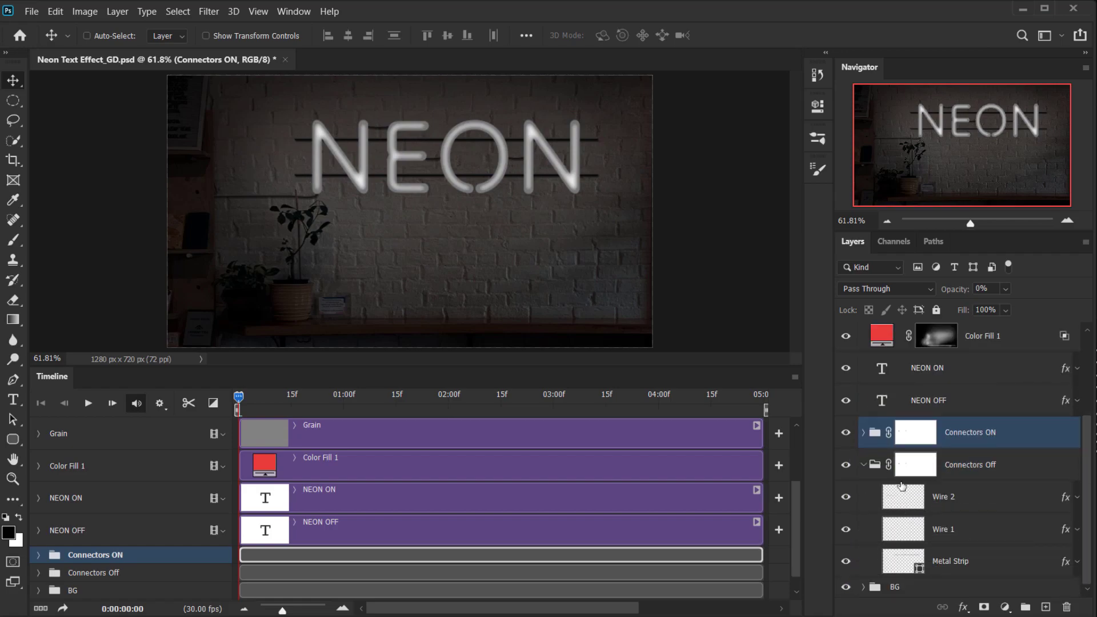
{"action": "left_click", "coordinate": [864, 465]}
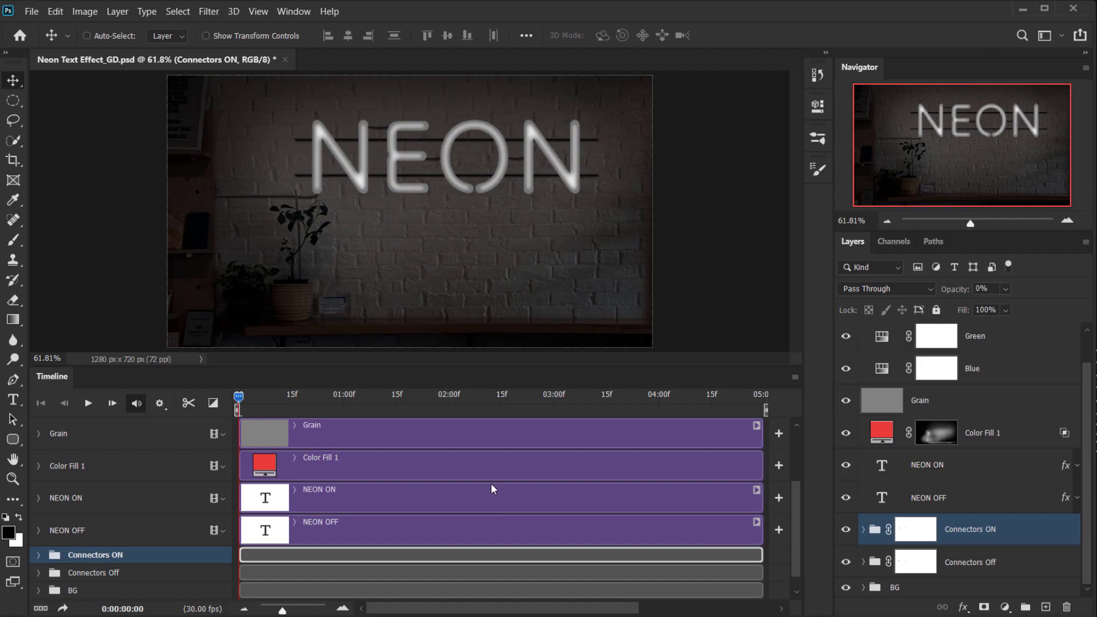
Enable opacity keyframing on the NEON ON text layer, placing a 0% opacity keyframe at the start of the timeline.
{"action": "scroll", "coordinate": [492, 482], "scroll_direction": "up", "scroll_amount": 3}
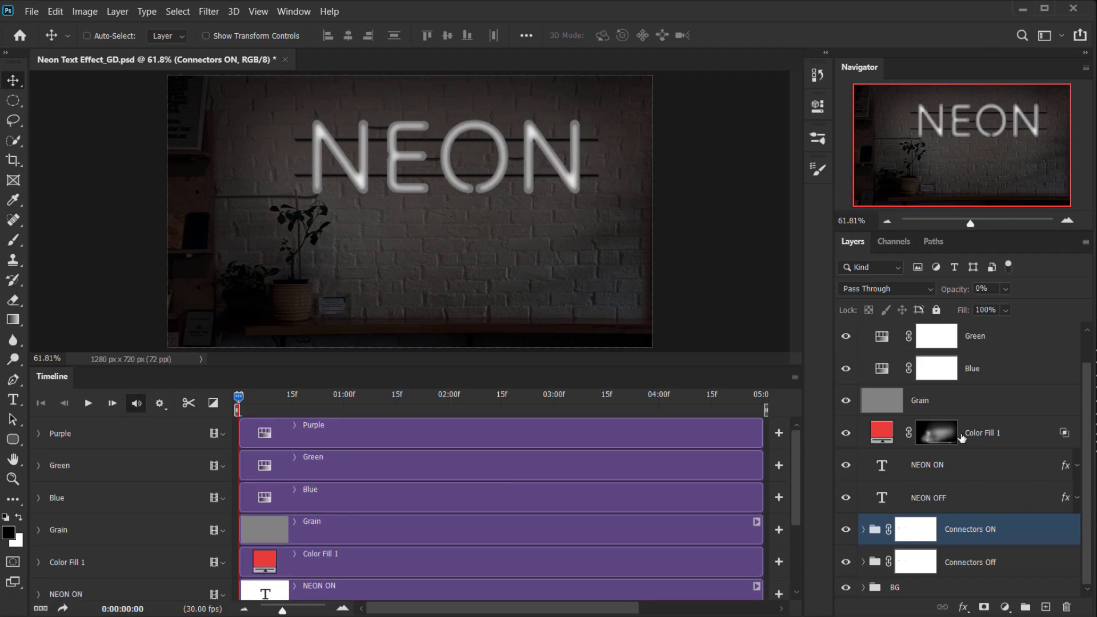
{"action": "scroll", "coordinate": [962, 437], "scroll_direction": "up", "scroll_amount": 1}
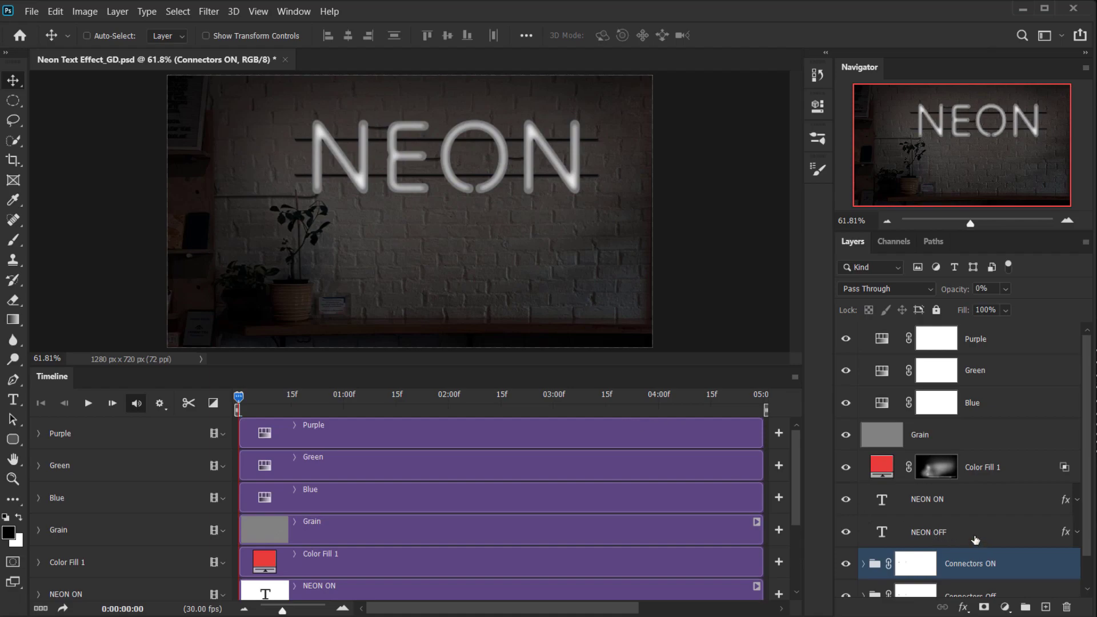
{"action": "left_click", "coordinate": [900, 504]}
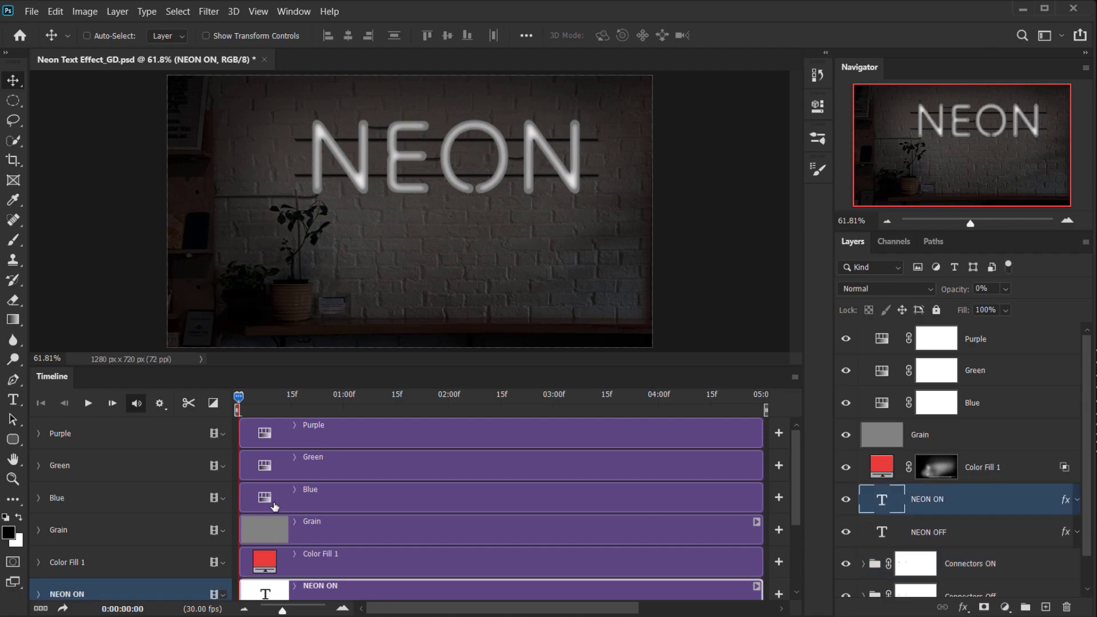
{"action": "scroll", "coordinate": [275, 500], "scroll_direction": "down", "scroll_amount": 2}
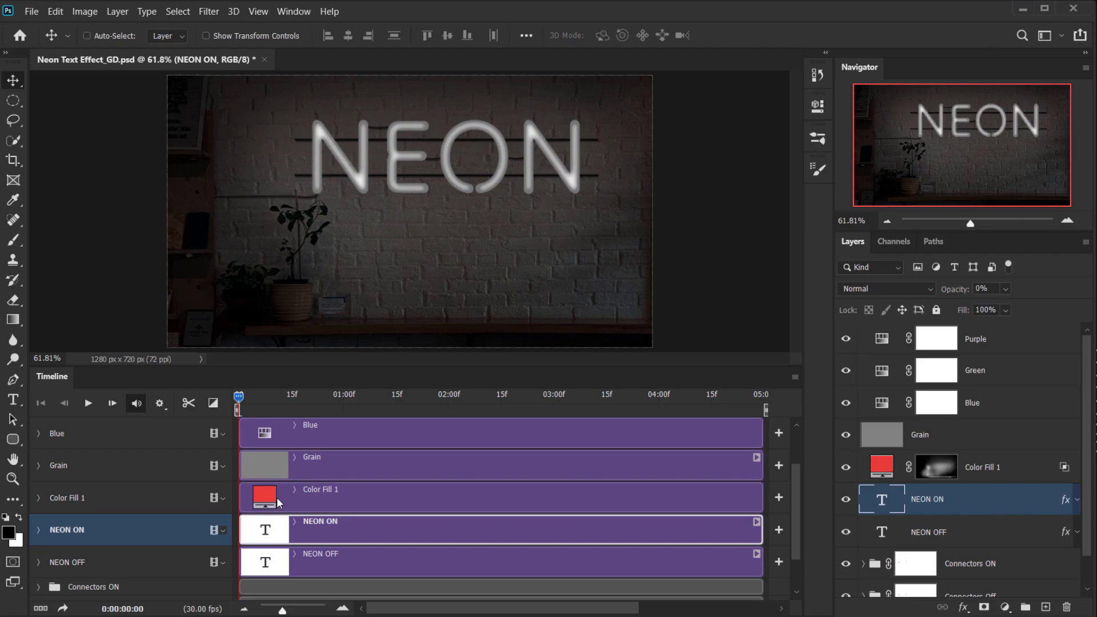
{"action": "left_click", "coordinate": [38, 529]}
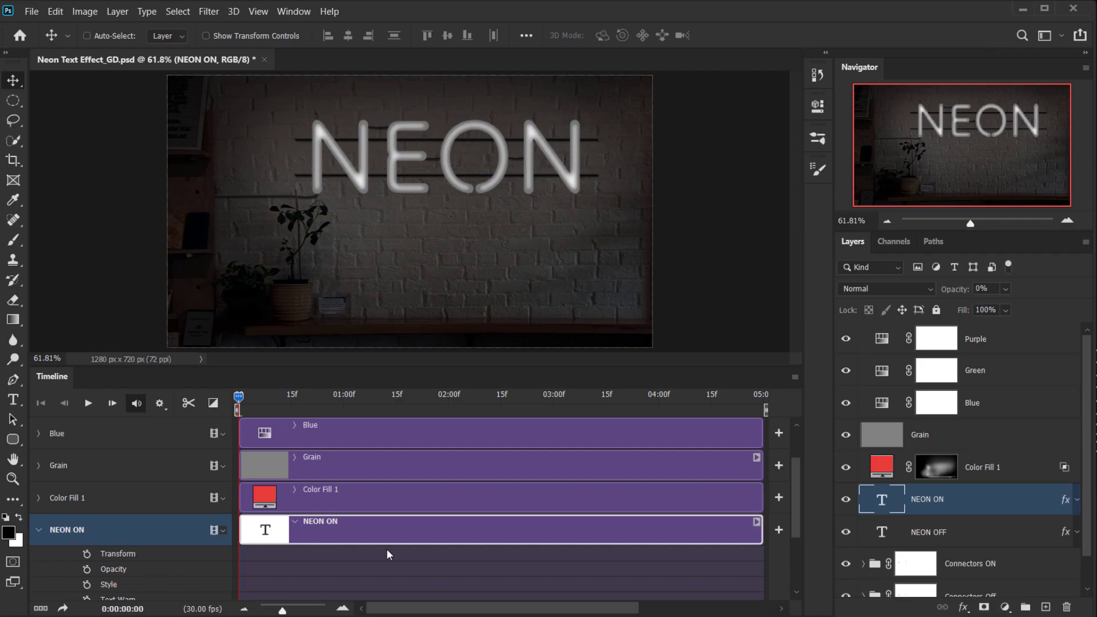
{"action": "scroll", "coordinate": [777, 476], "scroll_direction": "down", "scroll_amount": 1}
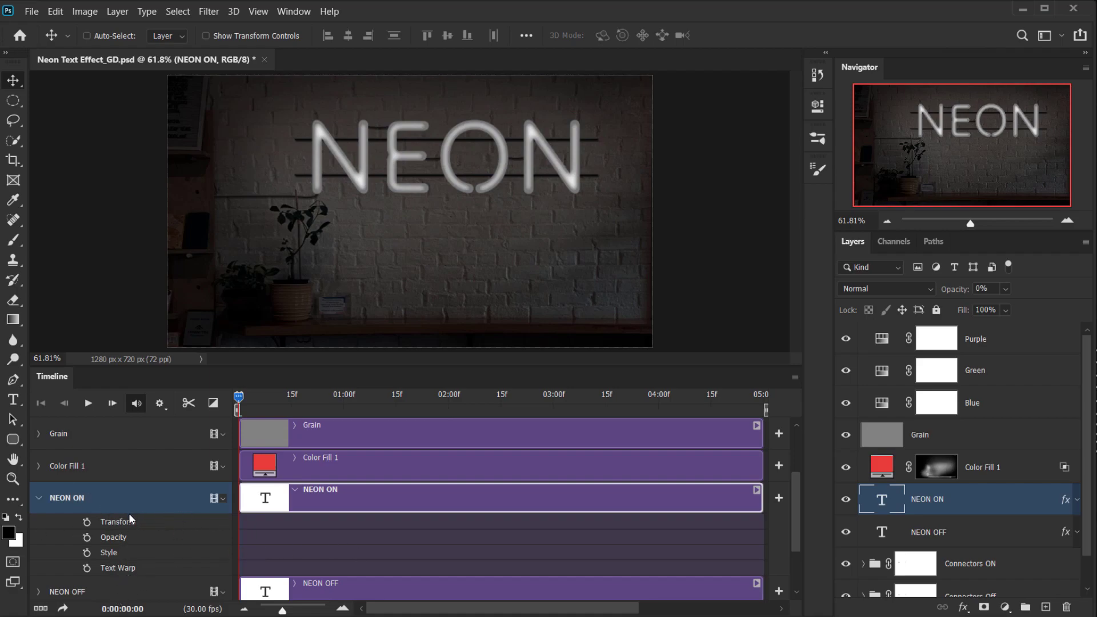
{"action": "left_click", "coordinate": [86, 538]}
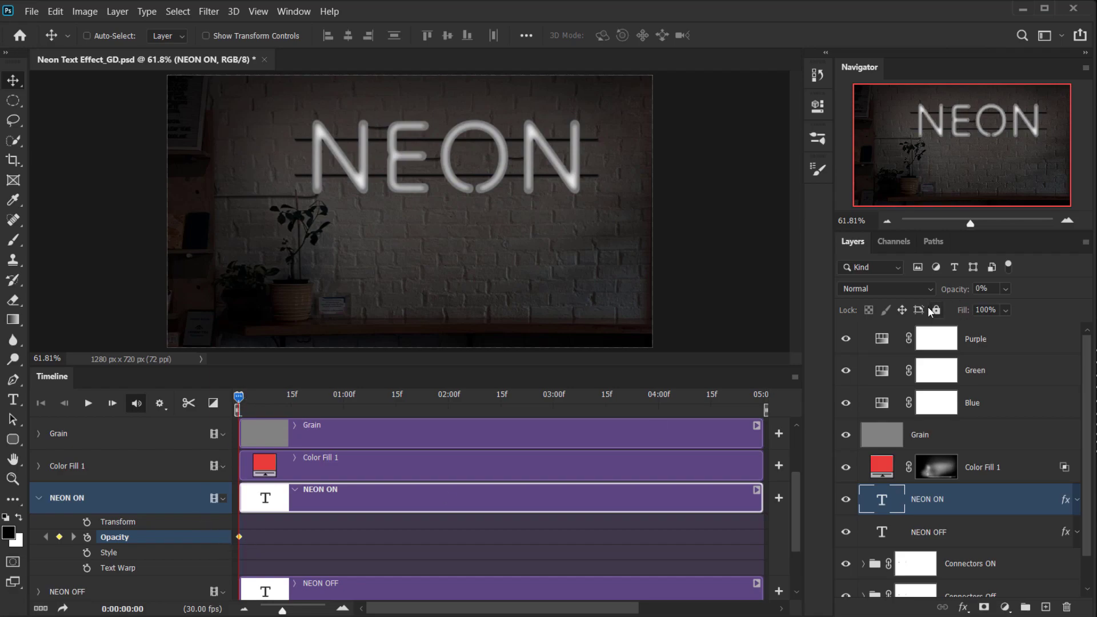
{"action": "left_click", "coordinate": [994, 289]}
Add an opacity keyframe to NEON ON at frame 11 and set the layer's opacity there to 100%.
{"action": "left_click_drag", "start_coordinate": [239, 398], "coordinate": [280, 403]}
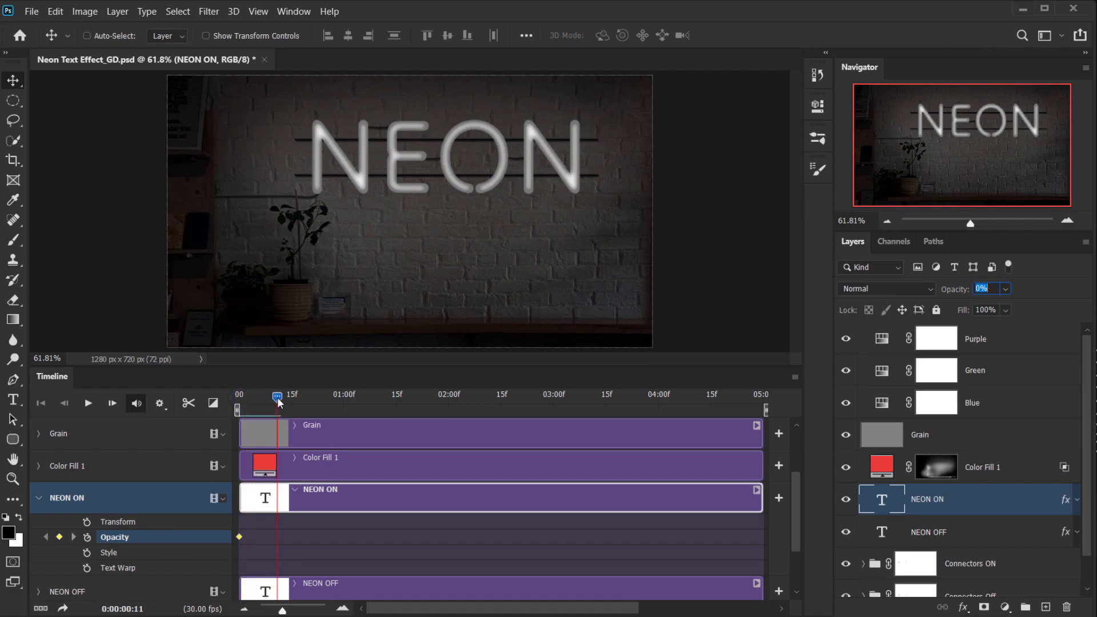
{"action": "left_click", "coordinate": [59, 537]}
{"action": "left_click_drag", "start_coordinate": [955, 289], "coordinate": [1077, 285]}
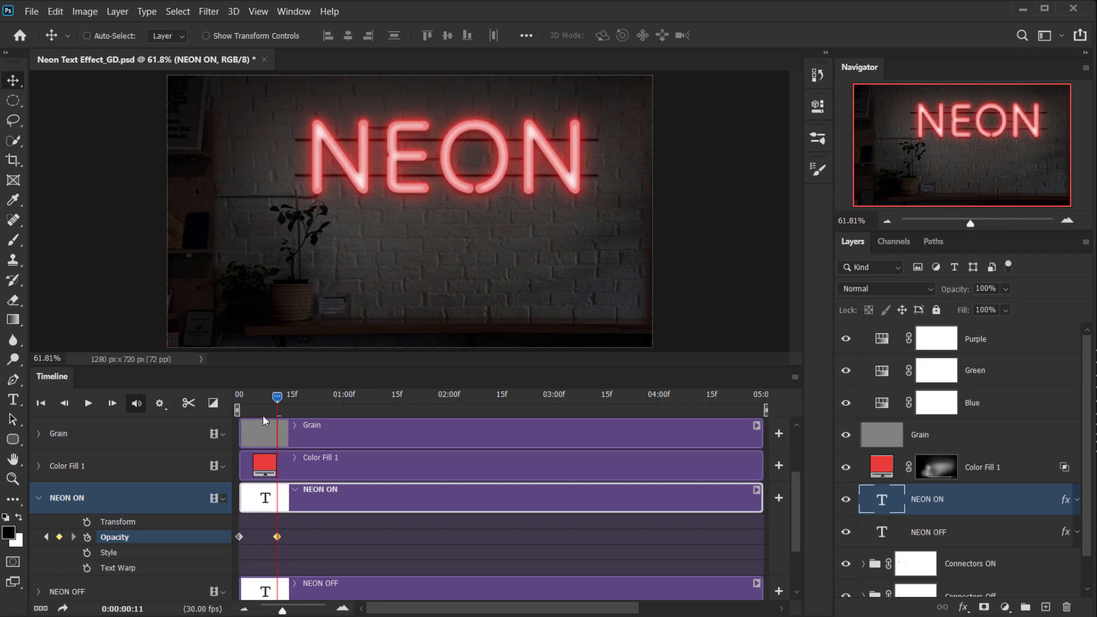
Add a third opacity keyframe to NEON ON at frame 23 with the opacity set to 0%.
{"action": "left_click_drag", "start_coordinate": [276, 396], "coordinate": [321, 399]}
{"action": "left_click", "coordinate": [59, 536]}
{"action": "left_click_drag", "start_coordinate": [970, 289], "coordinate": [854, 289]}
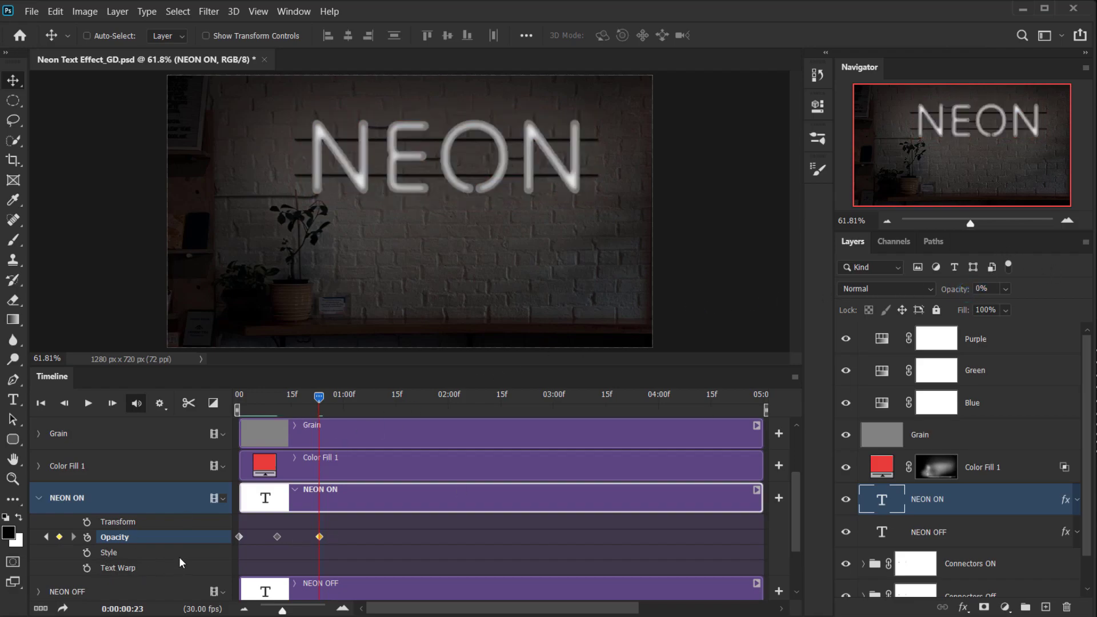
Play back the NEON ON opacity animation from the beginning to check its speed.
{"action": "left_click_drag", "start_coordinate": [307, 395], "coordinate": [162, 456]}
{"action": "key", "text": "space"}
{"action": "key", "text": "space"}
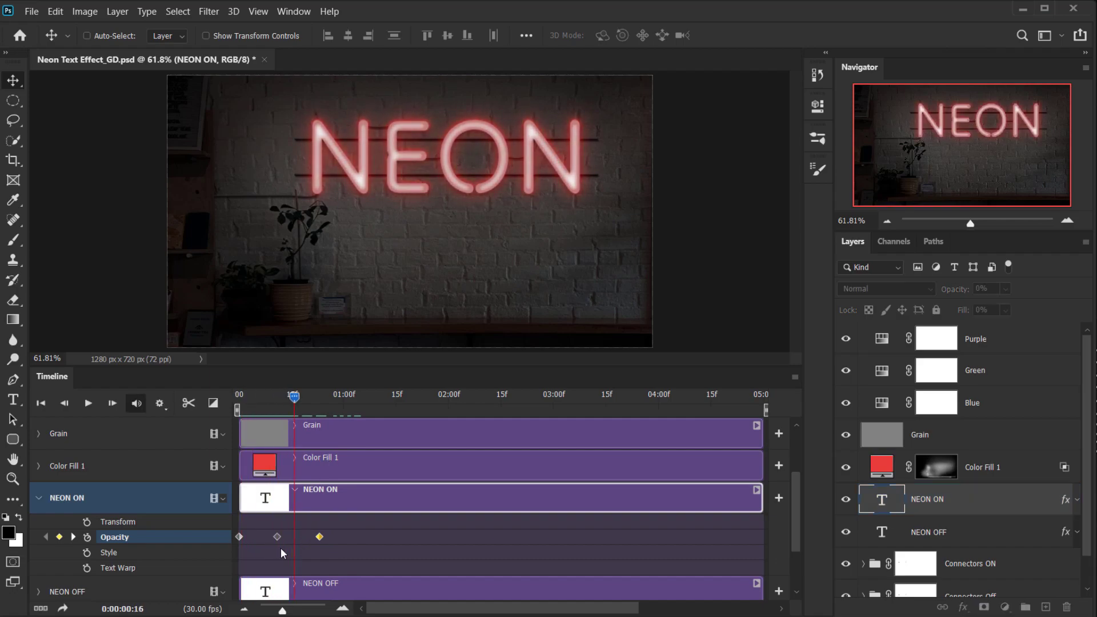
Speed up the flicker by moving NEON ON's second opacity keyframe to frame 5 and its third to frame 11.
{"action": "mouse_move", "coordinate": [275, 537]}
{"action": "left_mouse_down"}
{"action": "mouse_move", "coordinate": [256, 537]}
{"action": "mouse_move", "coordinate": [290, 537]}
{"action": "mouse_move", "coordinate": [275, 538]}
{"action": "left_mouse_up"}
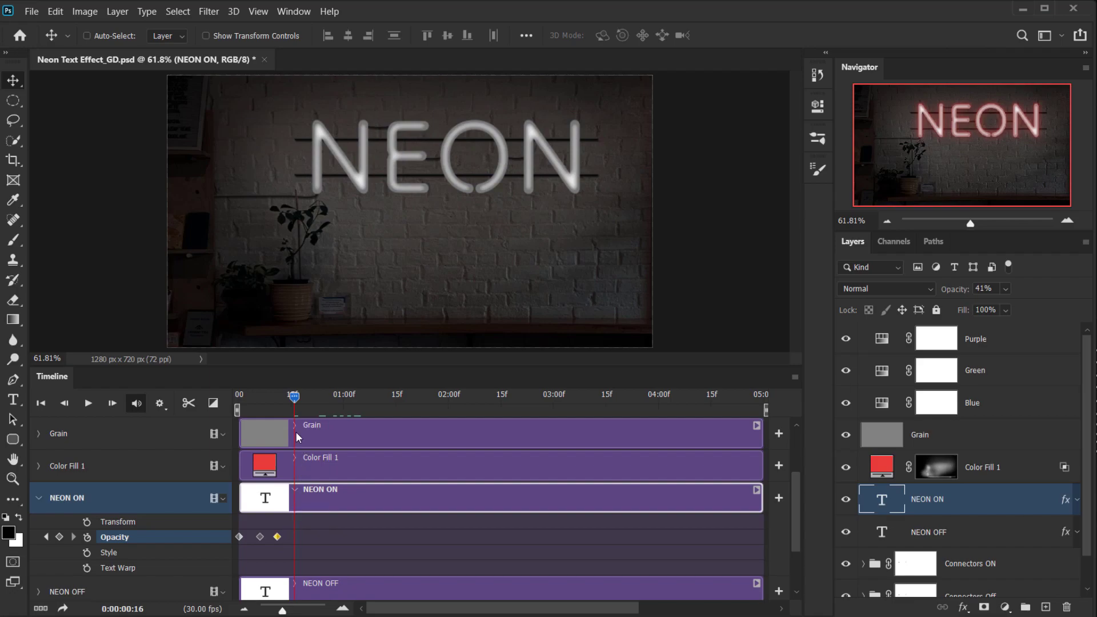
{"action": "left_click_drag", "start_coordinate": [295, 396], "coordinate": [201, 417]}
{"action": "left_click_drag", "start_coordinate": [258, 537], "coordinate": [256, 537]}
Preview the shortened NEON ON flicker several times from the start of the timeline.
{"action": "key", "text": "space"}
{"action": "key", "text": "space"}
{"action": "left_click_drag", "start_coordinate": [258, 398], "coordinate": [170, 419]}
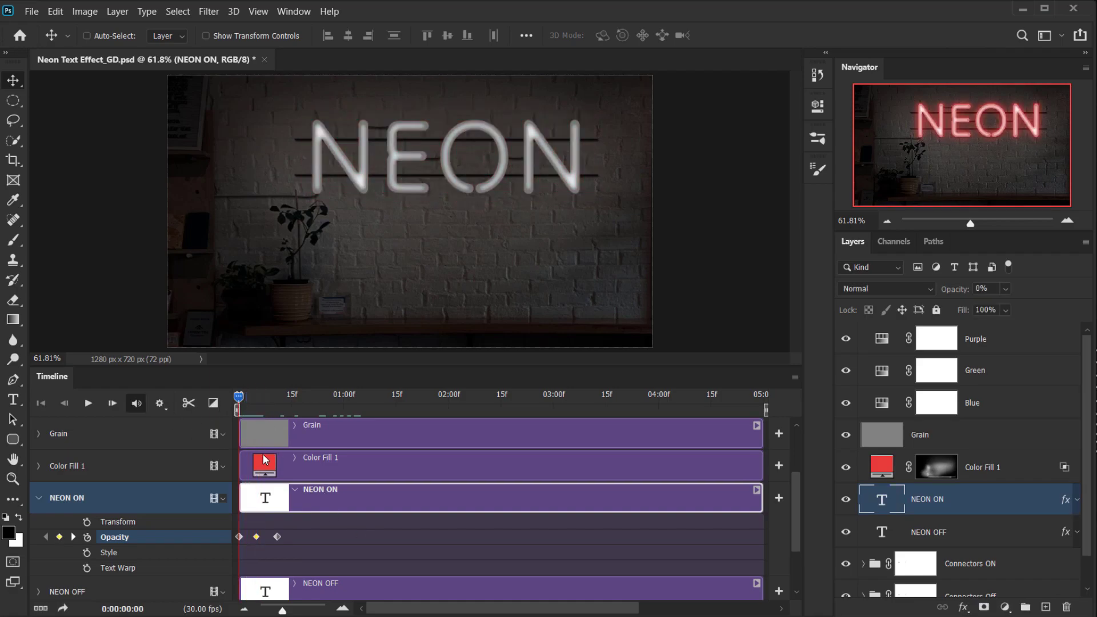
{"action": "key", "text": "space"}
{"action": "key", "text": "space"}
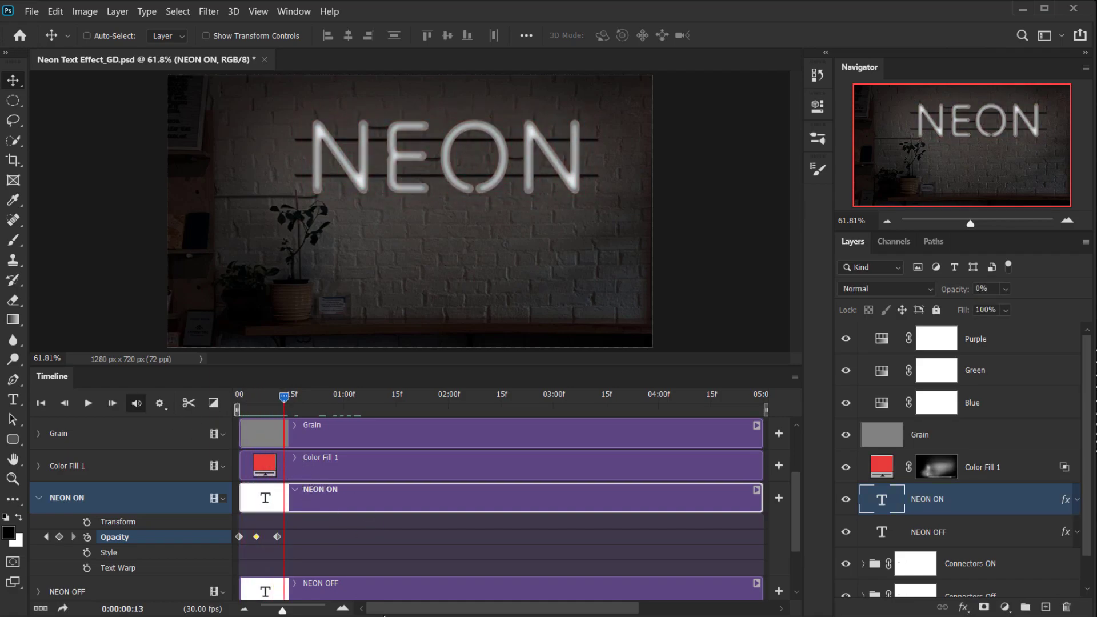
{"action": "scroll", "coordinate": [300, 503], "scroll_direction": "up", "scroll_amount": 3}
{"action": "scroll", "coordinate": [308, 486], "scroll_direction": "down", "scroll_amount": 5}
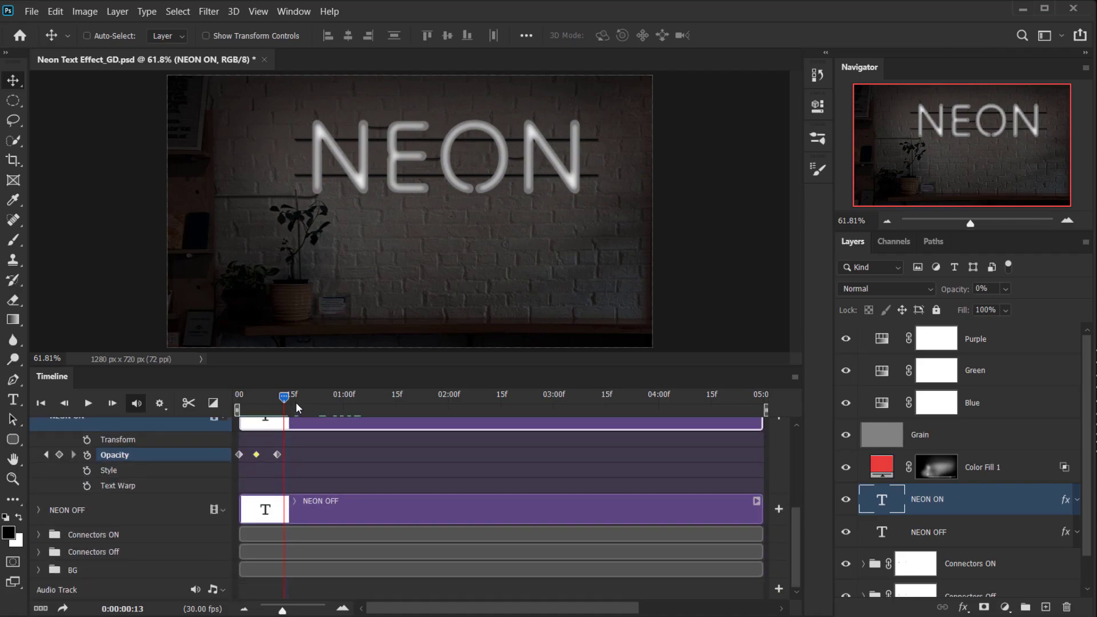
{"action": "scroll", "coordinate": [317, 465], "scroll_direction": "up", "scroll_amount": 2}
{"action": "key", "text": "Home"}
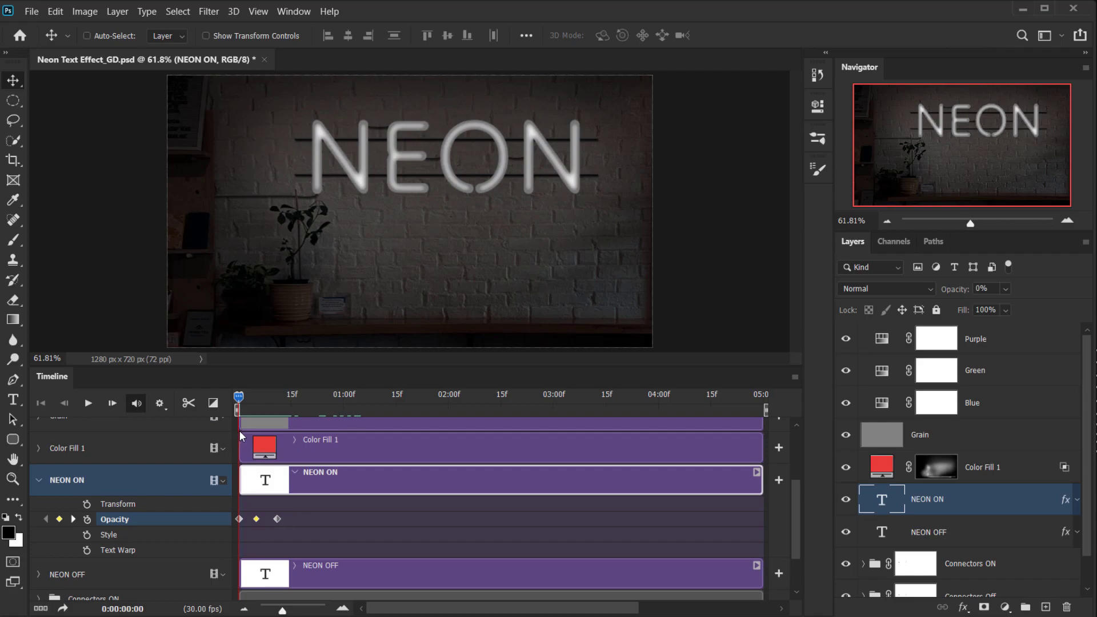
{"action": "key", "text": "space"}
{"action": "key", "text": "space"}
{"action": "key", "text": "Home"}
{"action": "key", "text": "space"}
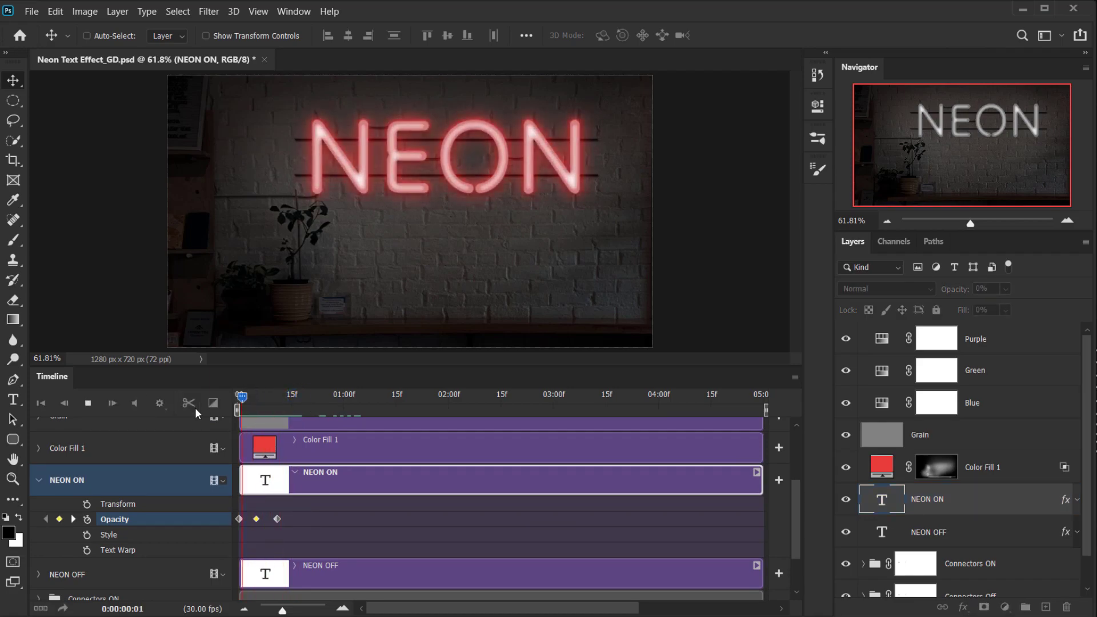
{"action": "key", "text": "space"}
{"action": "scroll", "coordinate": [293, 505], "scroll_direction": "up", "scroll_amount": 3}
{"action": "scroll", "coordinate": [300, 435], "scroll_direction": "down", "scroll_amount": 1}
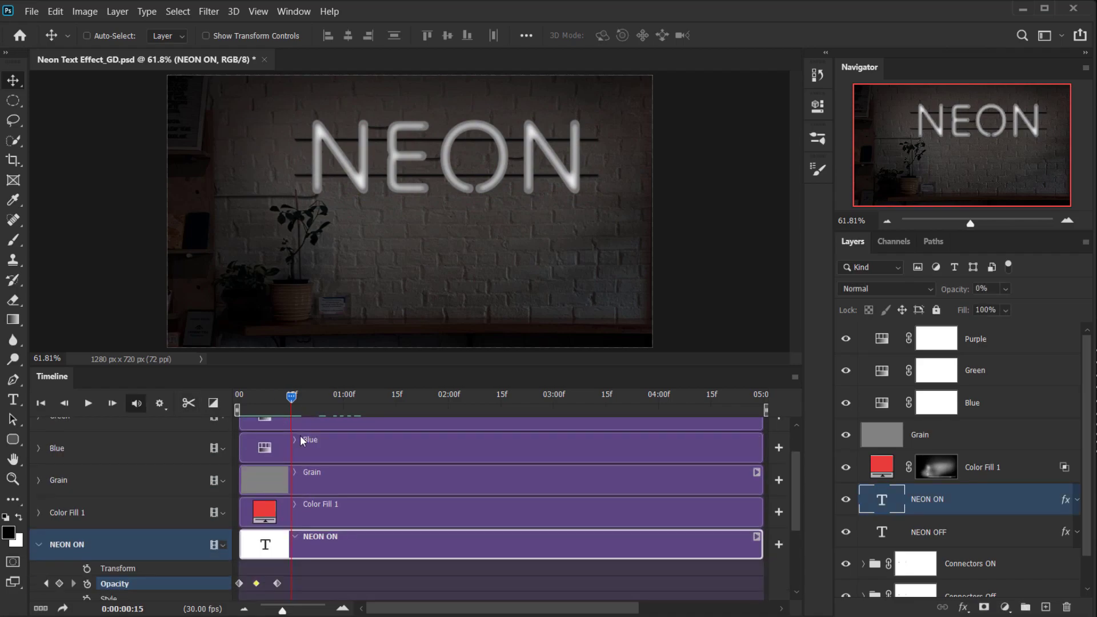
Enable opacity keyframing on the Color Fill 1 layer, placing a 0% keyframe at the start of the timeline.
{"action": "left_click_drag", "start_coordinate": [223, 413], "coordinate": [280, 430]}
{"action": "scroll", "coordinate": [909, 543], "scroll_direction": "down", "scroll_amount": 1}
{"action": "left_click", "coordinate": [928, 531]}
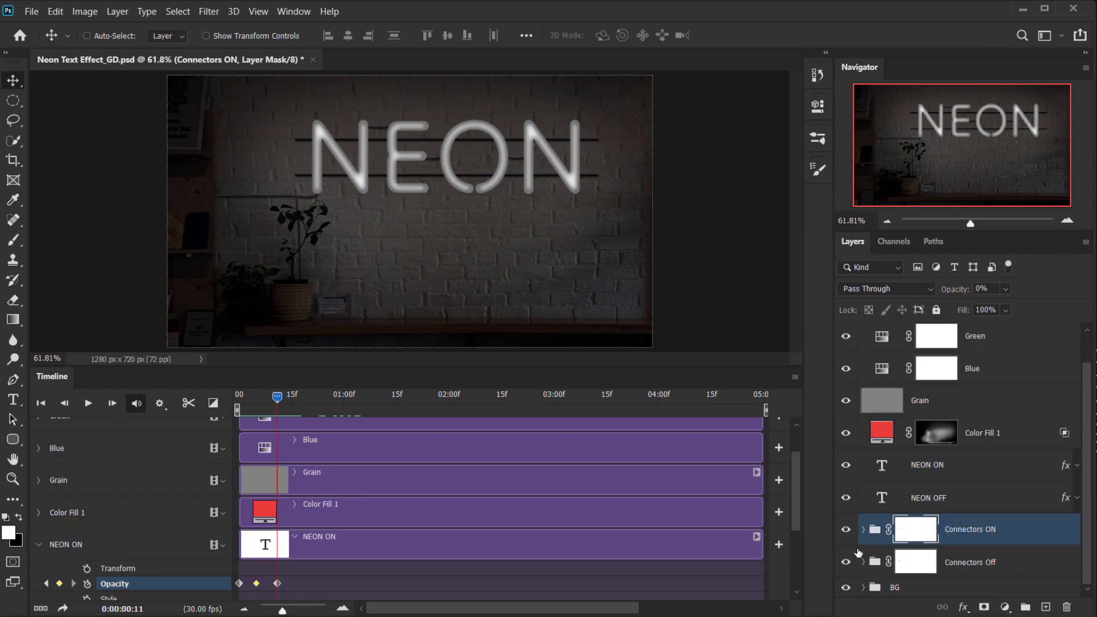
{"action": "left_click", "coordinate": [317, 509]}
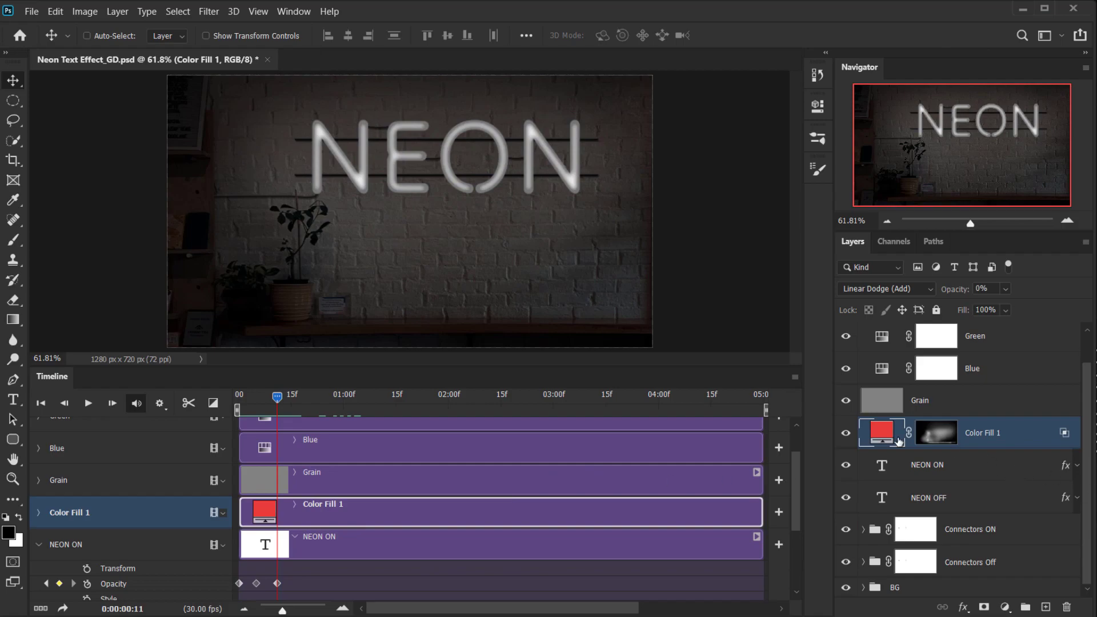
{"action": "left_click_drag", "start_coordinate": [278, 396], "coordinate": [234, 398]}
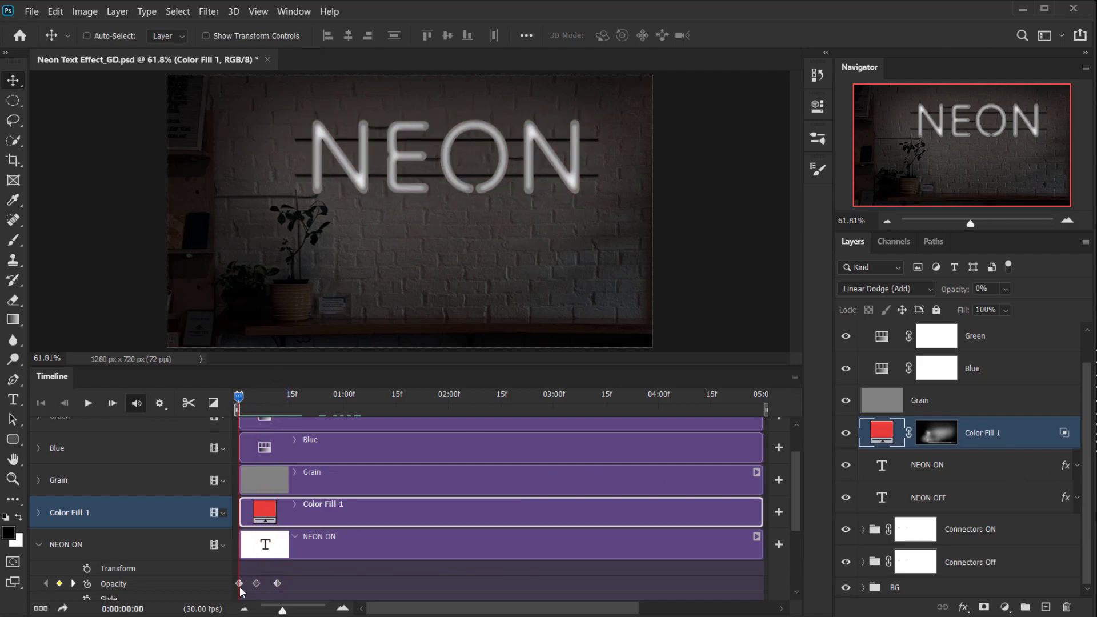
{"action": "left_click", "coordinate": [39, 514]}
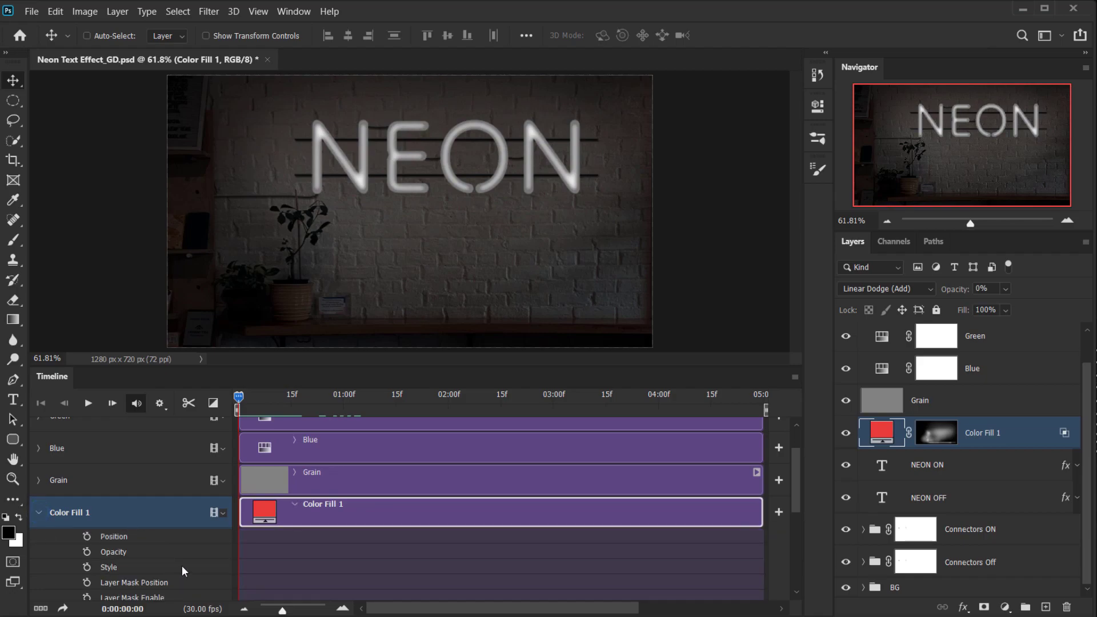
{"action": "left_click_drag", "start_coordinate": [799, 468], "coordinate": [797, 481]}
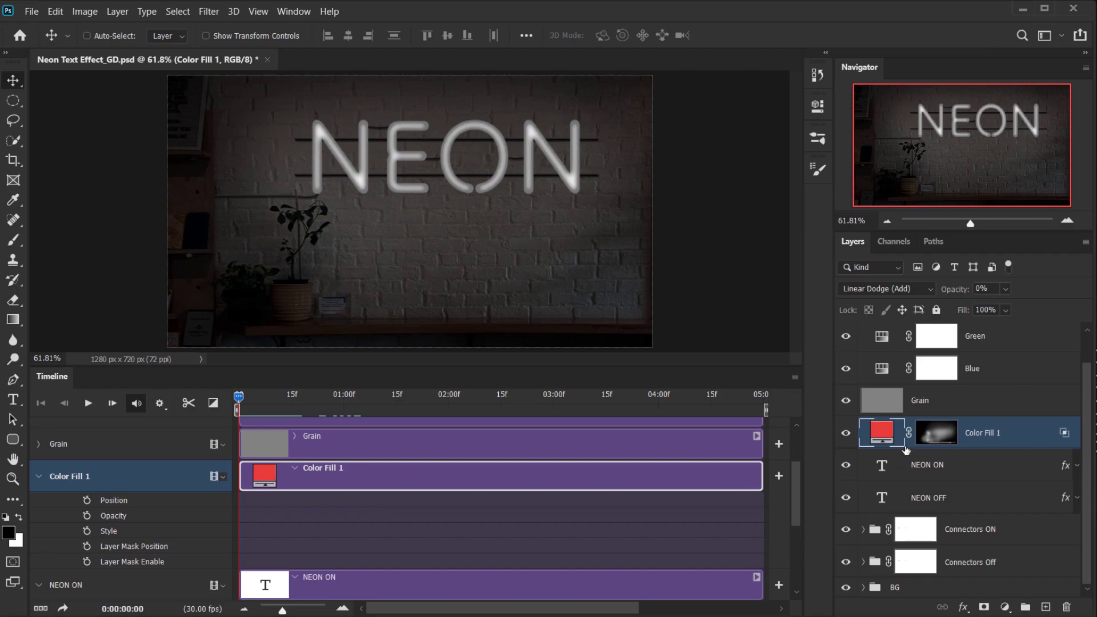
{"action": "left_click", "coordinate": [86, 516]}
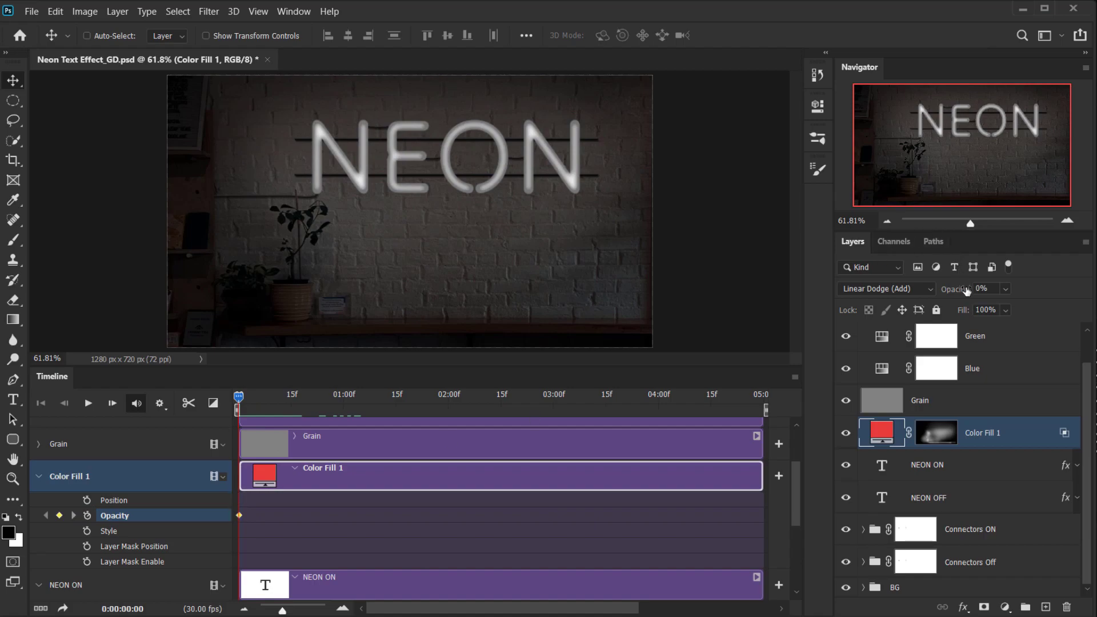
Add a Color Fill 1 opacity keyframe at frame 5, aligned with NEON ON's second keyframe, and set its opacity to 100%.
{"action": "scroll", "coordinate": [283, 489], "scroll_direction": "down", "scroll_amount": 2}
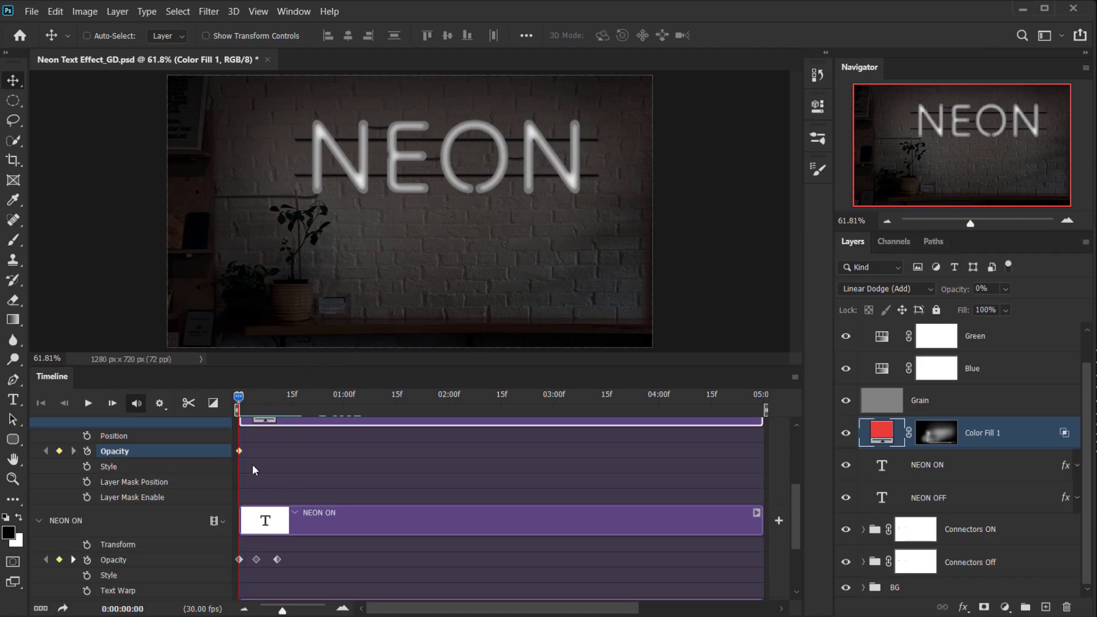
{"action": "left_click", "coordinate": [246, 400]}
{"action": "left_click_drag", "start_coordinate": [246, 400], "coordinate": [258, 402]}
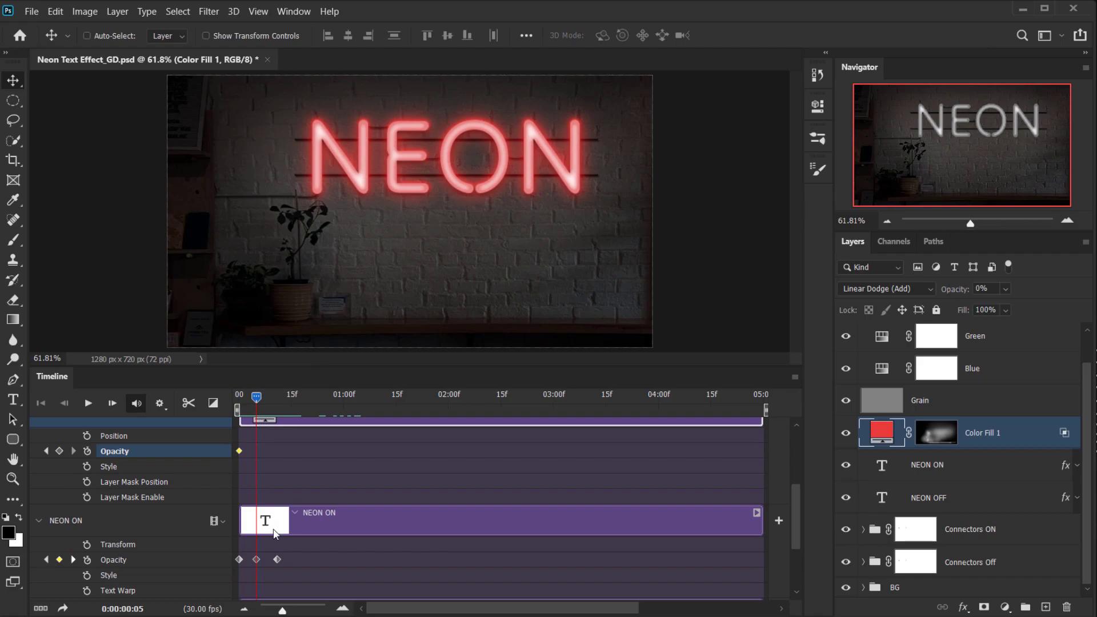
{"action": "left_click", "coordinate": [58, 451]}
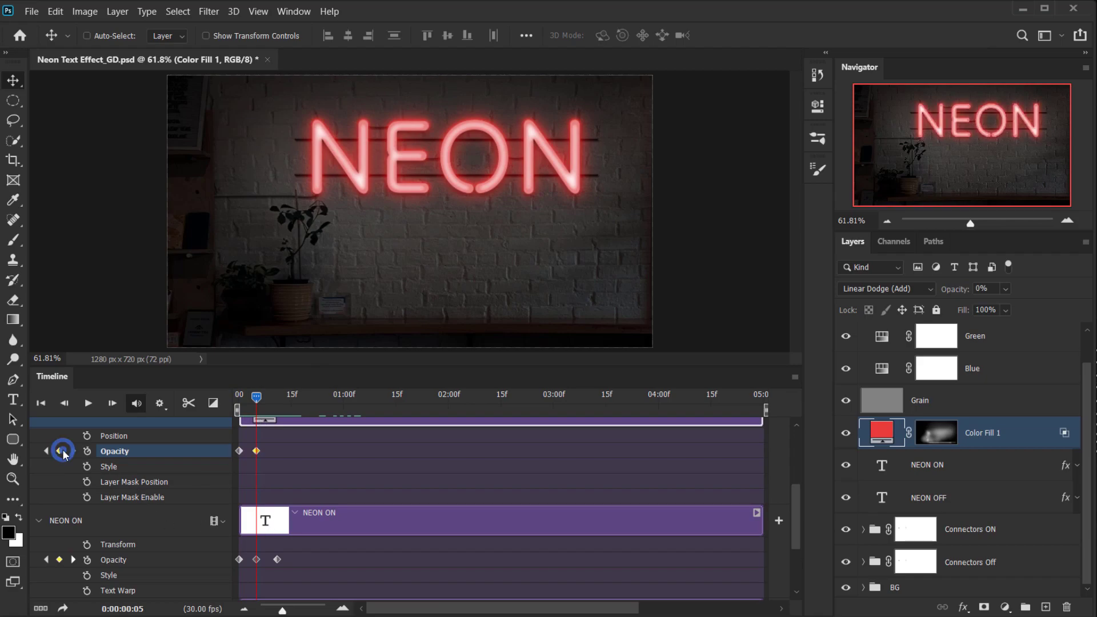
{"action": "left_click", "coordinate": [983, 288]}
{"action": "type", "text": "100"}
{"action": "key", "text": "Return"}
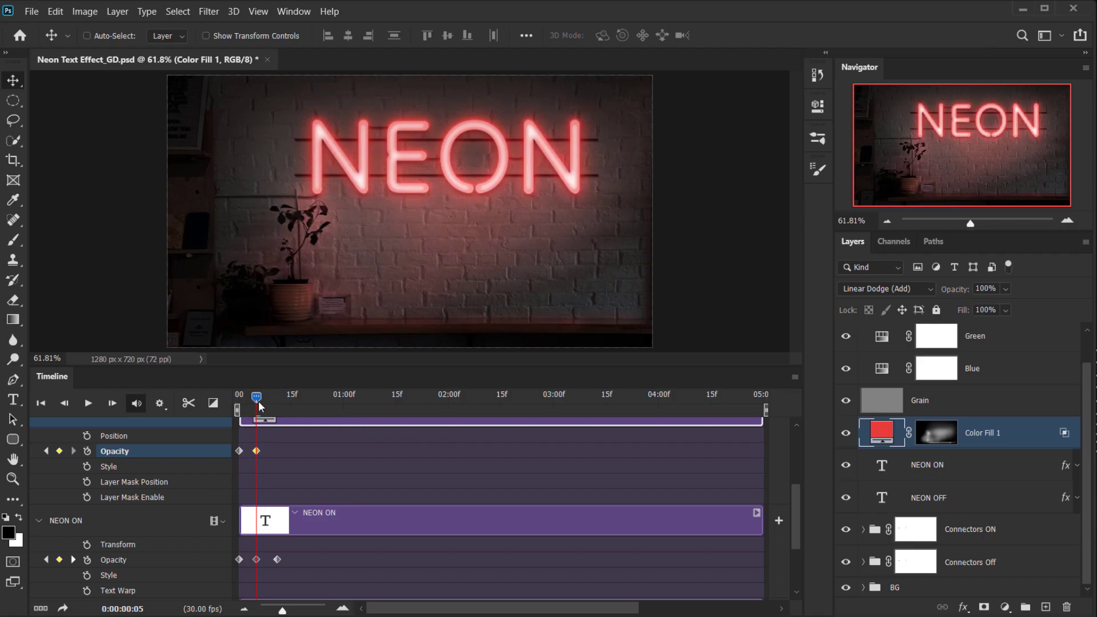
Add a Color Fill 1 opacity keyframe at frame 11 and set its opacity to 0%.
{"action": "left_click_drag", "start_coordinate": [260, 400], "coordinate": [278, 400]}
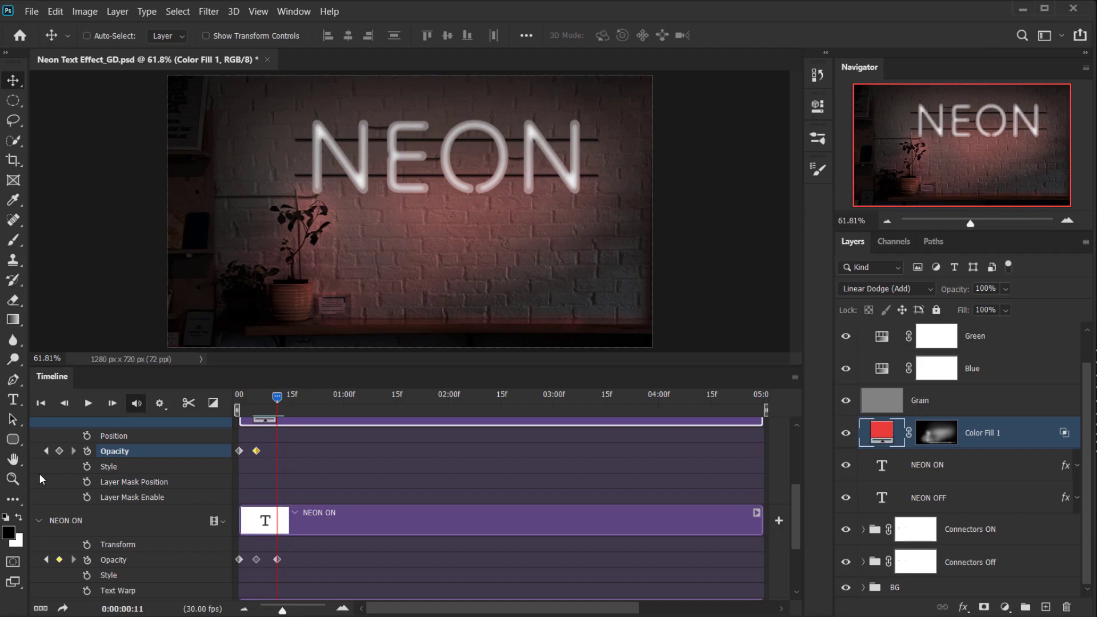
{"action": "left_click", "coordinate": [59, 451]}
{"action": "left_click_drag", "start_coordinate": [963, 290], "coordinate": [634, 300]}
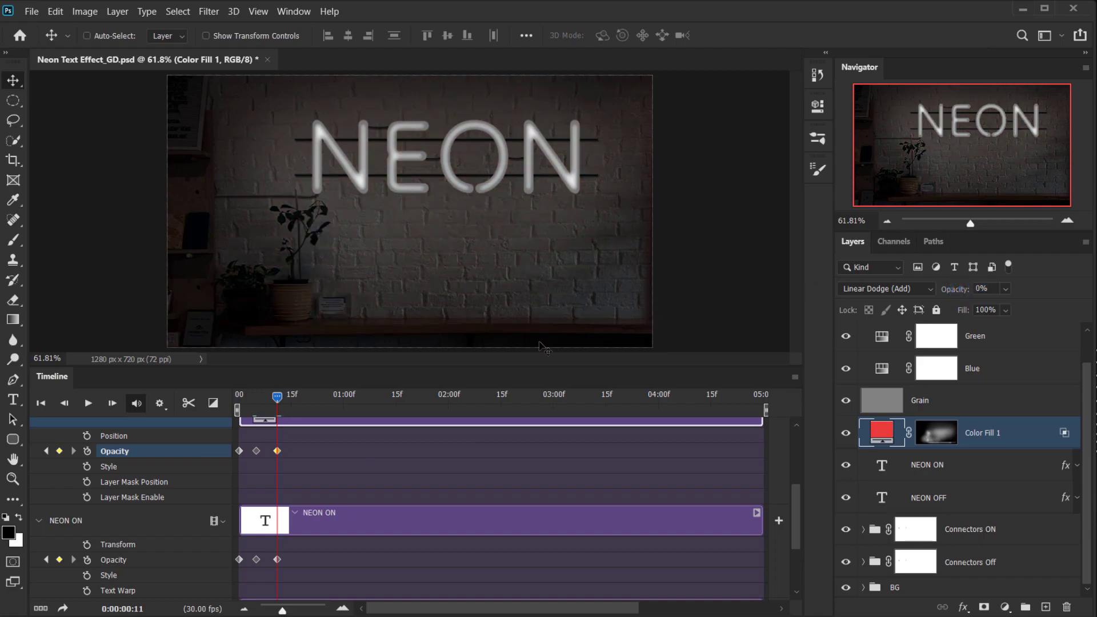
Enable opacity keyframing on the Connectors ON group, placing a 0% keyframe at the start of the timeline.
{"action": "left_click_drag", "start_coordinate": [268, 406], "coordinate": [194, 405]}
{"action": "scroll", "coordinate": [505, 533], "scroll_direction": "down", "scroll_amount": 3}
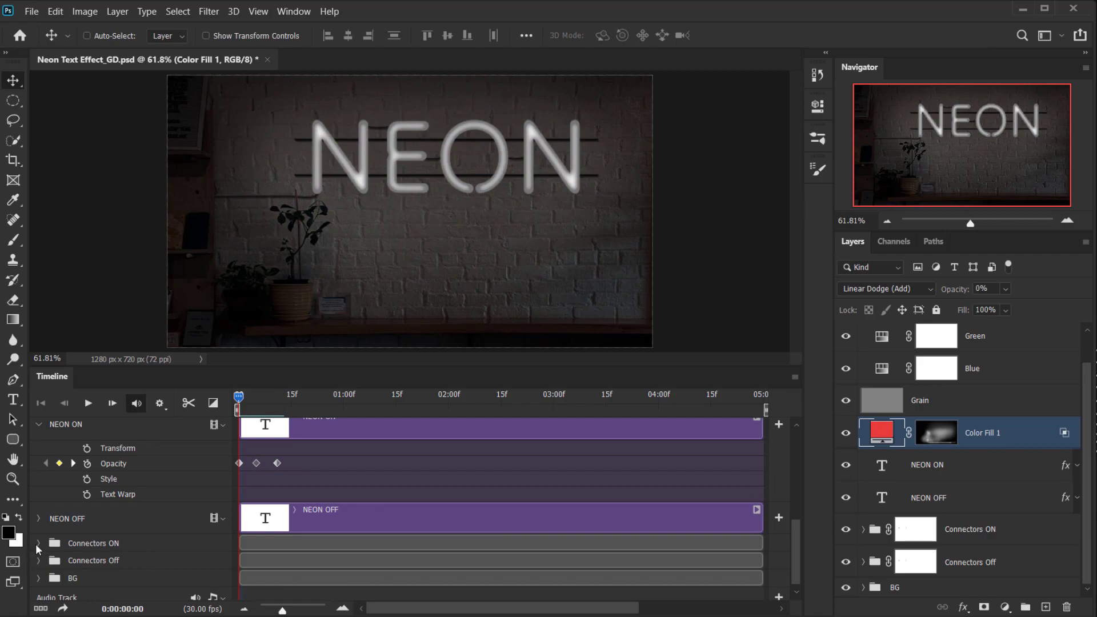
{"action": "left_click", "coordinate": [37, 544]}
{"action": "left_click", "coordinate": [289, 543]}
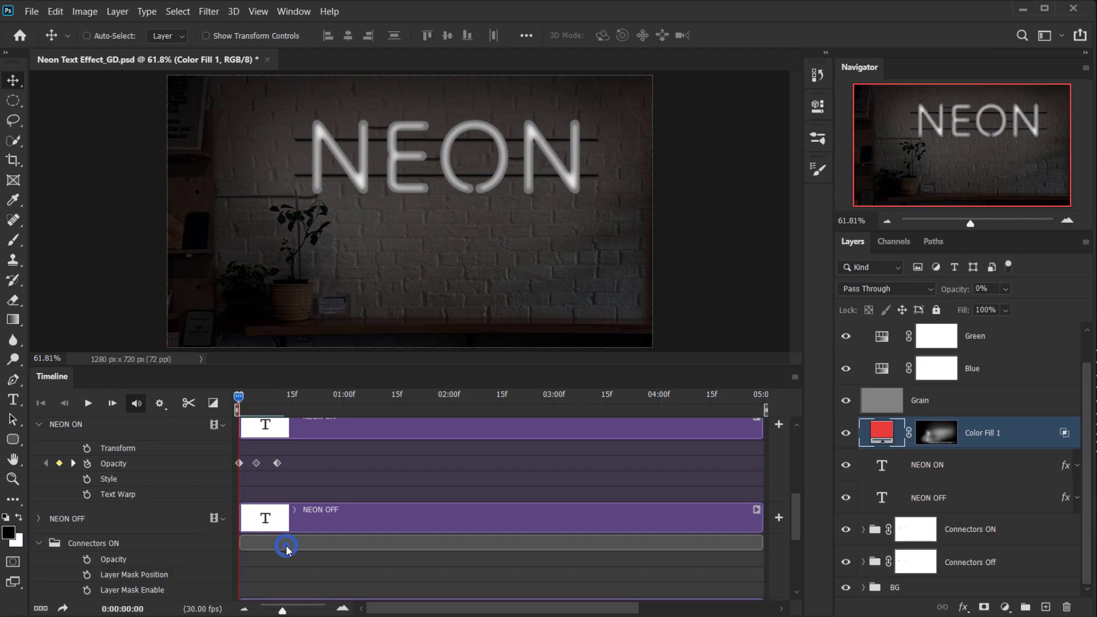
{"action": "scroll", "coordinate": [296, 540], "scroll_direction": "down", "scroll_amount": 1}
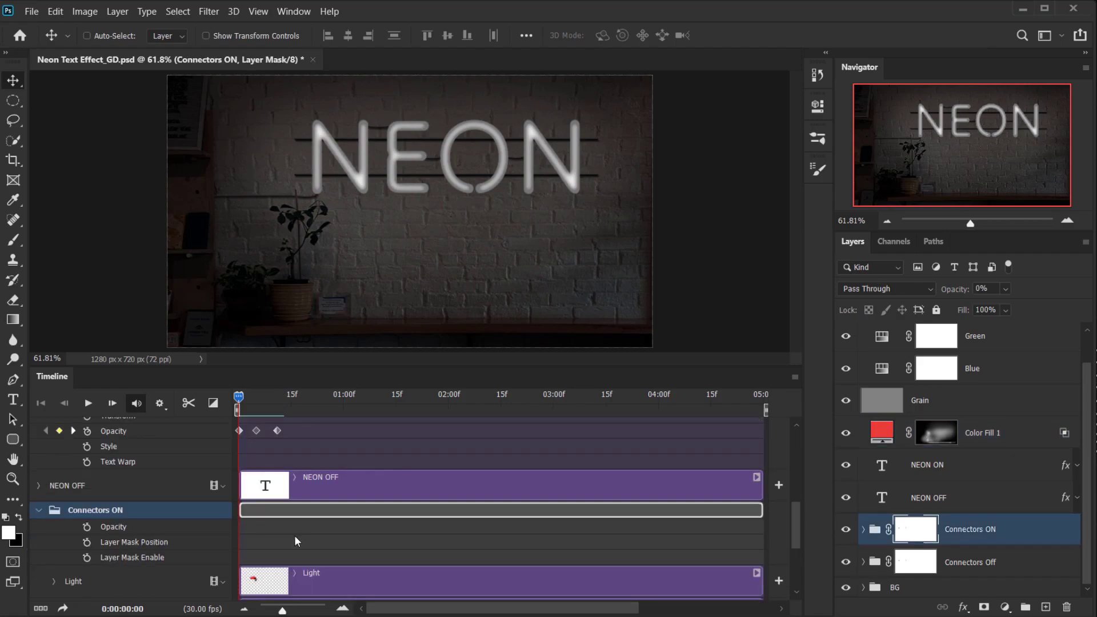
{"action": "left_click", "coordinate": [86, 527]}
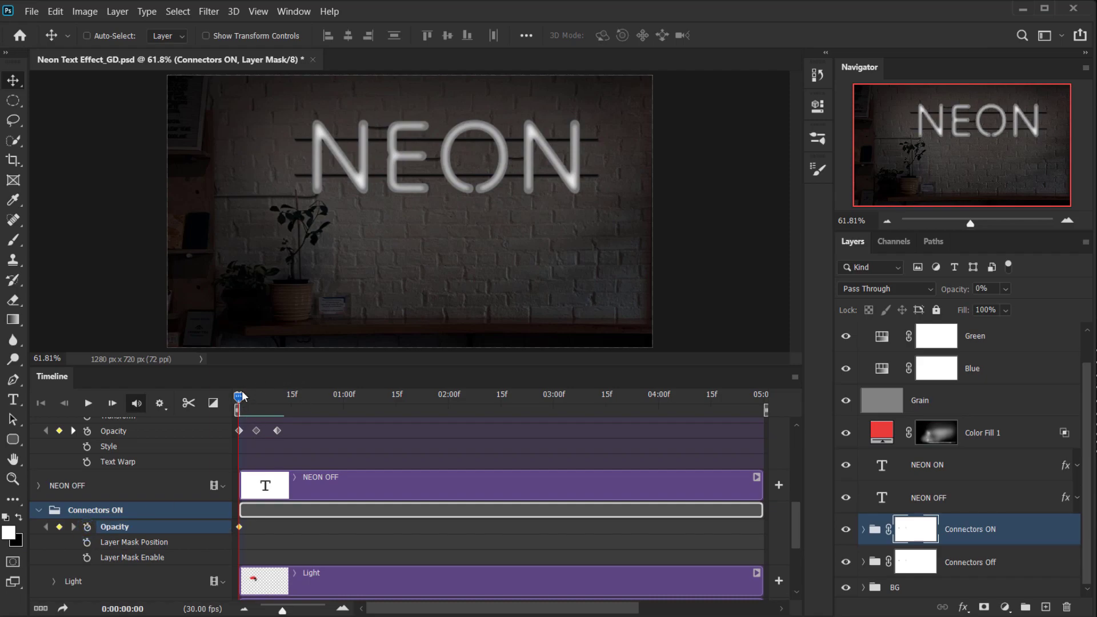
Add a Connectors ON opacity keyframe at frame 5, aligned with NEON ON's second keyframe, and set its opacity to 100%.
{"action": "left_click_drag", "start_coordinate": [240, 396], "coordinate": [257, 396]}
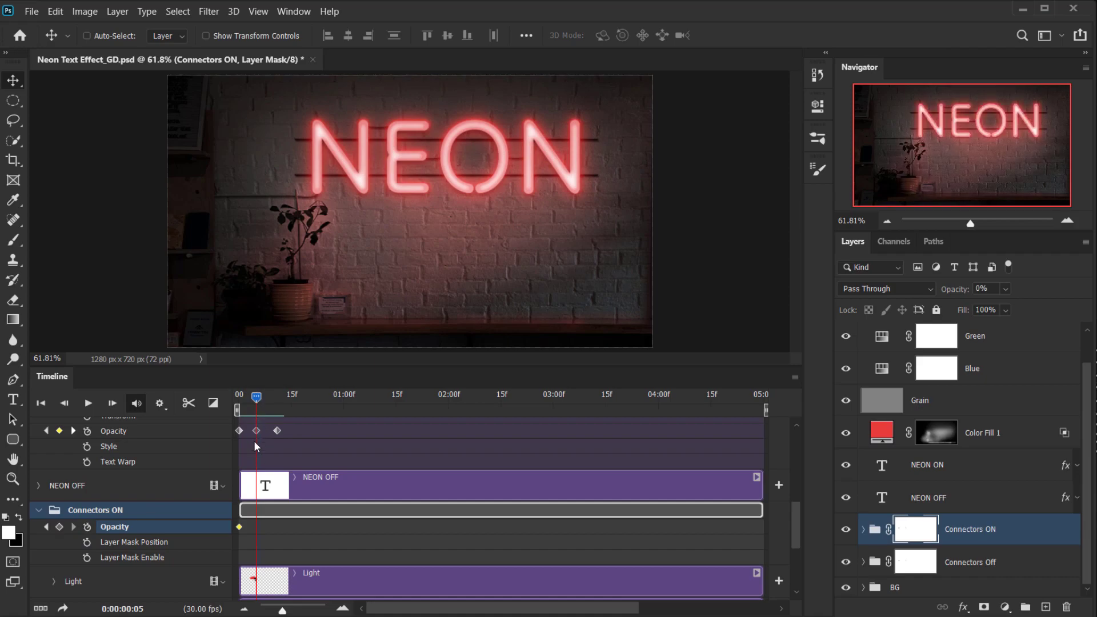
{"action": "left_click", "coordinate": [59, 527]}
{"action": "left_click_drag", "start_coordinate": [956, 293], "coordinate": [1096, 293]}
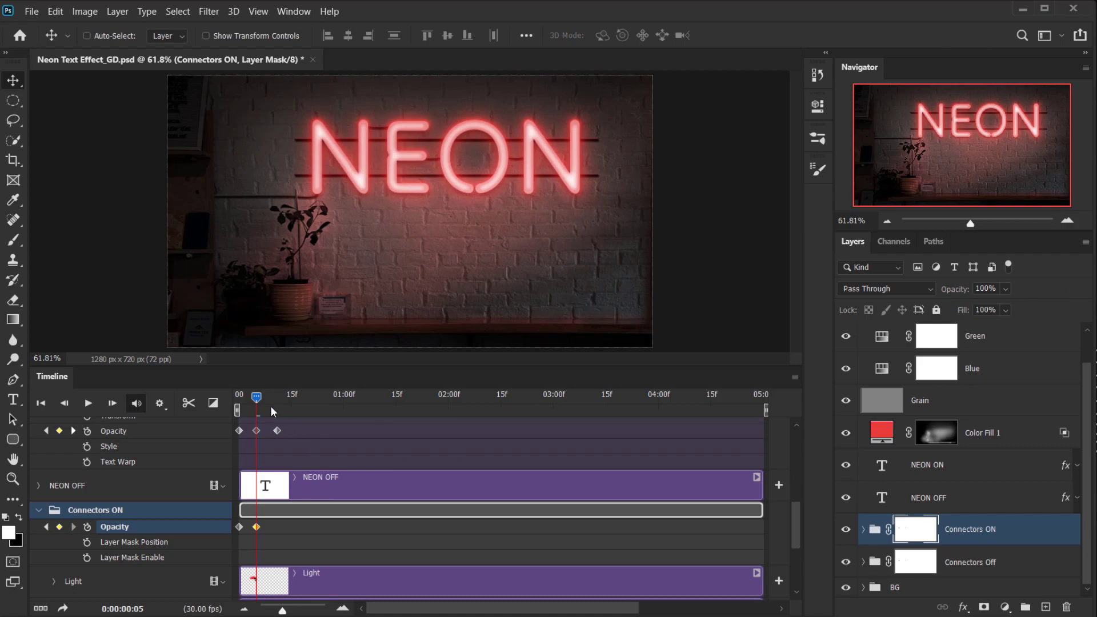
Add a Connectors ON opacity keyframe at frame 11 and set its opacity to 0%.
{"action": "left_click_drag", "start_coordinate": [257, 397], "coordinate": [278, 405]}
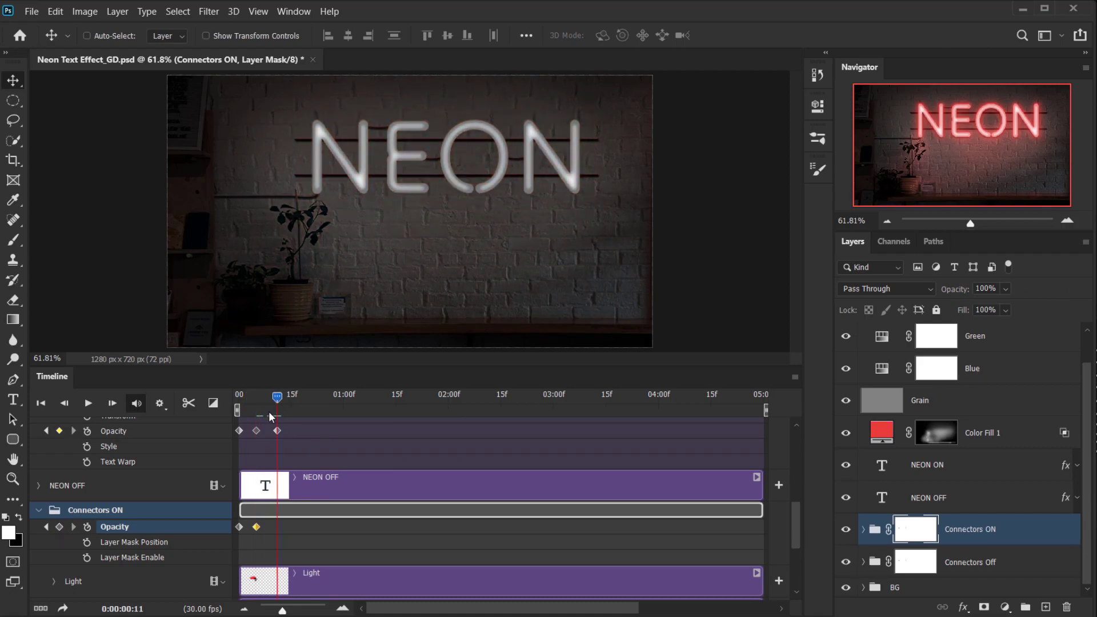
{"action": "left_click", "coordinate": [60, 526]}
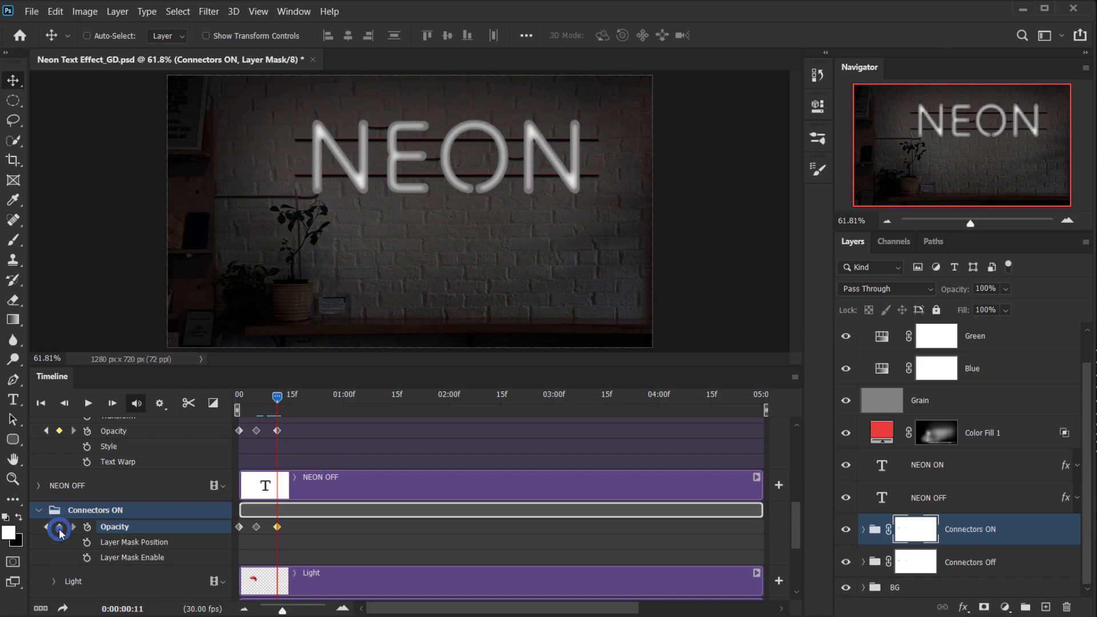
{"action": "left_click_drag", "start_coordinate": [969, 290], "coordinate": [625, 310]}
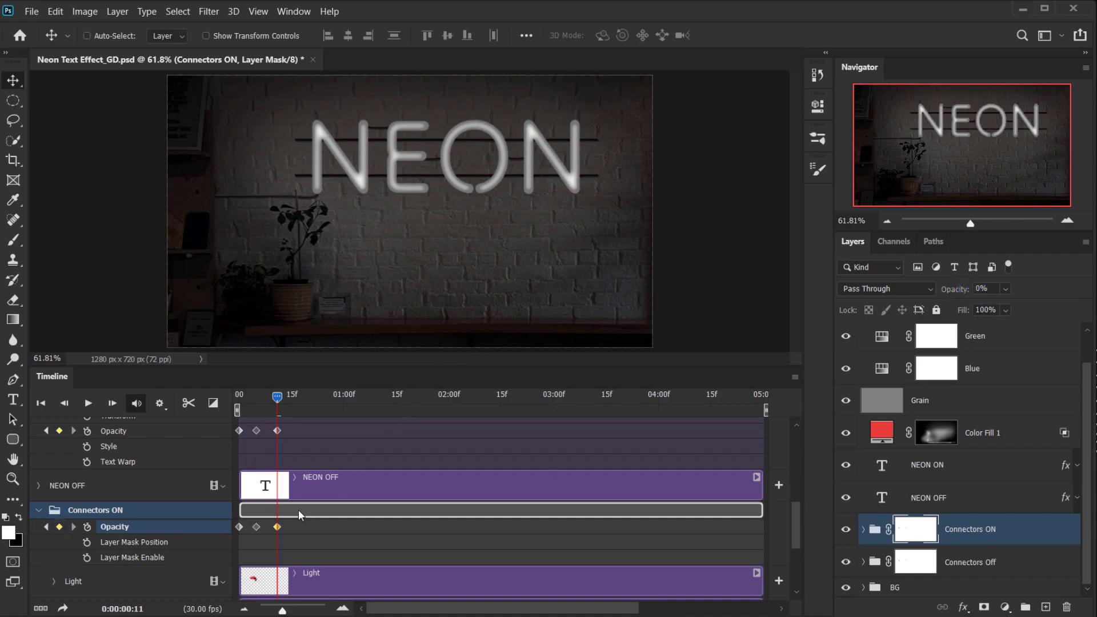
Play the timeline from the start to preview the first red flicker.
{"action": "left_click_drag", "start_coordinate": [273, 397], "coordinate": [235, 397]}
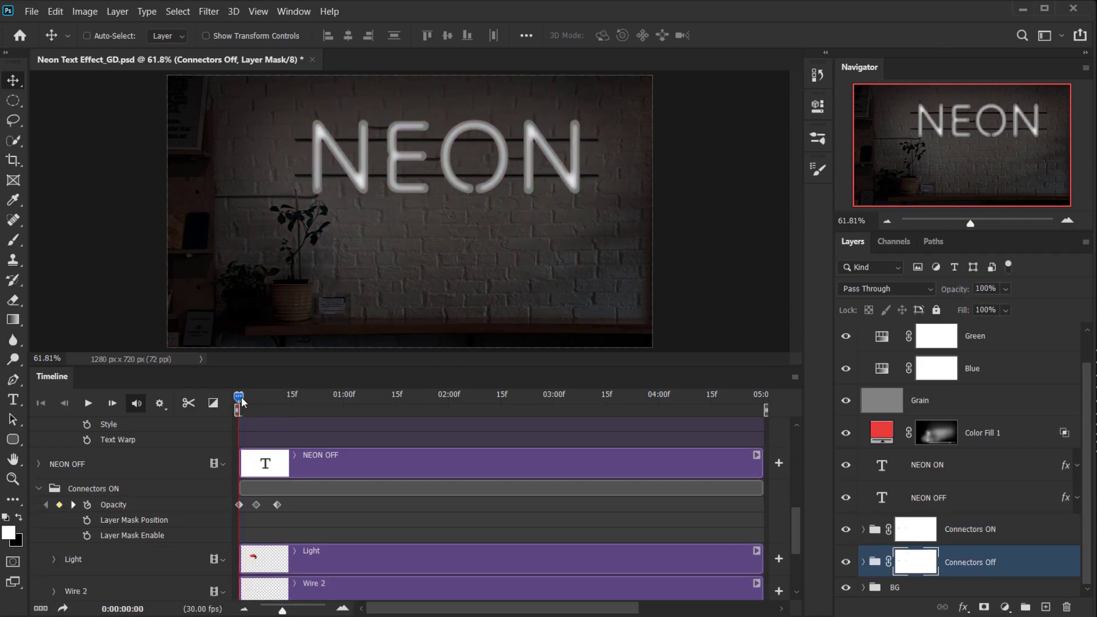
{"action": "left_click_drag", "start_coordinate": [243, 401], "coordinate": [194, 405]}
{"action": "key", "text": "space"}
{"action": "left_click_drag", "start_coordinate": [307, 399], "coordinate": [184, 396]}
{"action": "key", "text": "space"}
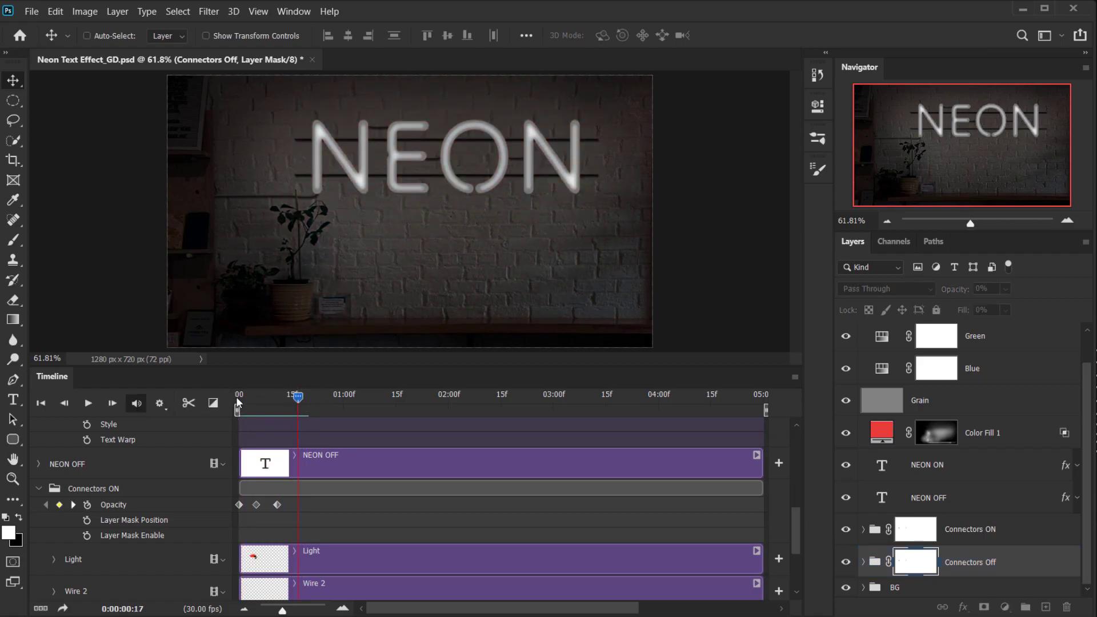
Examine the connectors' glow and the Connectors ON opacity around frames 5 to 7.
{"action": "left_click_drag", "start_coordinate": [298, 395], "coordinate": [263, 405]}
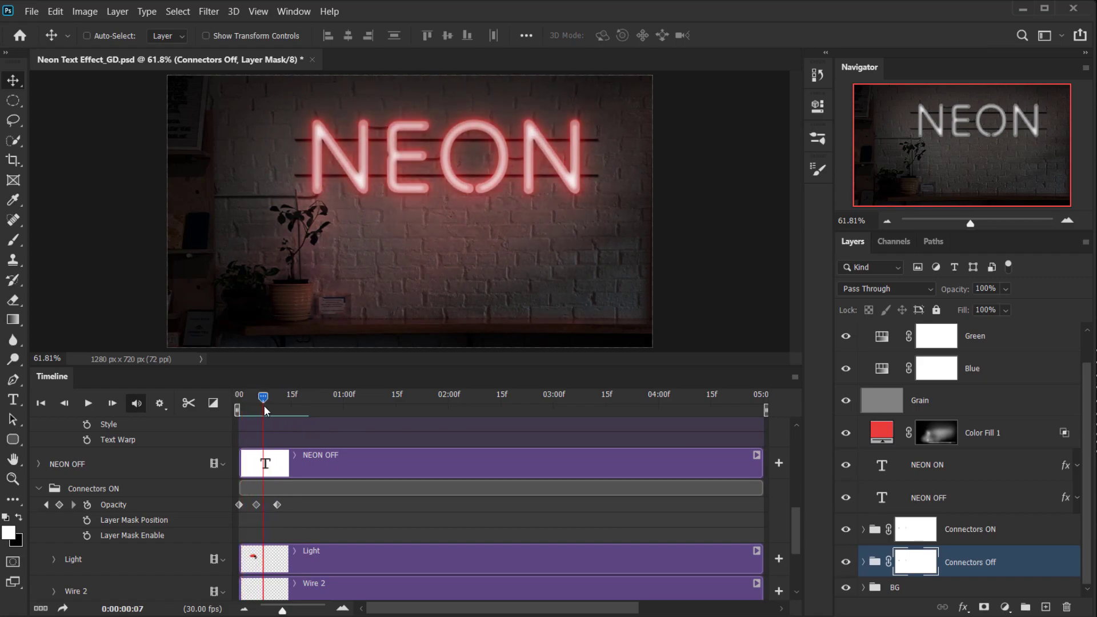
{"action": "left_click", "coordinate": [957, 530]}
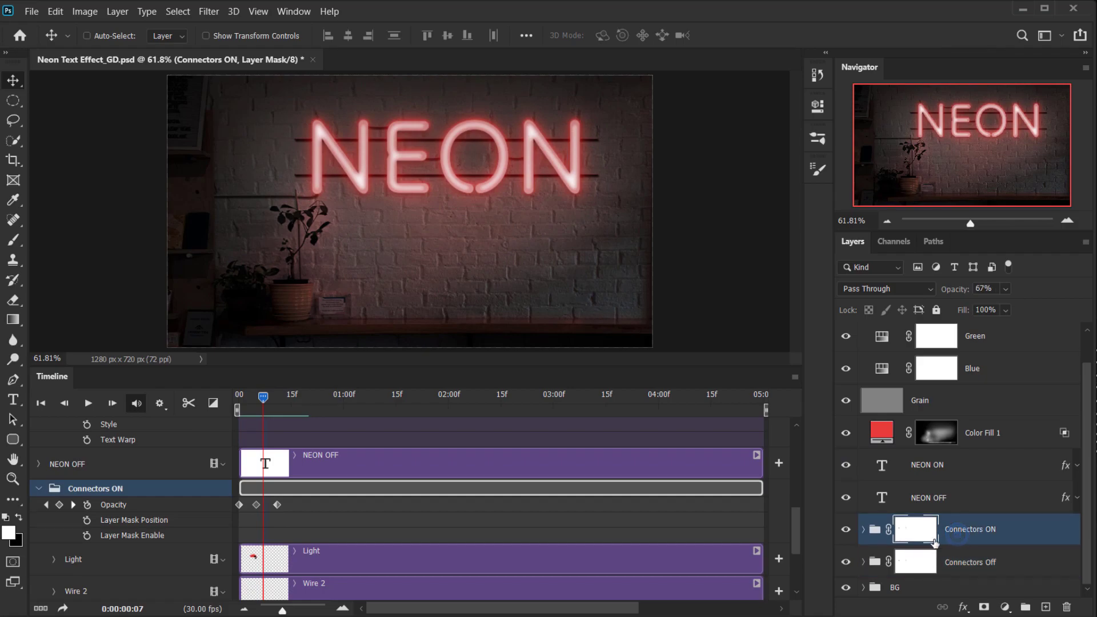
{"action": "left_click_drag", "start_coordinate": [264, 403], "coordinate": [256, 399]}
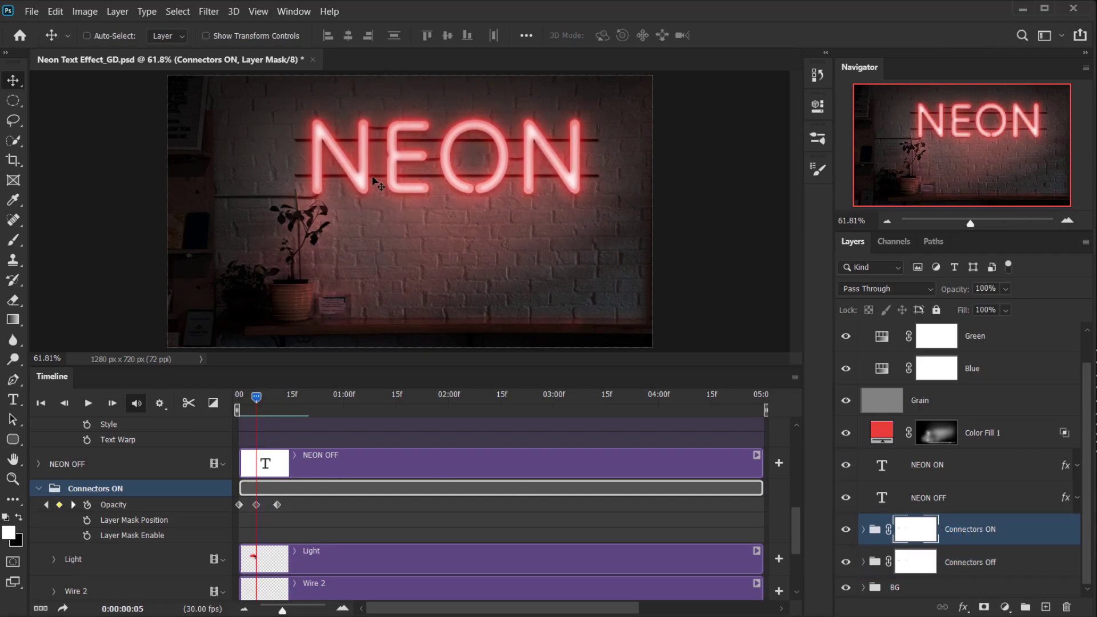
{"action": "scroll", "coordinate": [343, 171], "scroll_direction": "up", "scroll_amount": 5}
{"action": "scroll", "coordinate": [301, 198], "scroll_direction": "down", "scroll_amount": 5}
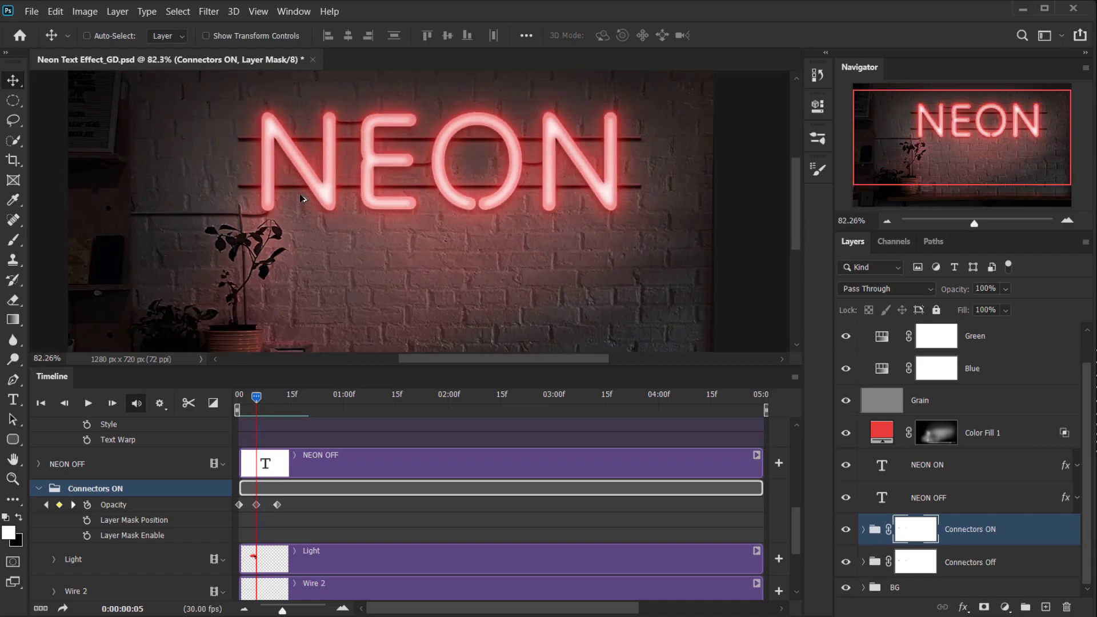
{"action": "mouse_move", "coordinate": [255, 399]}
{"action": "left_mouse_down"}
{"action": "mouse_move", "coordinate": [275, 399]}
{"action": "mouse_move", "coordinate": [239, 399]}
{"action": "left_mouse_up"}
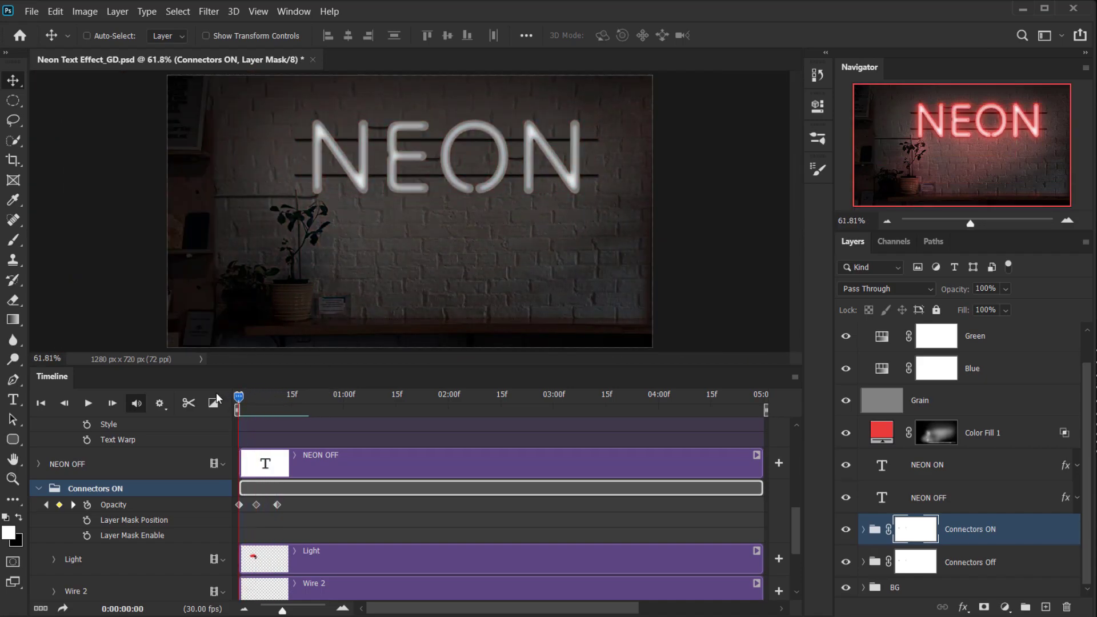
Collapse the Connectors ON track and add a 0% opacity keyframe to NEON ON at frame 19.
{"action": "left_click", "coordinate": [39, 489]}
{"action": "scroll", "coordinate": [309, 503], "scroll_direction": "up", "scroll_amount": 6}
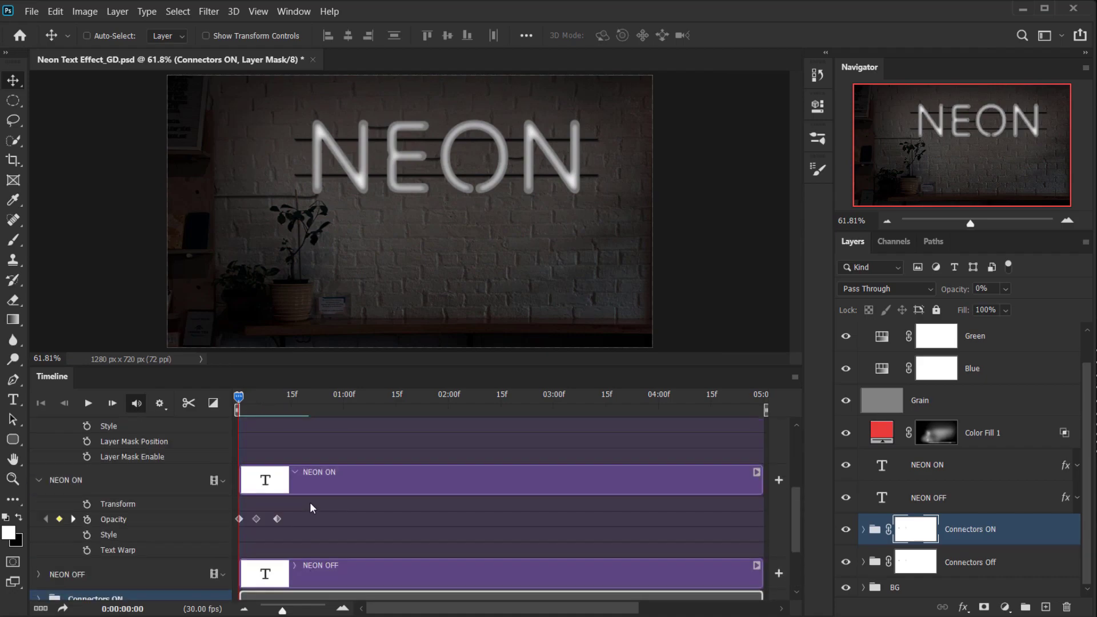
{"action": "scroll", "coordinate": [278, 465], "scroll_direction": "up", "scroll_amount": 1}
{"action": "scroll", "coordinate": [276, 461], "scroll_direction": "down", "scroll_amount": 4}
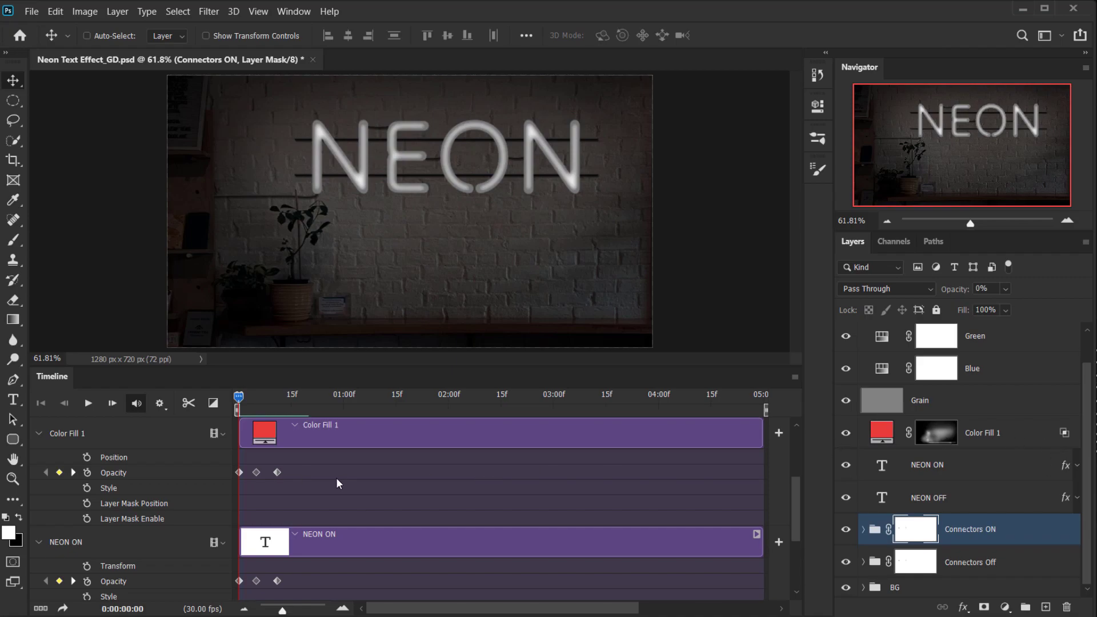
{"action": "left_click_drag", "start_coordinate": [239, 401], "coordinate": [305, 403]}
{"action": "scroll", "coordinate": [349, 500], "scroll_direction": "up", "scroll_amount": 1}
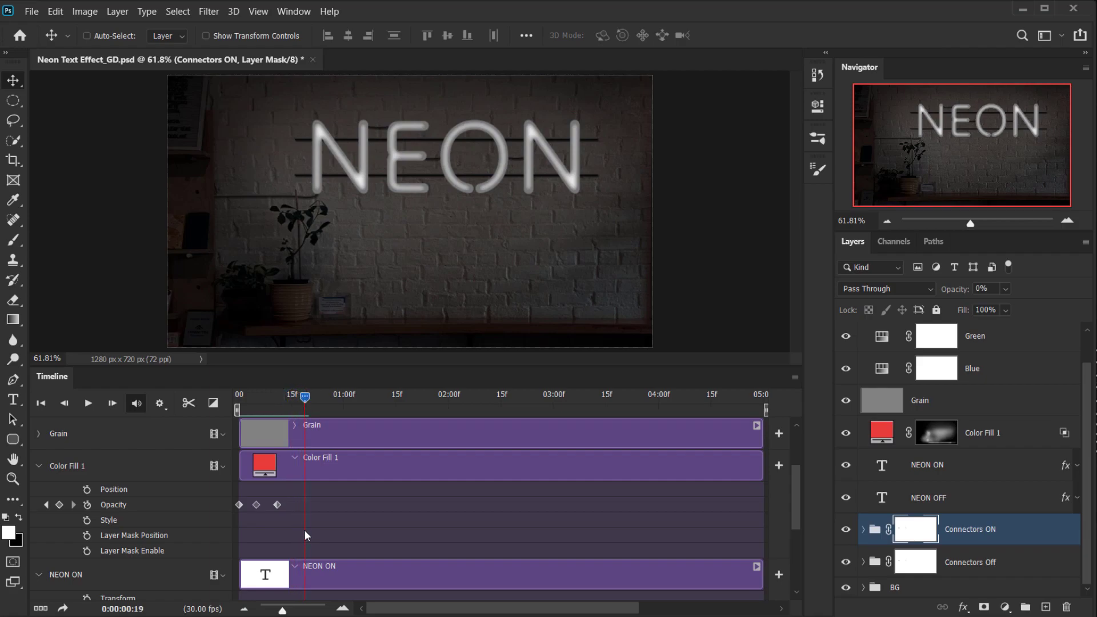
{"action": "scroll", "coordinate": [307, 526], "scroll_direction": "up", "scroll_amount": 3}
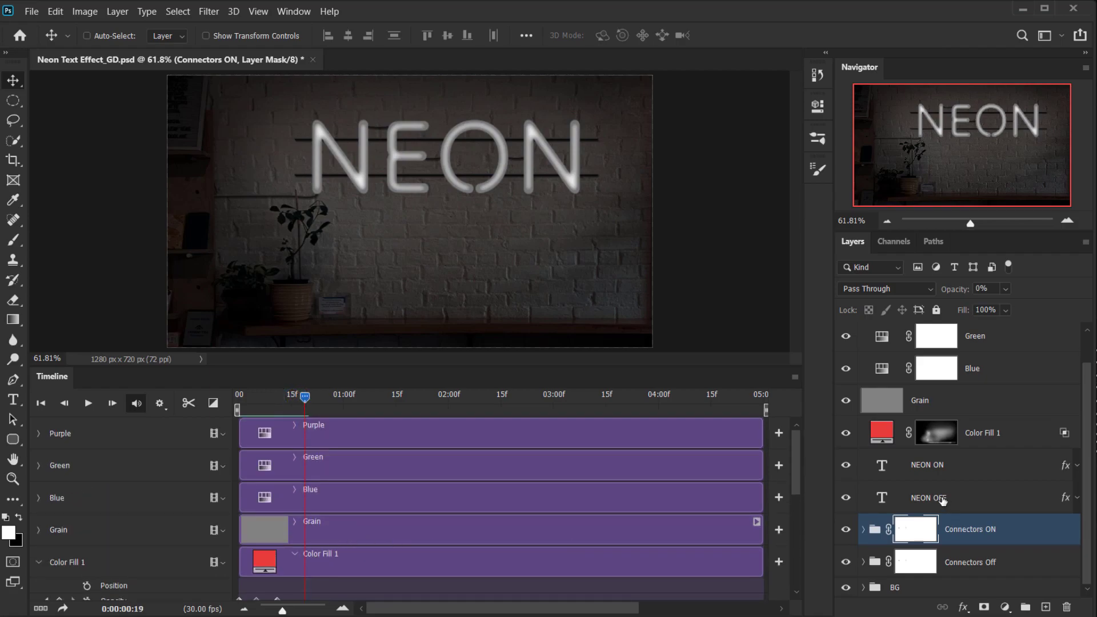
{"action": "scroll", "coordinate": [448, 479], "scroll_direction": "down", "scroll_amount": 3}
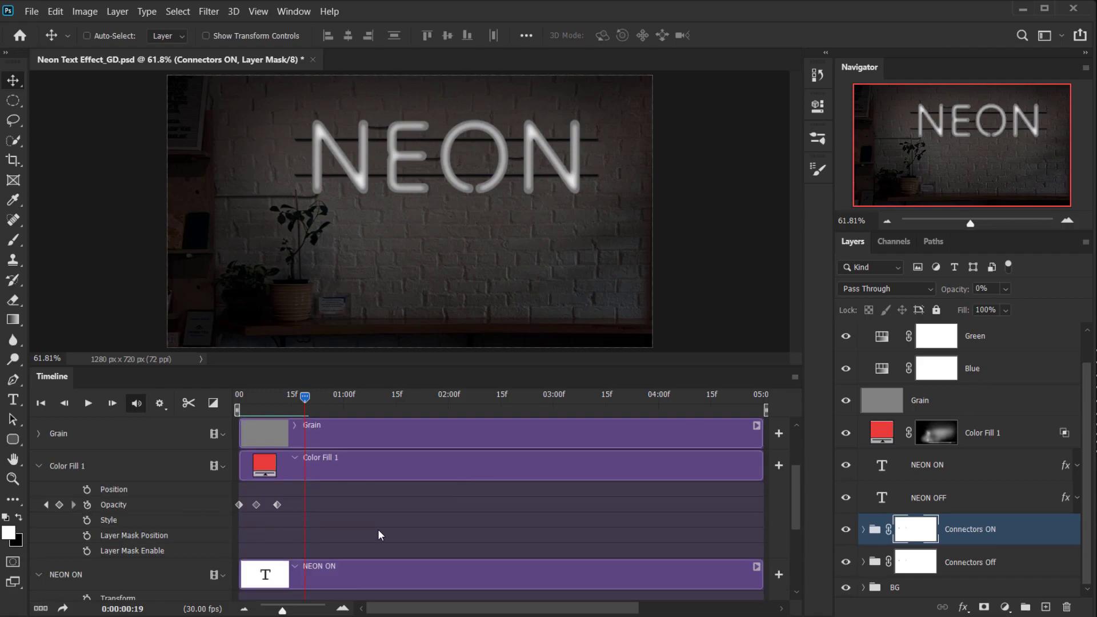
{"action": "scroll", "coordinate": [362, 522], "scroll_direction": "down", "scroll_amount": 1}
{"action": "left_click", "coordinate": [337, 541]}
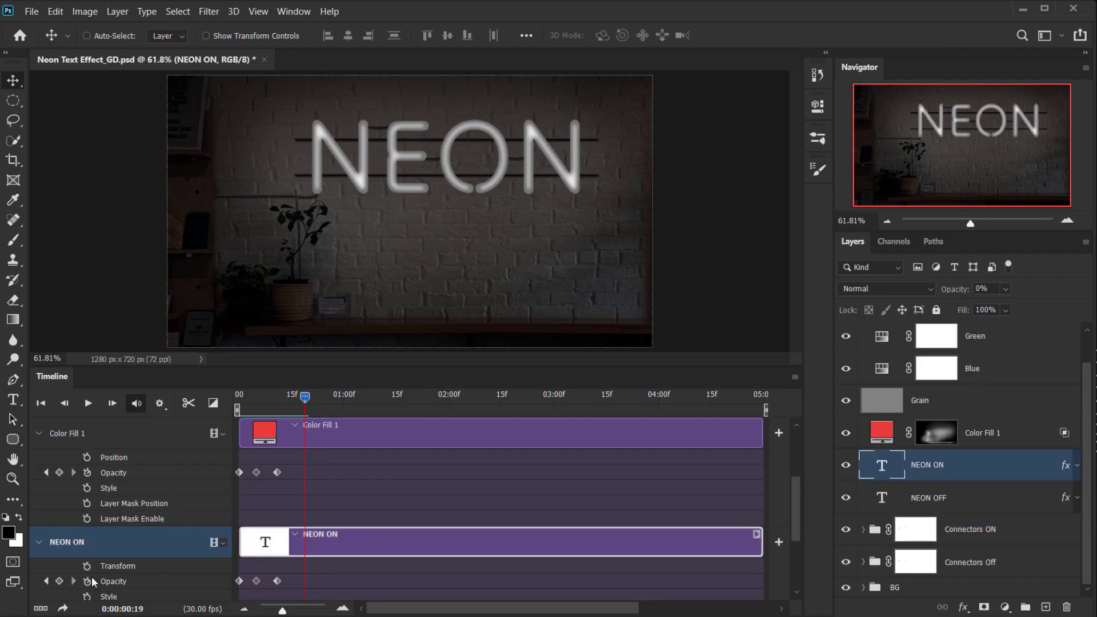
{"action": "left_click", "coordinate": [59, 581]}
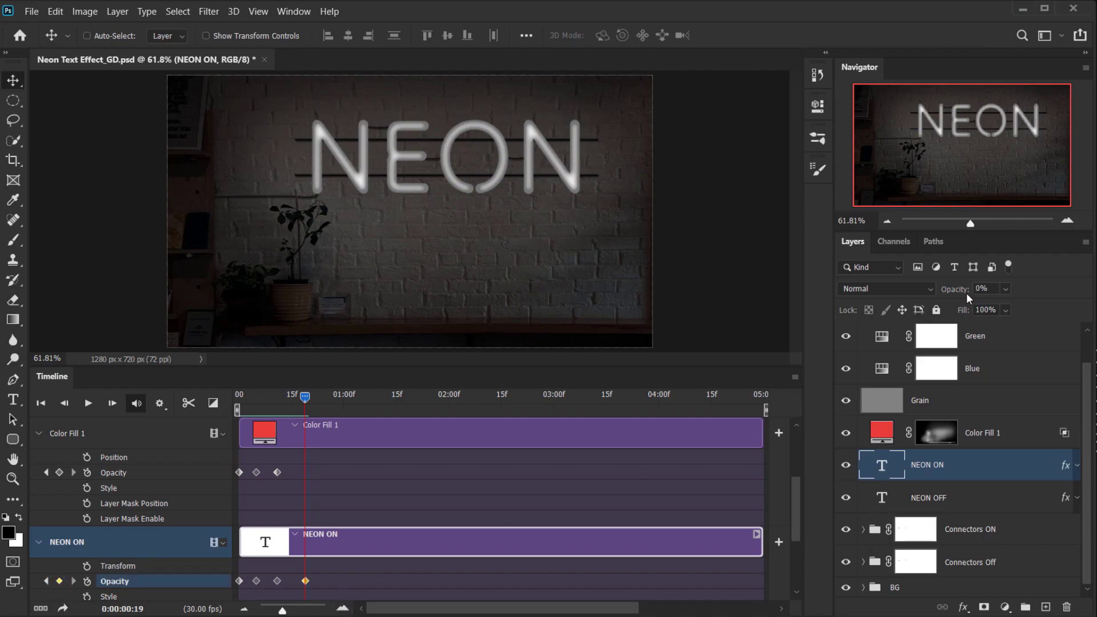
Add two more NEON ON opacity keyframes: 100% at frame 26 and 0% at 01:04.
{"action": "left_click_drag", "start_coordinate": [306, 399], "coordinate": [331, 399]}
{"action": "left_click", "coordinate": [59, 581]}
{"action": "left_click_drag", "start_coordinate": [950, 290], "coordinate": [960, 290]}
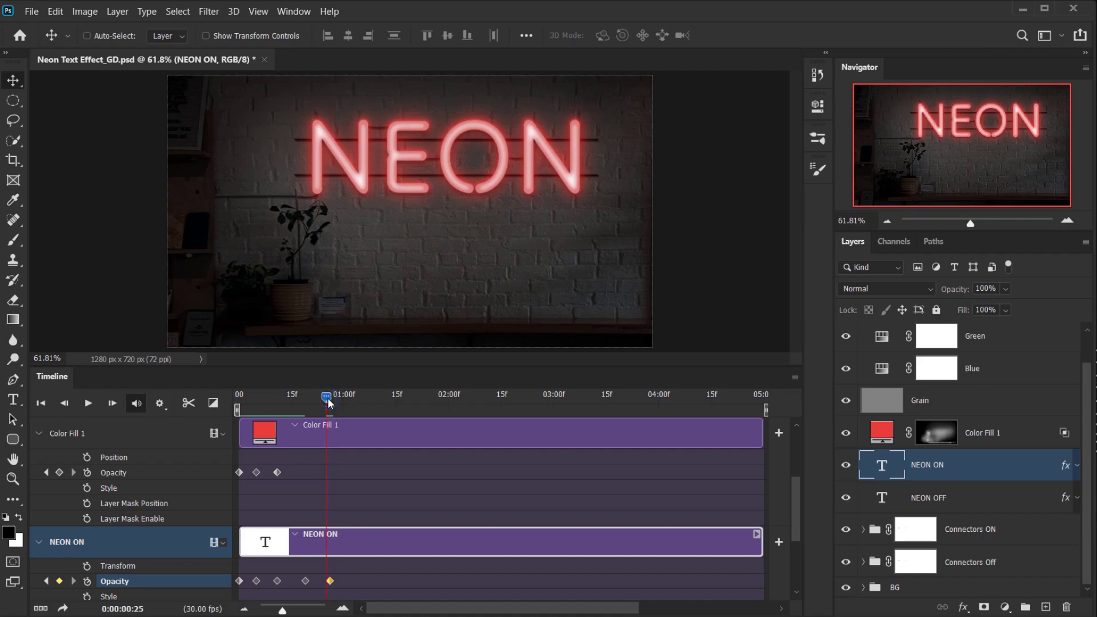
{"action": "left_click_drag", "start_coordinate": [329, 400], "coordinate": [362, 400]}
{"action": "left_click_drag", "start_coordinate": [964, 292], "coordinate": [694, 376]}
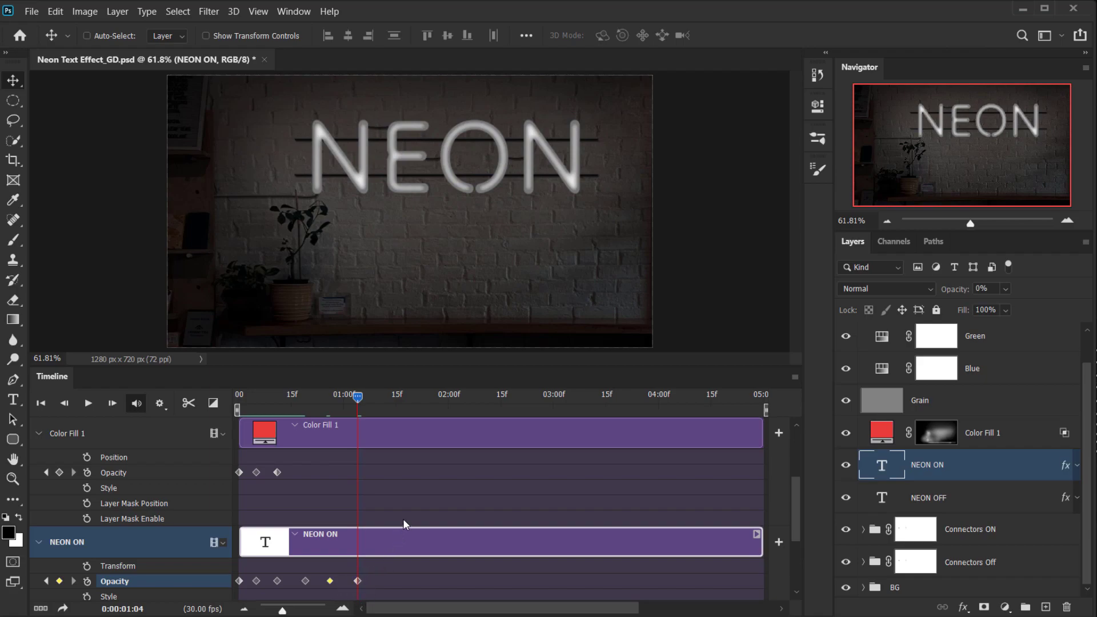
Enable opacity keyframing on the Blue adjustment layer, placing a 0% keyframe at frame 19 in line with NEON ON's fourth keyframe.
{"action": "left_click_drag", "start_coordinate": [356, 396], "coordinate": [304, 436]}
{"action": "left_click", "coordinate": [305, 581]}
{"action": "scroll", "coordinate": [334, 551], "scroll_direction": "up", "scroll_amount": 4}
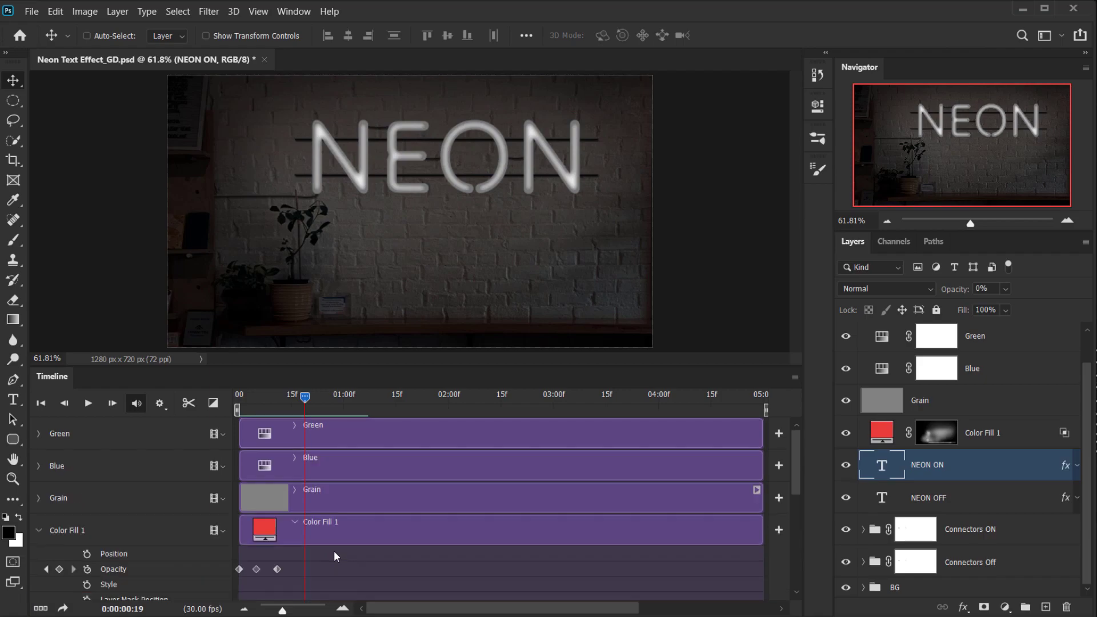
{"action": "left_click", "coordinate": [978, 370]}
{"action": "scroll", "coordinate": [449, 536], "scroll_direction": "down", "scroll_amount": 1}
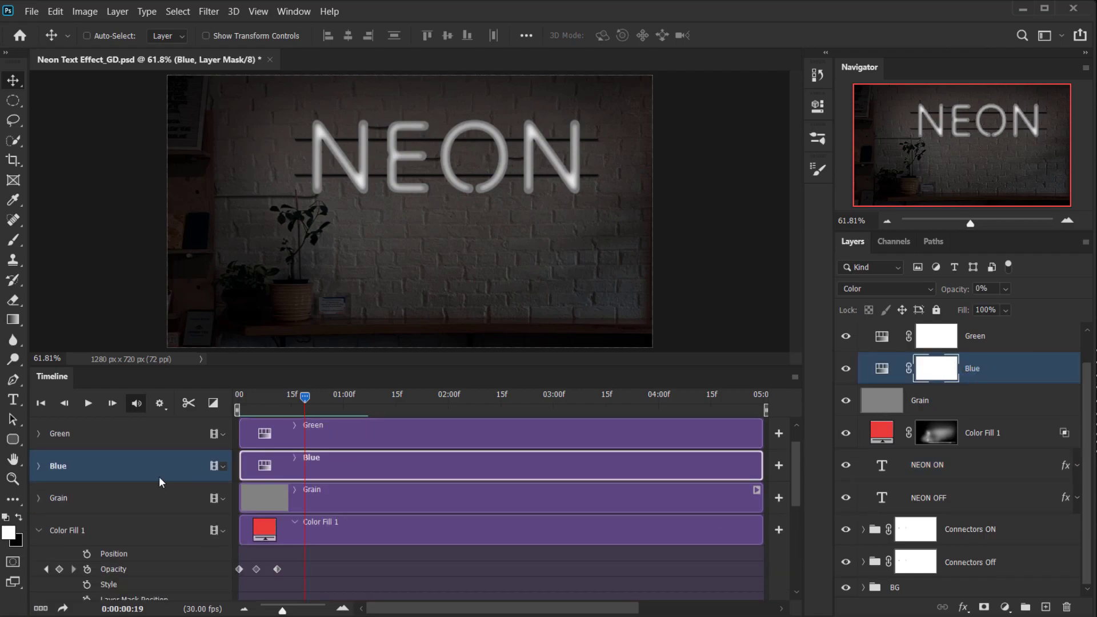
{"action": "left_click", "coordinate": [893, 372]}
{"action": "scroll", "coordinate": [909, 407], "scroll_direction": "up", "scroll_amount": 1}
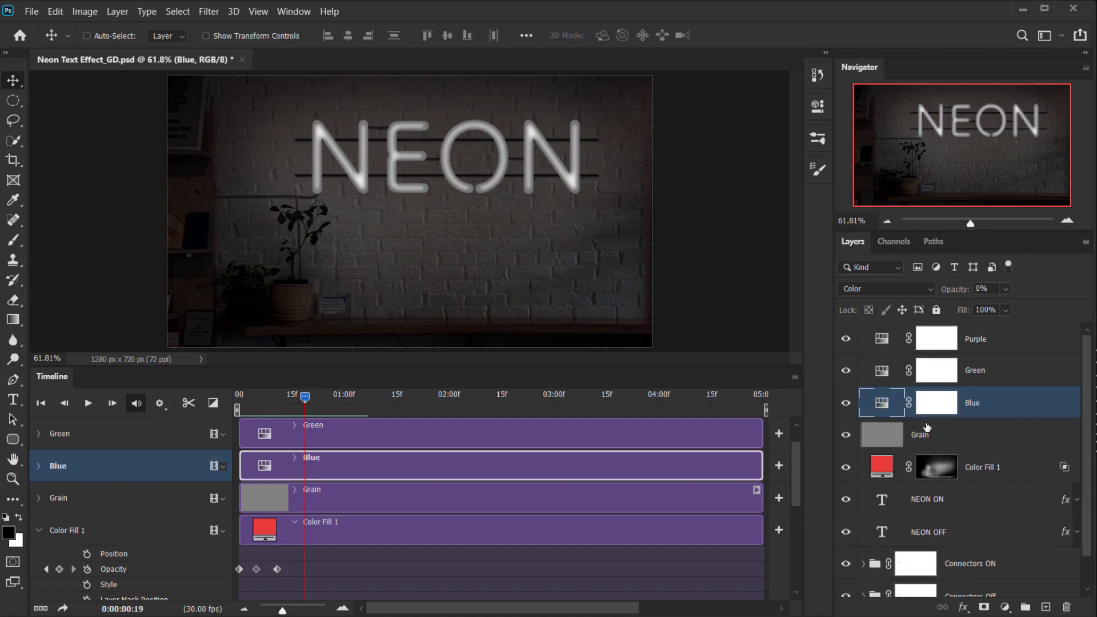
{"action": "left_click", "coordinate": [39, 466]}
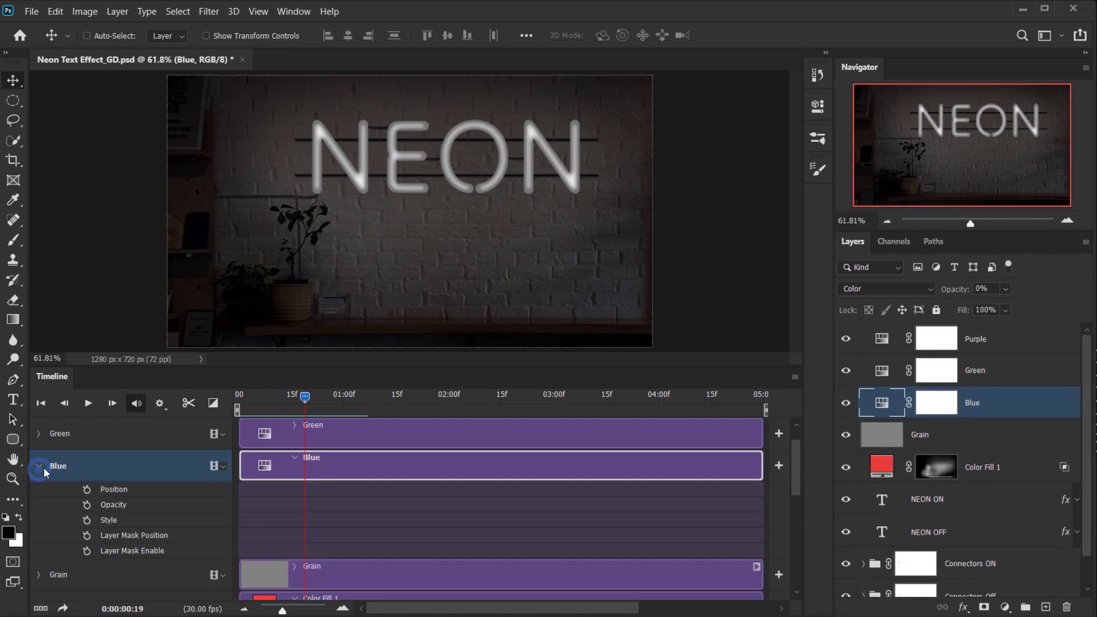
{"action": "left_click", "coordinate": [87, 505]}
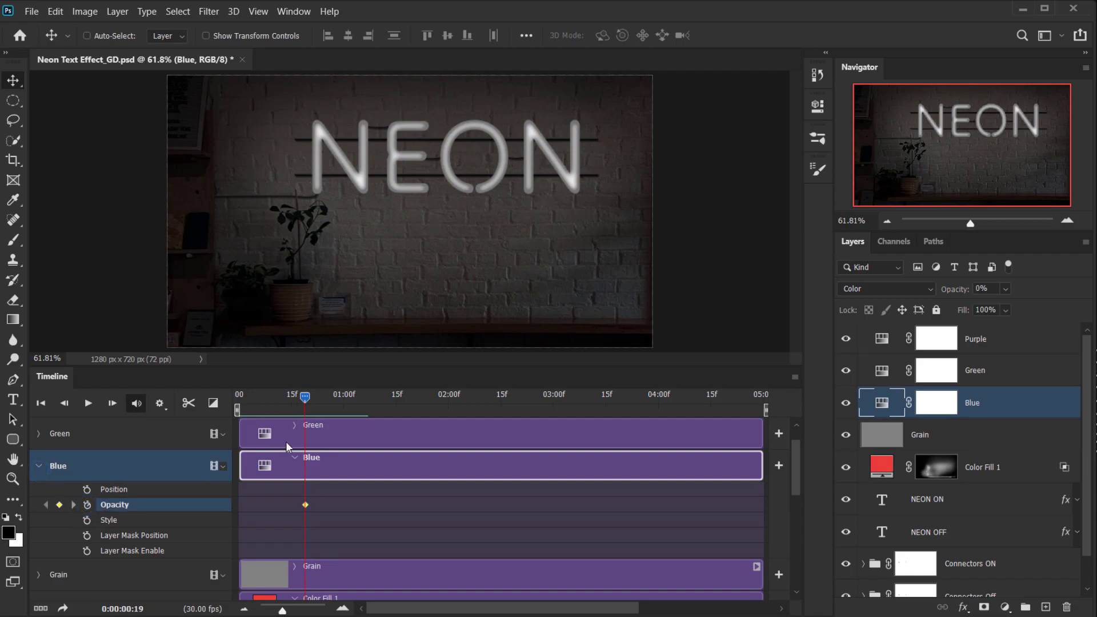
Add a Blue layer opacity keyframe at frame 26, aligned with NEON ON's fifth keyframe, and set its opacity to 100%.
{"action": "scroll", "coordinate": [327, 507], "scroll_direction": "down", "scroll_amount": 5}
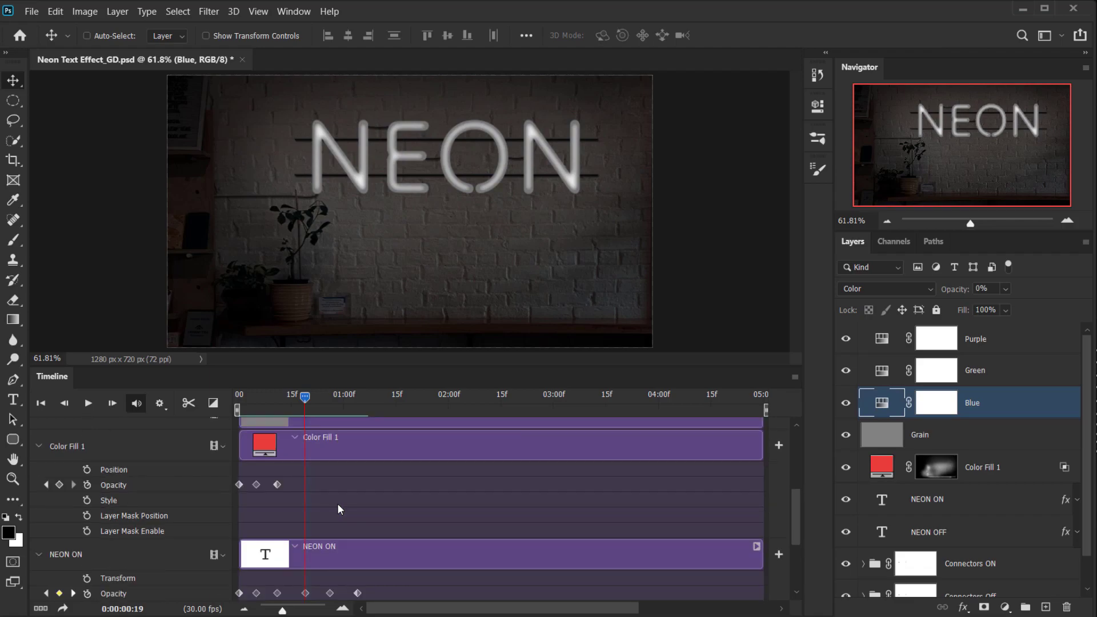
{"action": "left_click_drag", "start_coordinate": [306, 396], "coordinate": [330, 398]}
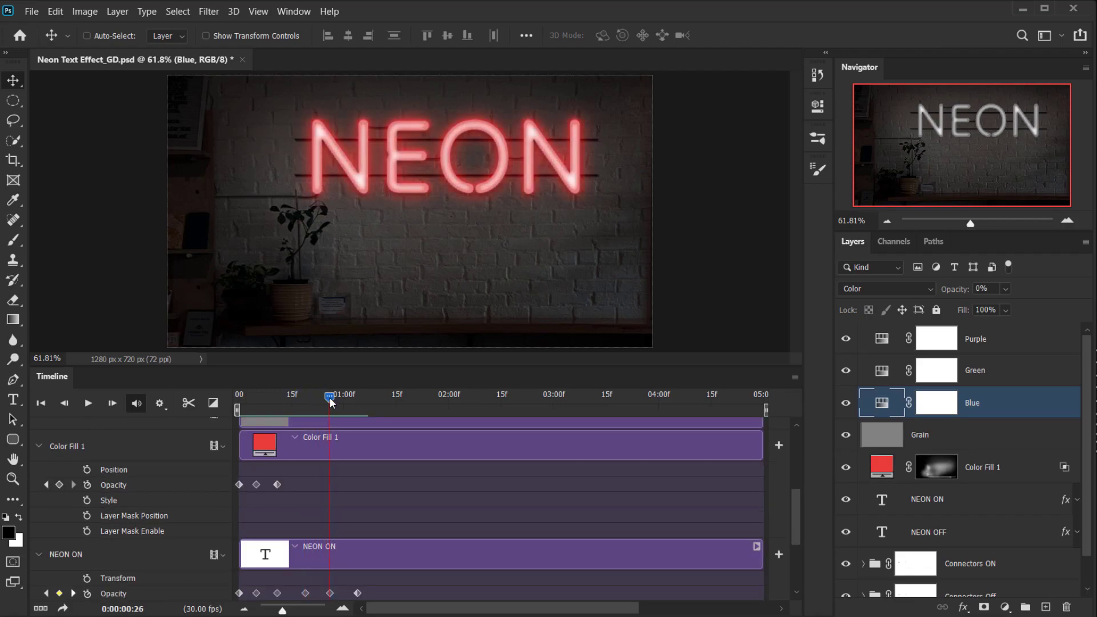
{"action": "left_click", "coordinate": [330, 593]}
{"action": "scroll", "coordinate": [341, 567], "scroll_direction": "up", "scroll_amount": 3}
{"action": "scroll", "coordinate": [342, 564], "scroll_direction": "up", "scroll_amount": 3}
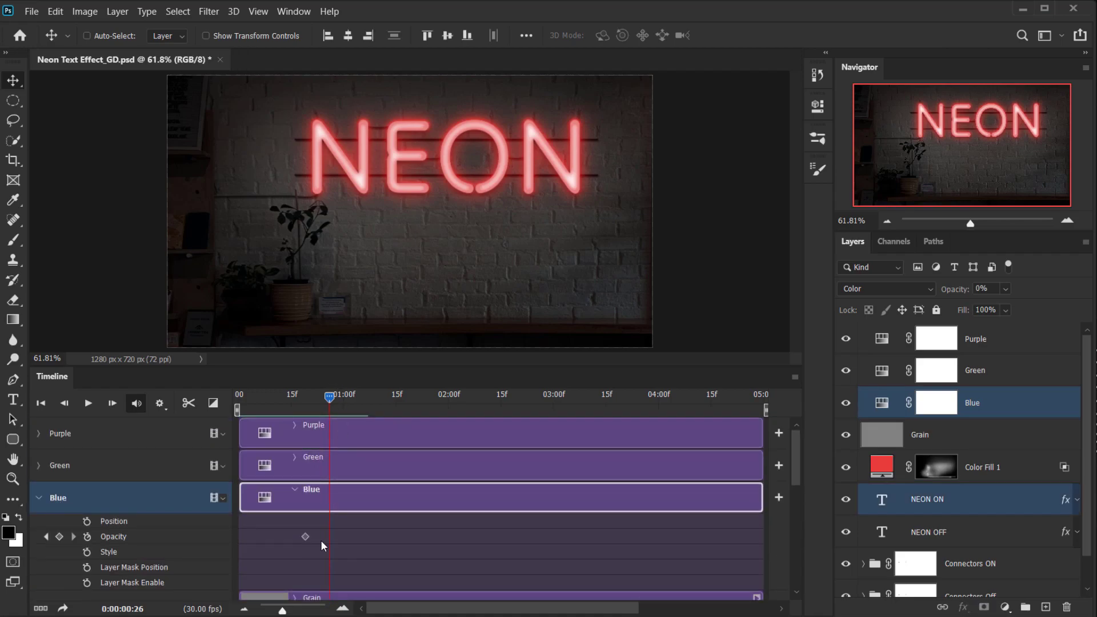
{"action": "left_click", "coordinate": [60, 537]}
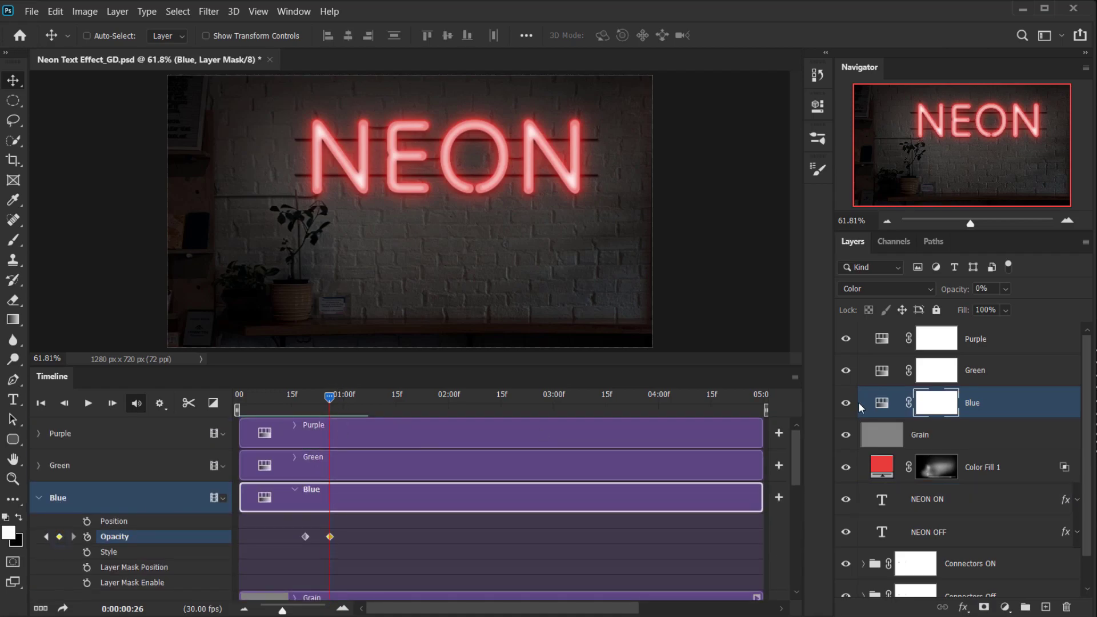
{"action": "left_click", "coordinate": [955, 290]}
{"action": "type", "text": "100"}
{"action": "key", "text": "Return"}
Add a Blue layer opacity keyframe at 01:04, aligned with NEON ON's last keyframe, and set its opacity to 0%.
{"action": "left_click_drag", "start_coordinate": [342, 394], "coordinate": [370, 395]}
{"action": "scroll", "coordinate": [385, 504], "scroll_direction": "down", "scroll_amount": 6}
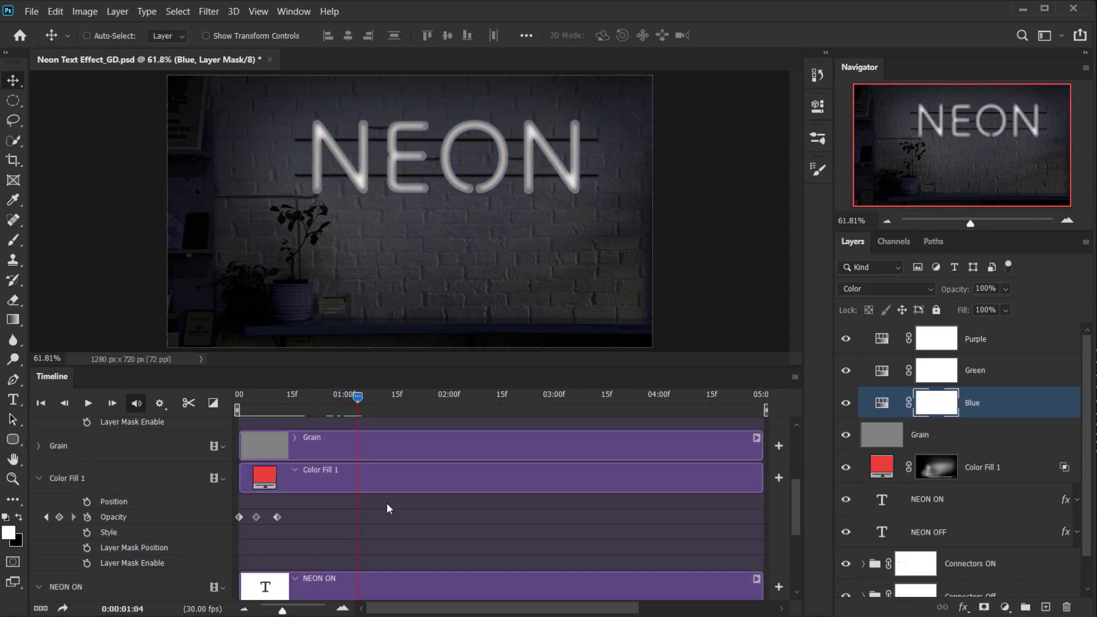
{"action": "scroll", "coordinate": [362, 548], "scroll_direction": "down", "scroll_amount": 1}
{"action": "scroll", "coordinate": [290, 563], "scroll_direction": "up", "scroll_amount": 6}
{"action": "scroll", "coordinate": [341, 571], "scroll_direction": "down", "scroll_amount": 6}
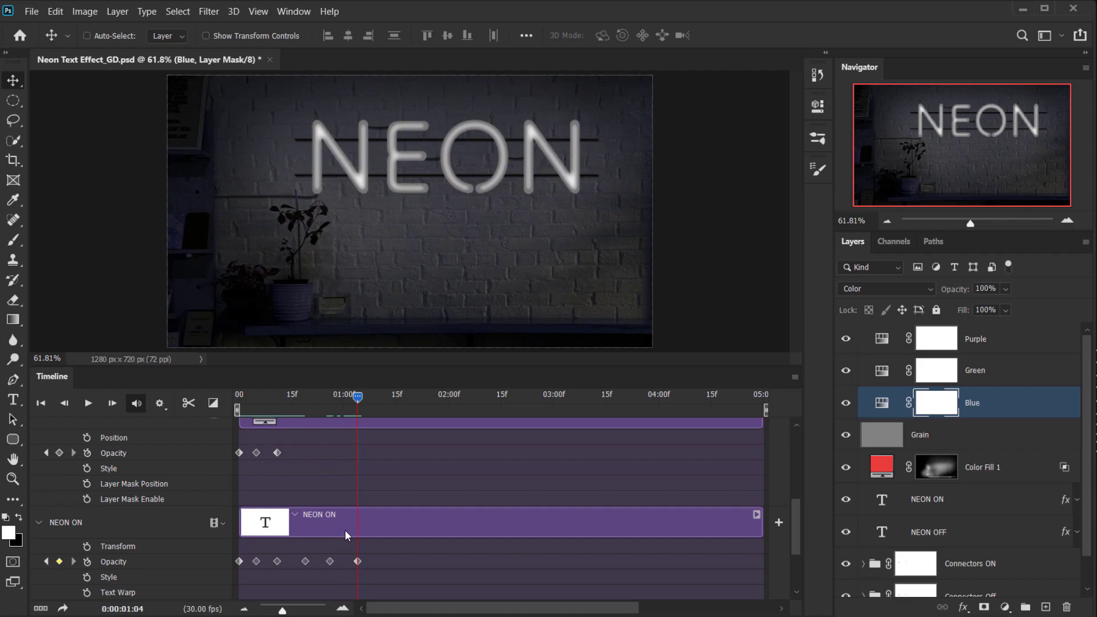
{"action": "scroll", "coordinate": [366, 557], "scroll_direction": "up", "scroll_amount": 8}
{"action": "left_click", "coordinate": [59, 536]}
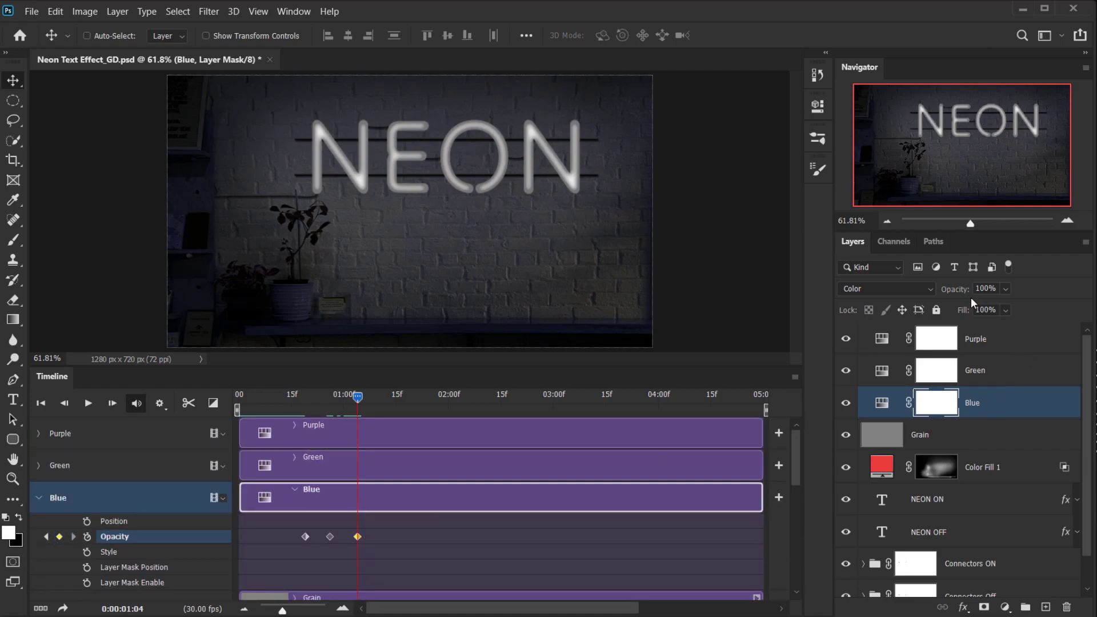
{"action": "left_click", "coordinate": [992, 406]}
{"action": "left_click", "coordinate": [943, 402]}
{"action": "left_click_drag", "start_coordinate": [962, 290], "coordinate": [290, 497]}
Play the timeline from the start to preview the red and blue flickers.
{"action": "left_click_drag", "start_coordinate": [353, 396], "coordinate": [168, 420]}
{"action": "key", "text": "space"}
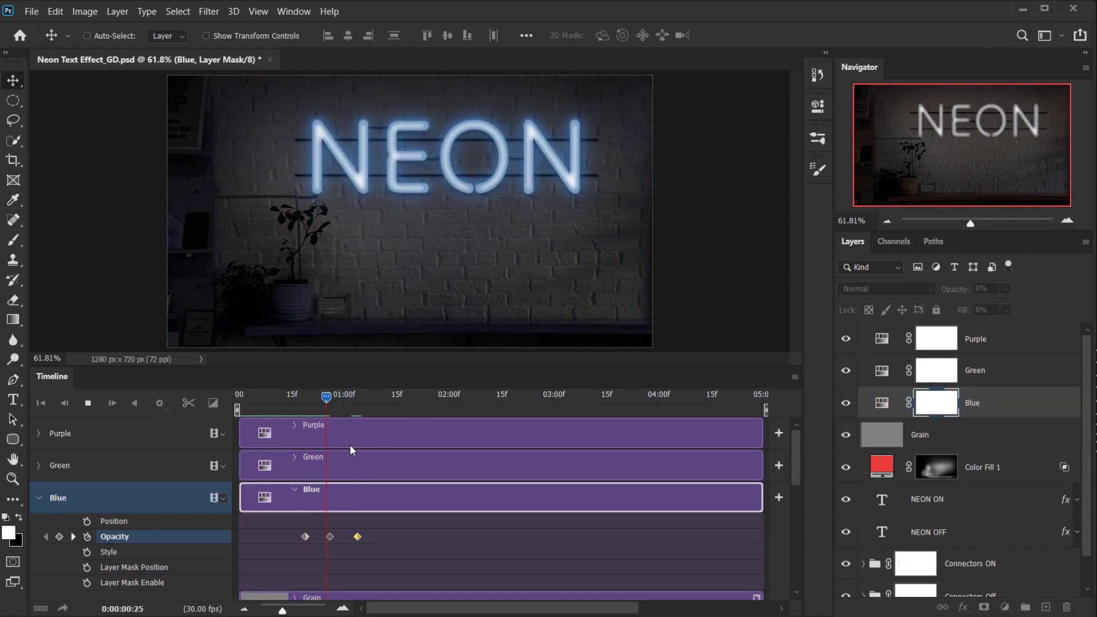
{"action": "key", "text": "space"}
{"action": "key", "text": "space"}
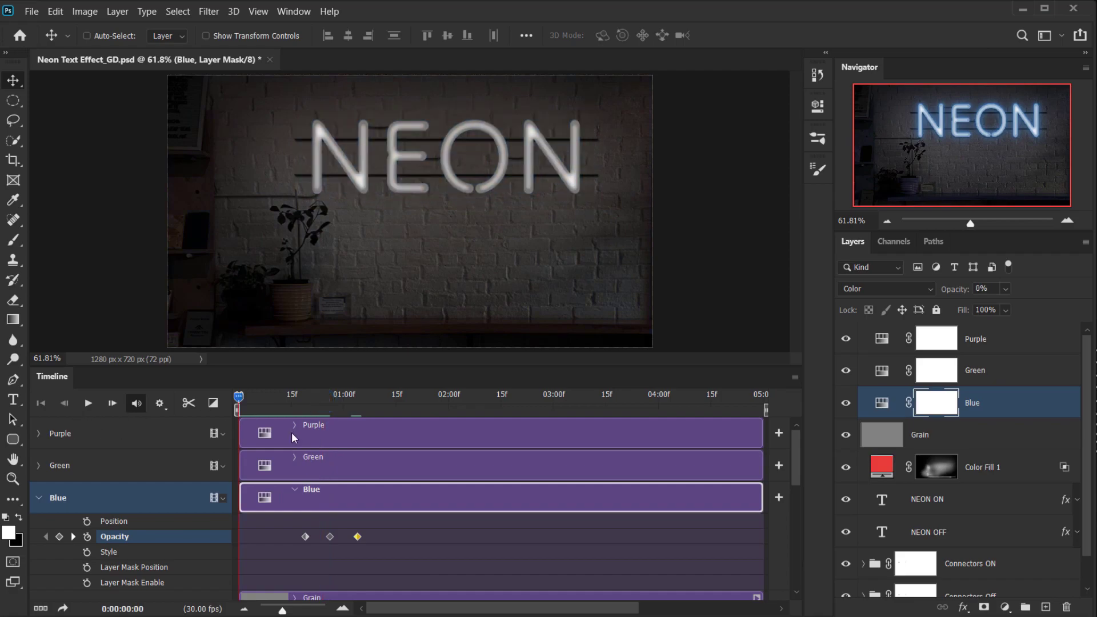
Replay the red and blue flickers and move the Blue layer's last opacity keyframe earlier, to 01:00.
{"action": "key", "text": "space"}
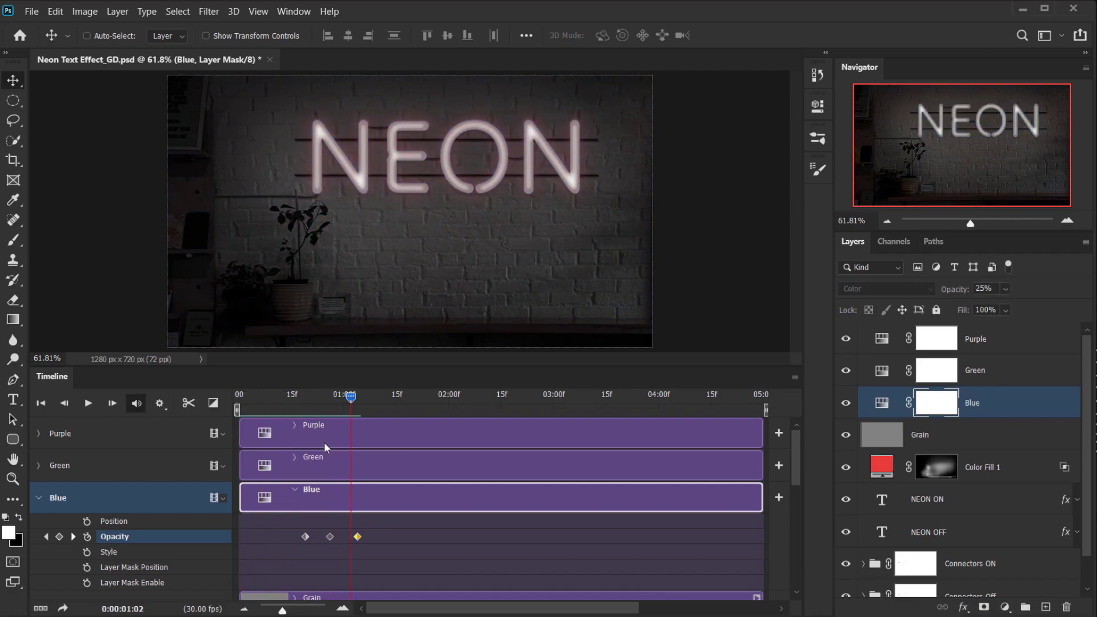
{"action": "mouse_move", "coordinate": [337, 396]}
{"action": "left_mouse_down"}
{"action": "mouse_move", "coordinate": [293, 399]}
{"action": "mouse_move", "coordinate": [331, 400]}
{"action": "left_mouse_up"}
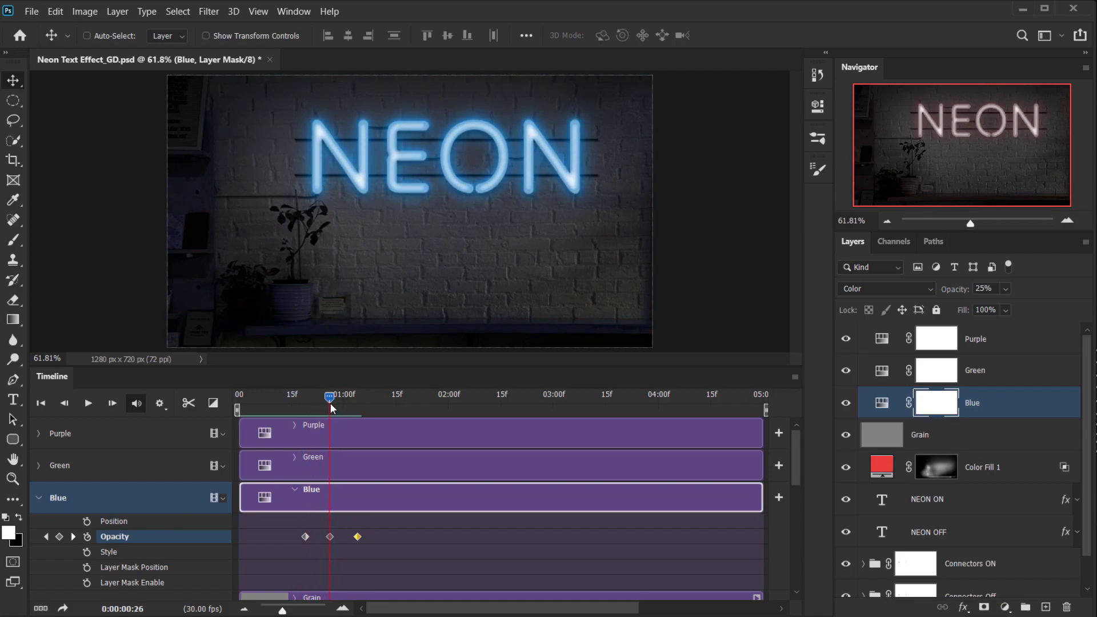
{"action": "left_click_drag", "start_coordinate": [357, 536], "coordinate": [344, 539]}
{"action": "left_click_drag", "start_coordinate": [329, 400], "coordinate": [344, 406]}
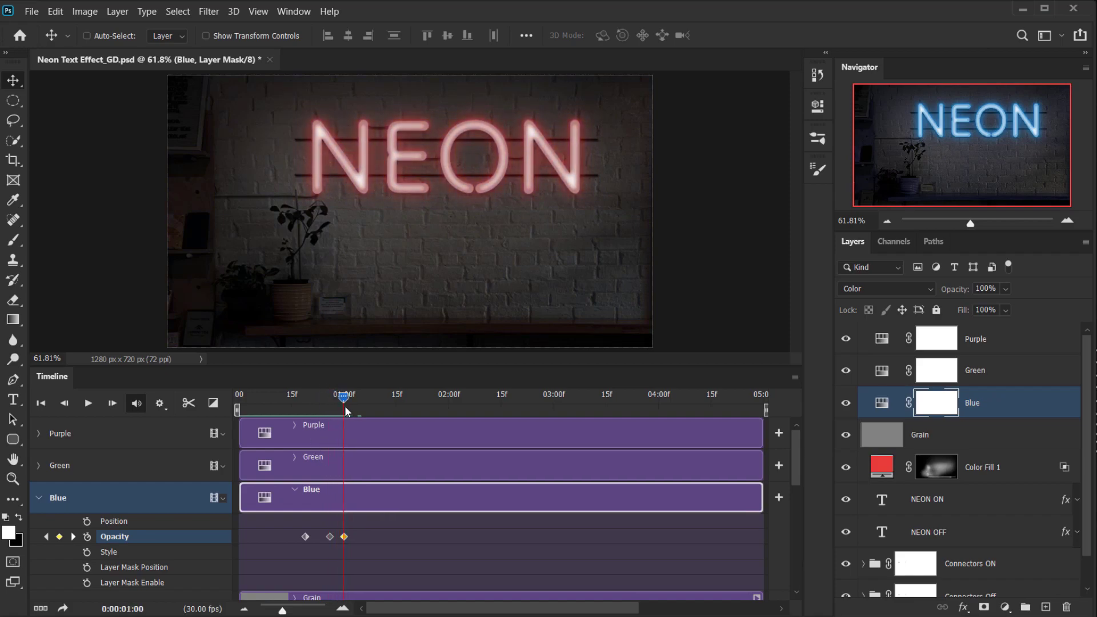
Move NEON ON's last opacity keyframe to 01:00 so it lines up with the Blue layer's last keyframe.
{"action": "scroll", "coordinate": [368, 504], "scroll_direction": "down", "scroll_amount": 3}
{"action": "scroll", "coordinate": [351, 536], "scroll_direction": "down", "scroll_amount": 5}
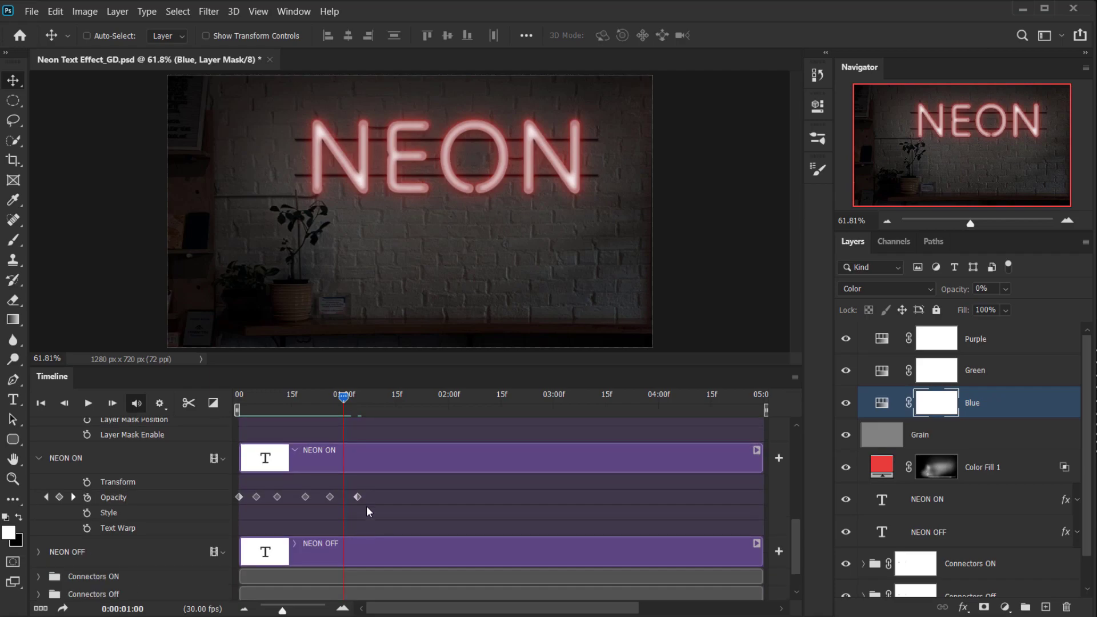
{"action": "left_click", "coordinate": [358, 497]}
{"action": "left_click_drag", "start_coordinate": [358, 496], "coordinate": [344, 496]}
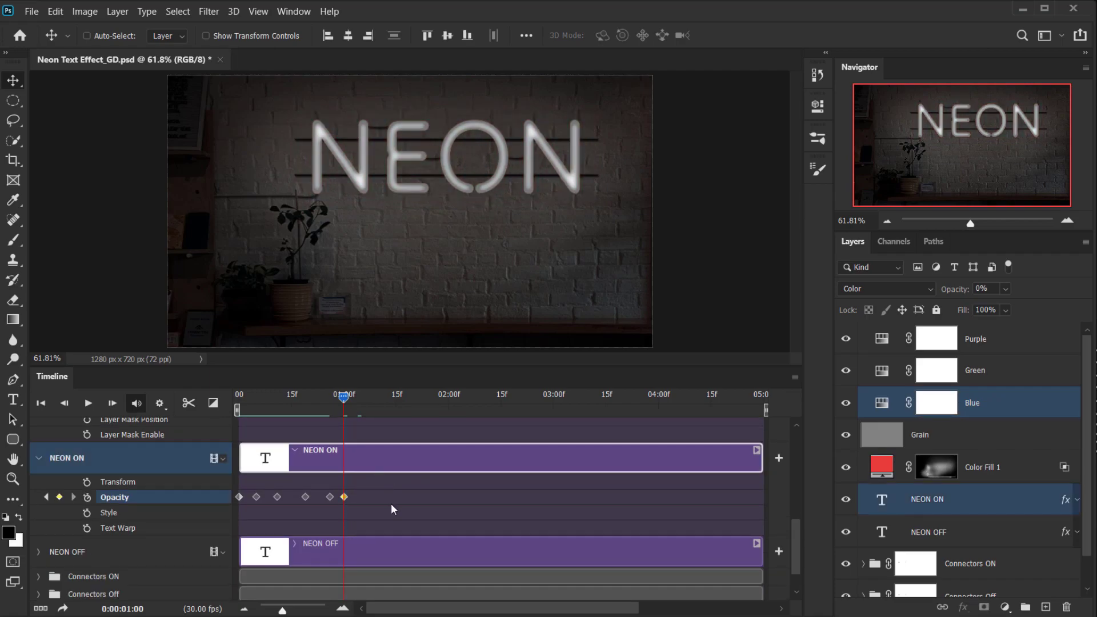
{"action": "scroll", "coordinate": [398, 500], "scroll_direction": "down", "scroll_amount": 1}
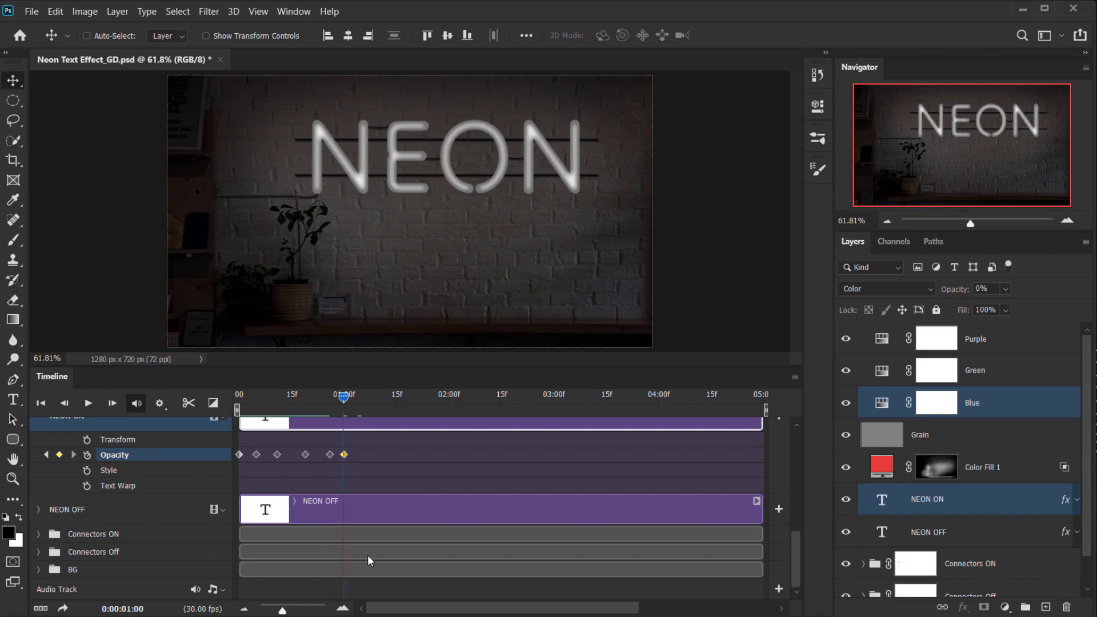
Add a 0% opacity keyframe to Color Fill 1 at frame 19, aligned with NEON ON's fourth keyframe.
{"action": "scroll", "coordinate": [281, 514], "scroll_direction": "up", "scroll_amount": 5}
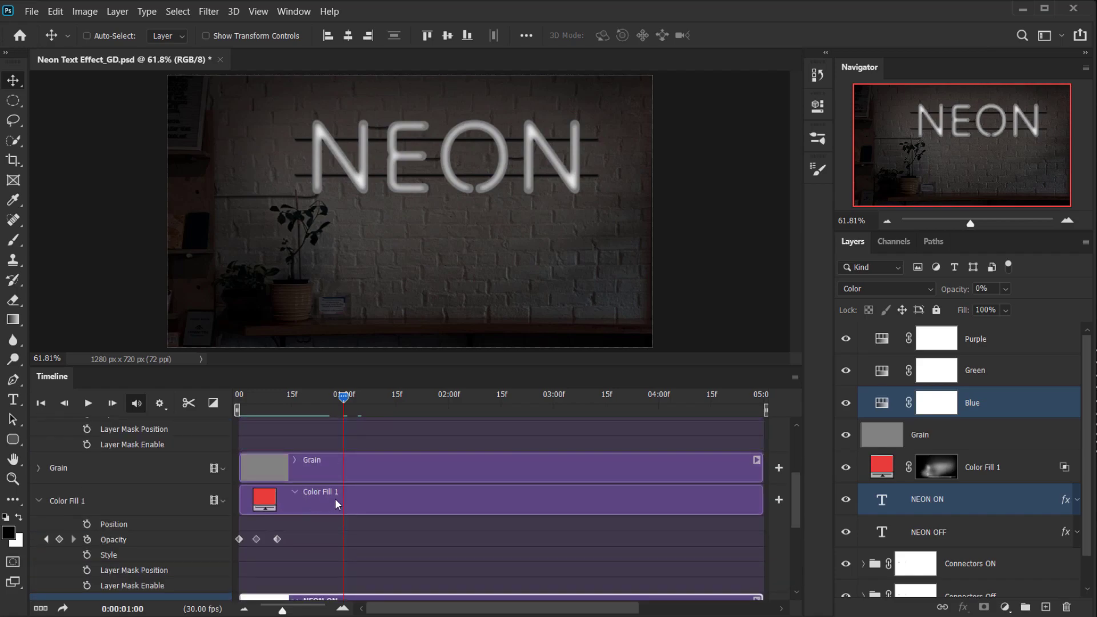
{"action": "left_click", "coordinate": [334, 496]}
{"action": "scroll", "coordinate": [329, 483], "scroll_direction": "down", "scroll_amount": 2}
{"action": "left_click_drag", "start_coordinate": [343, 407], "coordinate": [303, 403]}
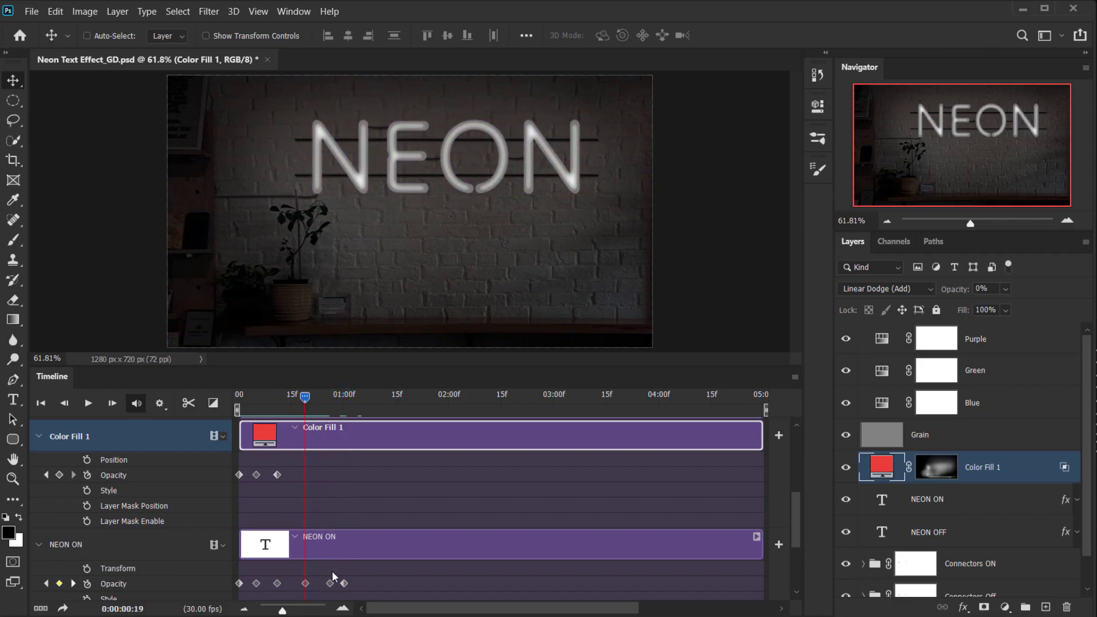
{"action": "left_click", "coordinate": [305, 584]}
{"action": "left_click", "coordinate": [59, 475]}
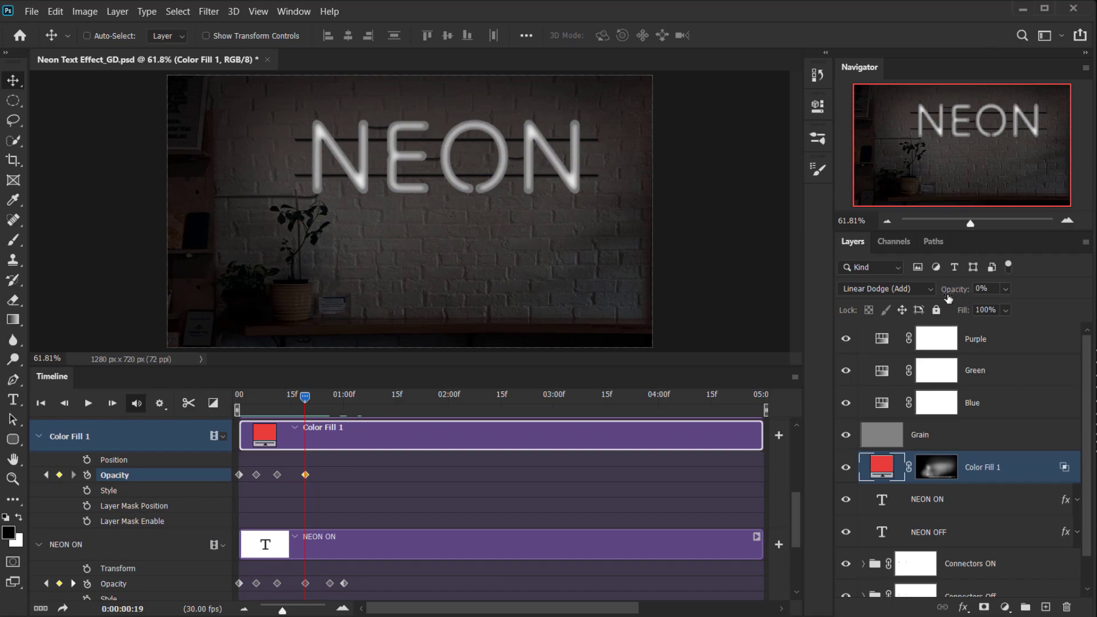
Add Color Fill 1 opacity keyframes of 100% at frame 26 and 0% at 01:00, matching NEON ON's fifth and sixth keyframes.
{"action": "left_click_drag", "start_coordinate": [305, 396], "coordinate": [331, 400]}
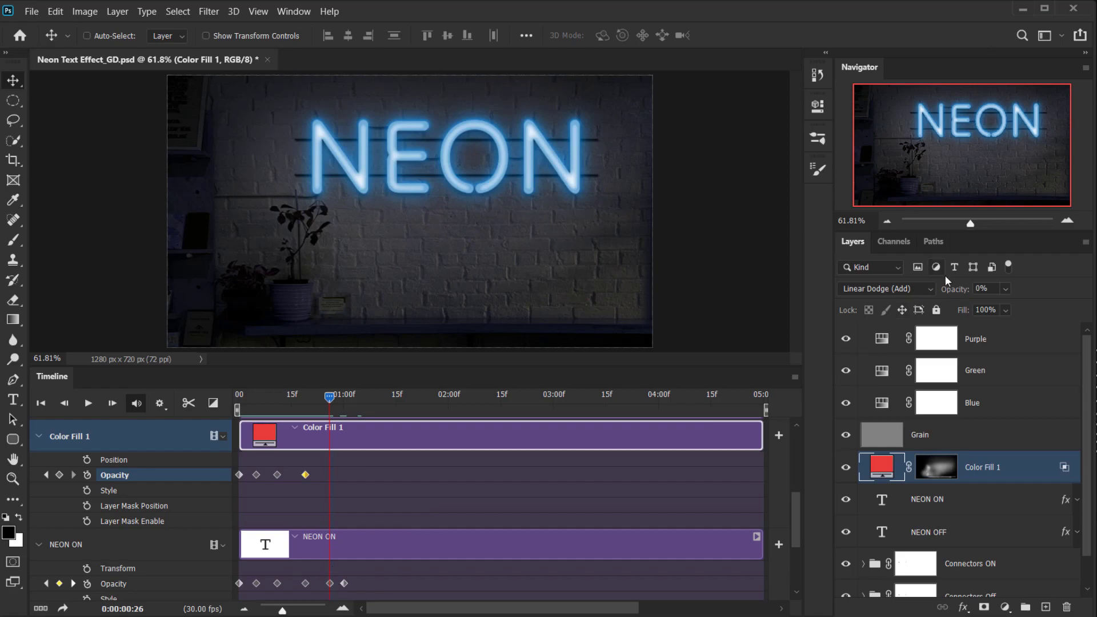
{"action": "left_click_drag", "start_coordinate": [952, 288], "coordinate": [1012, 288]}
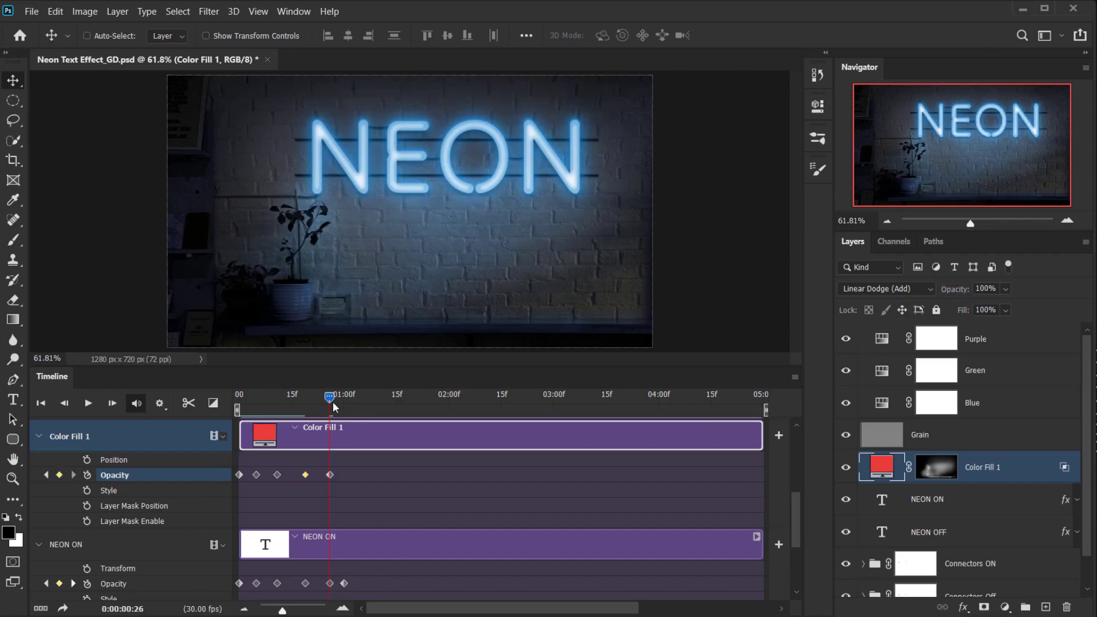
{"action": "left_click_drag", "start_coordinate": [330, 398], "coordinate": [348, 400]}
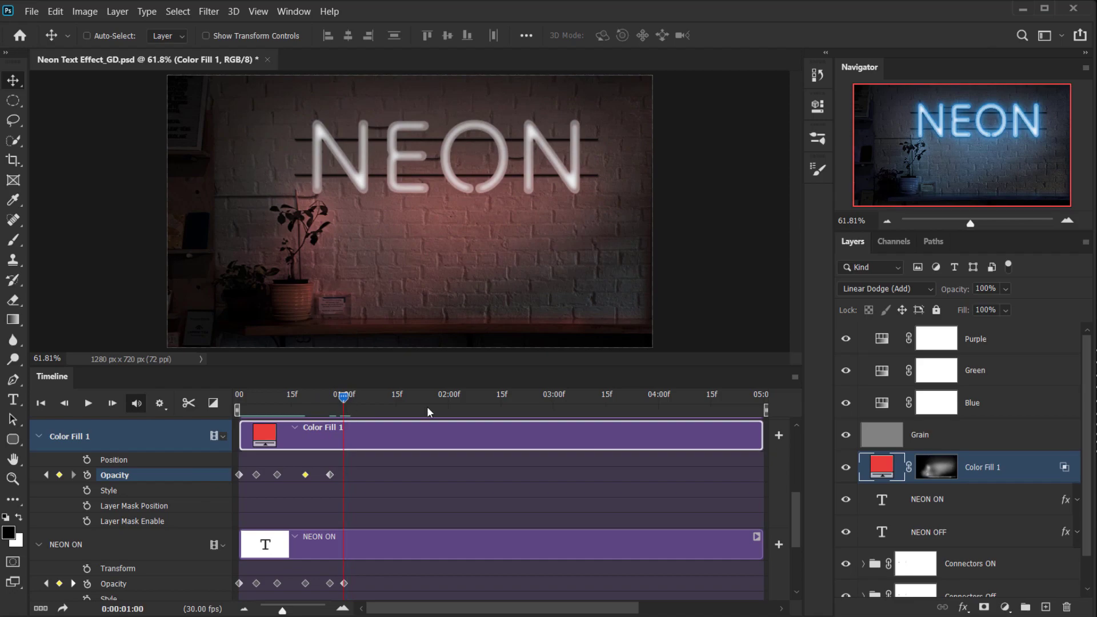
{"action": "left_click_drag", "start_coordinate": [953, 300], "coordinate": [894, 289]}
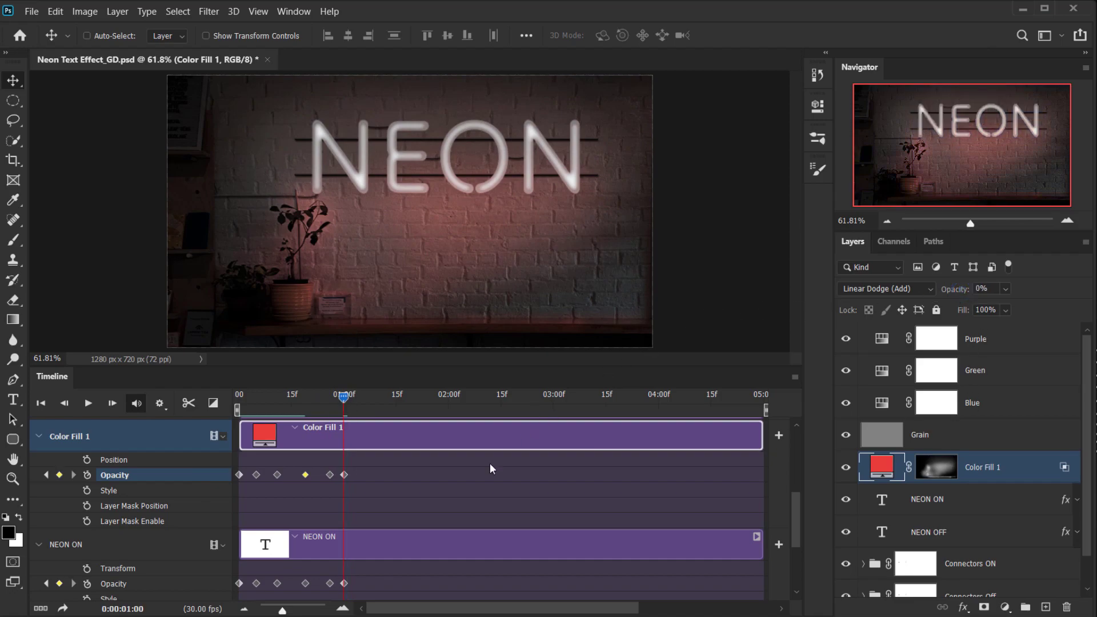
Expand the Connectors ON group's timeline properties and add a 0% opacity keyframe at frame 19.
{"action": "scroll", "coordinate": [409, 511], "scroll_direction": "down", "scroll_amount": 3}
{"action": "scroll", "coordinate": [410, 510], "scroll_direction": "down", "scroll_amount": 1}
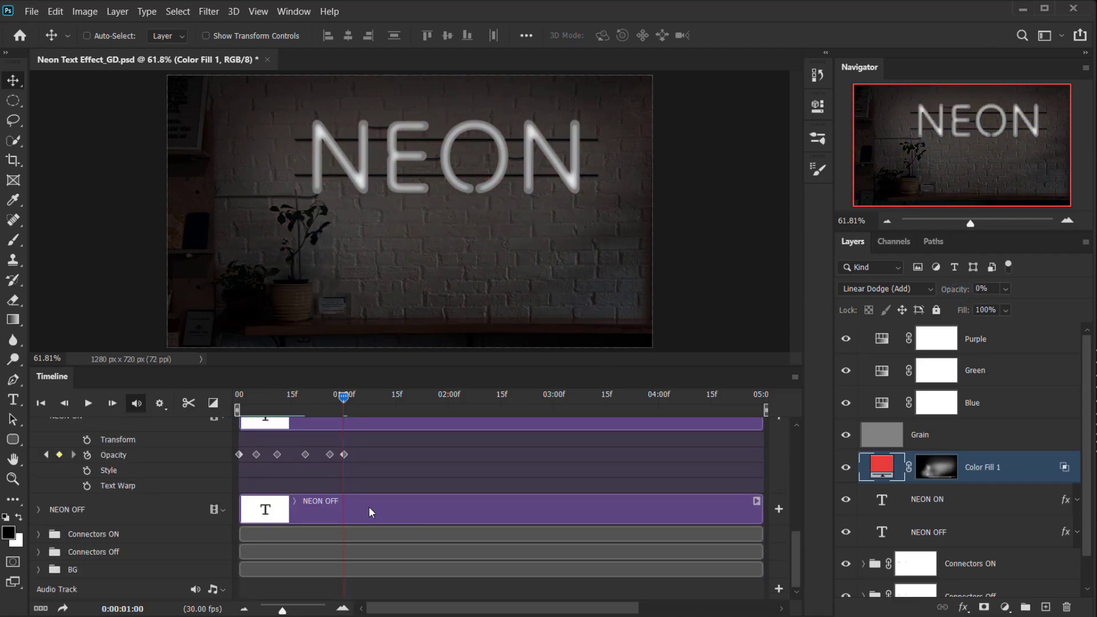
{"action": "left_click", "coordinate": [86, 534]}
{"action": "left_click", "coordinate": [38, 534]}
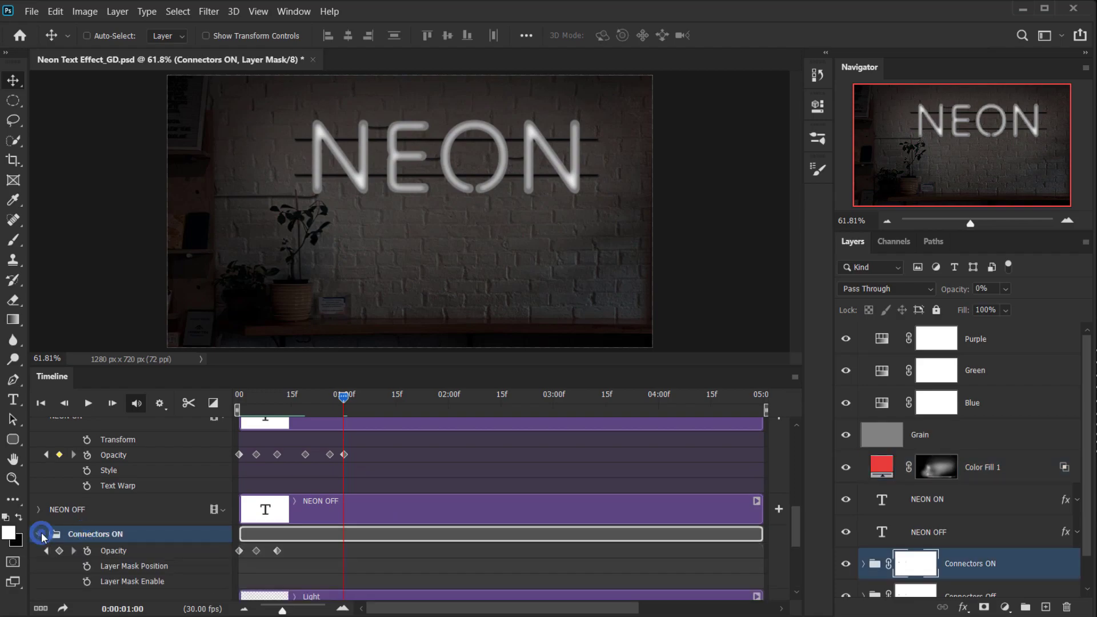
{"action": "left_click_drag", "start_coordinate": [343, 405], "coordinate": [305, 415]}
{"action": "left_click", "coordinate": [59, 551]}
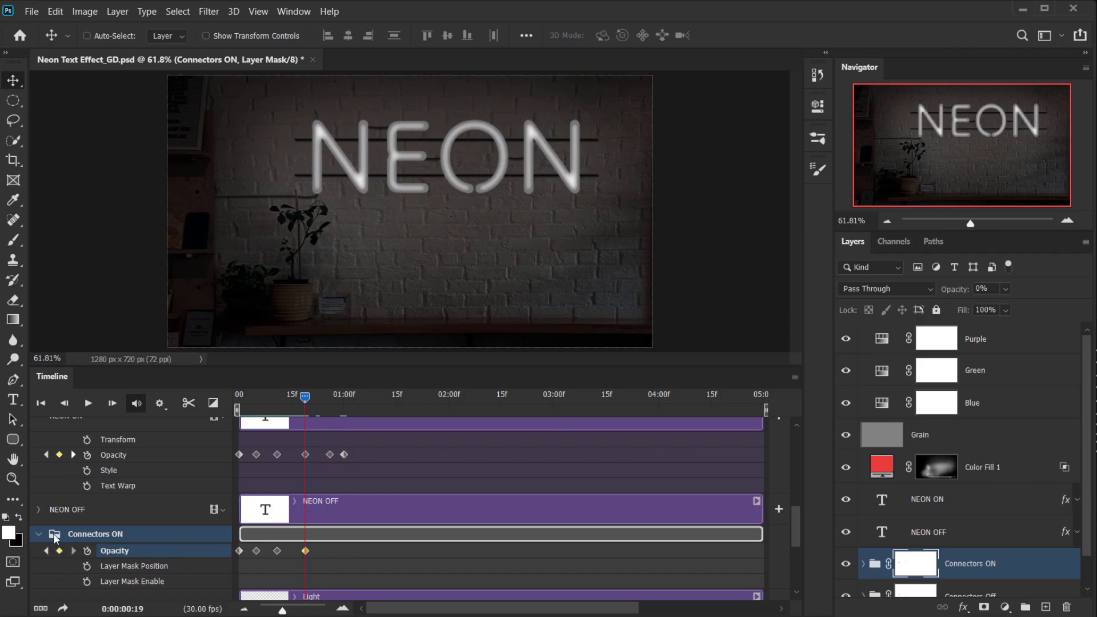
Add Connectors ON opacity keyframes of 100% at frame 26 and 0% at 01:00.
{"action": "left_click_drag", "start_coordinate": [303, 396], "coordinate": [331, 402]}
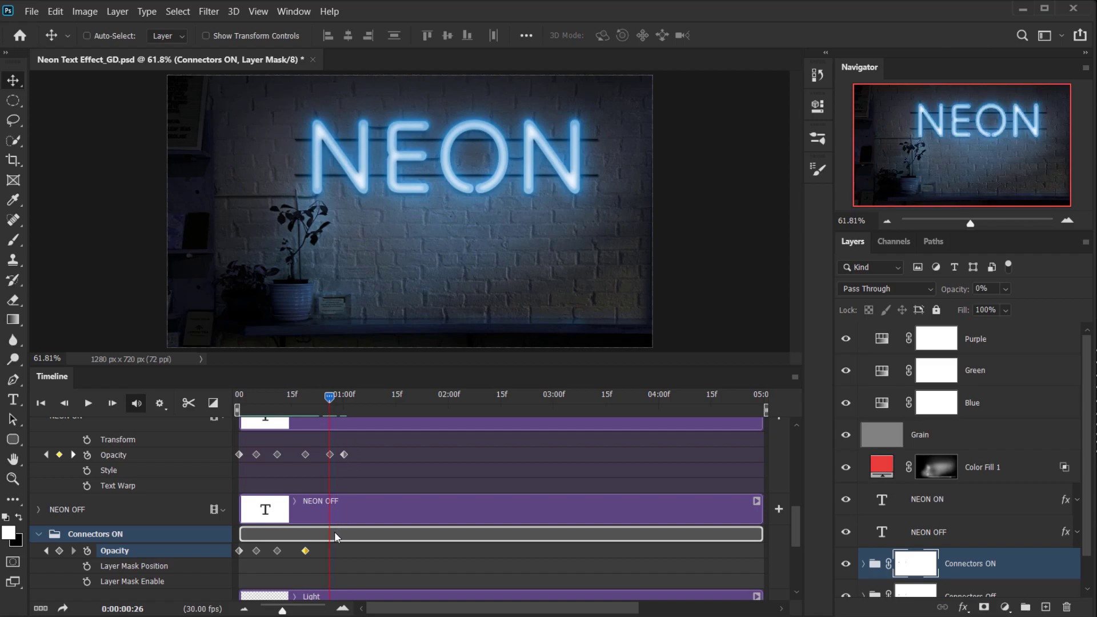
{"action": "left_click", "coordinate": [956, 288]}
{"action": "key", "text": "Return"}
{"action": "left_click_drag", "start_coordinate": [329, 399], "coordinate": [341, 396]}
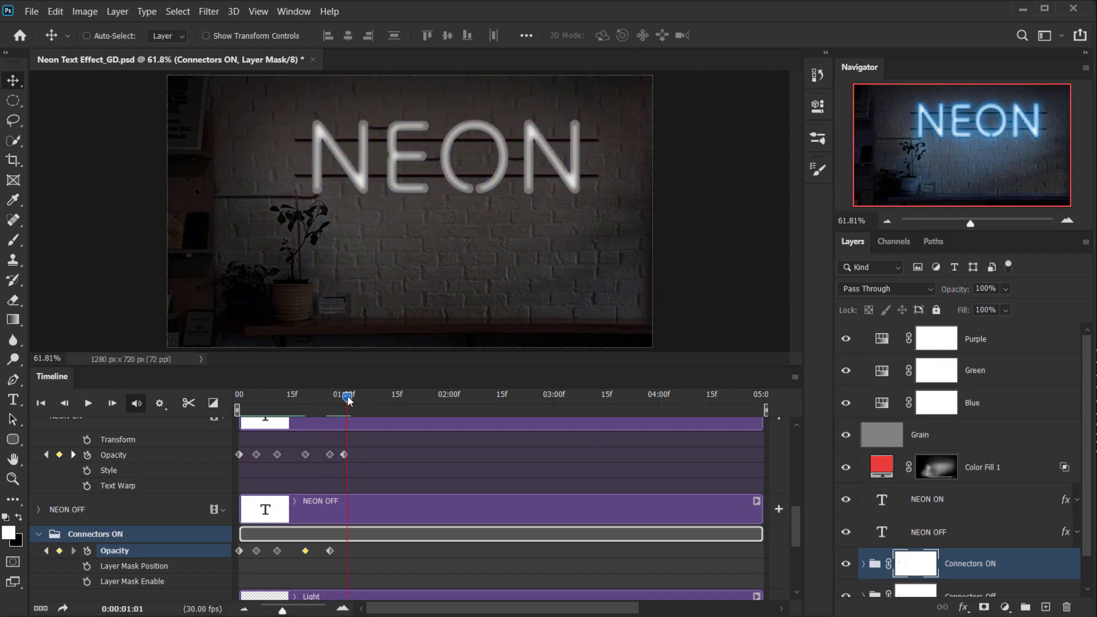
{"action": "left_click", "coordinate": [958, 289]}
{"action": "key", "text": "Return"}
Play the timeline from the start several times to preview the red and blue flickers with glow and connectors.
{"action": "left_click_drag", "start_coordinate": [346, 399], "coordinate": [150, 440]}
{"action": "key", "text": "space"}
{"action": "key", "text": "space"}
{"action": "left_click_drag", "start_coordinate": [352, 399], "coordinate": [150, 419]}
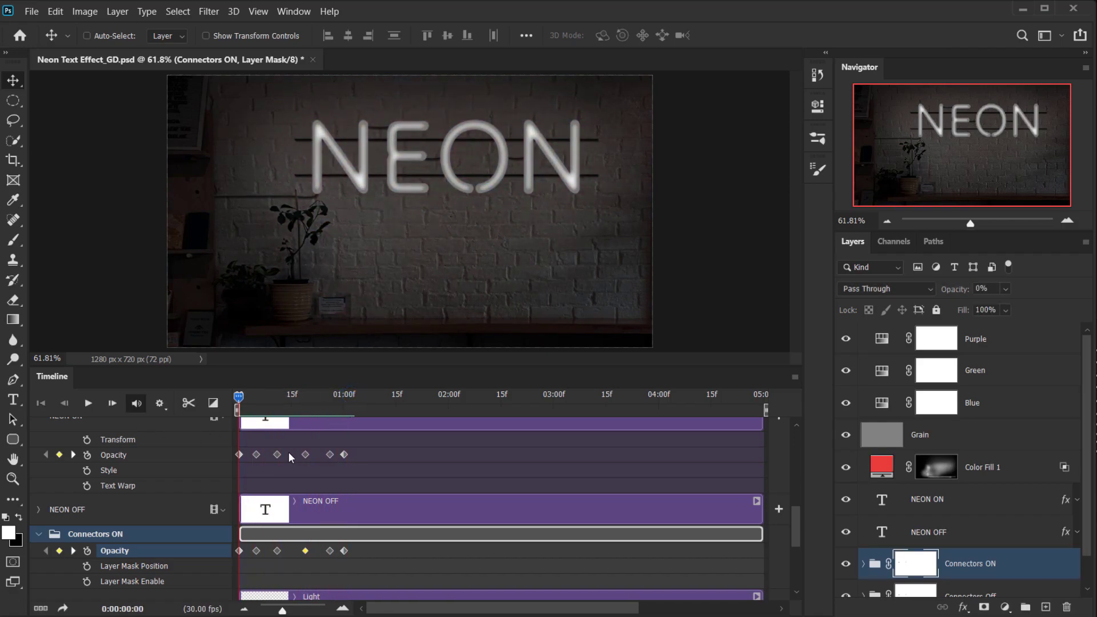
{"action": "key", "text": "space"}
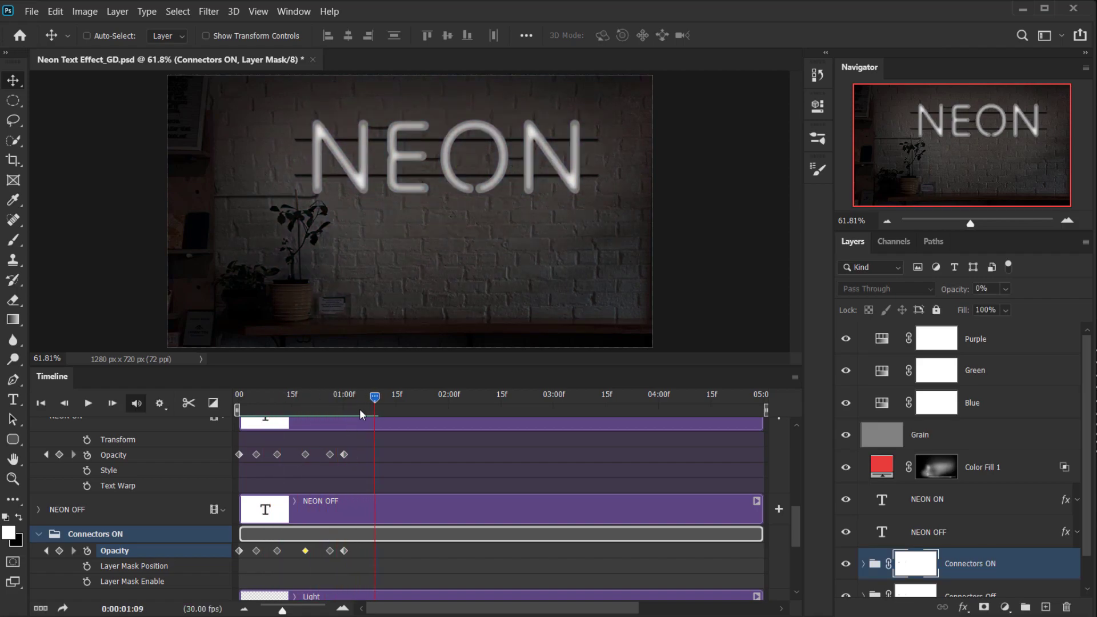
{"action": "key", "text": "space"}
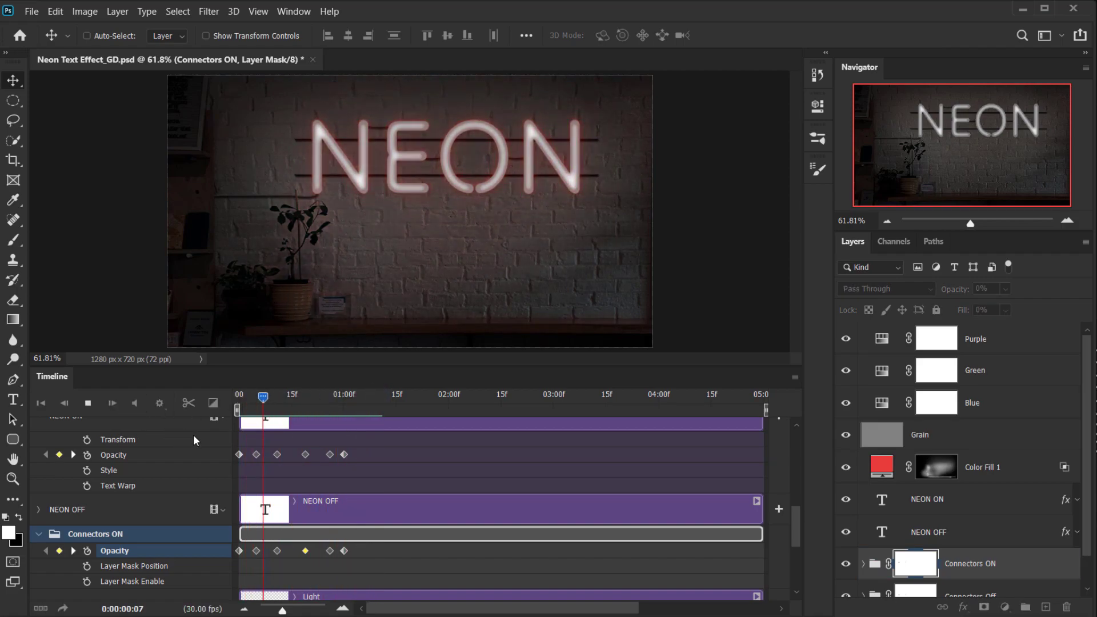
{"action": "key", "text": "space"}
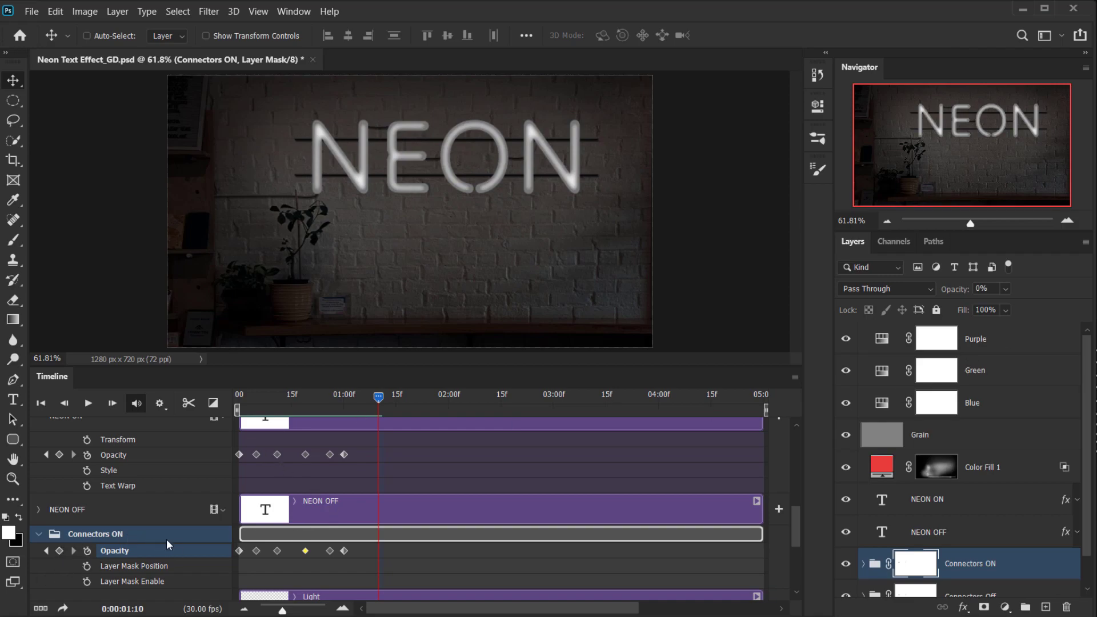
Add NEON ON opacity keyframes for a third flicker: 0% at 01:10, 100% at 01:20 and 0% at 01:29.
{"action": "scroll", "coordinate": [335, 496], "scroll_direction": "up", "scroll_amount": 2}
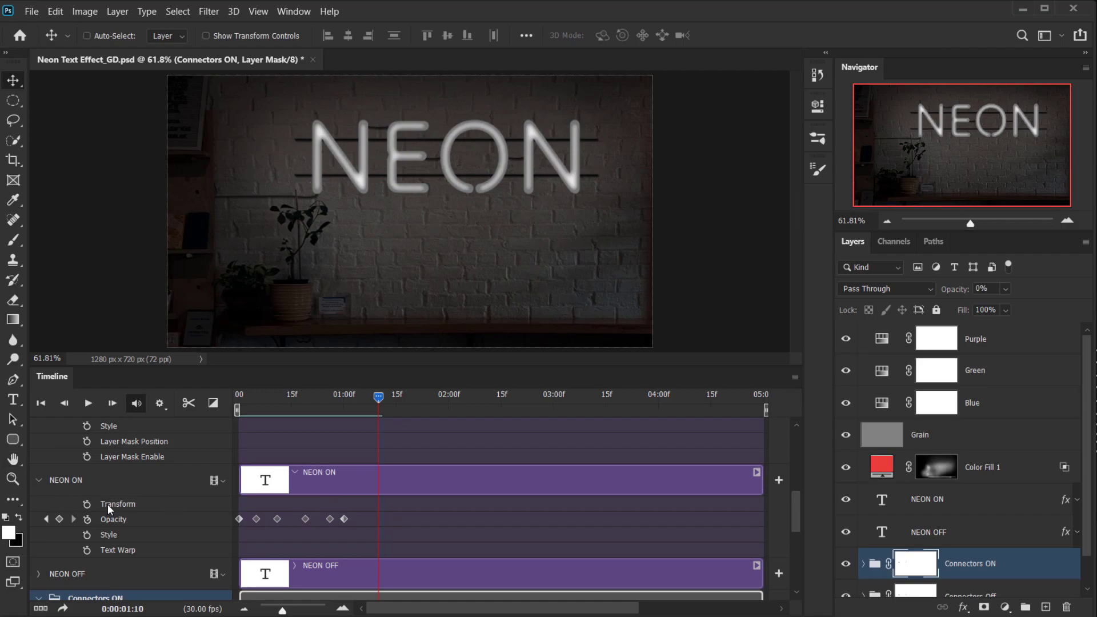
{"action": "left_click", "coordinate": [58, 519]}
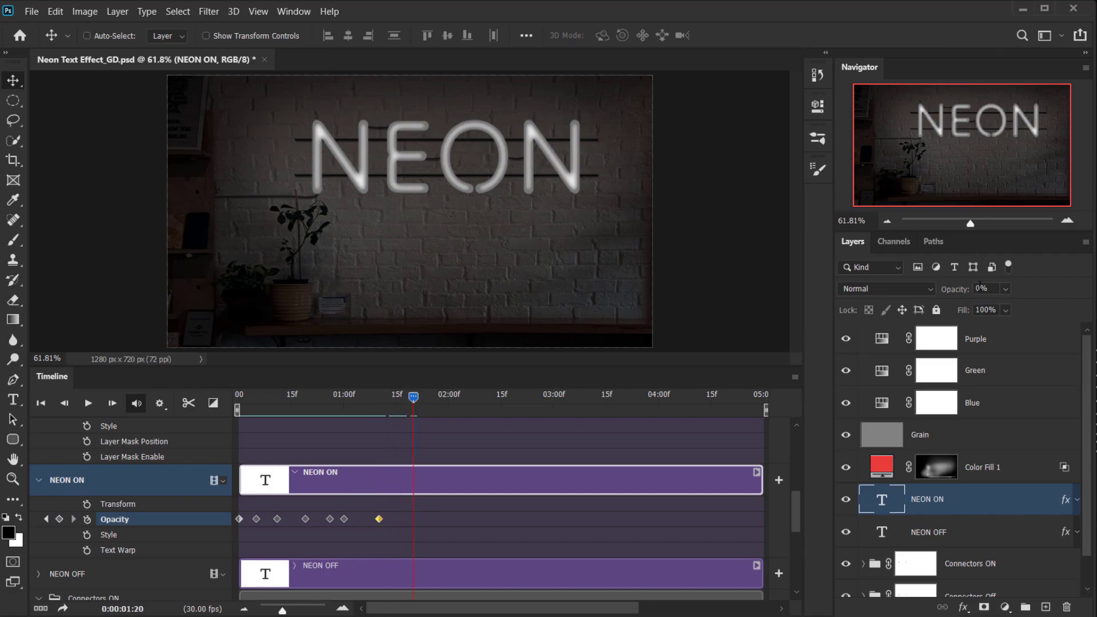
{"action": "left_click_drag", "start_coordinate": [955, 287], "coordinate": [1020, 288]}
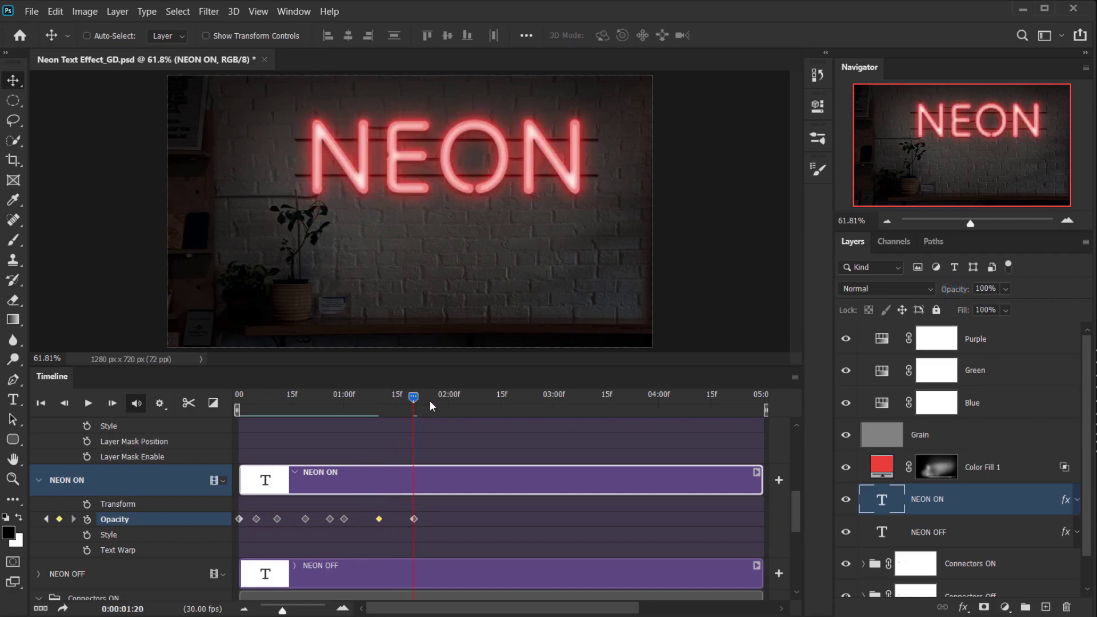
{"action": "left_click_drag", "start_coordinate": [413, 397], "coordinate": [445, 397]}
{"action": "left_click_drag", "start_coordinate": [964, 289], "coordinate": [726, 292]}
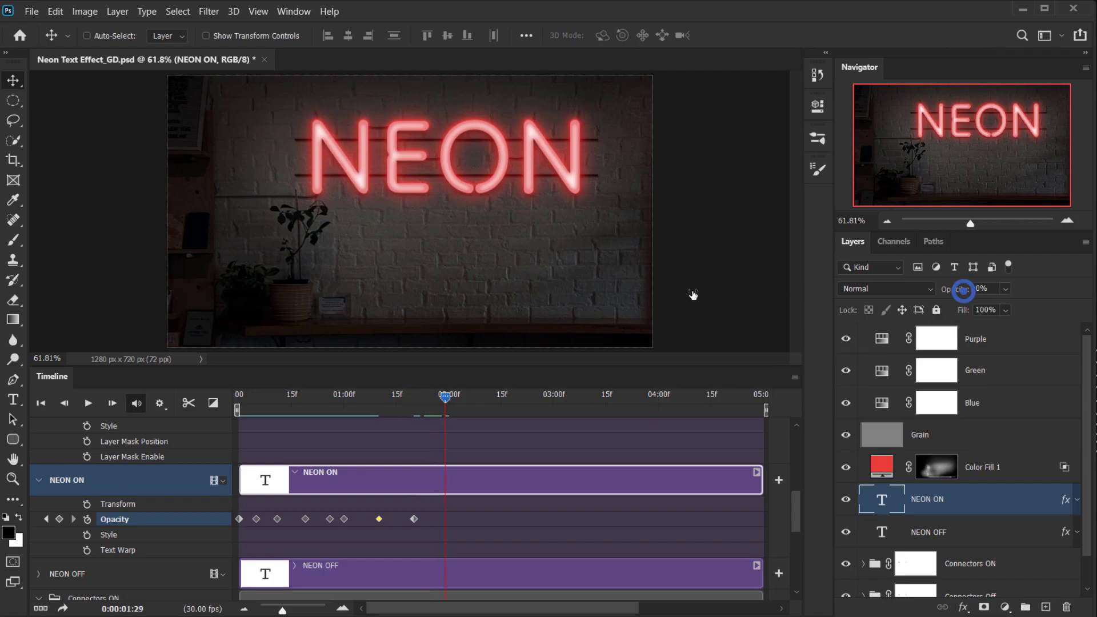
Add Color Fill 1 opacity keyframes matching NEON ON's third flicker: 0% at 01:10, 100% at 01:20 and 0% at 01:29.
{"action": "scroll", "coordinate": [457, 527], "scroll_direction": "up", "scroll_amount": 2}
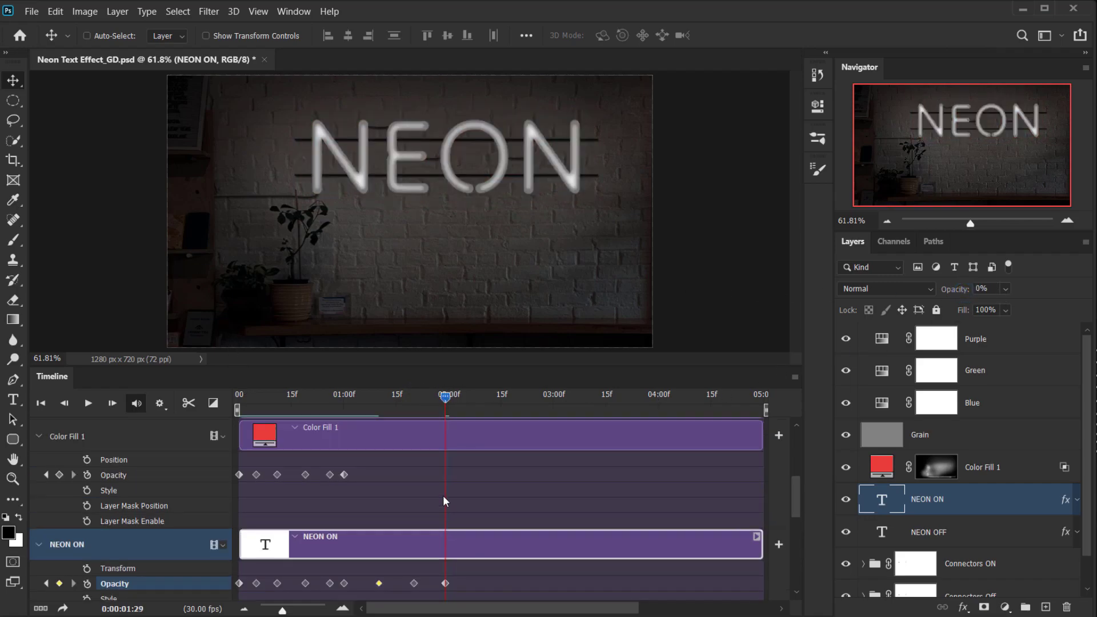
{"action": "left_click_drag", "start_coordinate": [451, 398], "coordinate": [384, 405]}
{"action": "left_click", "coordinate": [61, 475]}
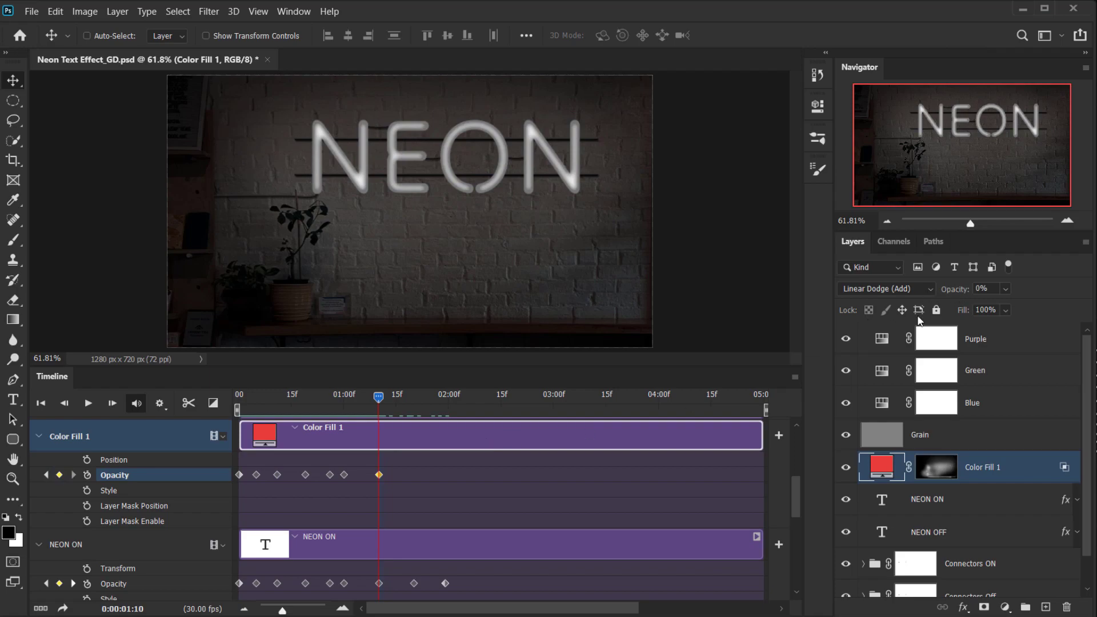
{"action": "left_click_drag", "start_coordinate": [379, 397], "coordinate": [413, 398]}
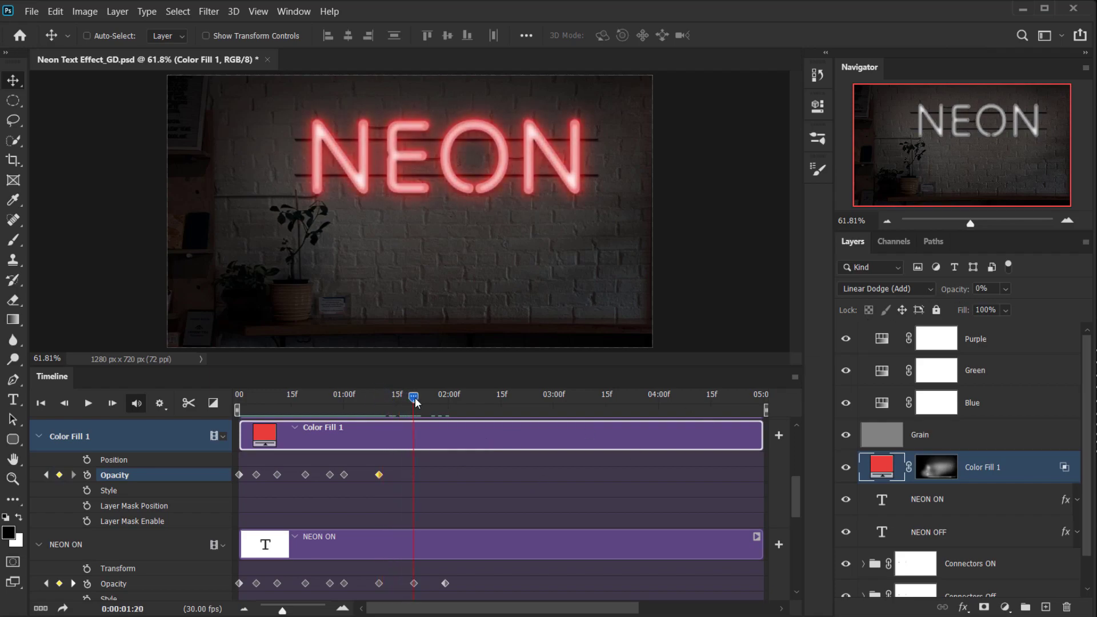
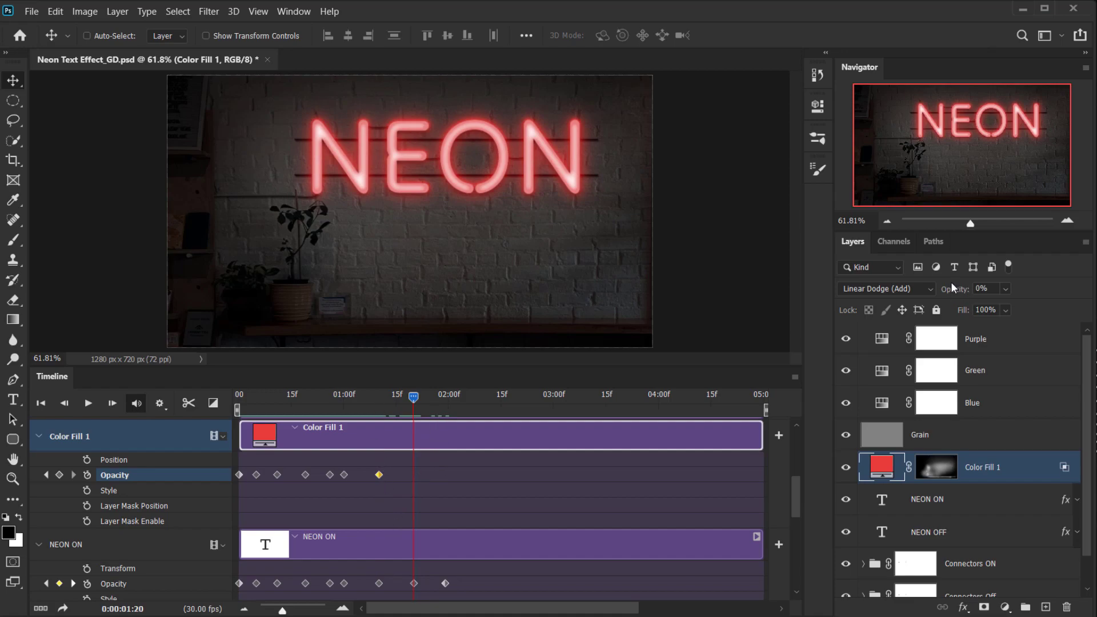
{"action": "key", "text": "0"}
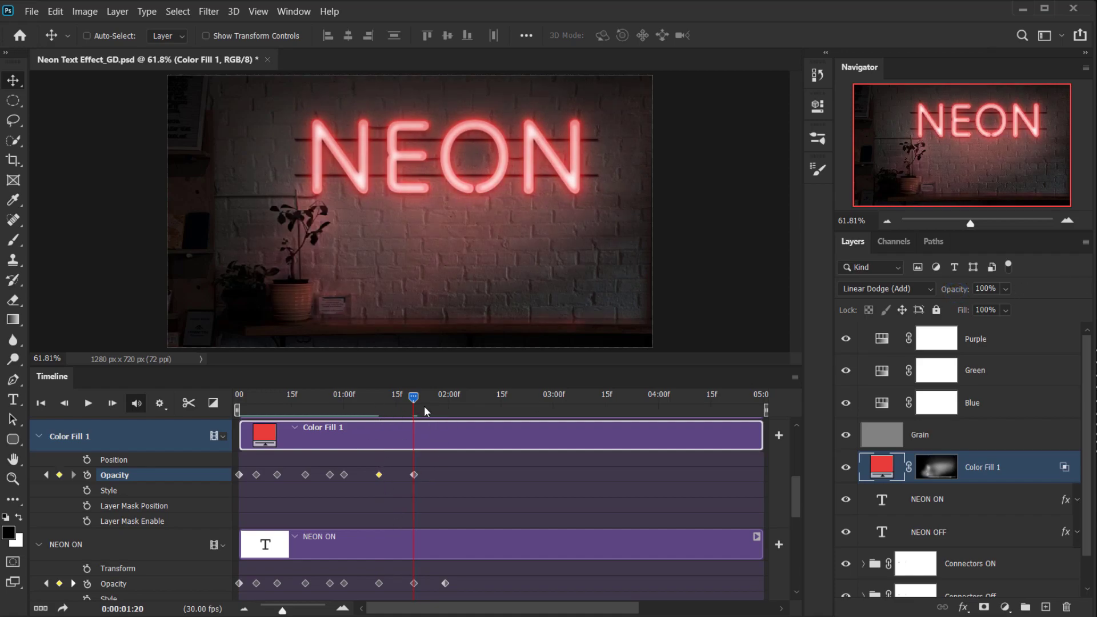
{"action": "left_click_drag", "start_coordinate": [414, 397], "coordinate": [445, 397]}
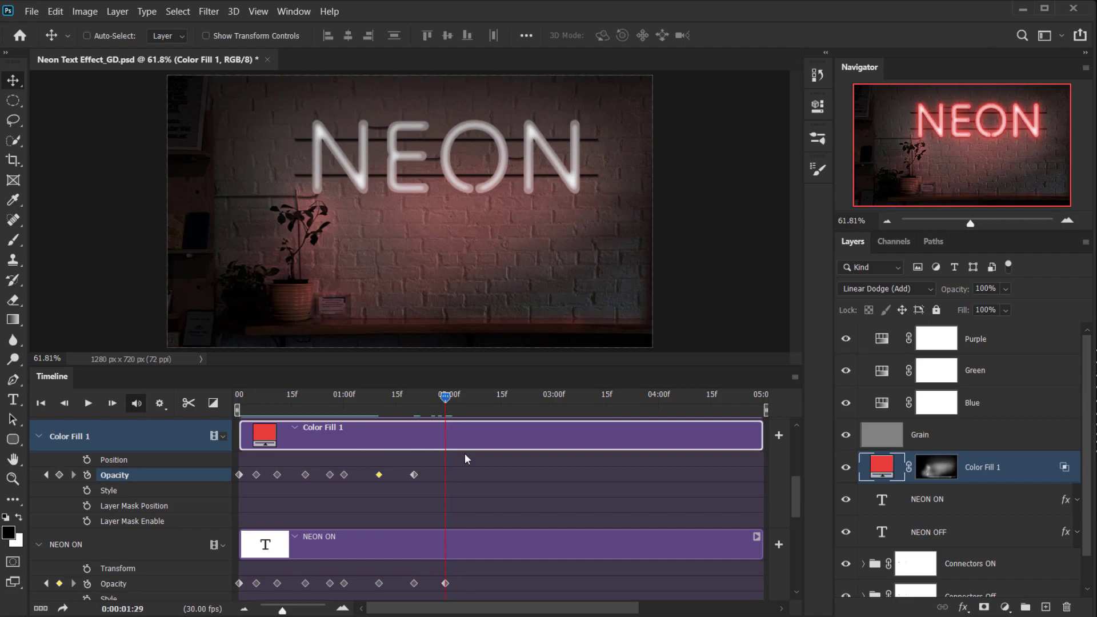
{"action": "left_click_drag", "start_coordinate": [972, 290], "coordinate": [683, 304]}
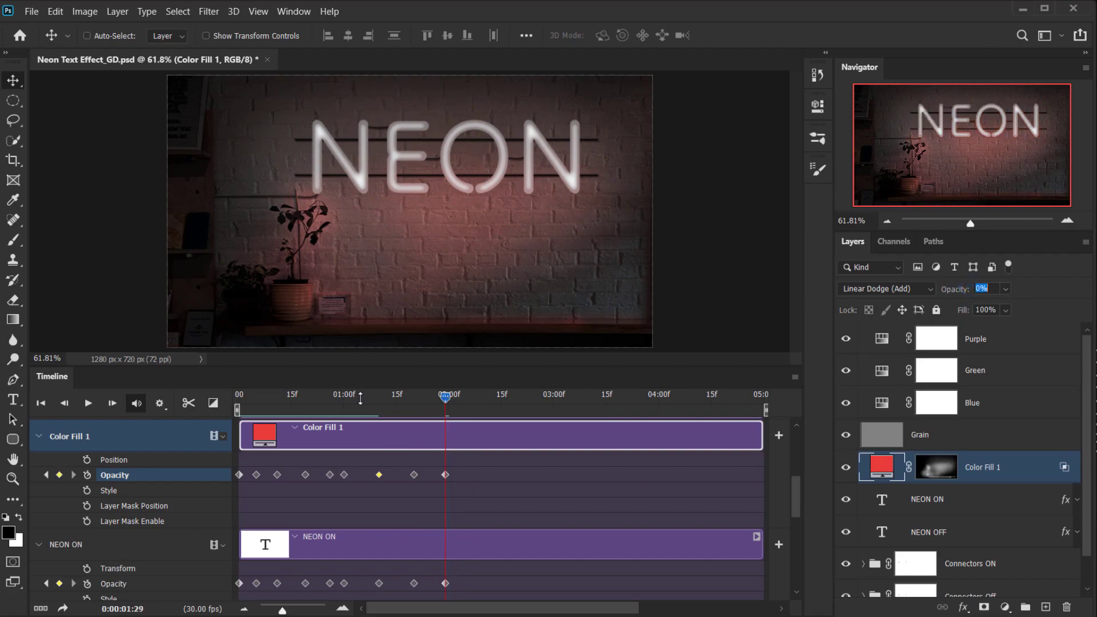
{"action": "scroll", "coordinate": [453, 541], "scroll_direction": "up", "scroll_amount": 2}
{"action": "scroll", "coordinate": [453, 541], "scroll_direction": "up", "scroll_amount": 1}
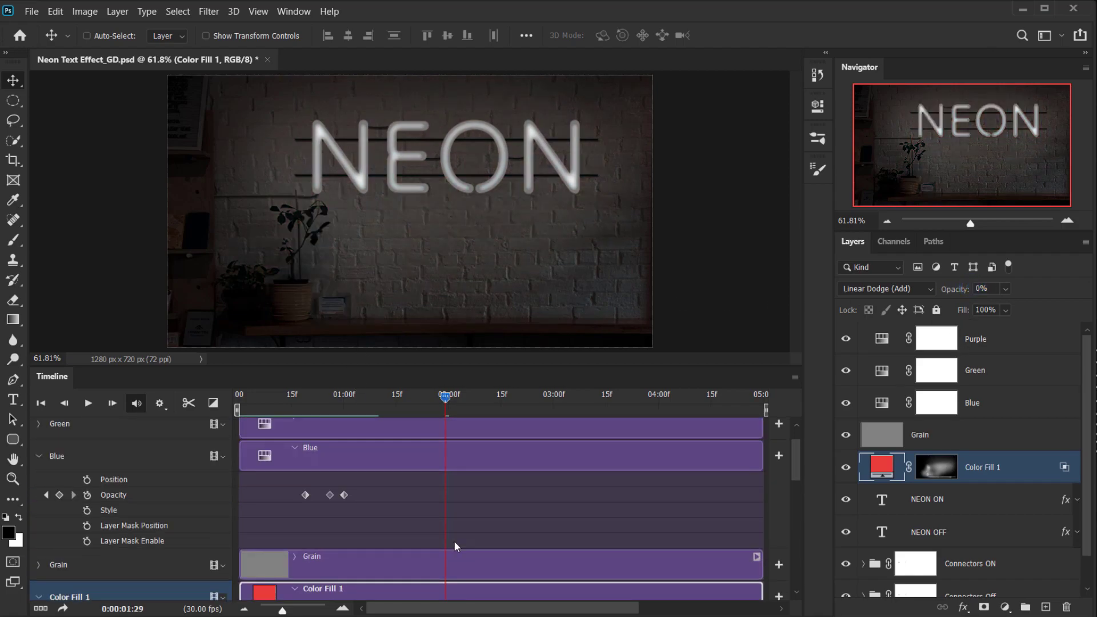
{"action": "scroll", "coordinate": [457, 536], "scroll_direction": "down", "scroll_amount": 1}
{"action": "scroll", "coordinate": [457, 536], "scroll_direction": "down", "scroll_amount": 2}
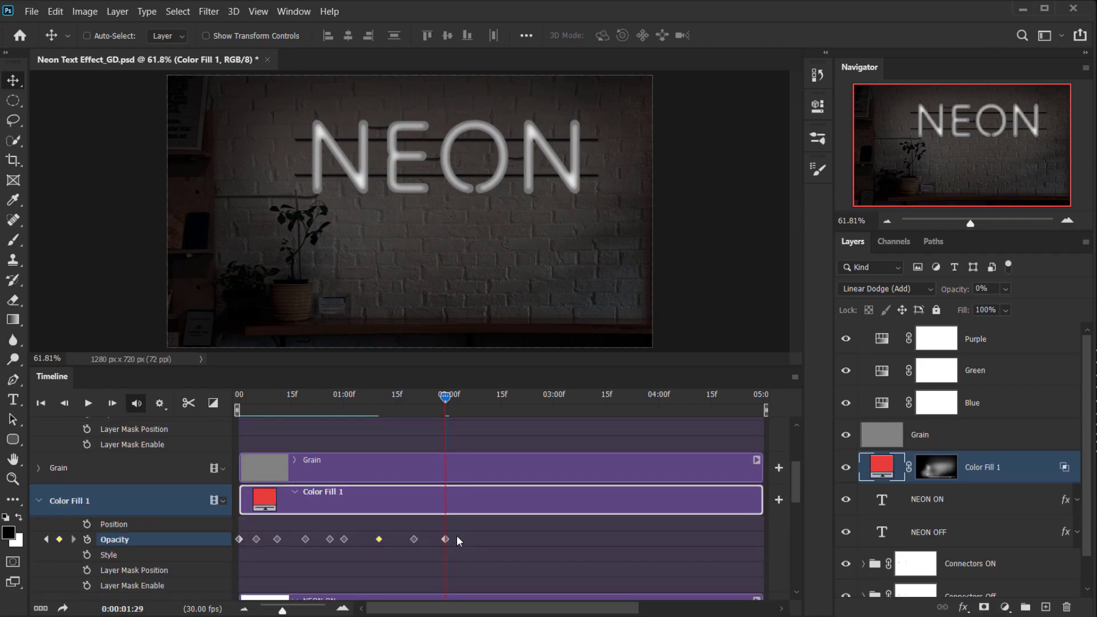
Enable opacity keyframing on the Green layer with a 0% keyframe at 01:10, aligned with Color Fill 1's keyframe.
{"action": "scroll", "coordinate": [457, 536], "scroll_direction": "up", "scroll_amount": 5}
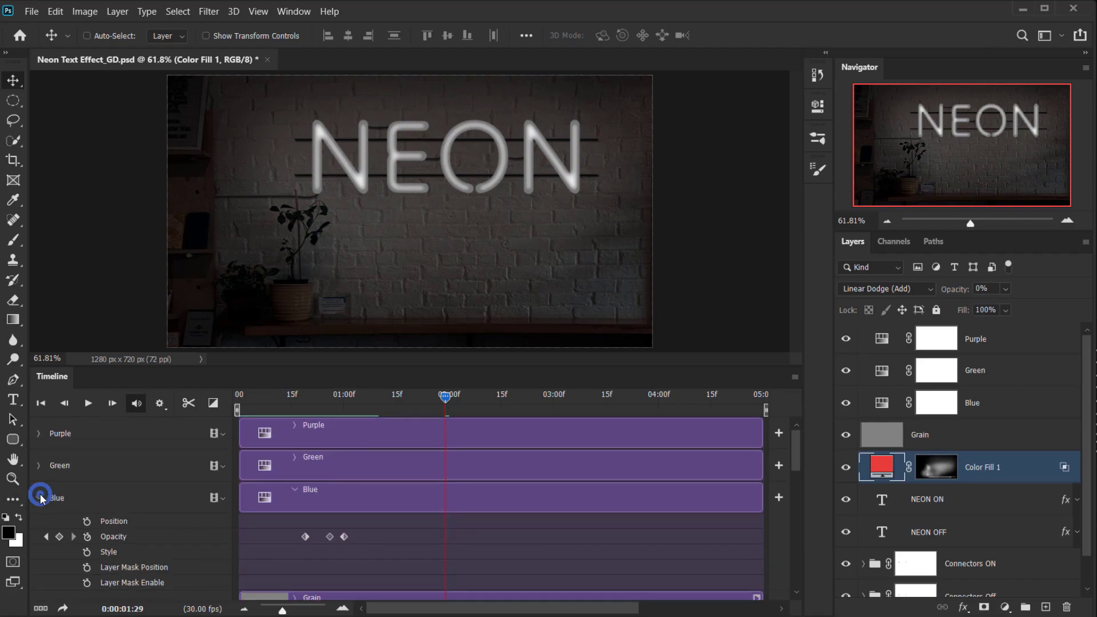
{"action": "left_click", "coordinate": [38, 497]}
{"action": "left_click", "coordinate": [39, 466]}
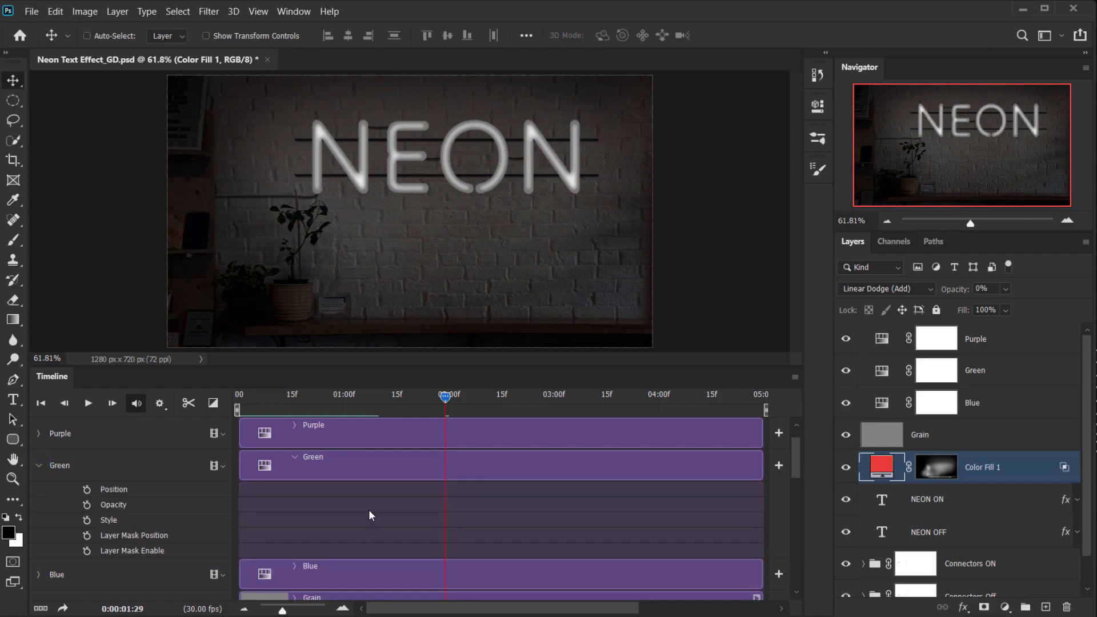
{"action": "scroll", "coordinate": [372, 514], "scroll_direction": "down", "scroll_amount": 4}
{"action": "left_click_drag", "start_coordinate": [446, 400], "coordinate": [375, 413]}
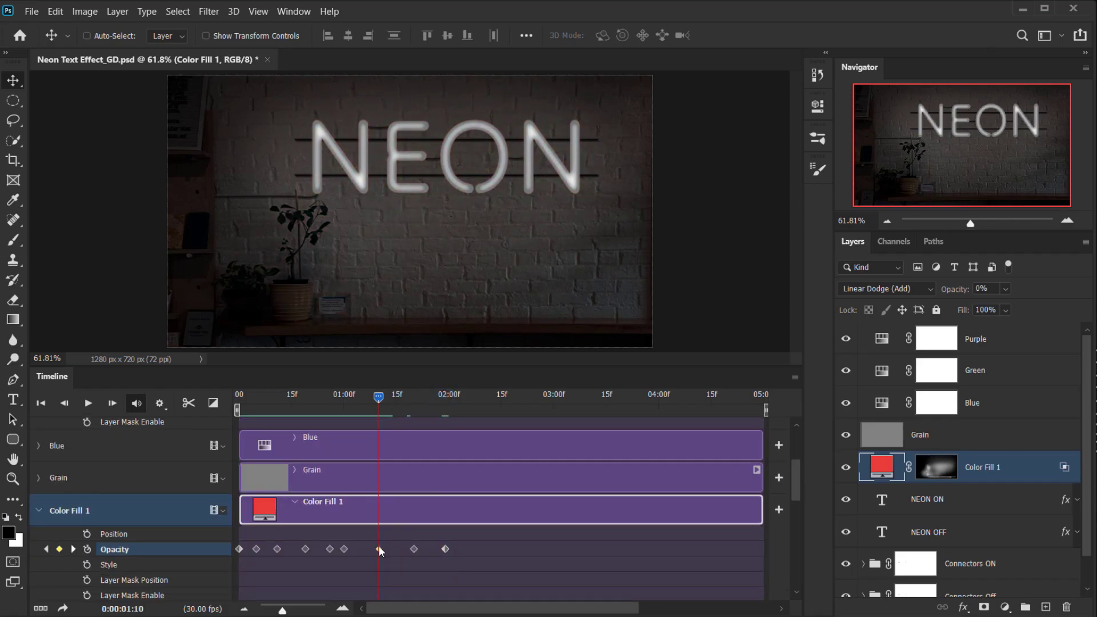
{"action": "scroll", "coordinate": [382, 549], "scroll_direction": "up", "scroll_amount": 3}
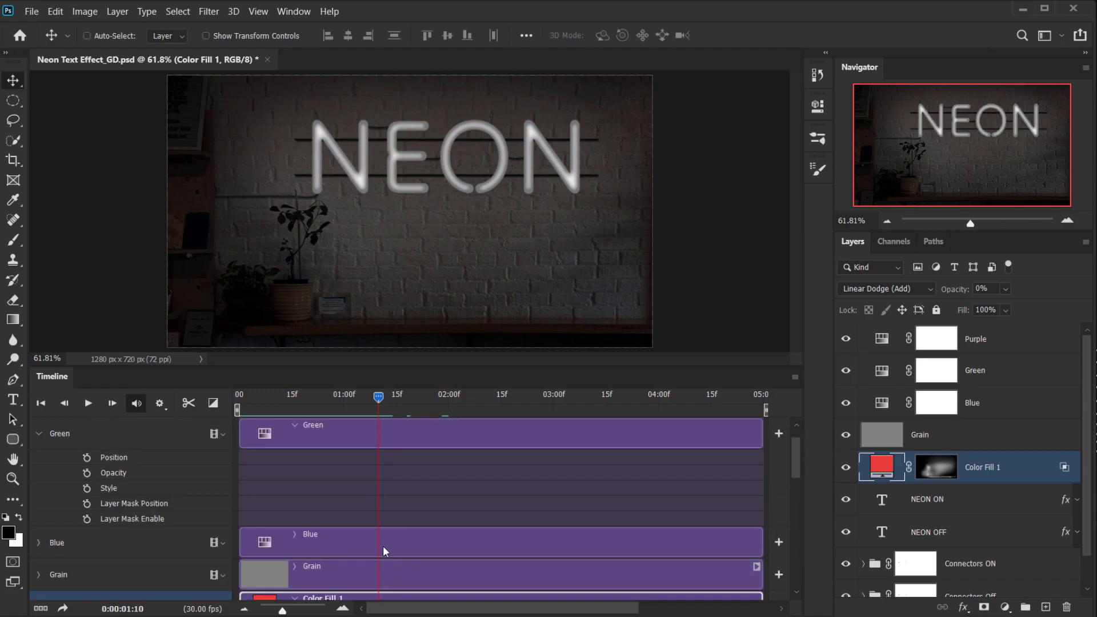
{"action": "left_click", "coordinate": [385, 437]}
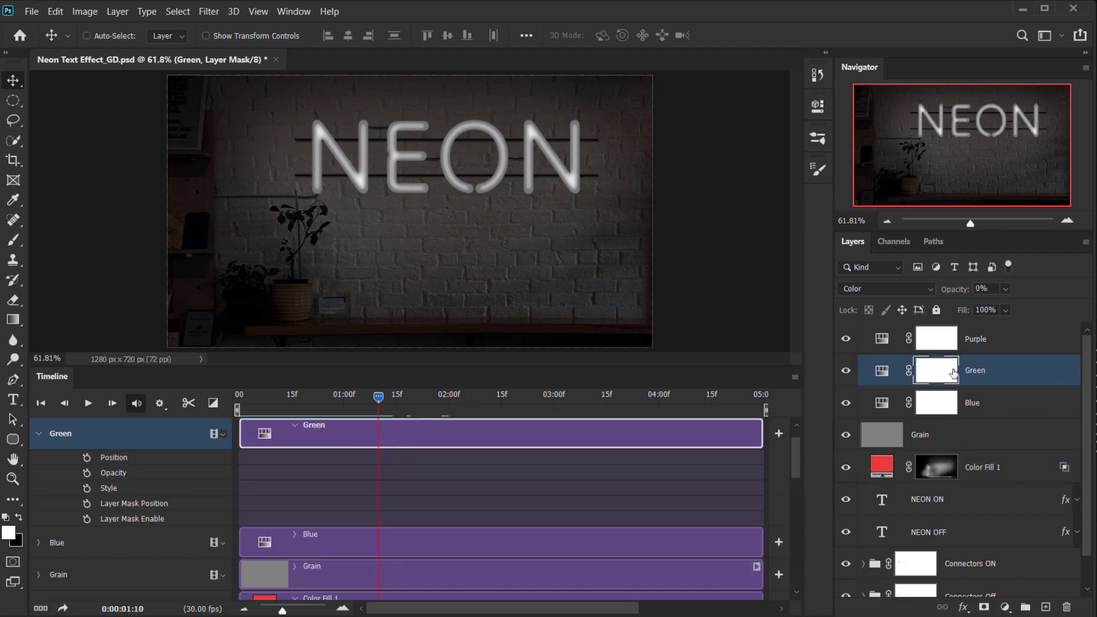
{"action": "left_click", "coordinate": [87, 472]}
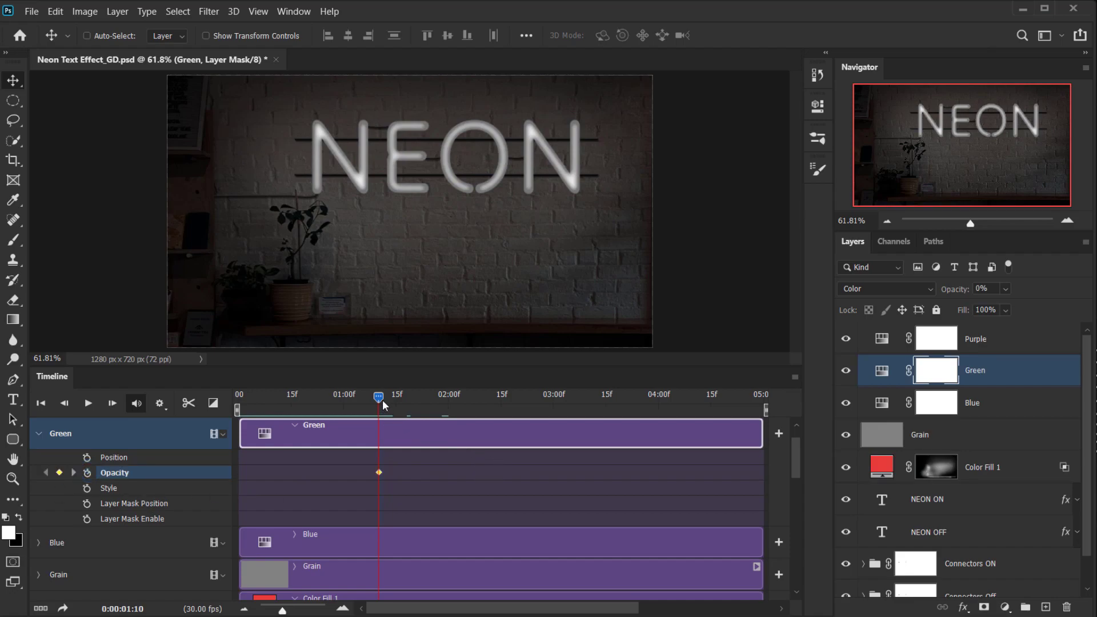
Add Green opacity keyframes of 100% at 01:20 and 0% at 01:29, matching Color Fill 1's third flicker.
{"action": "scroll", "coordinate": [411, 459], "scroll_direction": "down", "scroll_amount": 1}
{"action": "left_click_drag", "start_coordinate": [385, 399], "coordinate": [418, 399]}
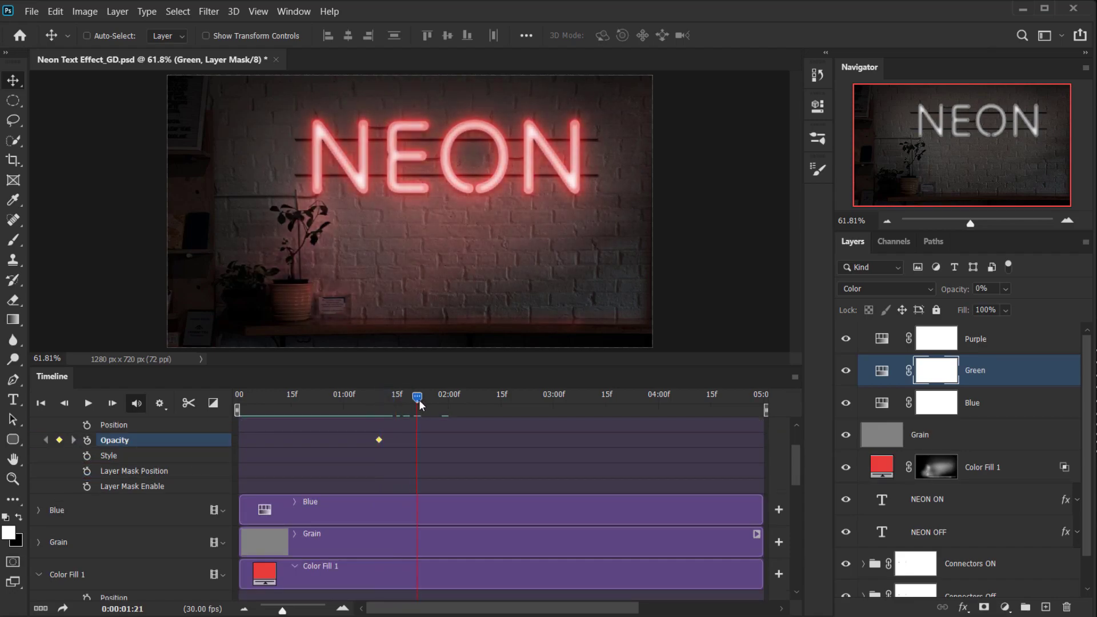
{"action": "scroll", "coordinate": [443, 464], "scroll_direction": "down", "scroll_amount": 2}
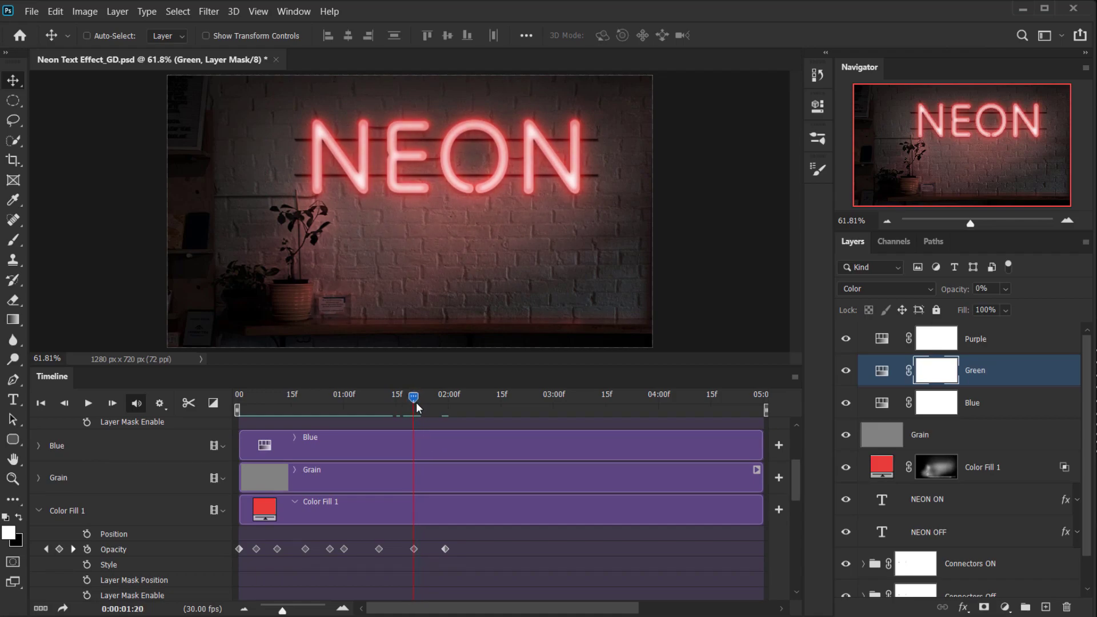
{"action": "scroll", "coordinate": [457, 510], "scroll_direction": "up", "scroll_amount": 4}
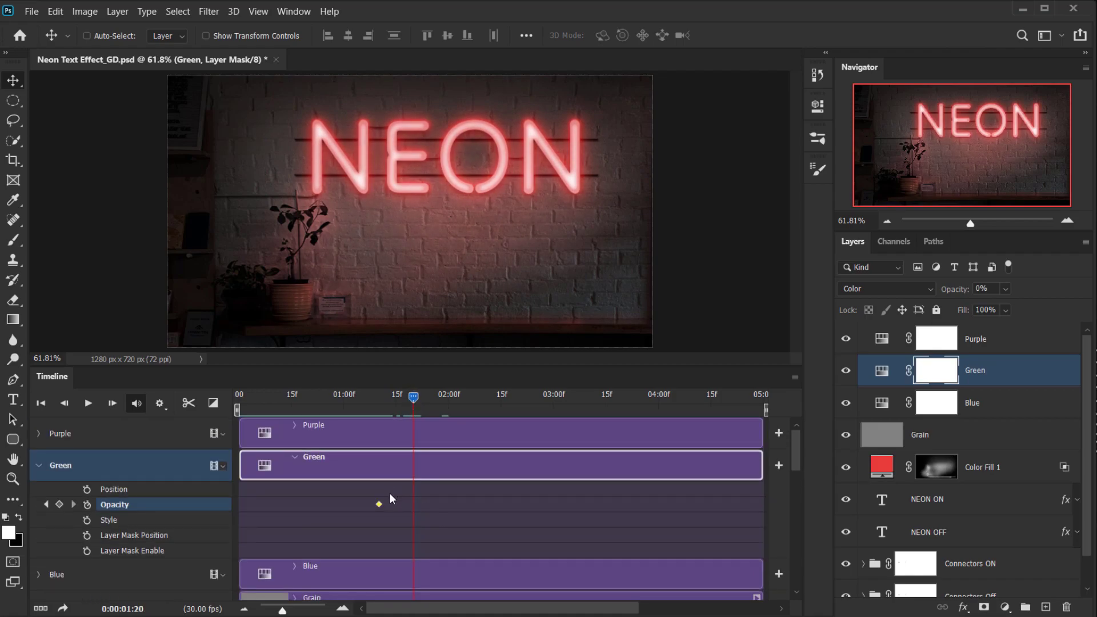
{"action": "left_click_drag", "start_coordinate": [964, 295], "coordinate": [1006, 295]}
{"action": "scroll", "coordinate": [444, 495], "scroll_direction": "down", "scroll_amount": 5}
{"action": "left_click_drag", "start_coordinate": [419, 399], "coordinate": [446, 397]}
{"action": "scroll", "coordinate": [547, 471], "scroll_direction": "up", "scroll_amount": 5}
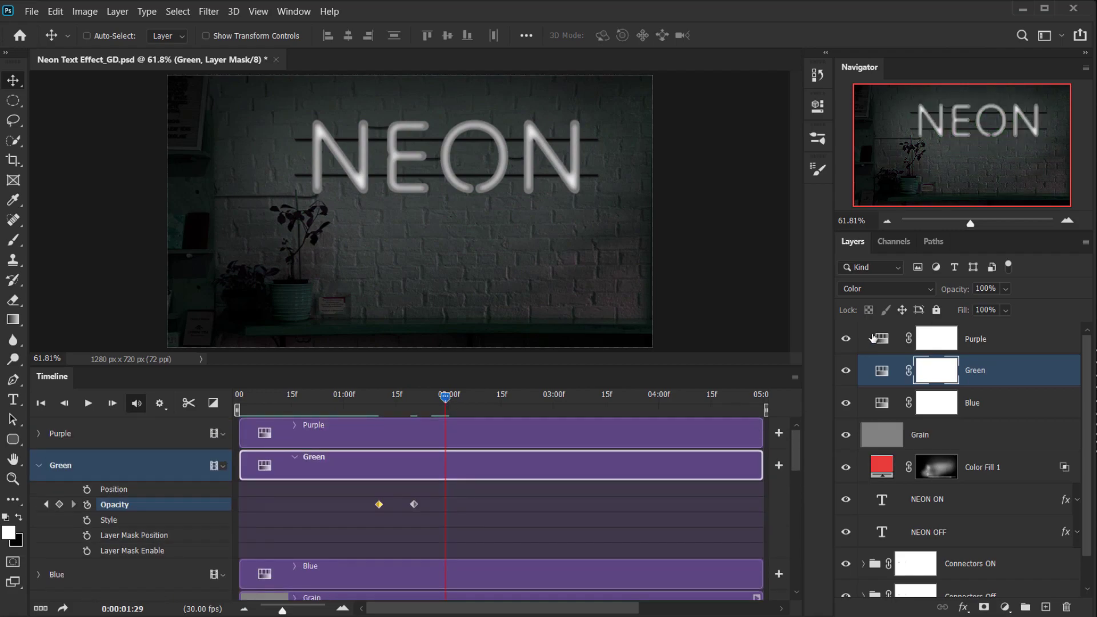
{"action": "left_click_drag", "start_coordinate": [962, 290], "coordinate": [500, 294]}
Add a 0% opacity keyframe to the Connectors ON group at 01:10, aligned with NEON ON's keyframe.
{"action": "scroll", "coordinate": [548, 486], "scroll_direction": "down", "scroll_amount": 8}
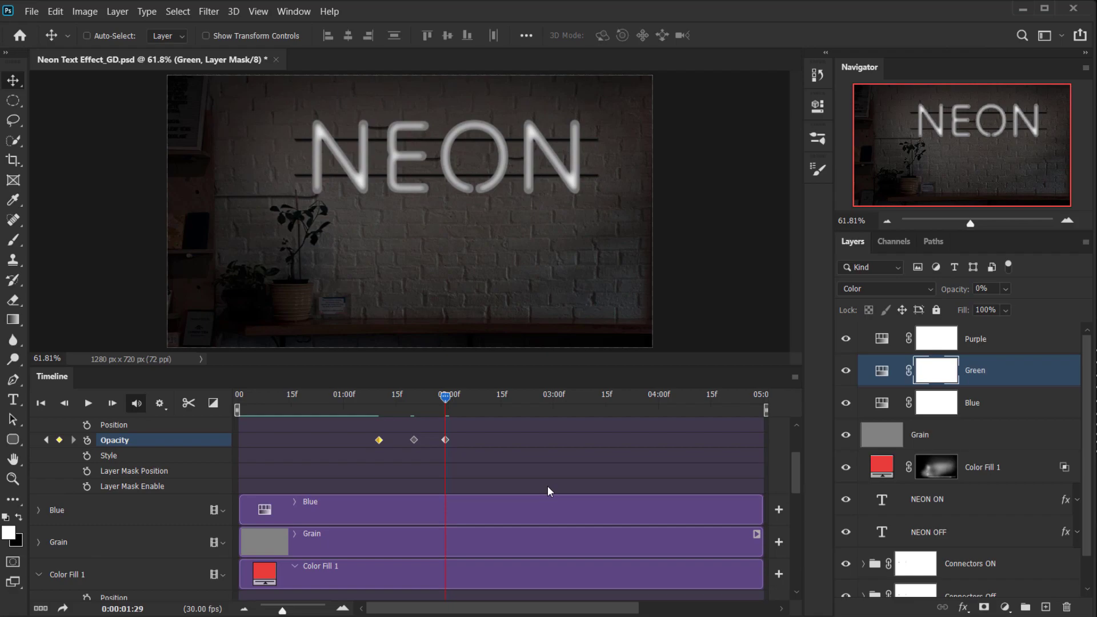
{"action": "scroll", "coordinate": [547, 492], "scroll_direction": "down", "scroll_amount": 2}
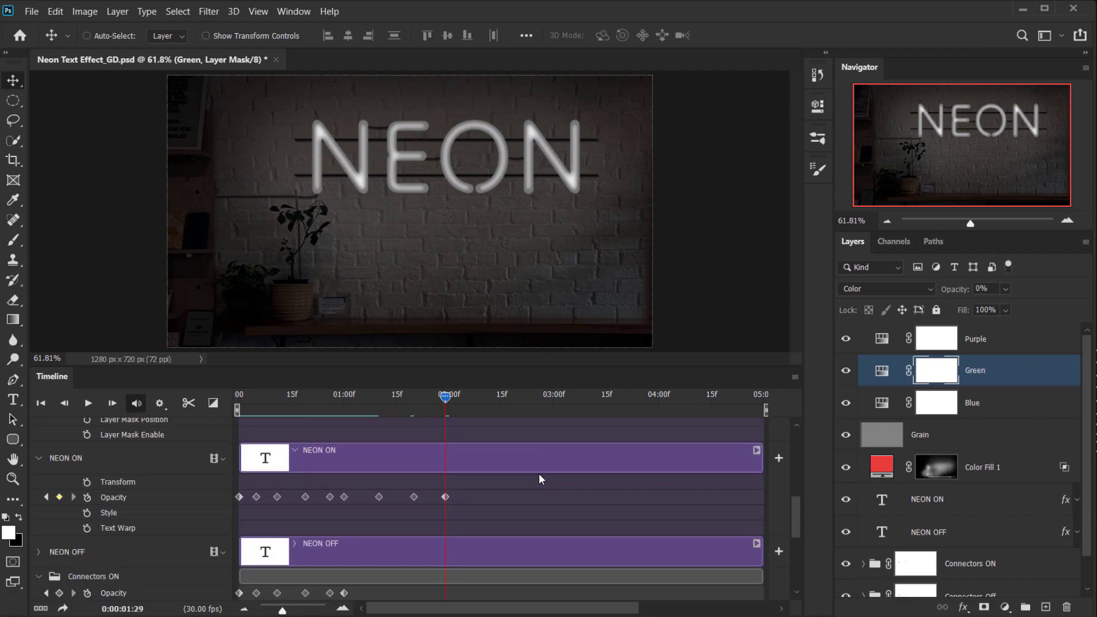
{"action": "scroll", "coordinate": [510, 504], "scroll_direction": "up", "scroll_amount": 3}
{"action": "scroll", "coordinate": [510, 504], "scroll_direction": "down", "scroll_amount": 5}
{"action": "scroll", "coordinate": [510, 499], "scroll_direction": "down", "scroll_amount": 3}
{"action": "scroll", "coordinate": [441, 495], "scroll_direction": "up", "scroll_amount": 3}
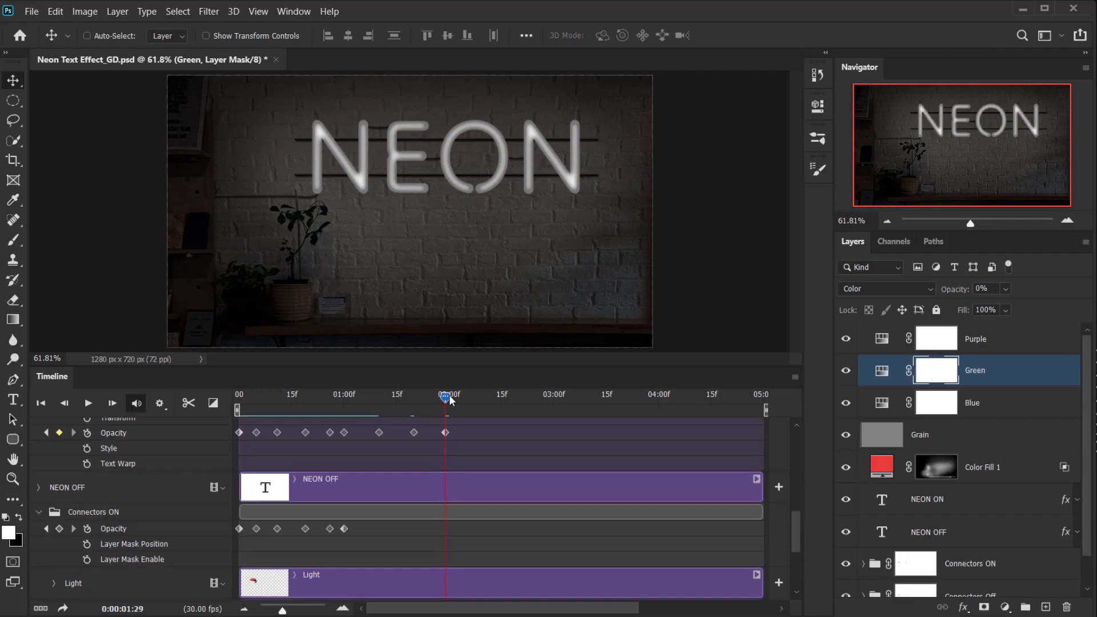
{"action": "left_click", "coordinate": [379, 411]}
{"action": "left_click", "coordinate": [381, 434]}
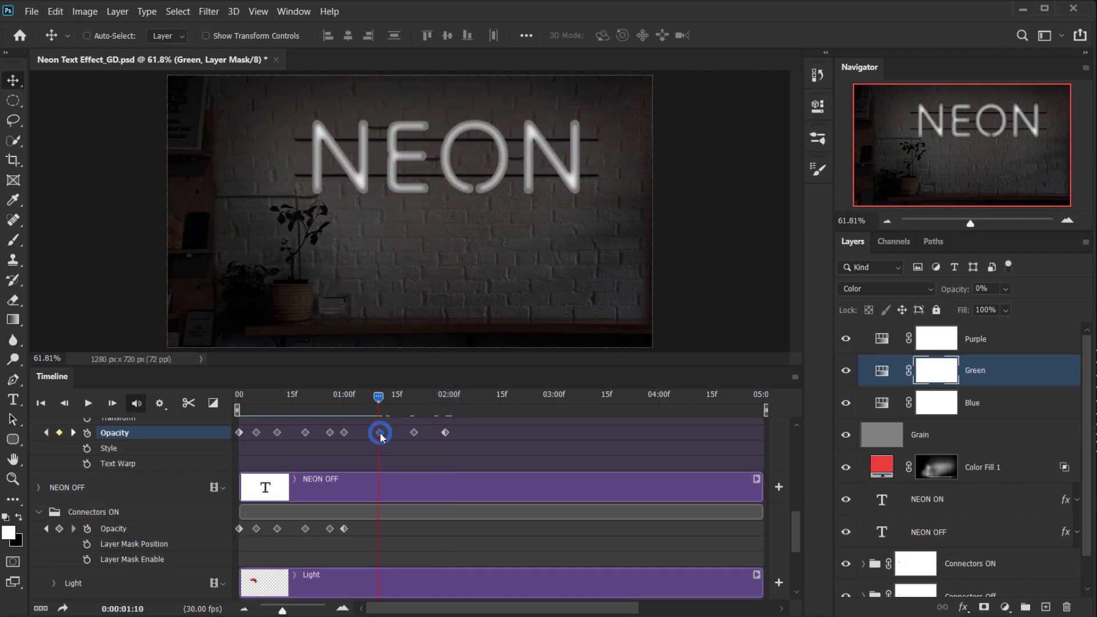
{"action": "left_click", "coordinate": [382, 515]}
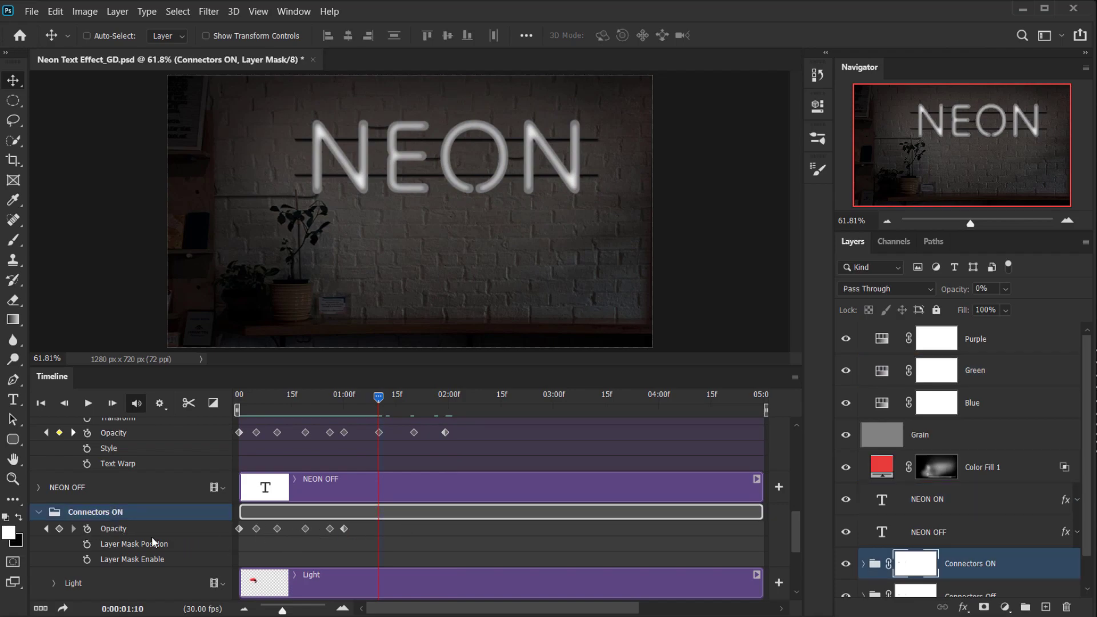
{"action": "left_click", "coordinate": [60, 528]}
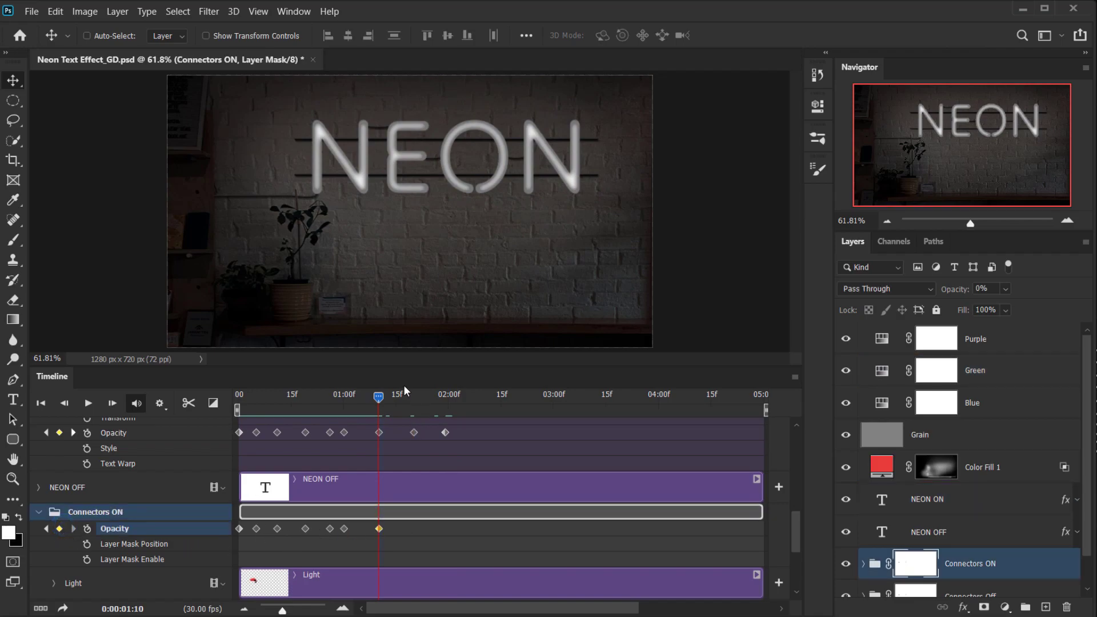
Add Connectors ON opacity keyframes of 100% at 01:20 and 0% at 01:29.
{"action": "left_click_drag", "start_coordinate": [378, 397], "coordinate": [415, 400]}
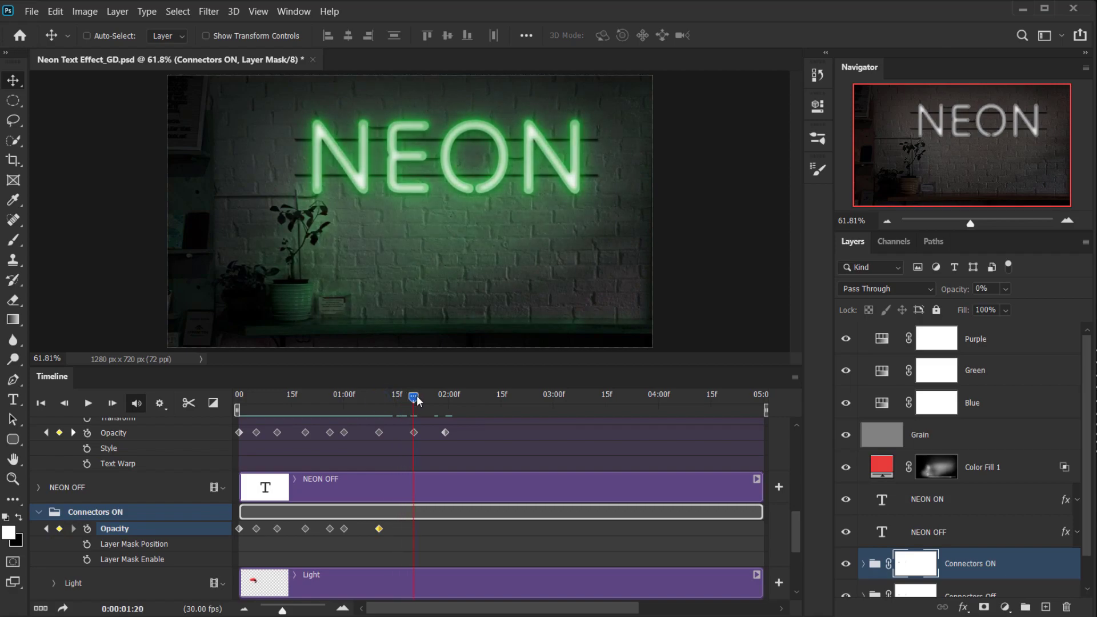
{"action": "left_click_drag", "start_coordinate": [959, 293], "coordinate": [971, 293]}
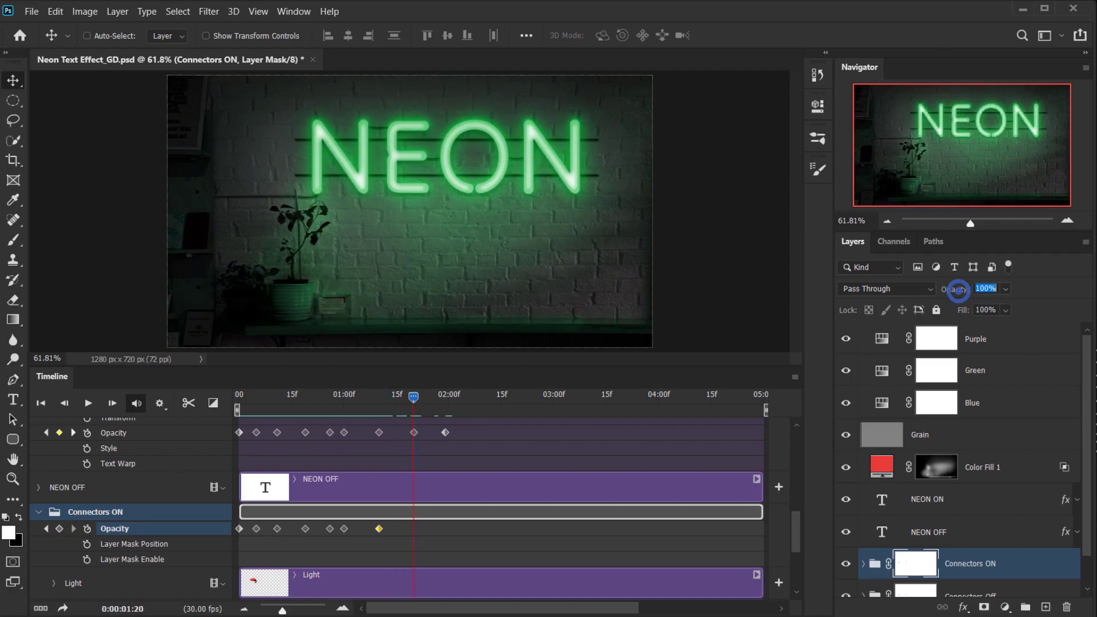
{"action": "left_click_drag", "start_coordinate": [418, 396], "coordinate": [446, 398]}
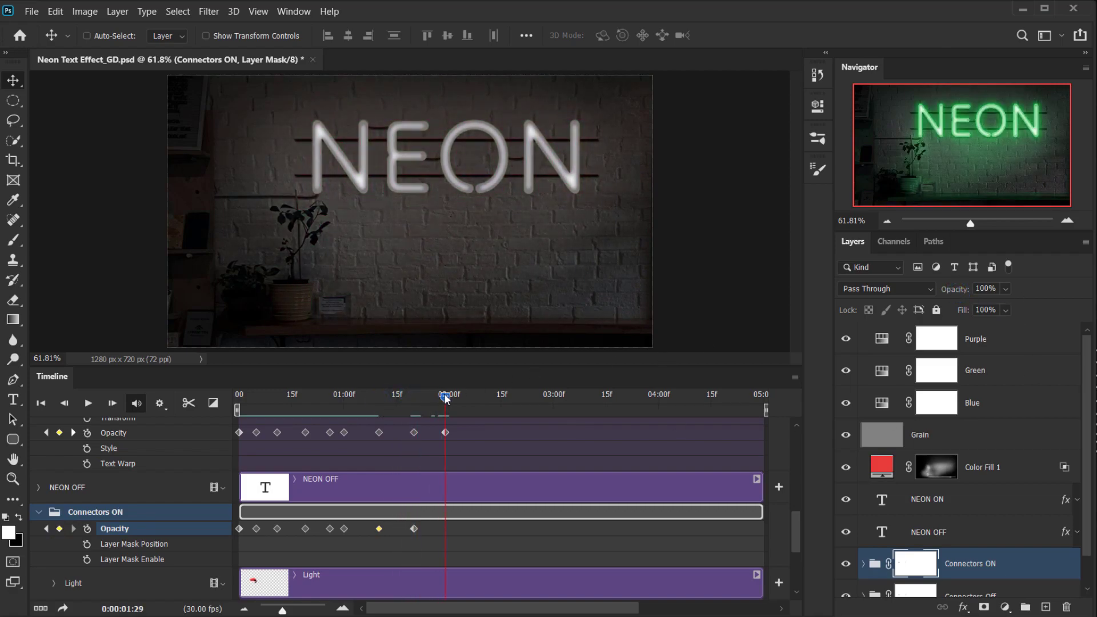
{"action": "left_click_drag", "start_coordinate": [964, 291], "coordinate": [189, 322]}
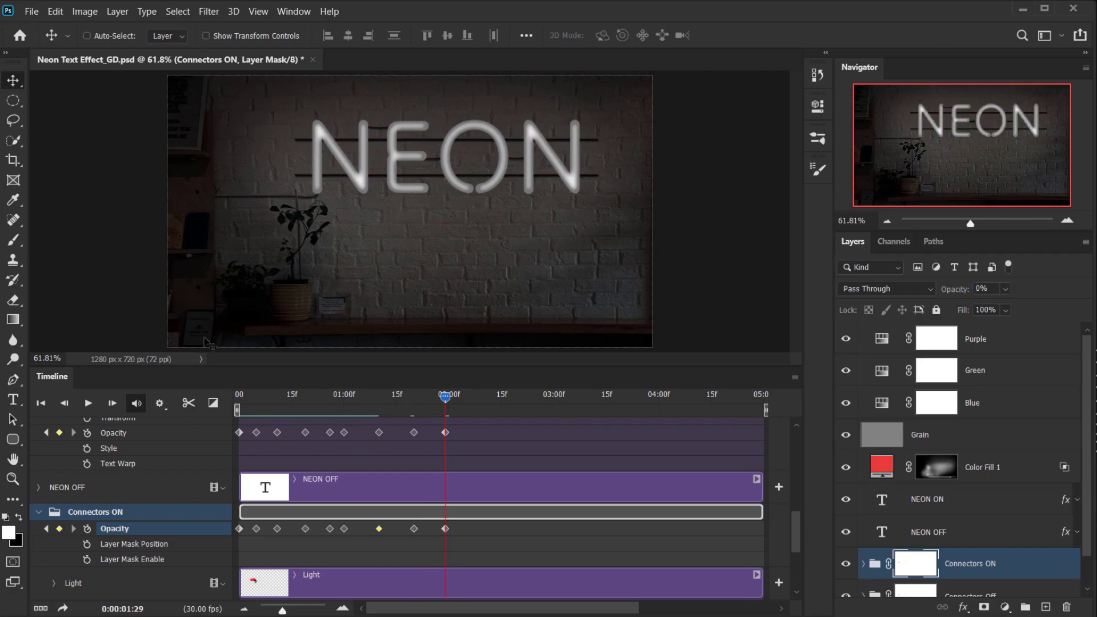
Play the timeline from the start to preview the red, blue and green flickers.
{"action": "left_click", "coordinate": [41, 403]}
{"action": "key", "text": "space"}
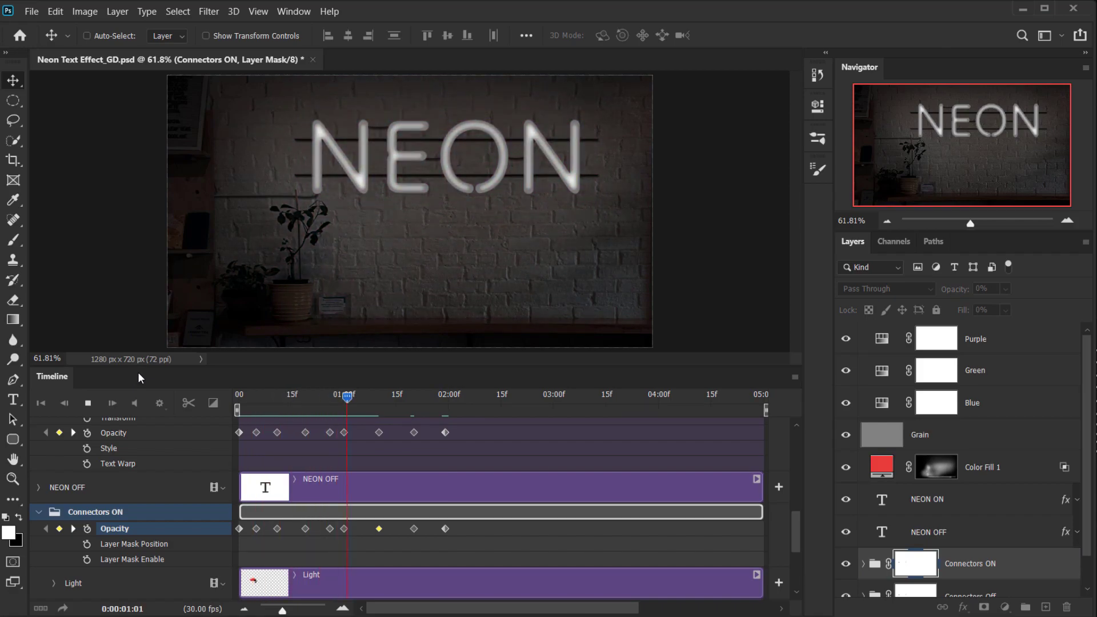
{"action": "key", "text": "space"}
Start NEON ON's fourth flicker with opacity keyframes of 0% at 02:03 and 100% at 02:12.
{"action": "left_click_drag", "start_coordinate": [451, 396], "coordinate": [460, 398]}
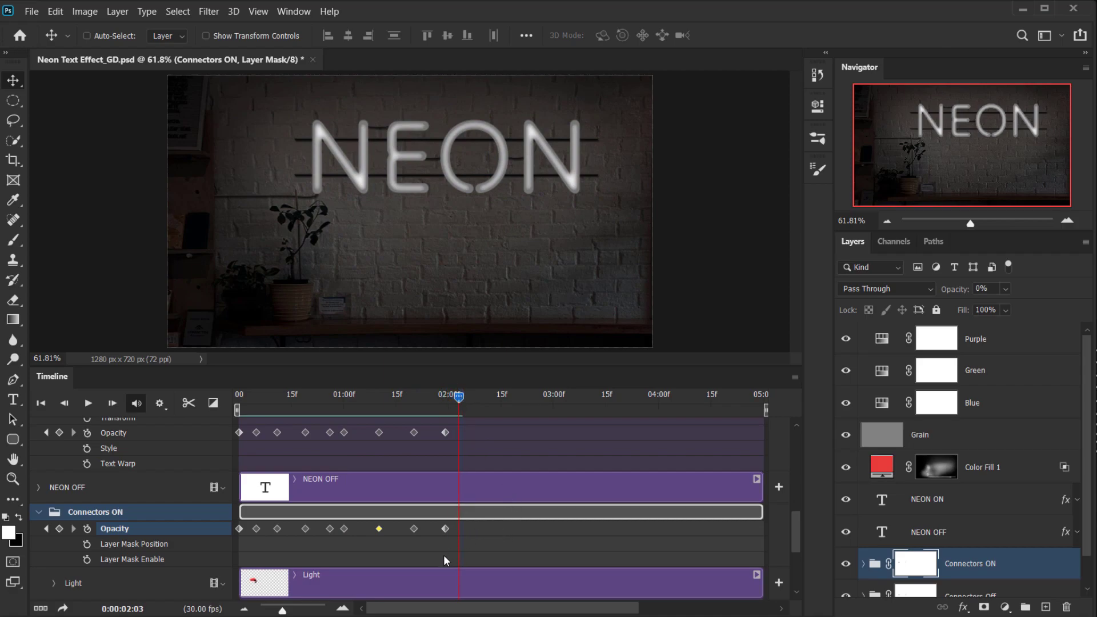
{"action": "scroll", "coordinate": [443, 554], "scroll_direction": "up", "scroll_amount": 1}
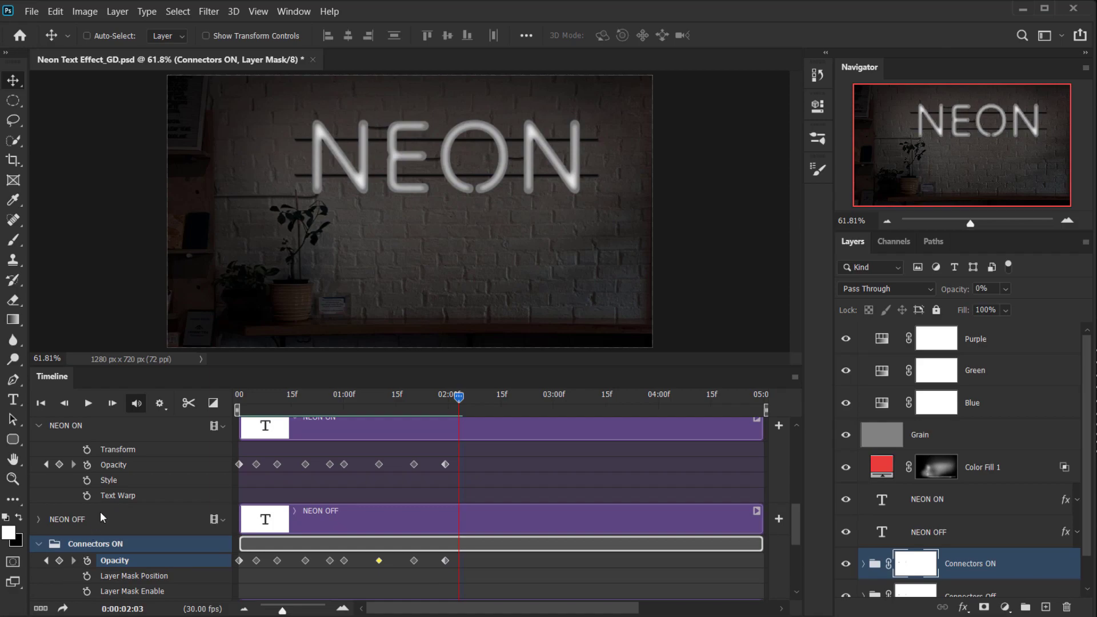
{"action": "scroll", "coordinate": [184, 485], "scroll_direction": "up", "scroll_amount": 2}
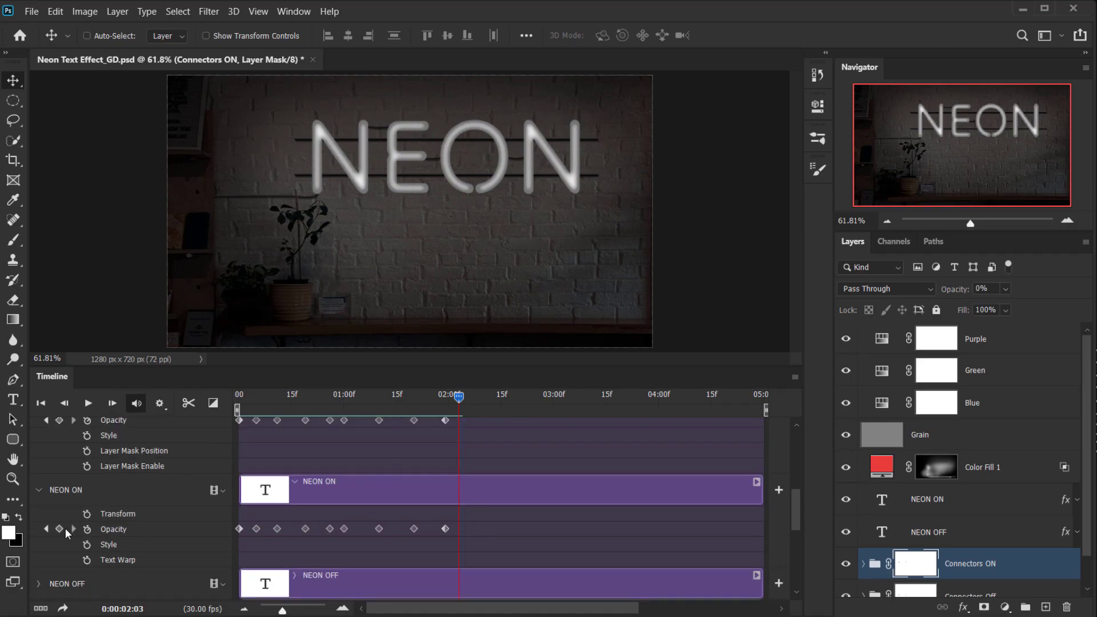
{"action": "left_click", "coordinate": [357, 505]}
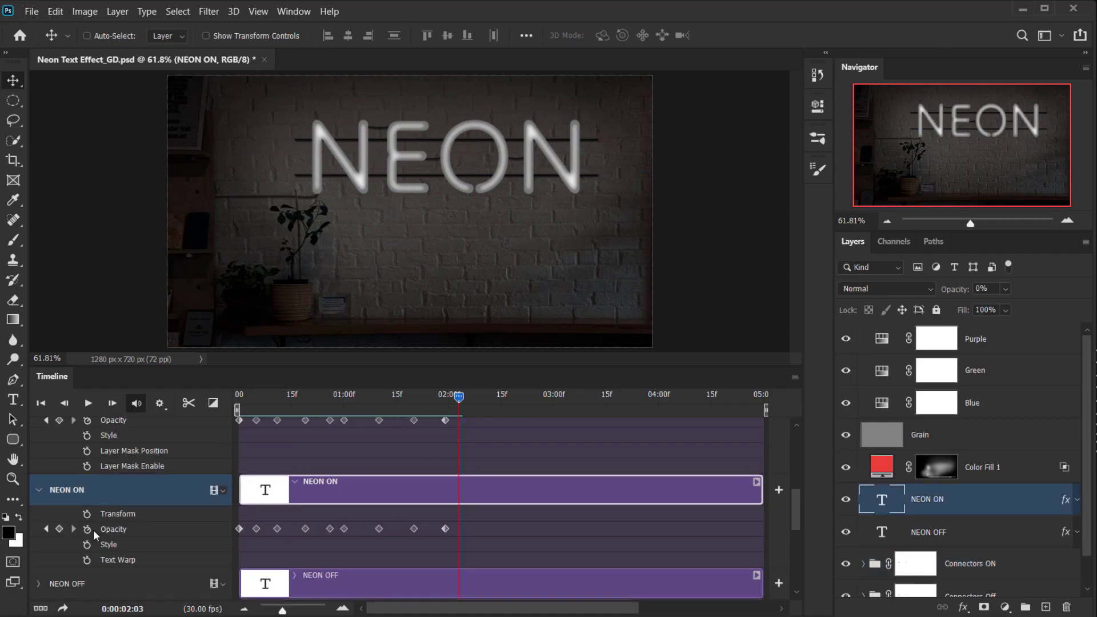
{"action": "left_click", "coordinate": [59, 529]}
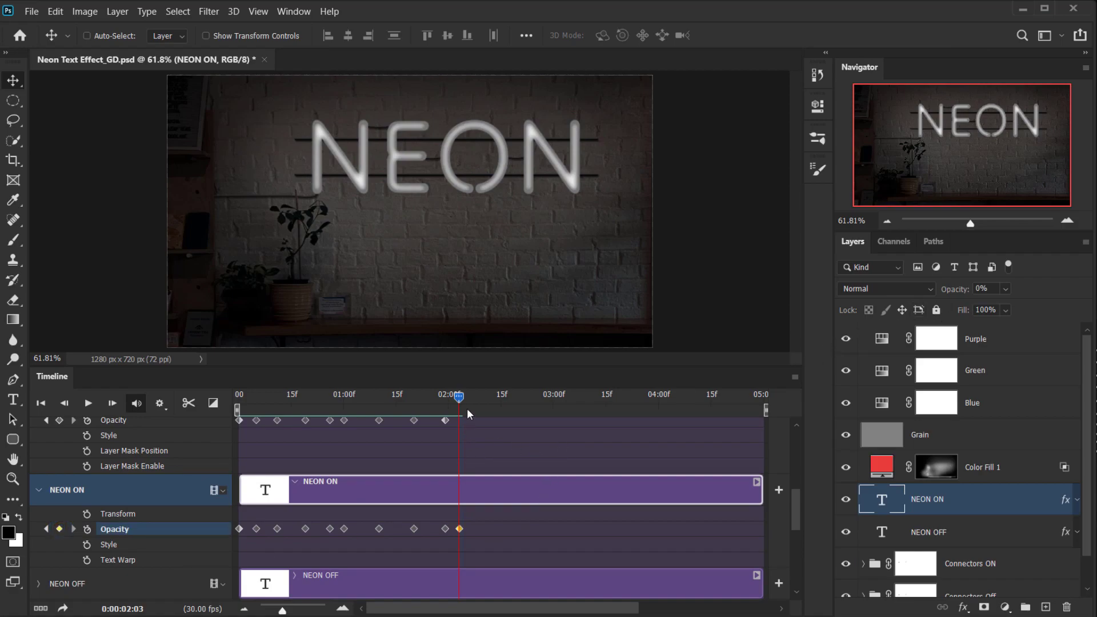
{"action": "left_click_drag", "start_coordinate": [458, 395], "coordinate": [491, 402]}
{"action": "left_click_drag", "start_coordinate": [953, 294], "coordinate": [1012, 293]}
Add NEON ON opacity keyframes of 0% at 02:17, 100% at about 02:23 and 0% at 03:00.
{"action": "mouse_move", "coordinate": [492, 396]}
{"action": "left_mouse_down"}
{"action": "mouse_move", "coordinate": [563, 394]}
{"action": "mouse_move", "coordinate": [544, 385]}
{"action": "mouse_move", "coordinate": [508, 394]}
{"action": "left_mouse_up"}
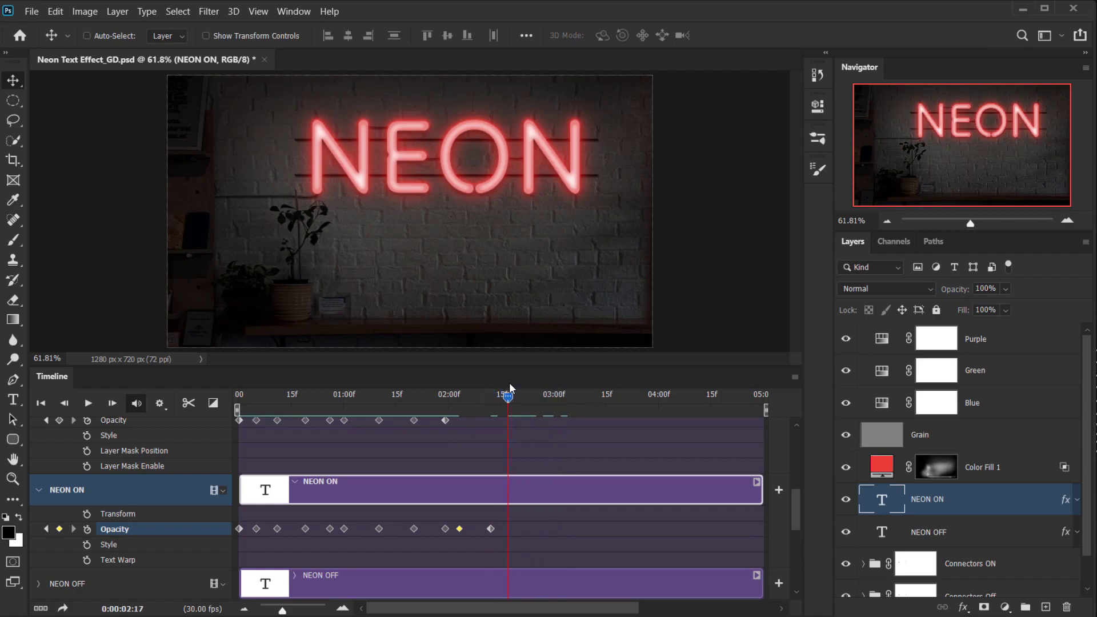
{"action": "left_click", "coordinate": [59, 529]}
{"action": "left_click_drag", "start_coordinate": [966, 289], "coordinate": [466, 315]}
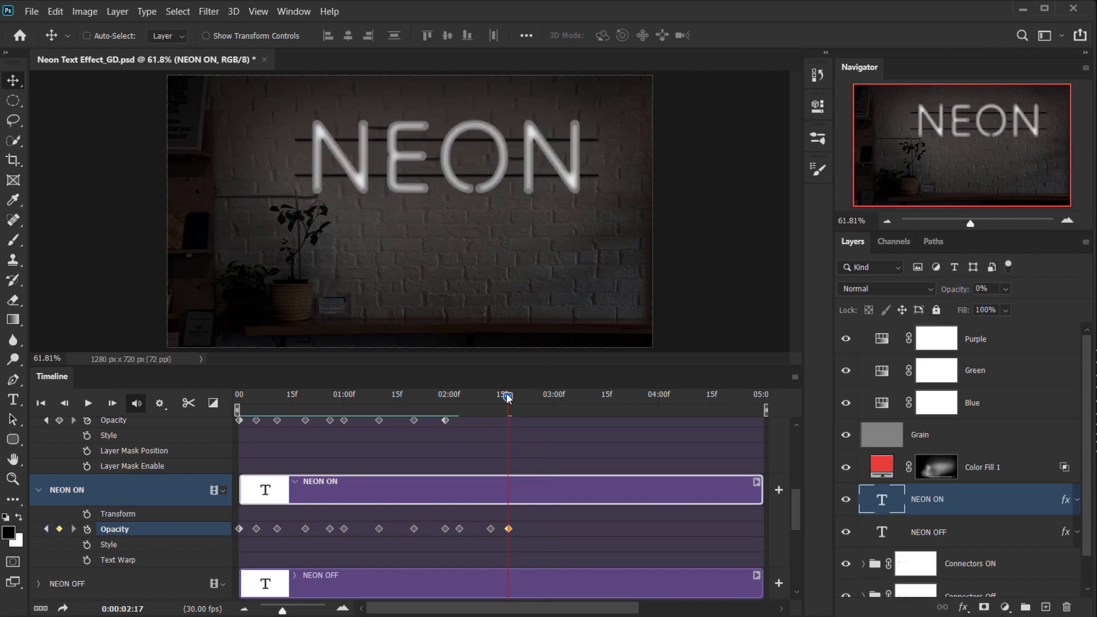
{"action": "left_click_drag", "start_coordinate": [508, 394], "coordinate": [529, 396]}
{"action": "left_click_drag", "start_coordinate": [952, 290], "coordinate": [1094, 298]}
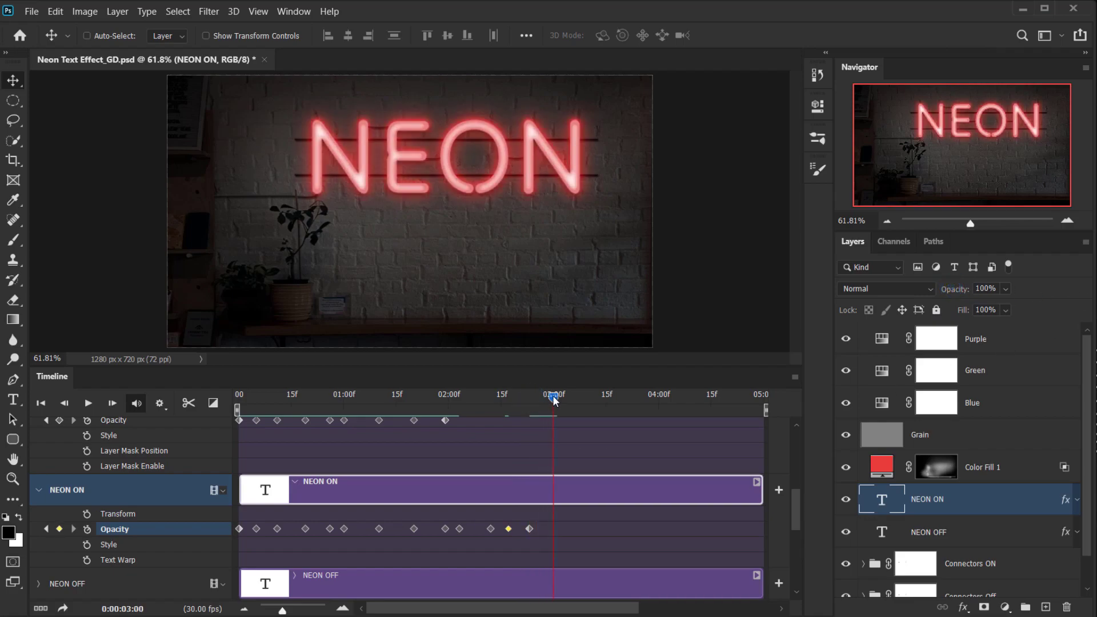
{"action": "left_click", "coordinate": [957, 291]}
{"action": "left_click_drag", "start_coordinate": [957, 291], "coordinate": [318, 397]}
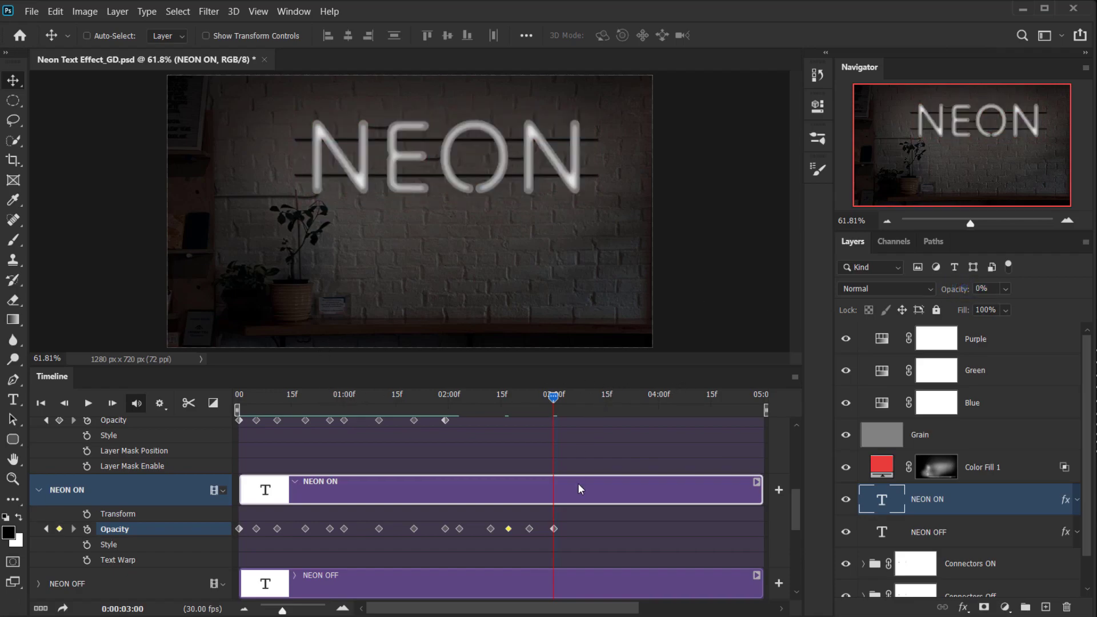
Add Connectors ON opacity keyframes of 0% at 02:03 and 100% at 02:12.
{"action": "scroll", "coordinate": [563, 477], "scroll_direction": "down", "scroll_amount": 3}
{"action": "scroll", "coordinate": [565, 474], "scroll_direction": "up", "scroll_amount": 1}
{"action": "left_click_drag", "start_coordinate": [554, 398], "coordinate": [461, 411]}
{"action": "left_click", "coordinate": [475, 572]}
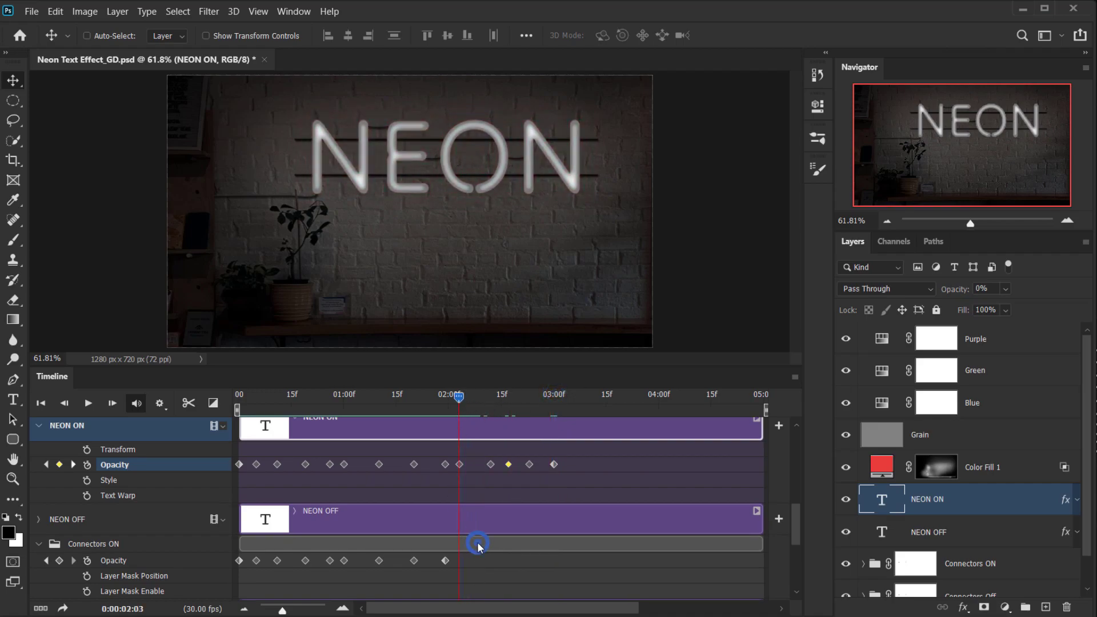
{"action": "scroll", "coordinate": [440, 568], "scroll_direction": "down", "scroll_amount": 1}
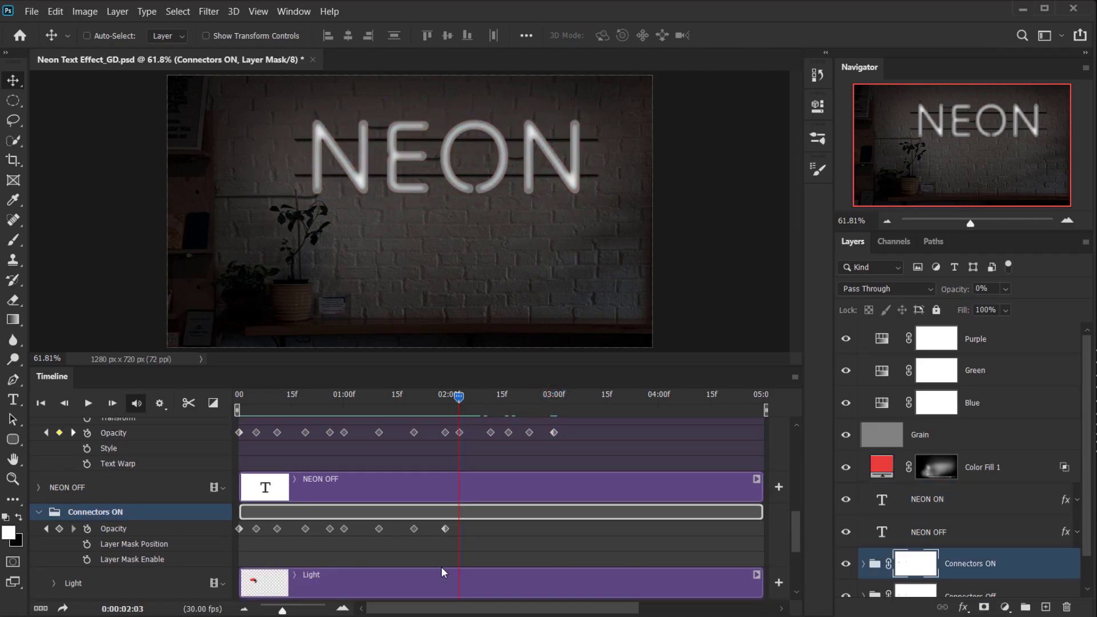
{"action": "left_click", "coordinate": [62, 528]}
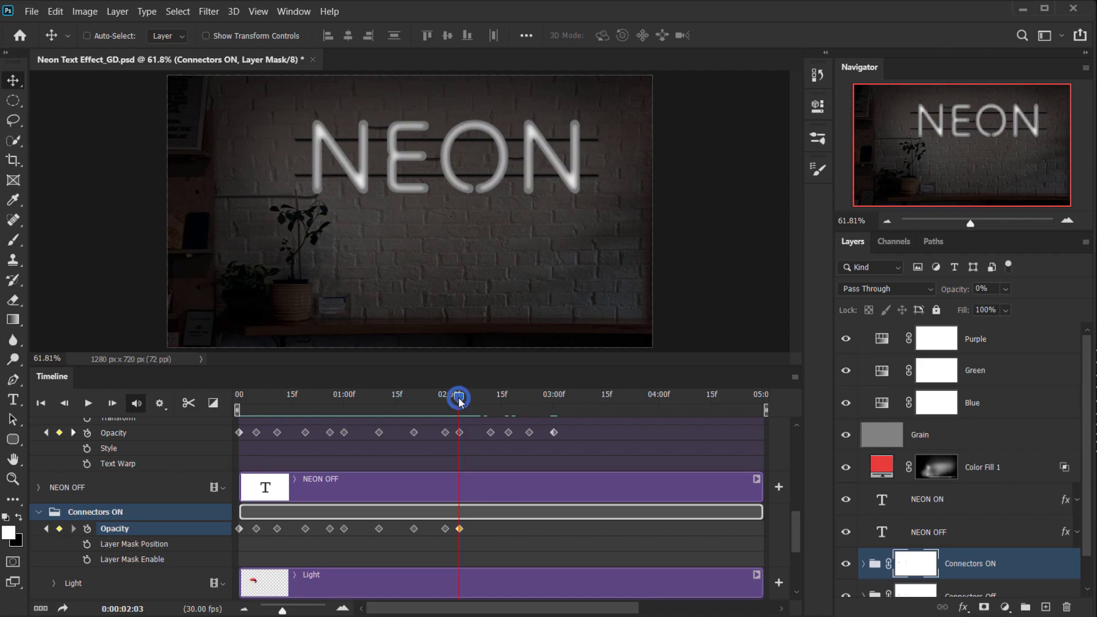
{"action": "left_click_drag", "start_coordinate": [459, 398], "coordinate": [490, 396]}
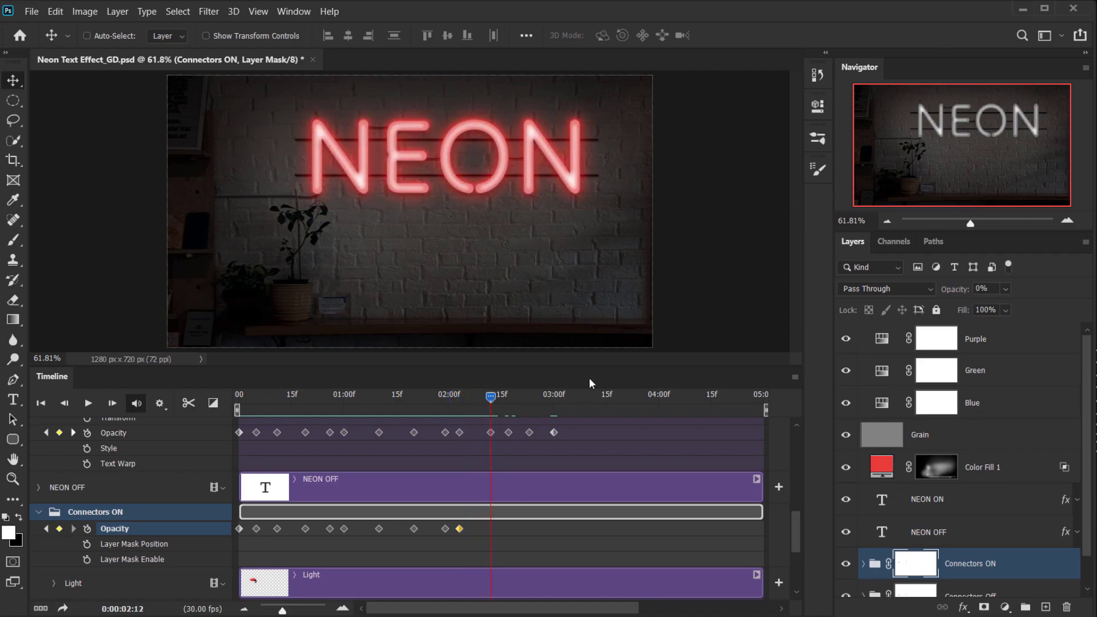
{"action": "left_click_drag", "start_coordinate": [960, 292], "coordinate": [1029, 292]}
Add Connectors ON opacity keyframes of 0% at 02:17, 100% at 02:23 and 0% at 03:00.
{"action": "left_click_drag", "start_coordinate": [504, 394], "coordinate": [511, 396]}
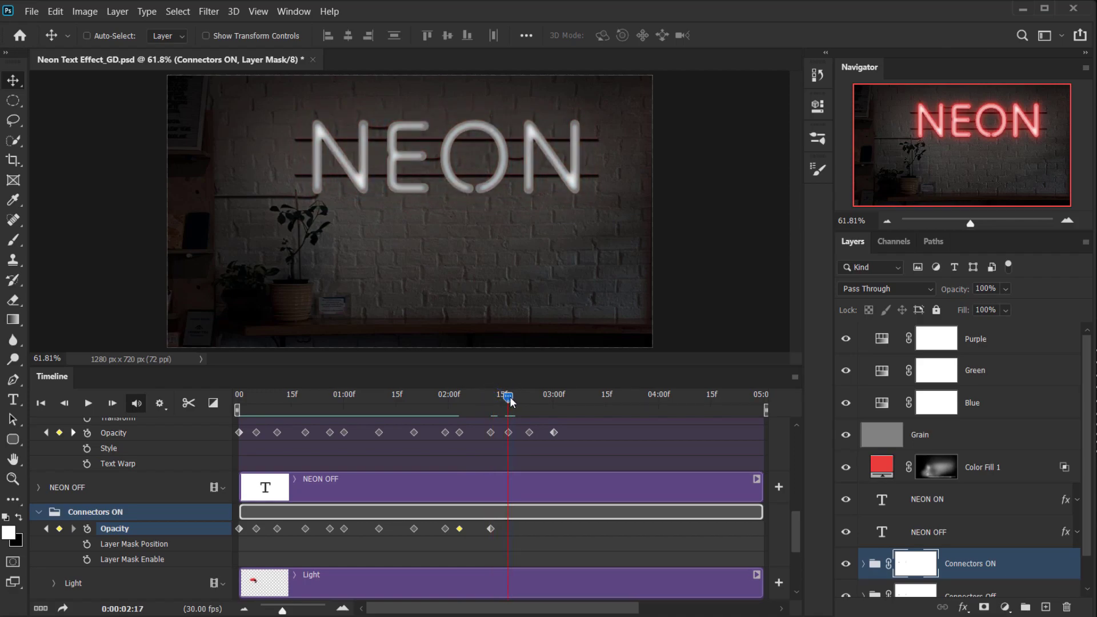
{"action": "left_click_drag", "start_coordinate": [965, 295], "coordinate": [909, 295]}
{"action": "left_click_drag", "start_coordinate": [511, 401], "coordinate": [530, 398]}
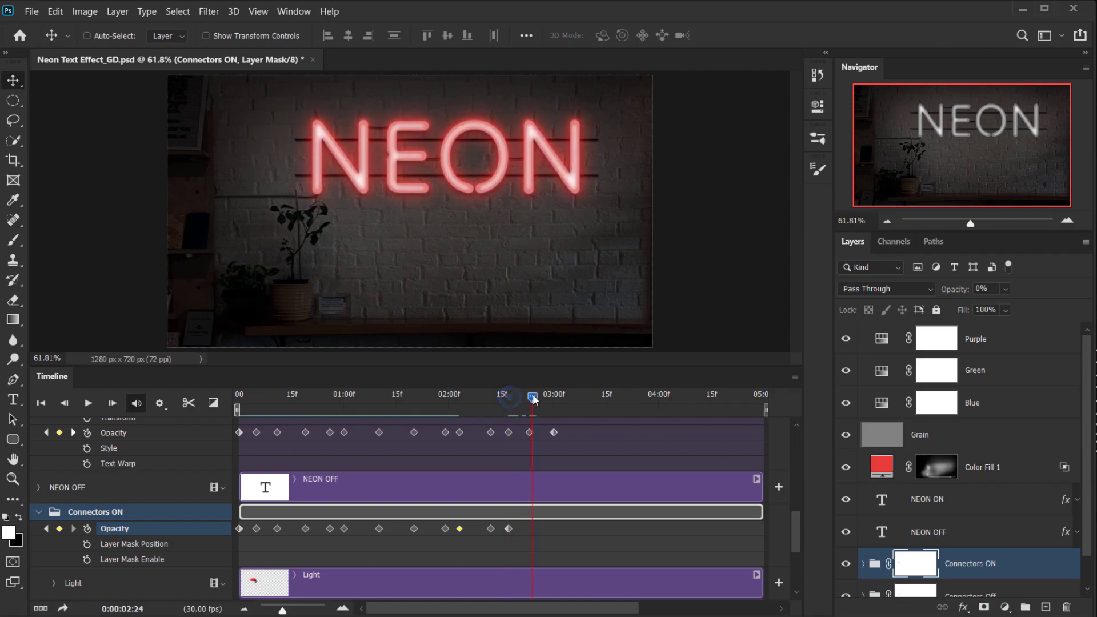
{"action": "left_click_drag", "start_coordinate": [952, 295], "coordinate": [1009, 295]}
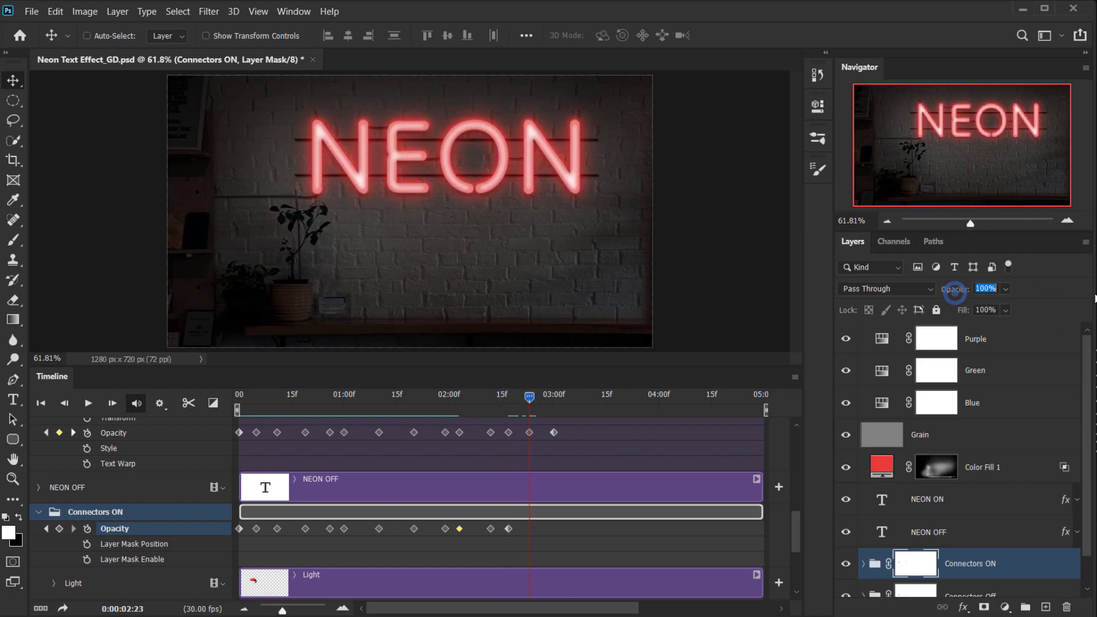
{"action": "left_click", "coordinate": [554, 401]}
{"action": "left_click_drag", "start_coordinate": [557, 401], "coordinate": [553, 401]}
{"action": "left_click_drag", "start_coordinate": [962, 293], "coordinate": [586, 293]}
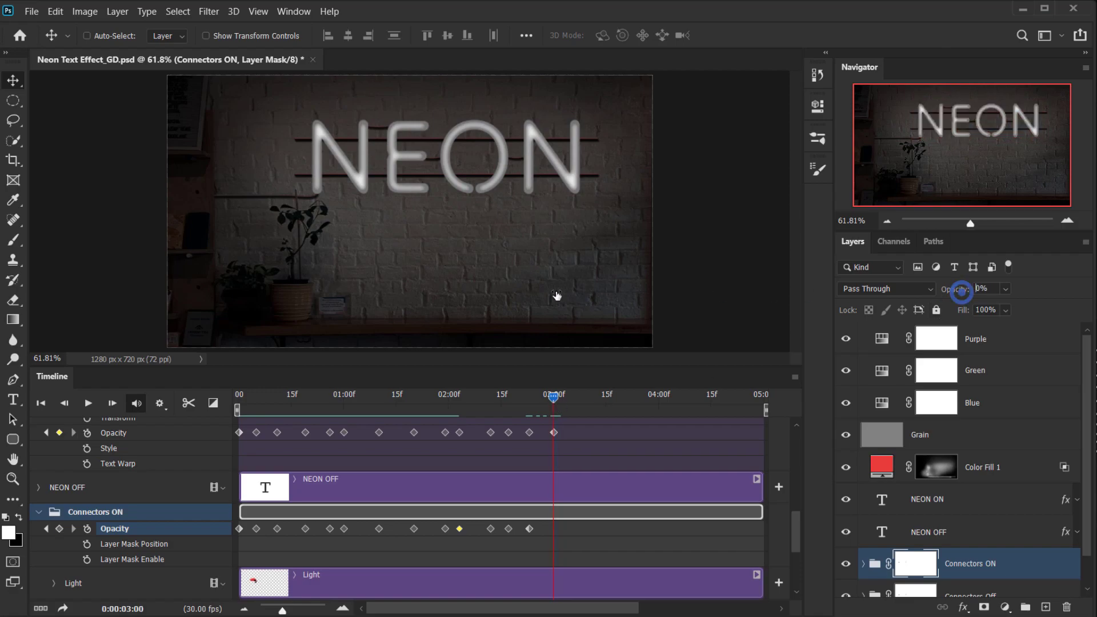
Add Color Fill 1 opacity keyframes of 0% at 02:03 and 100% at 02:12.
{"action": "scroll", "coordinate": [602, 527], "scroll_direction": "up", "scroll_amount": 3}
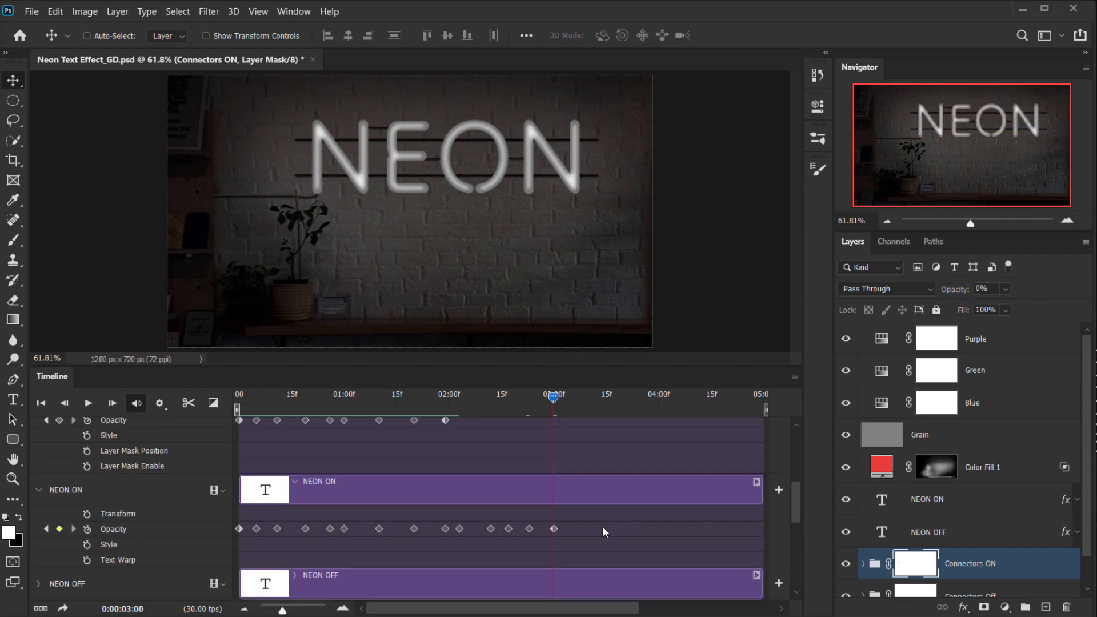
{"action": "scroll", "coordinate": [602, 526], "scroll_direction": "up", "scroll_amount": 1}
{"action": "left_click_drag", "start_coordinate": [558, 397], "coordinate": [448, 409]}
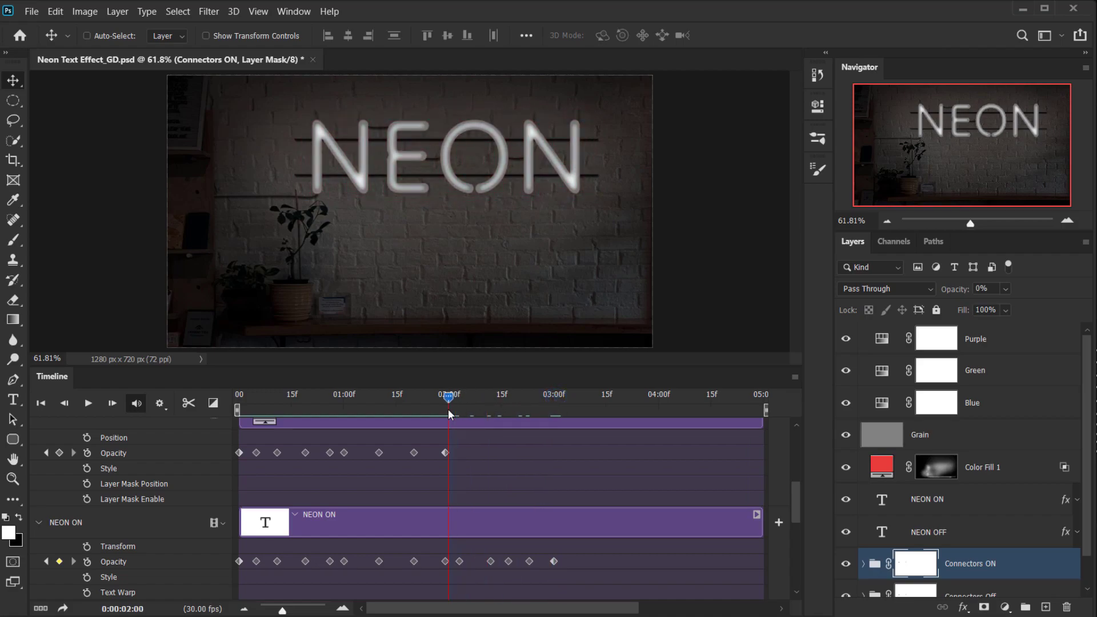
{"action": "scroll", "coordinate": [513, 475], "scroll_direction": "up", "scroll_amount": 1}
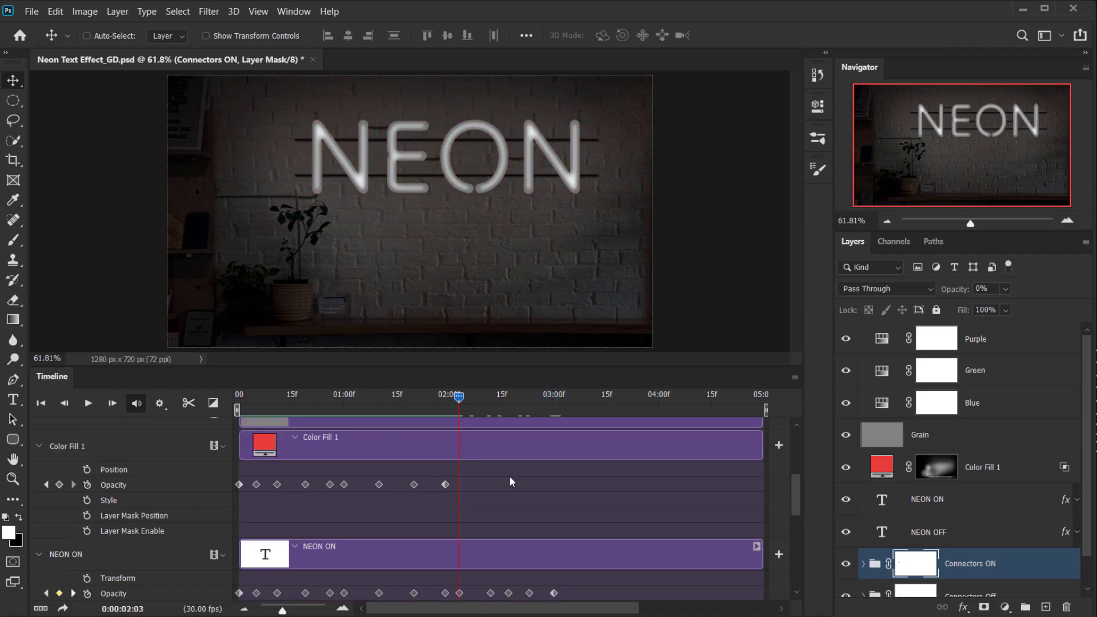
{"action": "left_click", "coordinate": [476, 447]}
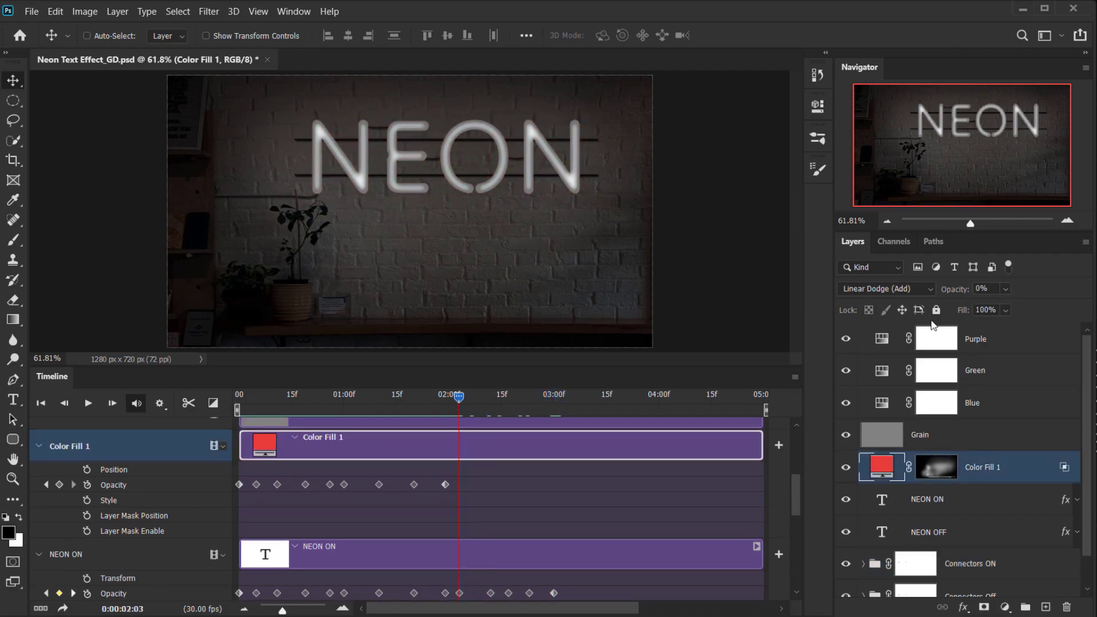
{"action": "left_click", "coordinate": [59, 485]}
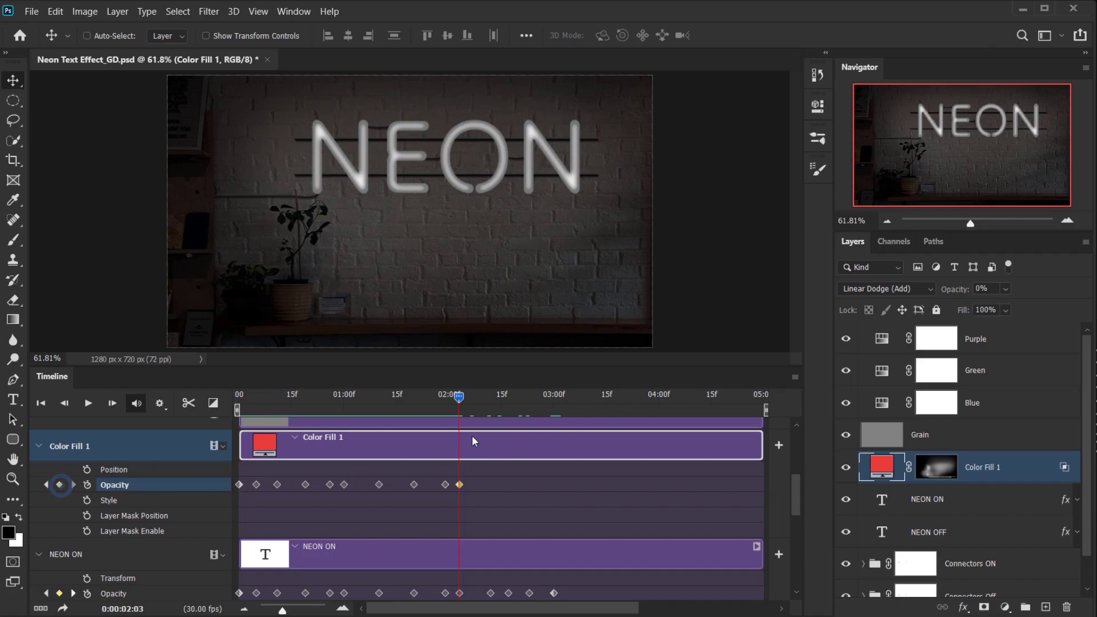
{"action": "left_click", "coordinate": [491, 402]}
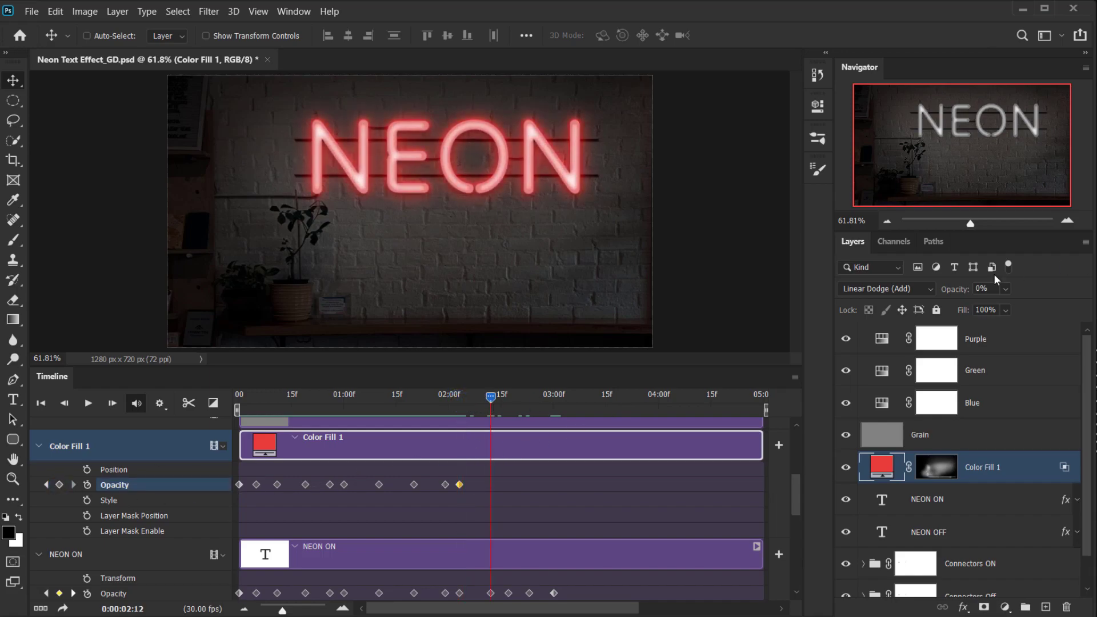
{"action": "left_click", "coordinate": [954, 289]}
{"action": "key", "text": "Return"}
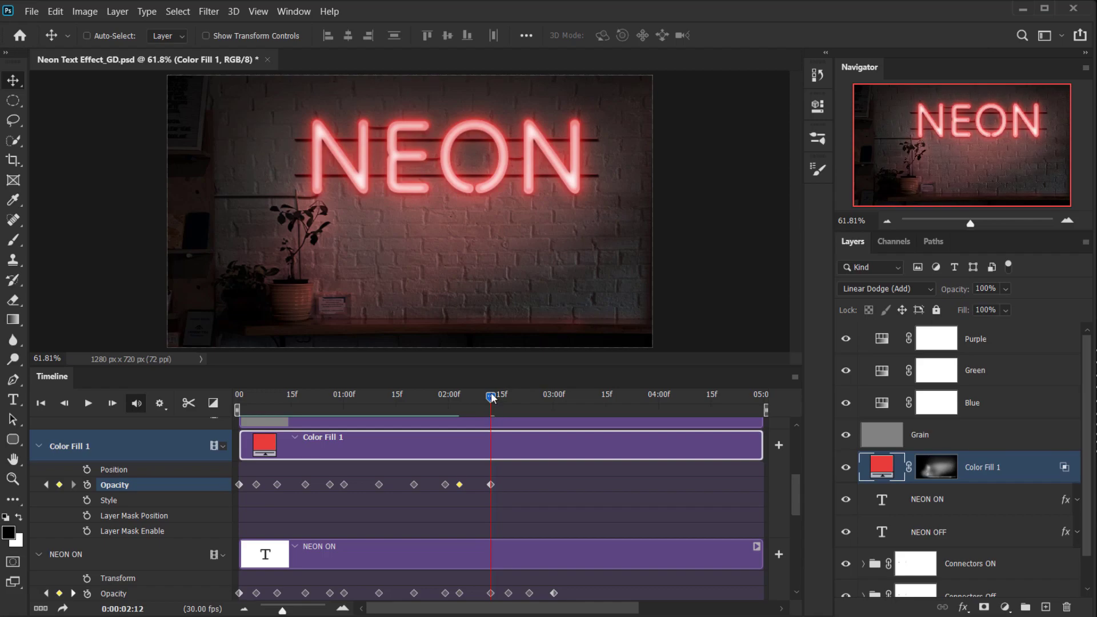
Add Color Fill 1 opacity keyframes of 0% at 02:17, 100% at 02:23 and 0% at 03:00.
{"action": "left_click_drag", "start_coordinate": [491, 398], "coordinate": [508, 398]}
{"action": "left_click", "coordinate": [964, 290]}
{"action": "left_click_drag", "start_coordinate": [965, 289], "coordinate": [530, 402]}
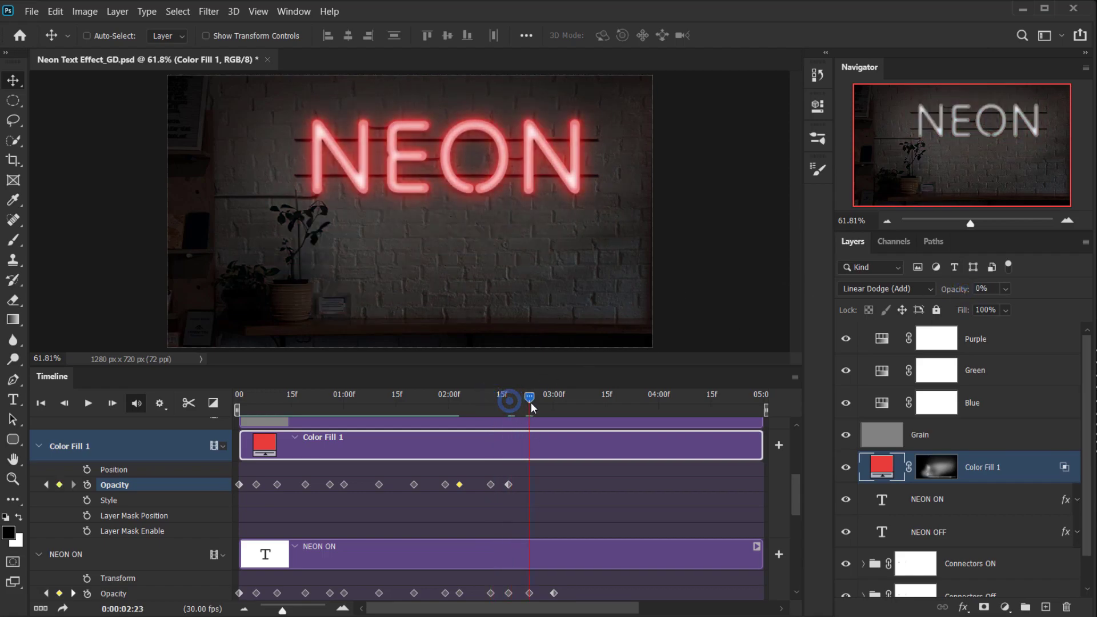
{"action": "left_click_drag", "start_coordinate": [958, 292], "coordinate": [1068, 297]}
{"action": "left_click_drag", "start_coordinate": [530, 400], "coordinate": [553, 400]}
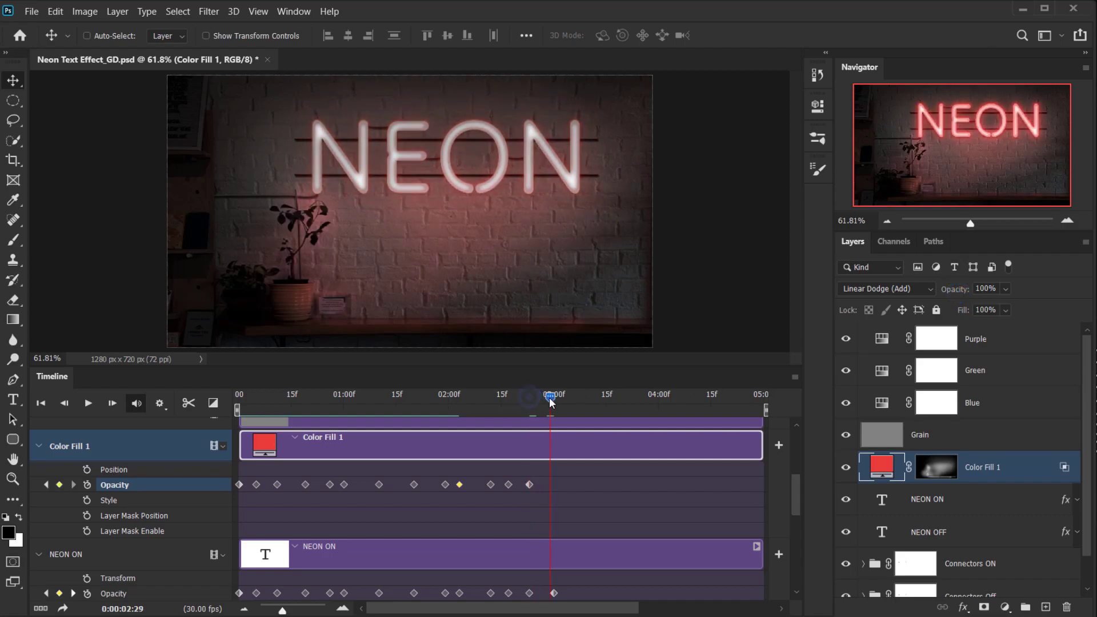
{"action": "left_click_drag", "start_coordinate": [952, 290], "coordinate": [513, 353]}
Add a NEON ON opacity keyframe of 100% at 03:07 to turn the sign back on.
{"action": "scroll", "coordinate": [606, 464], "scroll_direction": "down", "scroll_amount": 4}
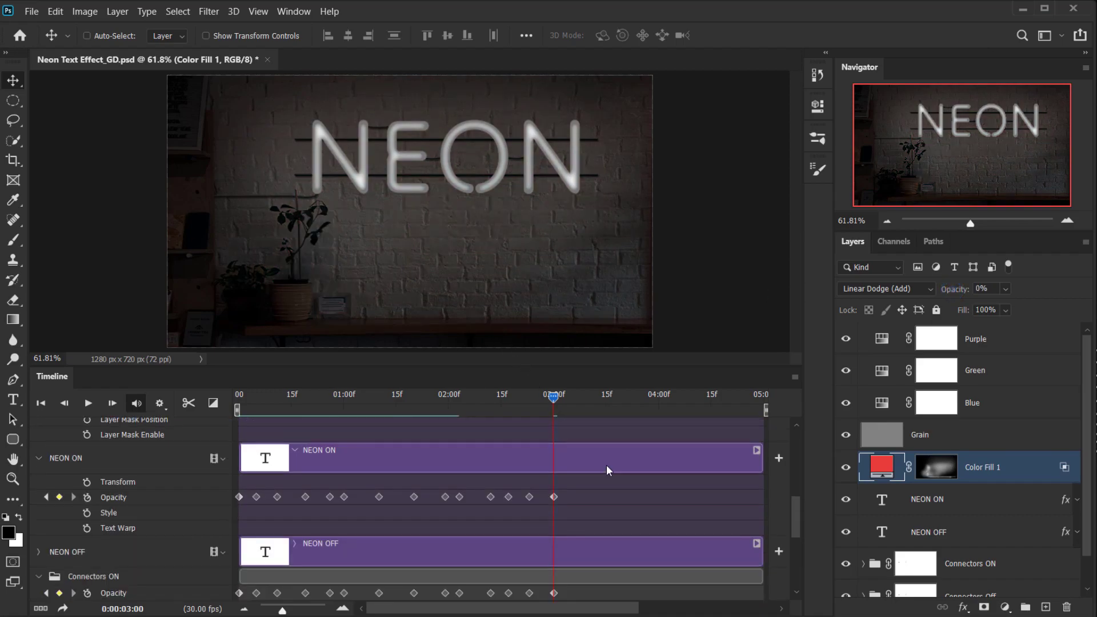
{"action": "scroll", "coordinate": [606, 464], "scroll_direction": "up", "scroll_amount": 6}
{"action": "scroll", "coordinate": [606, 463], "scroll_direction": "up", "scroll_amount": 4}
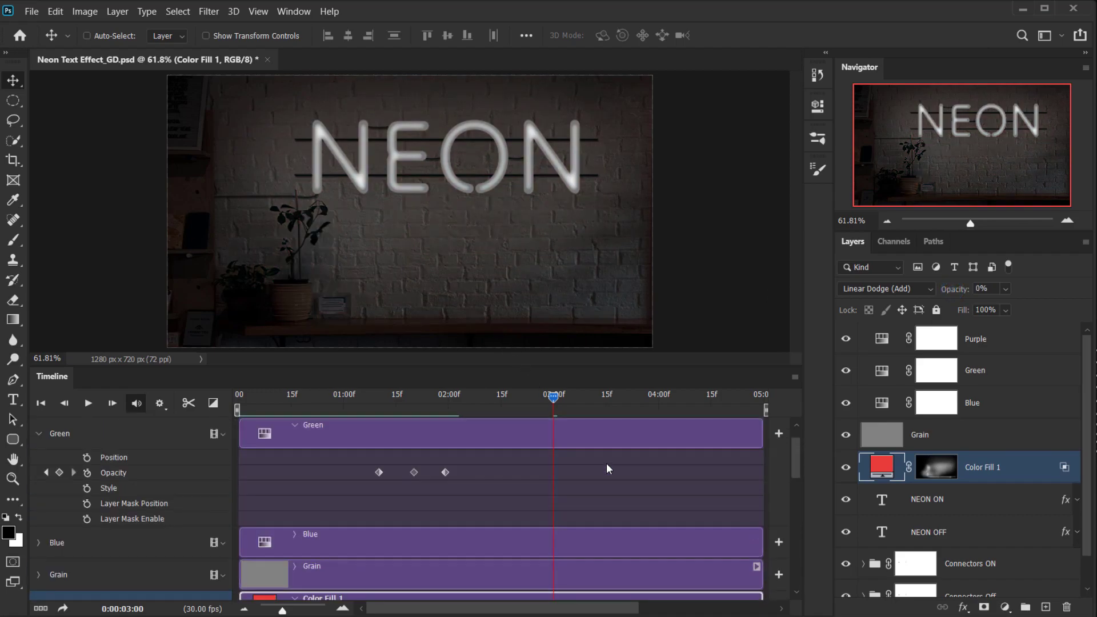
{"action": "scroll", "coordinate": [507, 467], "scroll_direction": "down", "scroll_amount": 1}
{"action": "scroll", "coordinate": [508, 466], "scroll_direction": "down", "scroll_amount": 4}
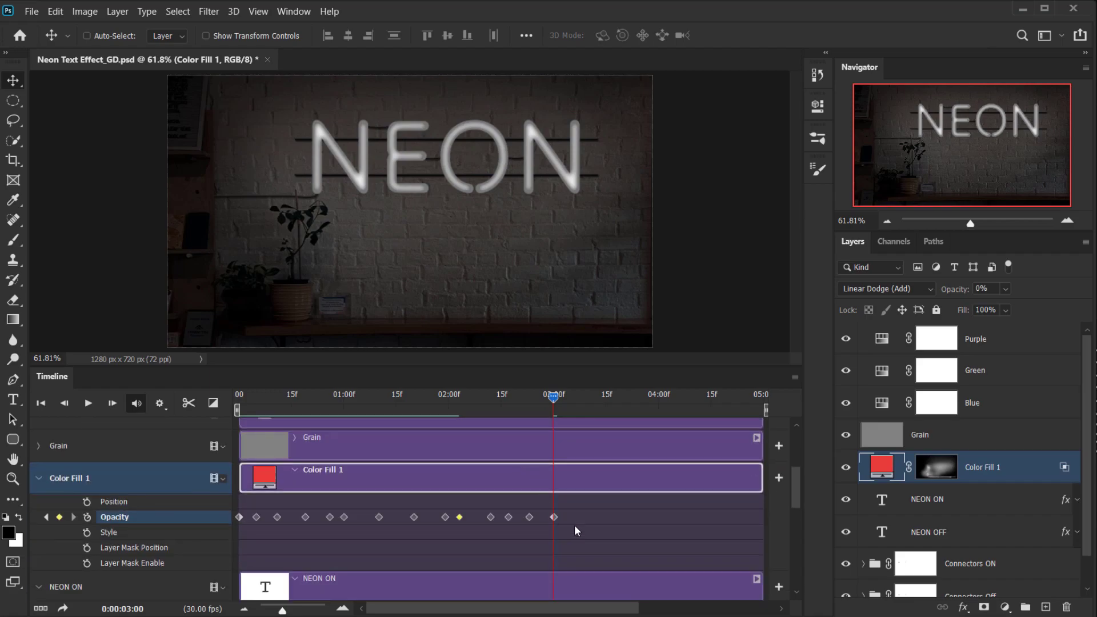
{"action": "scroll", "coordinate": [575, 529], "scroll_direction": "down", "scroll_amount": 2}
{"action": "left_click", "coordinate": [215, 525]}
{"action": "scroll", "coordinate": [277, 530], "scroll_direction": "down", "scroll_amount": 2}
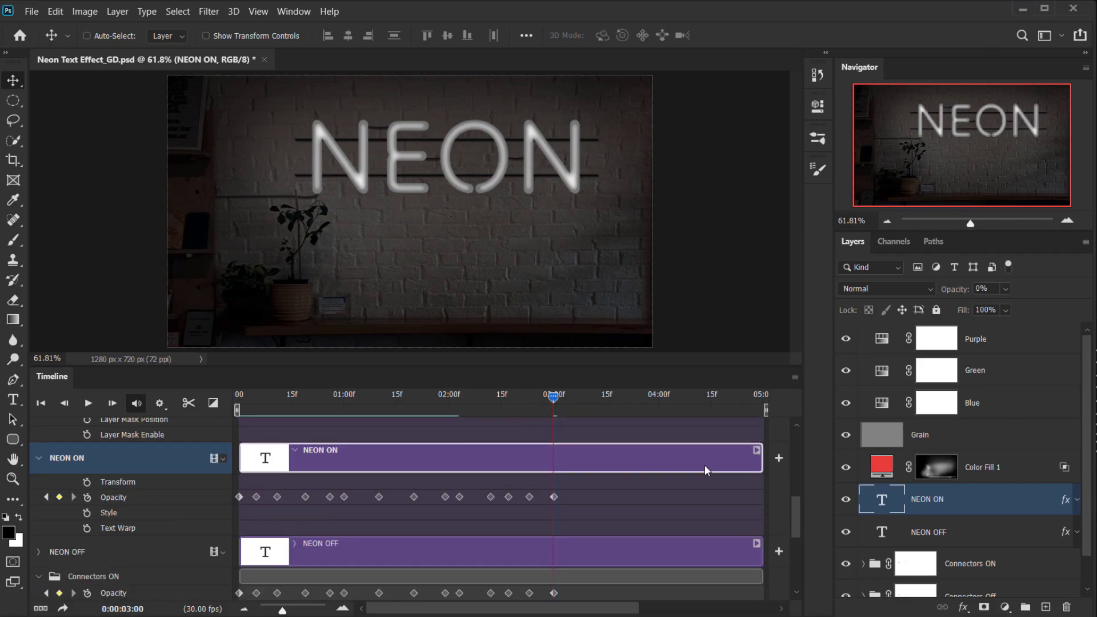
{"action": "left_click_drag", "start_coordinate": [554, 395], "coordinate": [582, 400]}
{"action": "left_click_drag", "start_coordinate": [957, 294], "coordinate": [1017, 294]}
{"action": "scroll", "coordinate": [671, 550], "scroll_direction": "up", "scroll_amount": 1}
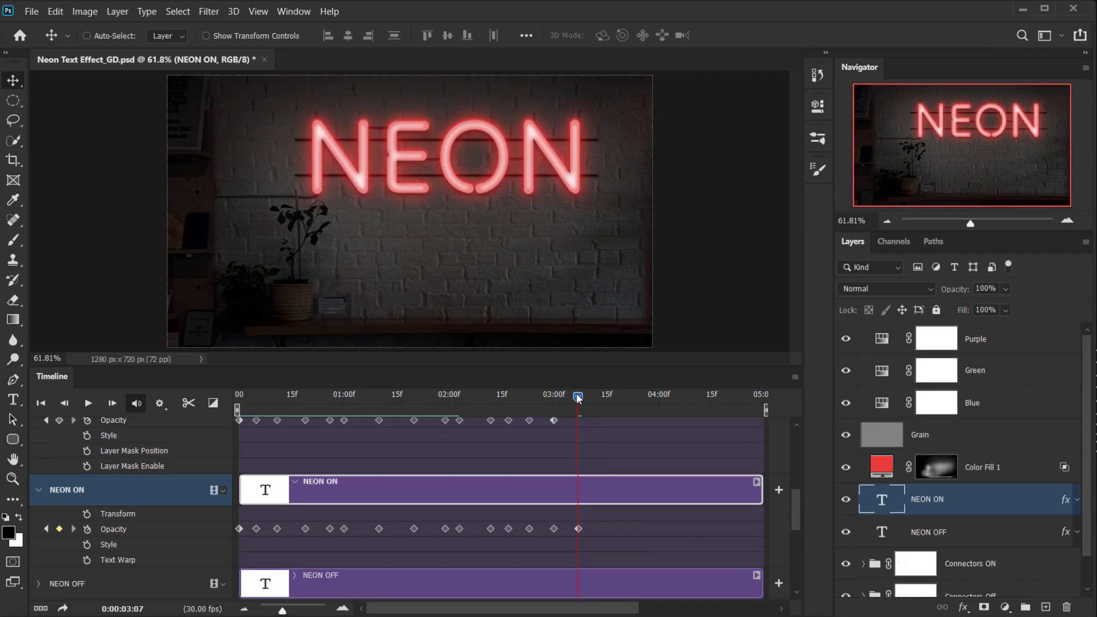
Move NEON ON's last opacity keyframe to 03:06.
{"action": "left_click_drag", "start_coordinate": [579, 395], "coordinate": [616, 397]}
{"action": "left_click_drag", "start_coordinate": [579, 524], "coordinate": [599, 527]}
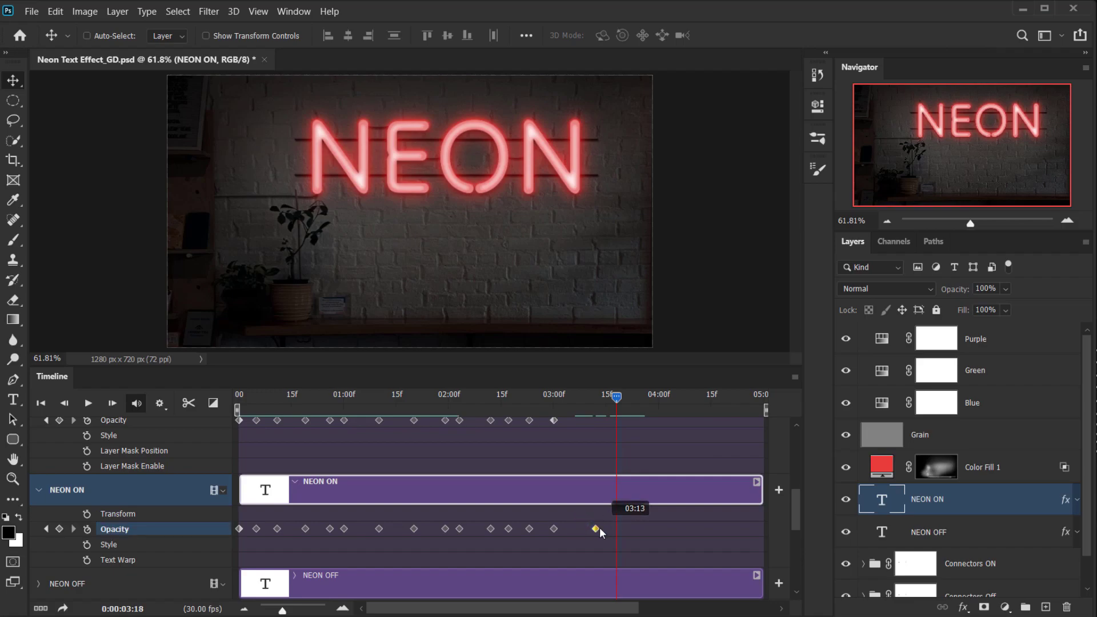
{"action": "scroll", "coordinate": [690, 537], "scroll_direction": "up", "scroll_amount": 2}
{"action": "scroll", "coordinate": [657, 538], "scroll_direction": "down", "scroll_amount": 2}
{"action": "left_click_drag", "start_coordinate": [595, 526], "coordinate": [575, 525]}
{"action": "scroll", "coordinate": [649, 562], "scroll_direction": "up", "scroll_amount": 1}
{"action": "scroll", "coordinate": [643, 505], "scroll_direction": "down", "scroll_amount": 1}
Add a Color Fill 1 opacity keyframe of 100% at 03:06, aligned with NEON ON's last keyframe.
{"action": "left_click_drag", "start_coordinate": [616, 399], "coordinate": [574, 400]}
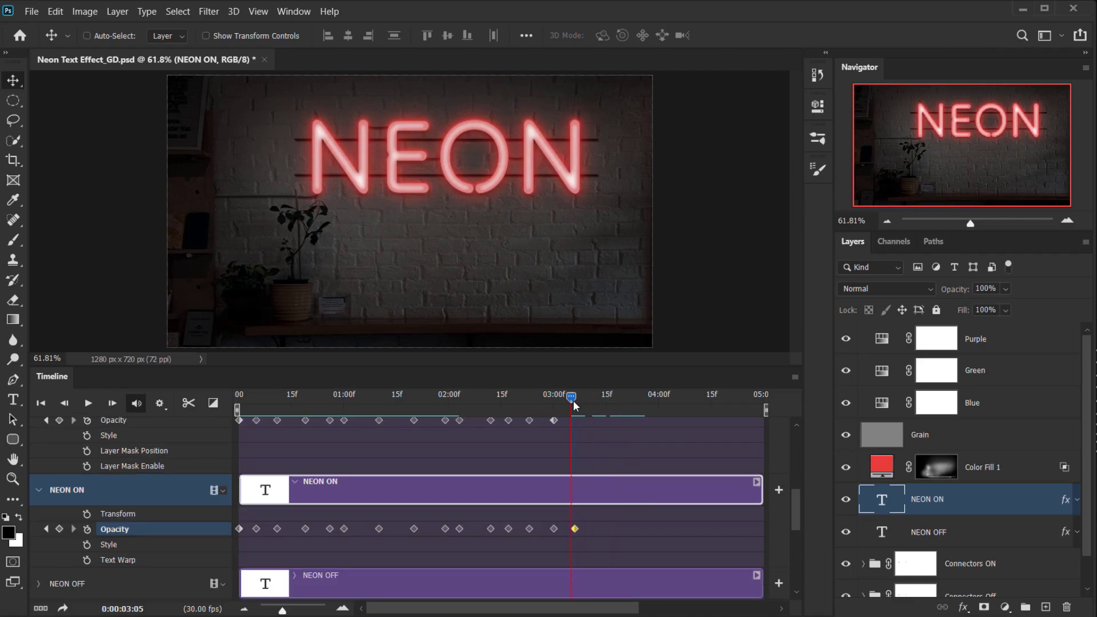
{"action": "scroll", "coordinate": [653, 581], "scroll_direction": "up", "scroll_amount": 1}
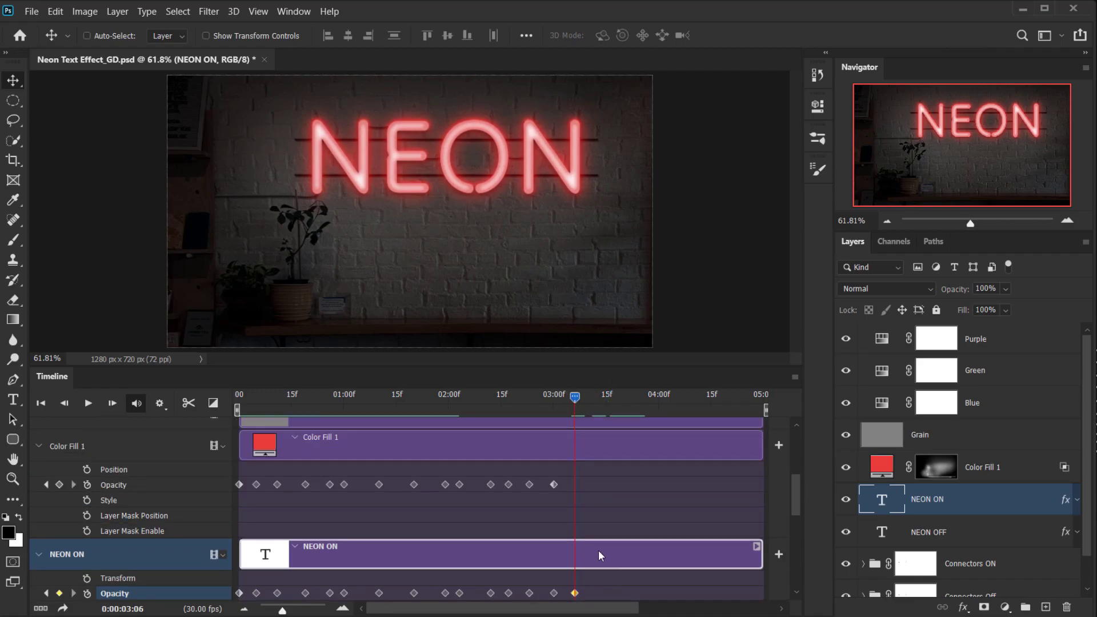
{"action": "left_click", "coordinate": [60, 485]}
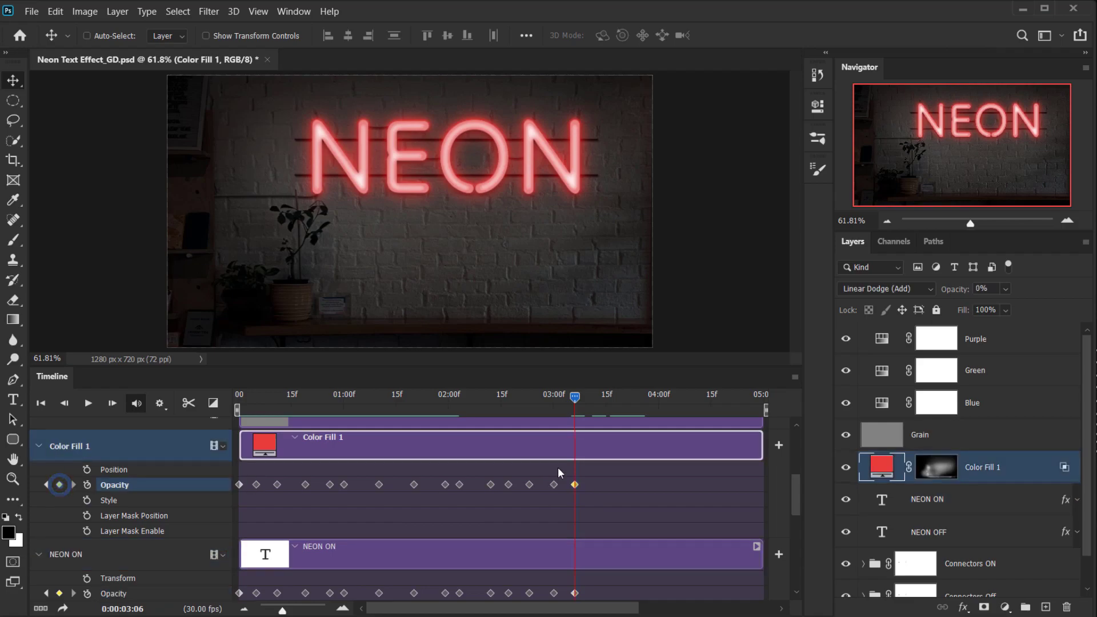
{"action": "left_click", "coordinate": [961, 287]}
{"action": "type", "text": "100"}
{"action": "key", "text": "Return"}
Add a Connectors ON opacity keyframe of 100% at 03:06.
{"action": "scroll", "coordinate": [544, 521], "scroll_direction": "up", "scroll_amount": 1}
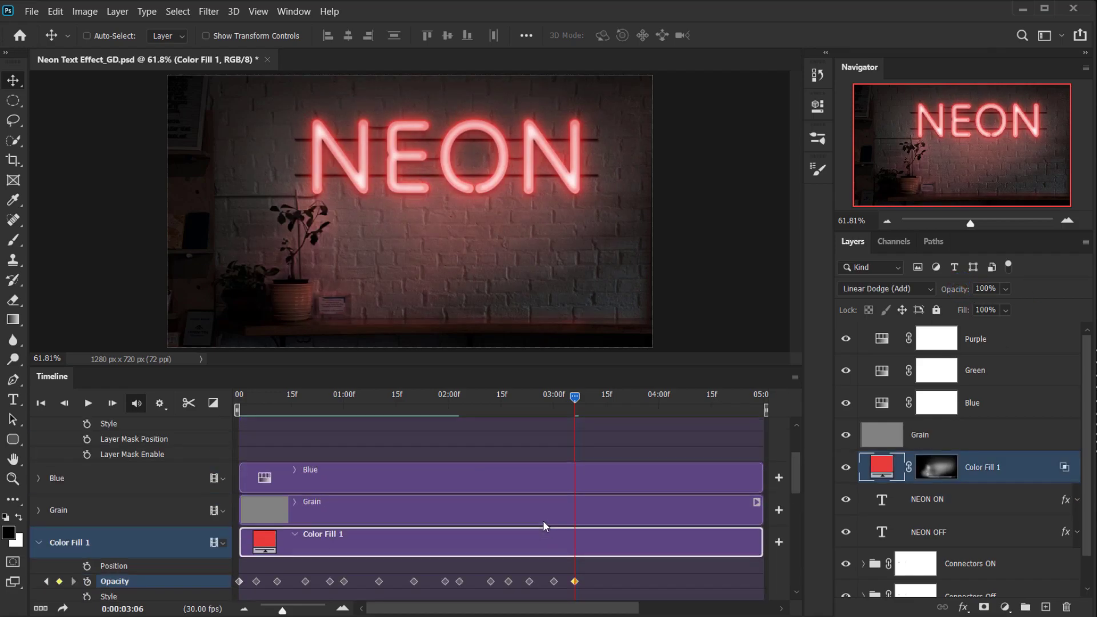
{"action": "scroll", "coordinate": [544, 520], "scroll_direction": "down", "scroll_amount": 4}
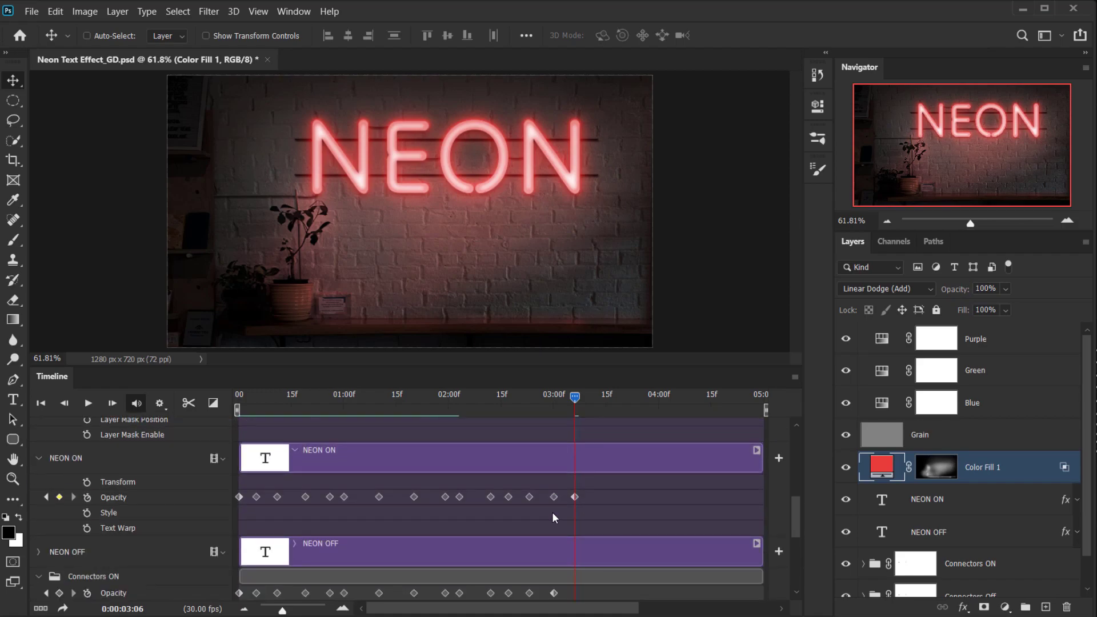
{"action": "left_click", "coordinate": [562, 515]}
{"action": "left_click", "coordinate": [958, 289]}
{"action": "type", "text": "100"}
{"action": "key", "text": "Return"}
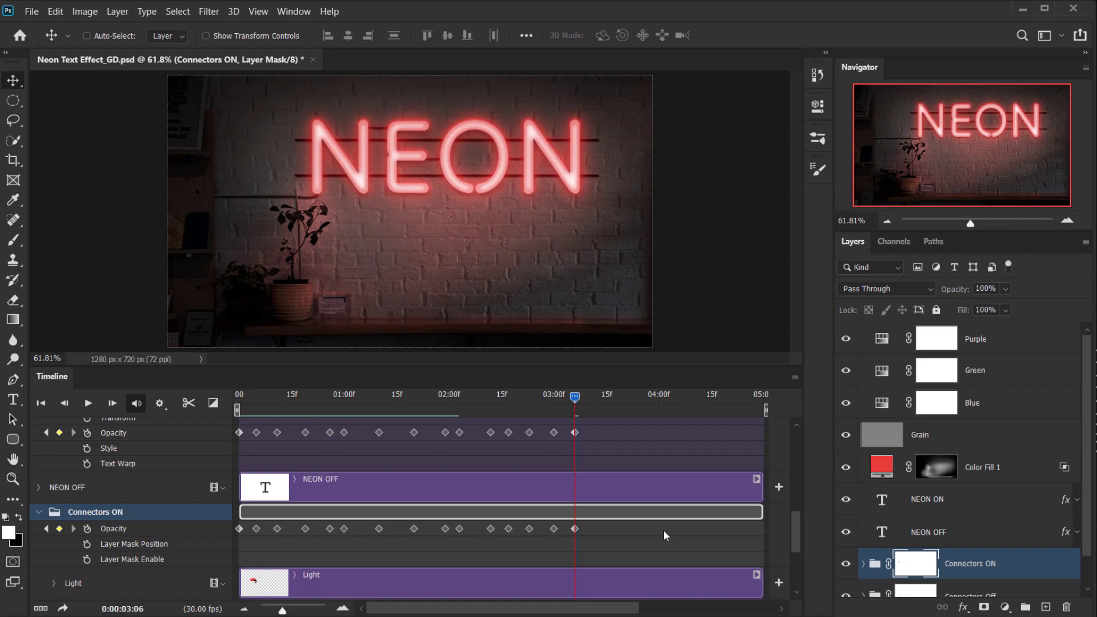
Play the timeline from the start to preview all flickers up to the final switch-on.
{"action": "scroll", "coordinate": [538, 461], "scroll_direction": "up", "scroll_amount": 1}
{"action": "left_click_drag", "start_coordinate": [574, 395], "coordinate": [237, 435]}
{"action": "scroll", "coordinate": [384, 547], "scroll_direction": "up", "scroll_amount": 6}
{"action": "key", "text": "space"}
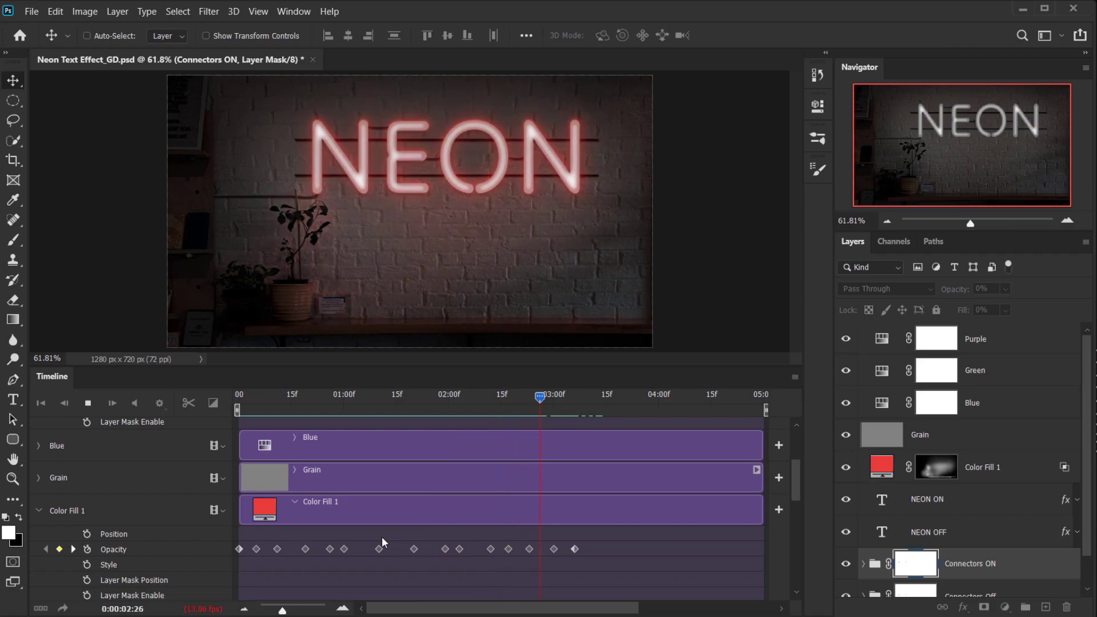
{"action": "key", "text": "space"}
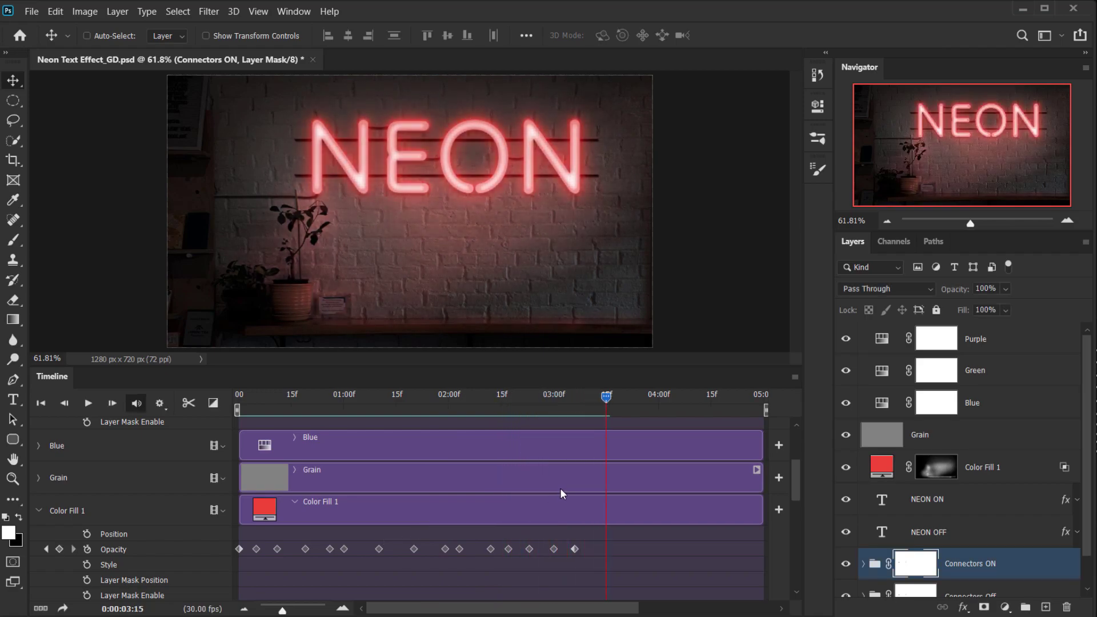
{"action": "scroll", "coordinate": [560, 488], "scroll_direction": "up", "scroll_amount": 2}
{"action": "scroll", "coordinate": [566, 475], "scroll_direction": "up", "scroll_amount": 4}
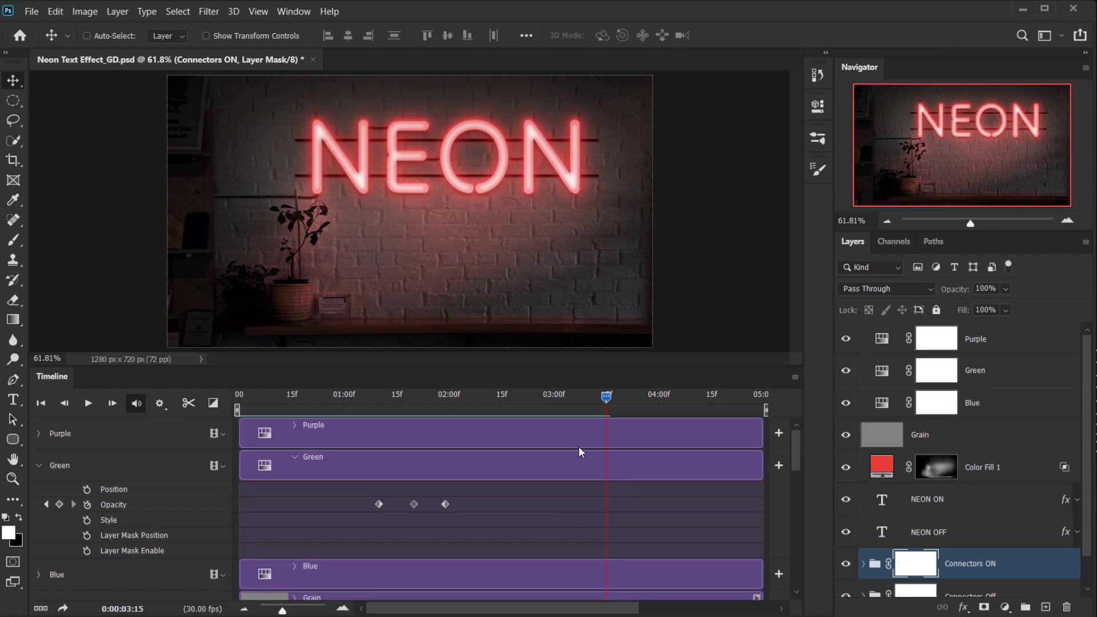
{"action": "left_click", "coordinate": [221, 465]}
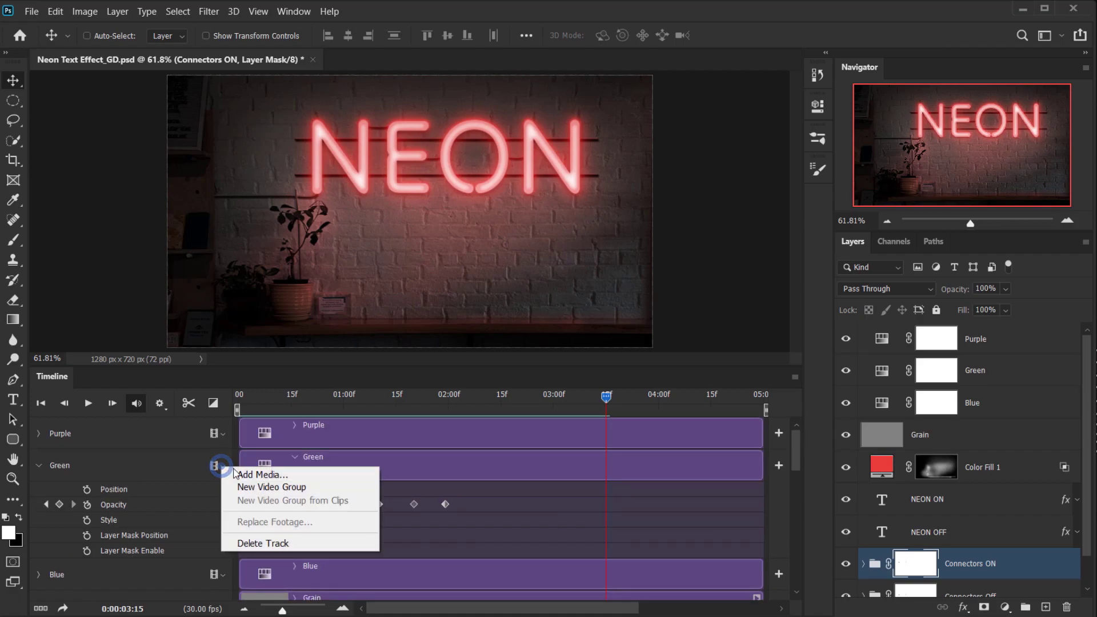
{"action": "left_click", "coordinate": [411, 468]}
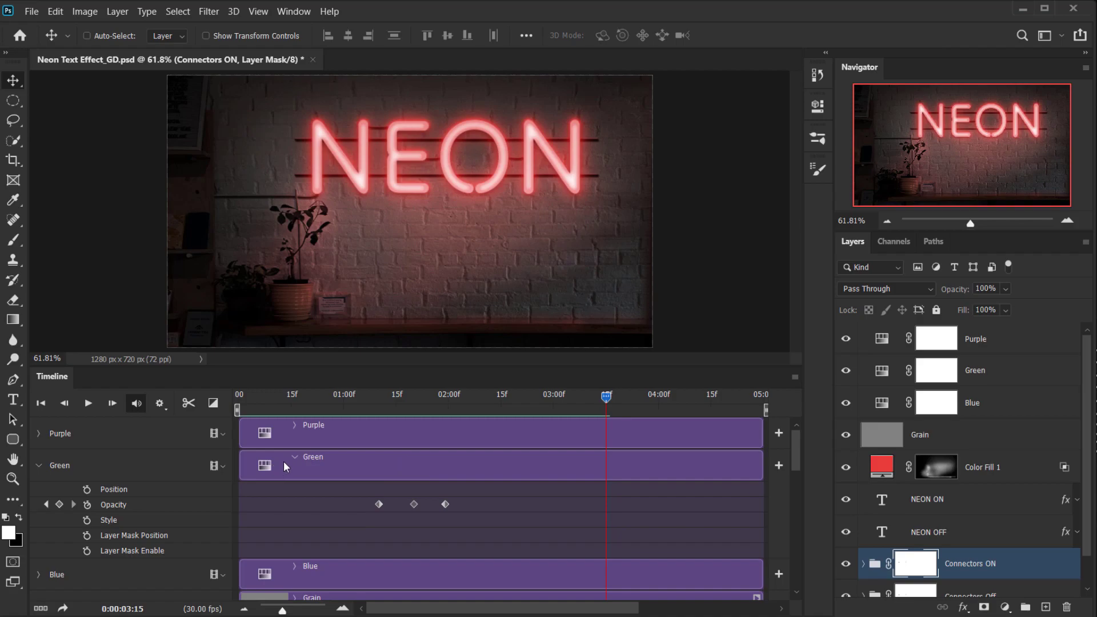
{"action": "scroll", "coordinate": [653, 491], "scroll_direction": "down", "scroll_amount": 5}
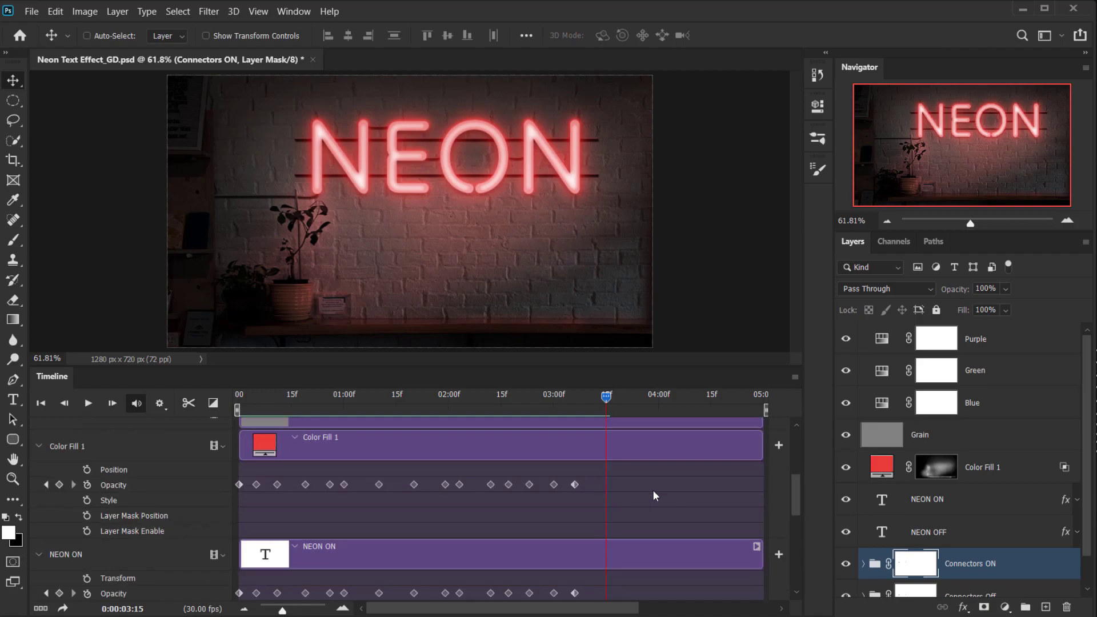
Collapse the Green layer's track, select the Purple layer and expand its animation properties in the timeline.
{"action": "mouse_move", "coordinate": [613, 392]}
{"action": "left_mouse_down"}
{"action": "mouse_move", "coordinate": [653, 399]}
{"action": "mouse_move", "coordinate": [603, 401]}
{"action": "left_mouse_up"}
{"action": "scroll", "coordinate": [623, 486], "scroll_direction": "up", "scroll_amount": 3}
{"action": "scroll", "coordinate": [328, 516], "scroll_direction": "up", "scroll_amount": 1}
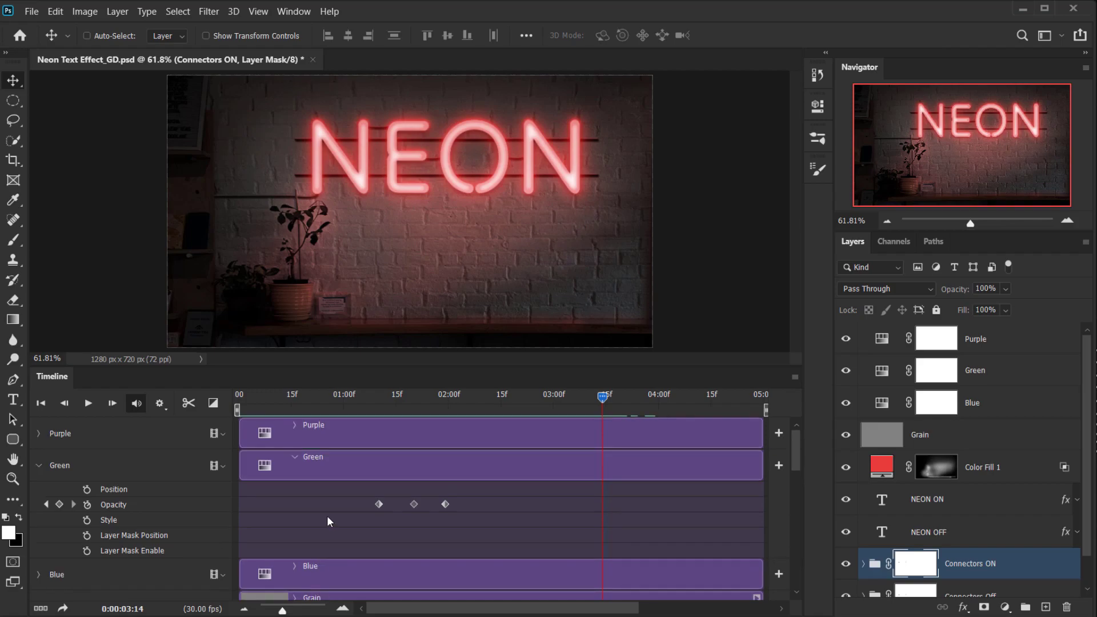
{"action": "left_click", "coordinate": [217, 465]}
{"action": "left_click", "coordinate": [287, 456]}
{"action": "left_click", "coordinate": [39, 465]}
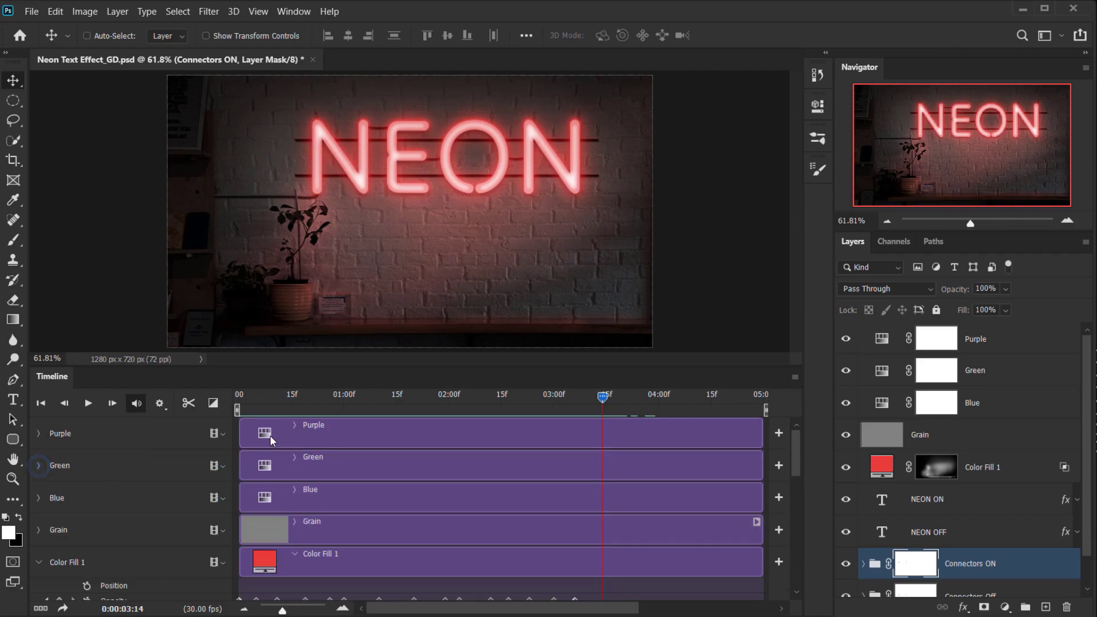
{"action": "left_click", "coordinate": [276, 432]}
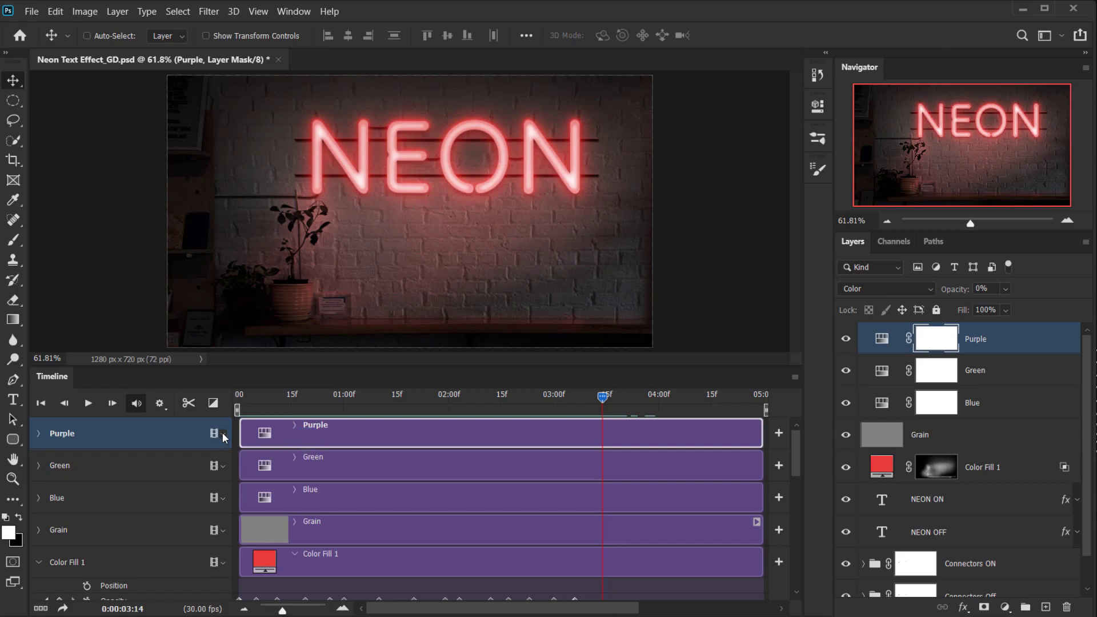
{"action": "left_click", "coordinate": [38, 434]}
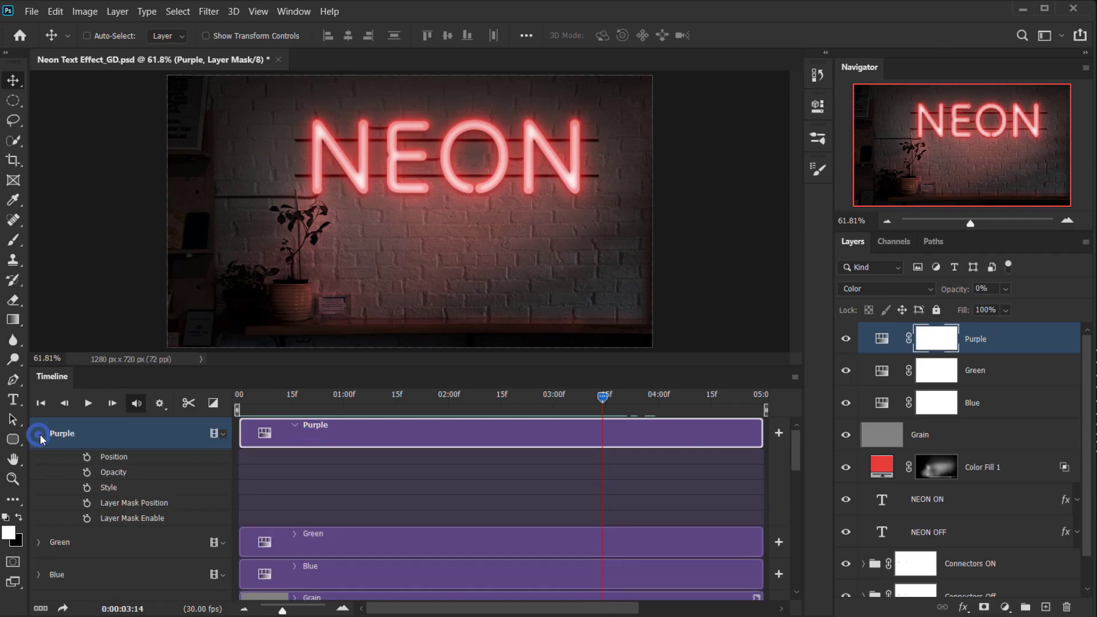
Enable opacity keyframing on Purple at 03:13 with the opacity set to 100%.
{"action": "scroll", "coordinate": [375, 476], "scroll_direction": "down", "scroll_amount": 5}
{"action": "scroll", "coordinate": [520, 513], "scroll_direction": "up", "scroll_amount": 3}
{"action": "scroll", "coordinate": [520, 514], "scroll_direction": "up", "scroll_amount": 2}
{"action": "scroll", "coordinate": [574, 568], "scroll_direction": "down", "scroll_amount": 3}
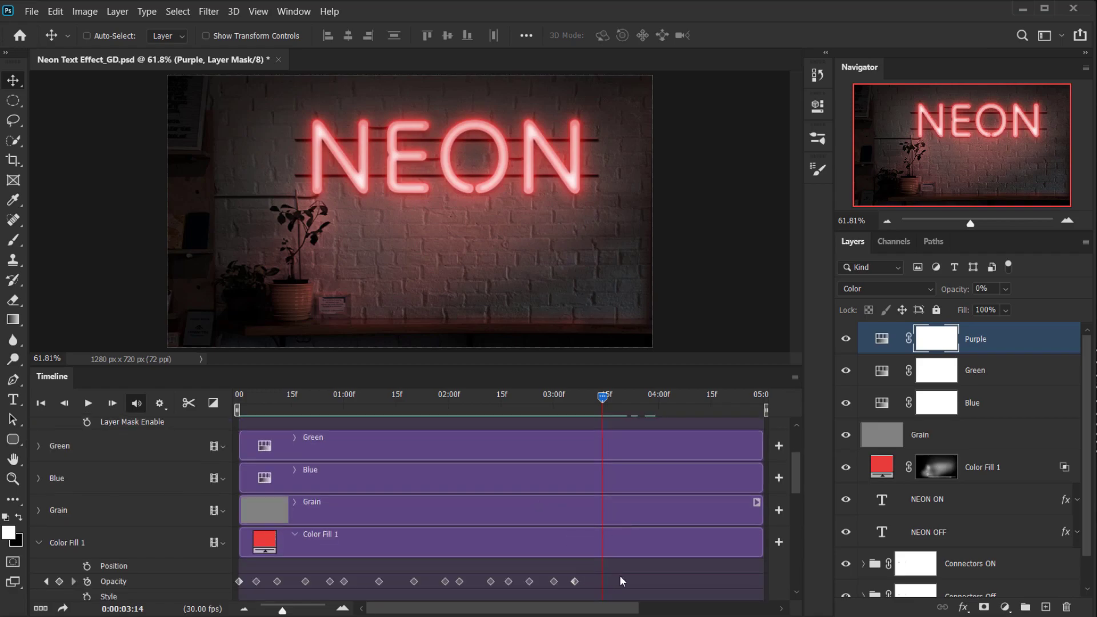
{"action": "scroll", "coordinate": [629, 564], "scroll_direction": "up", "scroll_amount": 3}
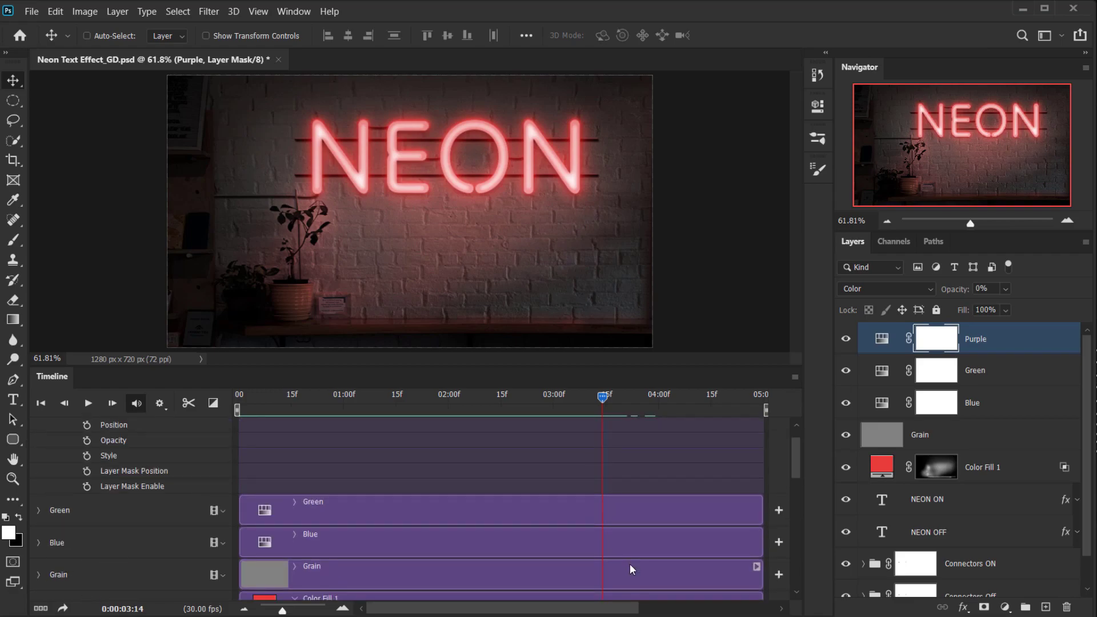
{"action": "scroll", "coordinate": [618, 489], "scroll_direction": "down", "scroll_amount": 3}
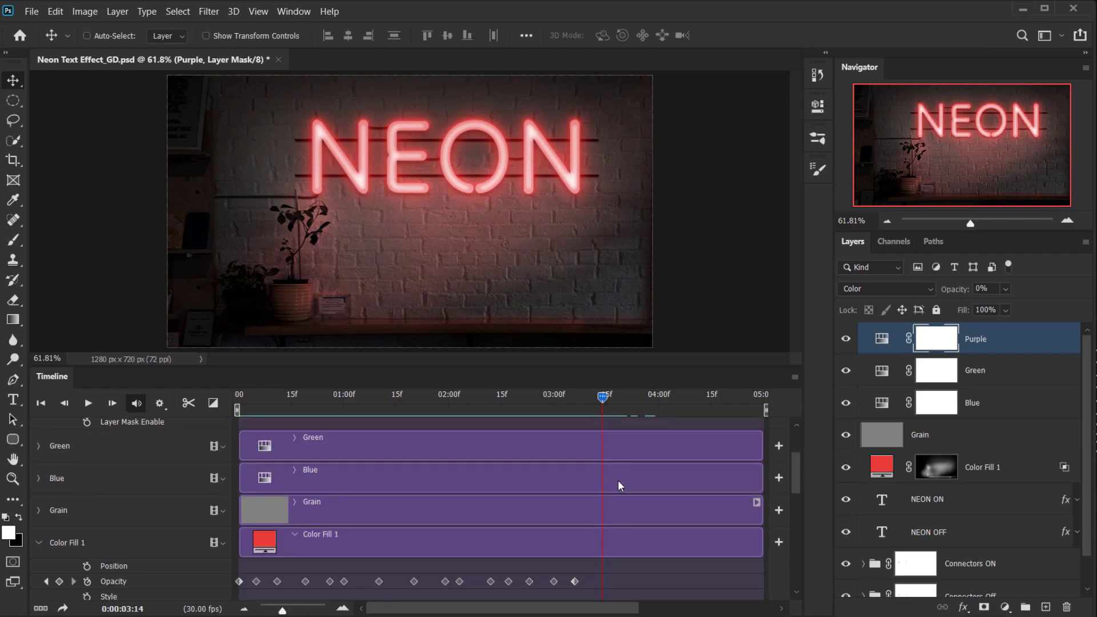
{"action": "left_click_drag", "start_coordinate": [602, 409], "coordinate": [593, 401]}
{"action": "scroll", "coordinate": [633, 507], "scroll_direction": "up", "scroll_amount": 3}
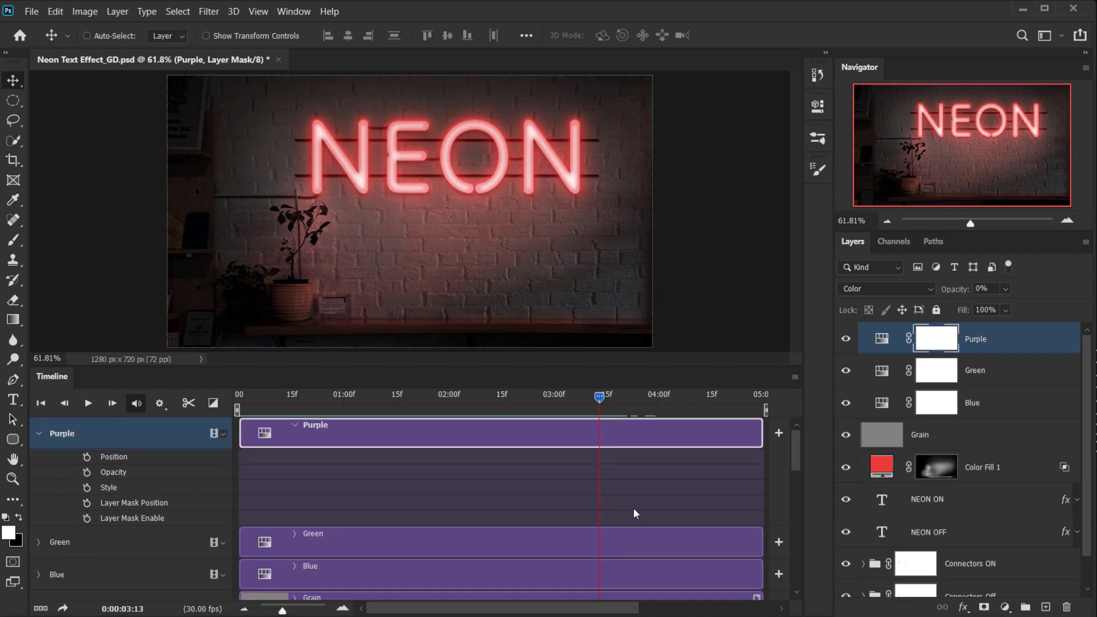
{"action": "left_click", "coordinate": [86, 472]}
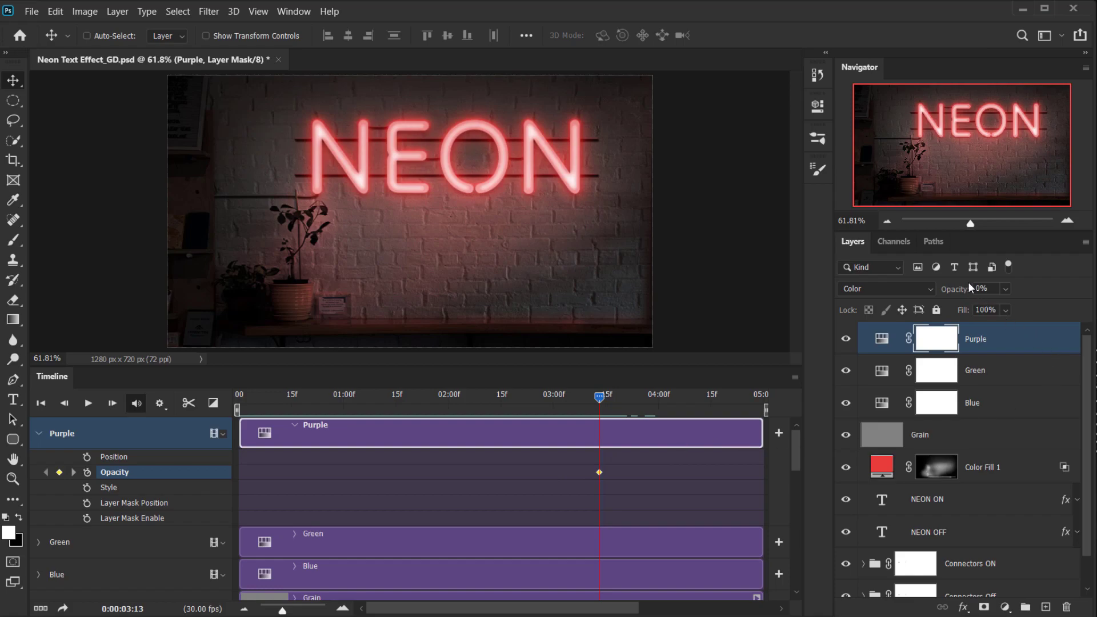
{"action": "left_click", "coordinate": [956, 288]}
{"action": "type", "text": "100"}
{"action": "key", "text": "Return"}
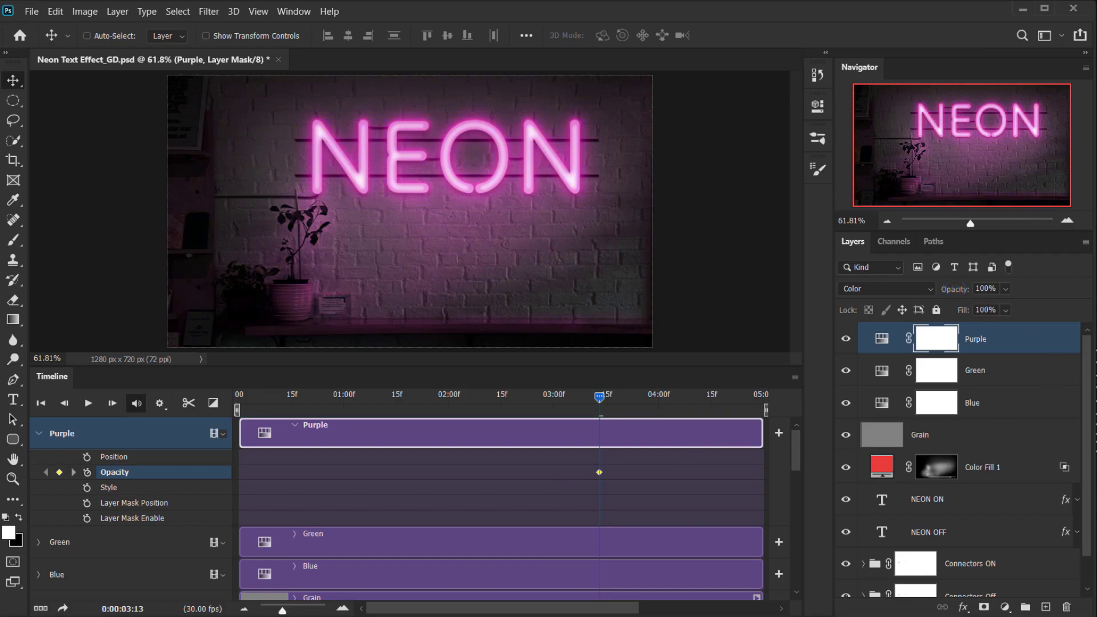
Add a Purple opacity keyframe of 0% at about 03:20 and preview the colour change.
{"action": "left_click", "coordinate": [599, 399]}
{"action": "left_click_drag", "start_coordinate": [615, 399], "coordinate": [616, 399]}
{"action": "left_click_drag", "start_coordinate": [621, 398], "coordinate": [625, 398]}
{"action": "left_click_drag", "start_coordinate": [962, 292], "coordinate": [348, 395]}
{"action": "left_click_drag", "start_coordinate": [624, 395], "coordinate": [509, 416]}
{"action": "key", "text": "space"}
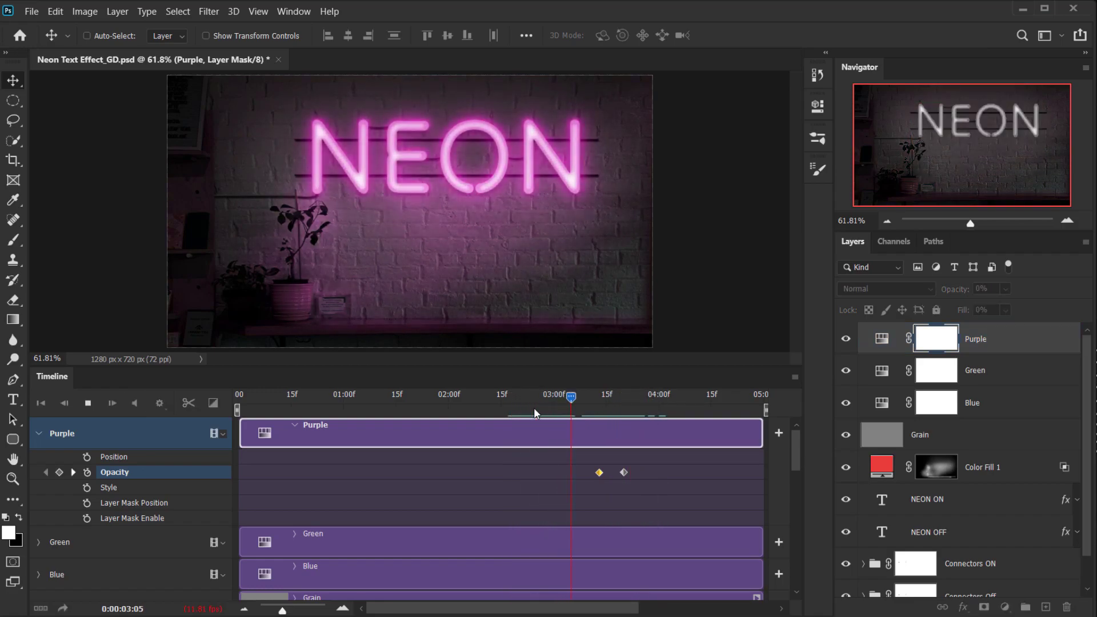
{"action": "key", "text": "space"}
Set Purple's opacity to 0% at 03:13 and 100% at about 03:20, and add a closing 0% keyframe.
{"action": "left_click", "coordinate": [603, 397]}
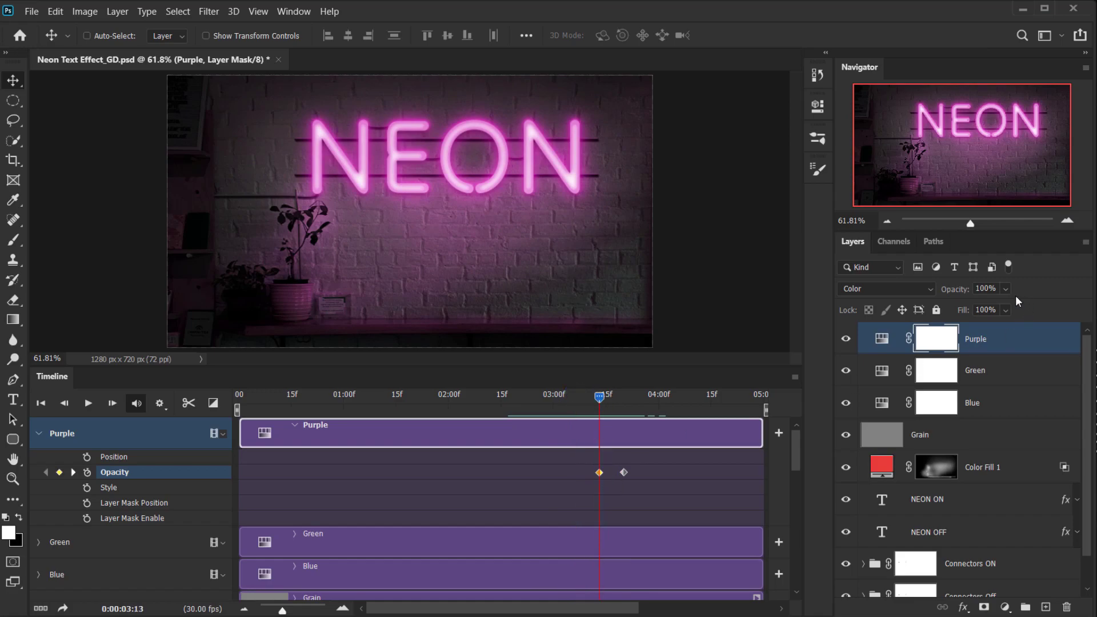
{"action": "left_click_drag", "start_coordinate": [968, 291], "coordinate": [641, 290]}
{"action": "left_click_drag", "start_coordinate": [604, 394], "coordinate": [630, 396]}
{"action": "left_click_drag", "start_coordinate": [958, 290], "coordinate": [1033, 290]}
{"action": "left_click_drag", "start_coordinate": [600, 404], "coordinate": [656, 398]}
{"action": "left_click_drag", "start_coordinate": [965, 289], "coordinate": [767, 289]}
Move Purple's last two opacity keyframes to about 03:18 and 03:25, and preview the purple flash.
{"action": "left_click_drag", "start_coordinate": [655, 472], "coordinate": [617, 470]}
{"action": "left_click_drag", "start_coordinate": [660, 400], "coordinate": [525, 419]}
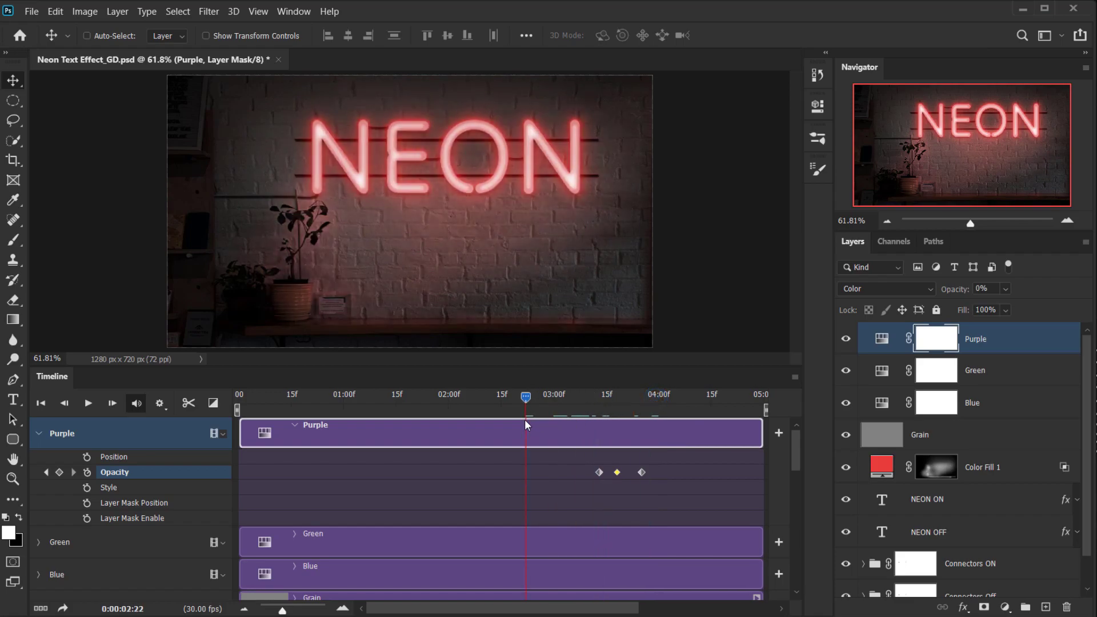
{"action": "key", "text": "space"}
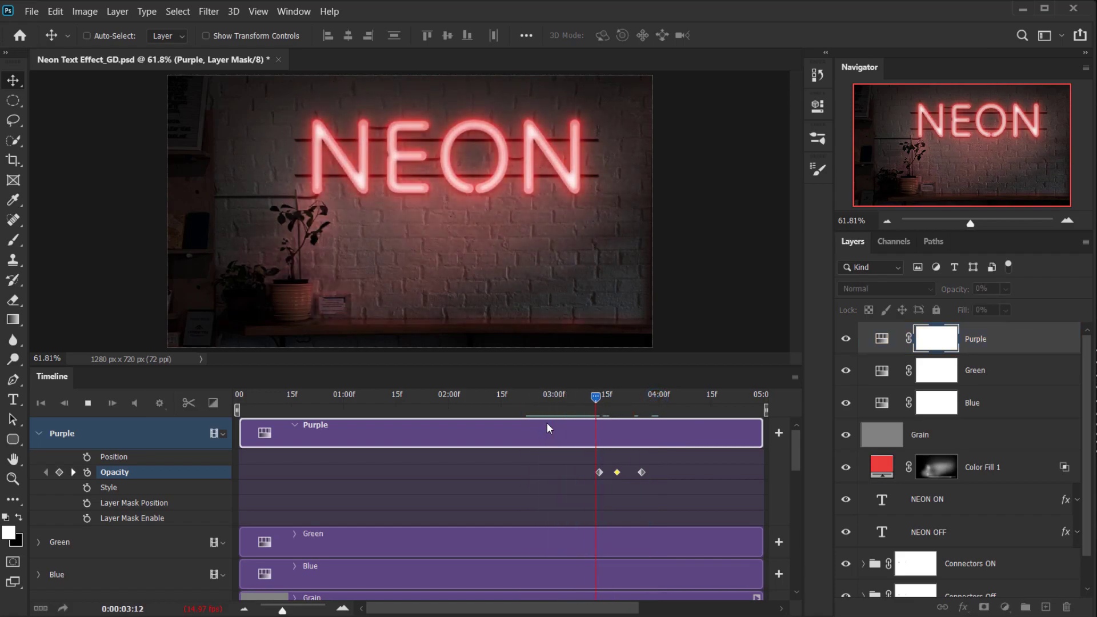
{"action": "key", "text": "space"}
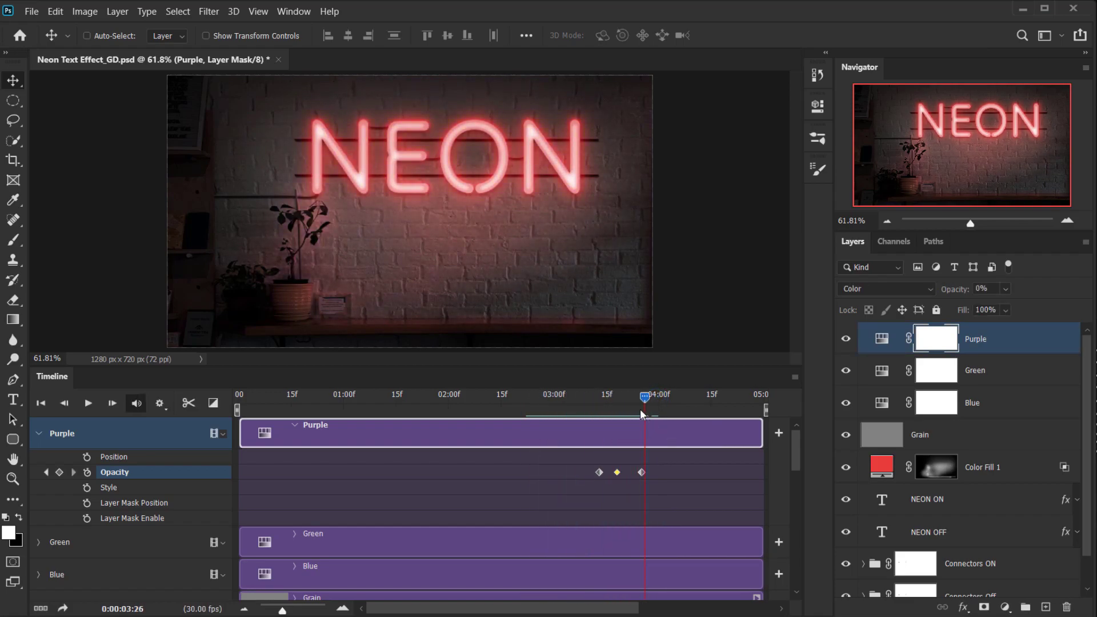
Add a Green opacity keyframe of 0% at 03:25, aligned with Purple's last keyframe.
{"action": "left_click", "coordinate": [641, 472]}
{"action": "left_click", "coordinate": [39, 434]}
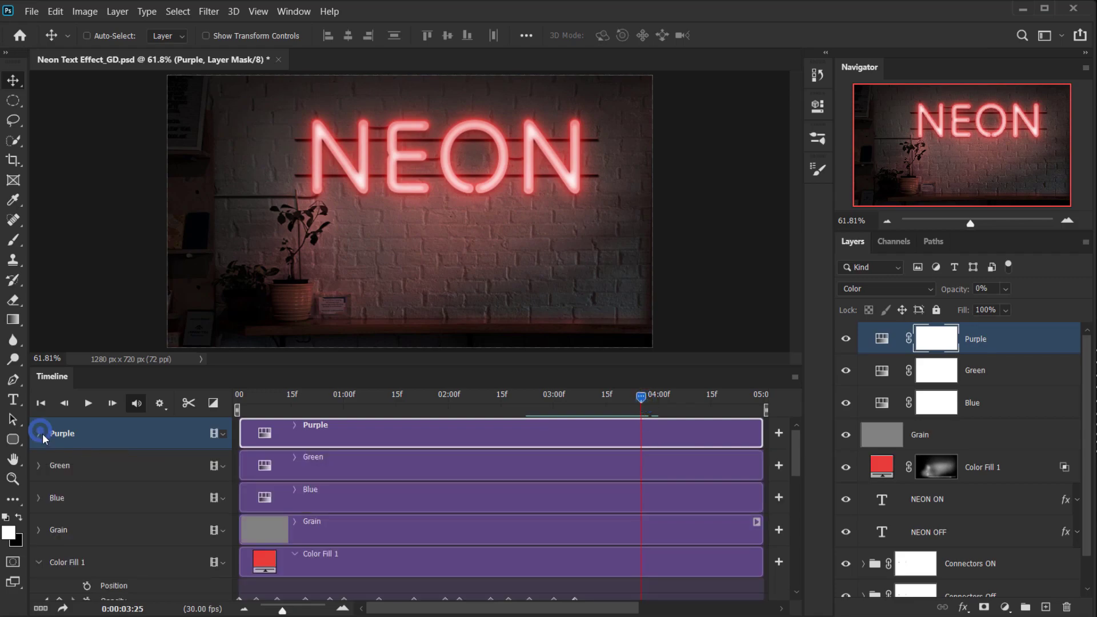
{"action": "left_click", "coordinate": [220, 464]}
{"action": "left_click", "coordinate": [37, 461]}
{"action": "left_click", "coordinate": [39, 465]}
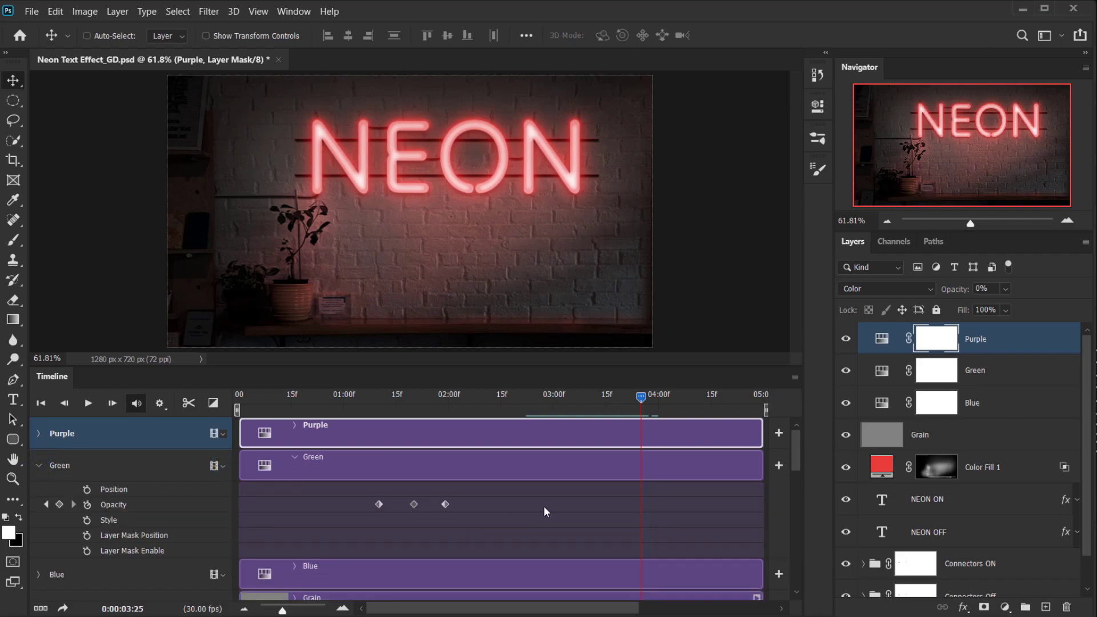
{"action": "left_click", "coordinate": [39, 435]}
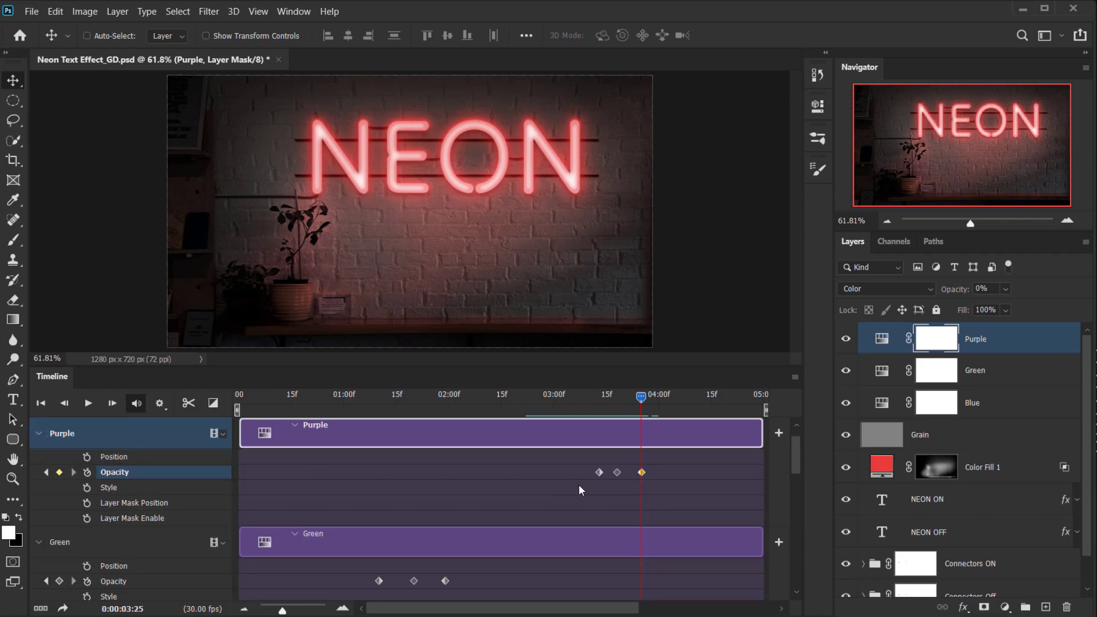
{"action": "scroll", "coordinate": [479, 512], "scroll_direction": "down", "scroll_amount": 1}
{"action": "left_click", "coordinate": [59, 517]}
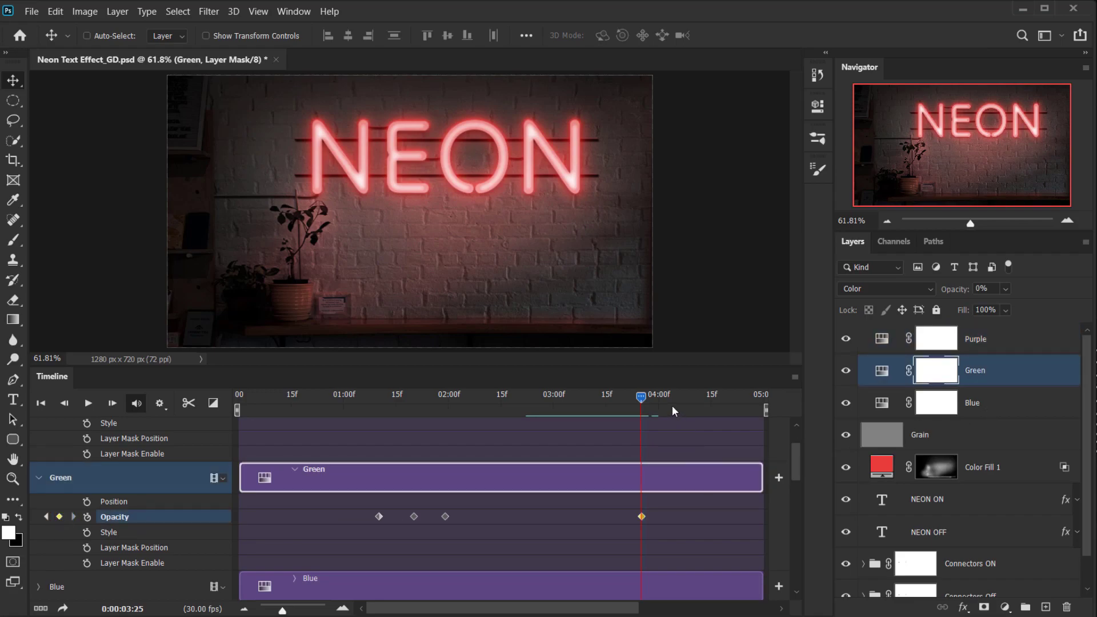
Add Green opacity keyframes of 100% at about 04:01 and 0% at 04:07.
{"action": "left_click", "coordinate": [658, 399]}
{"action": "left_click_drag", "start_coordinate": [659, 400], "coordinate": [662, 401]}
{"action": "left_click_drag", "start_coordinate": [957, 290], "coordinate": [1057, 290]}
{"action": "left_click_drag", "start_coordinate": [691, 397], "coordinate": [694, 397]}
{"action": "left_click_drag", "start_coordinate": [964, 294], "coordinate": [684, 517]}
{"action": "scroll", "coordinate": [694, 572], "scroll_direction": "up", "scroll_amount": 1}
{"action": "scroll", "coordinate": [697, 565], "scroll_direction": "down", "scroll_amount": 1}
{"action": "left_click_drag", "start_coordinate": [694, 401], "coordinate": [680, 403]}
Collapse Purple's track, expand Blue's and add a Blue opacity keyframe of 0% at 04:07, aligned with Green's last keyframe.
{"action": "left_click", "coordinate": [40, 478]}
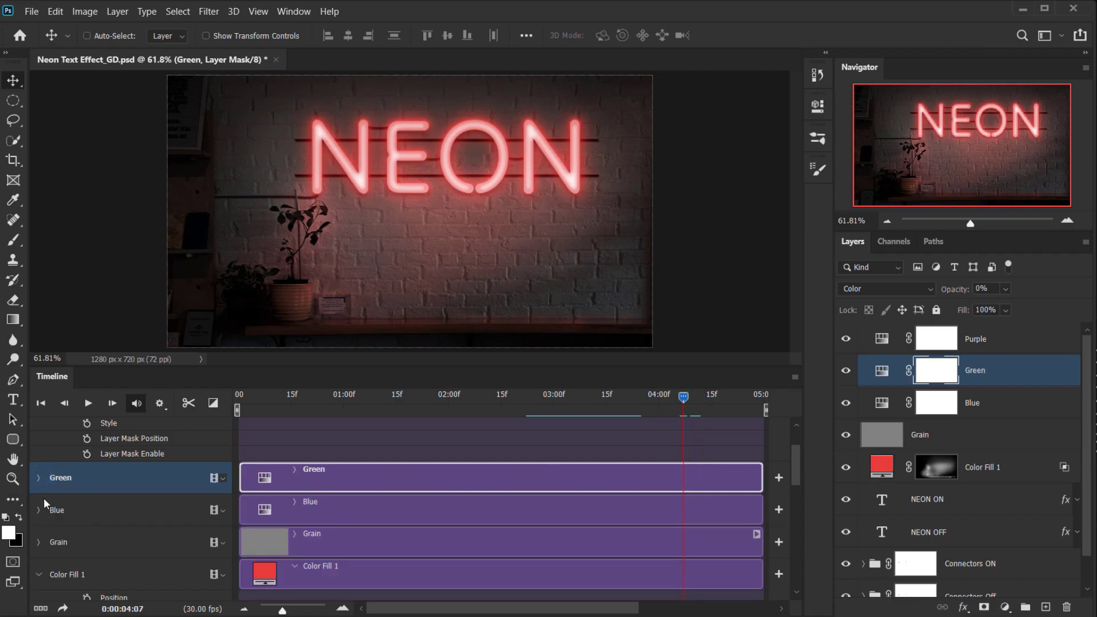
{"action": "left_click", "coordinate": [39, 477]}
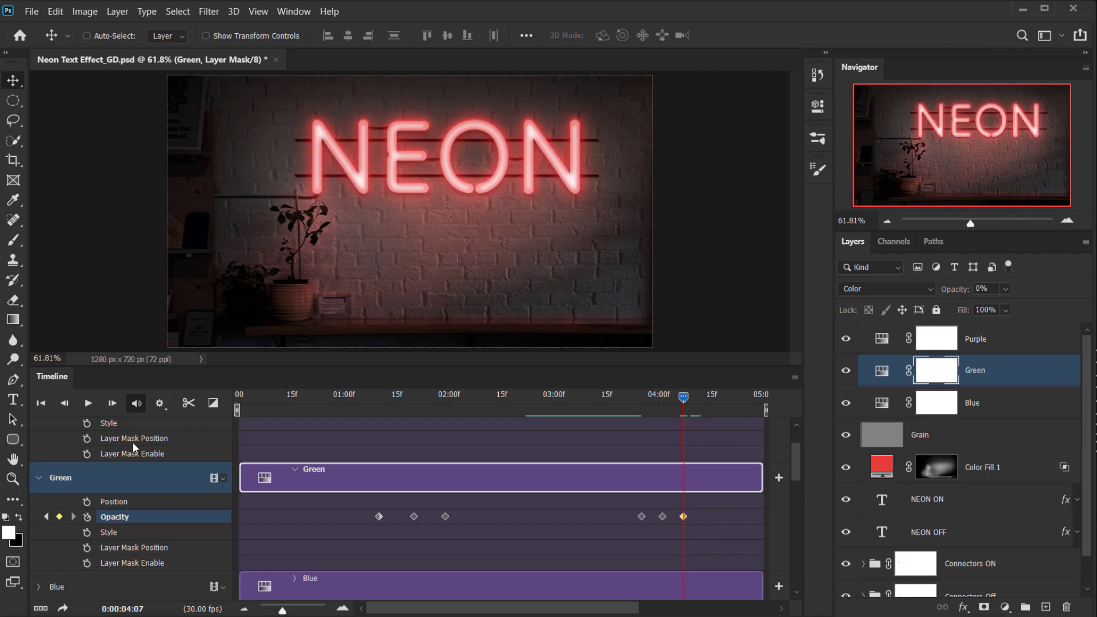
{"action": "scroll", "coordinate": [192, 459], "scroll_direction": "up", "scroll_amount": 1}
{"action": "scroll", "coordinate": [363, 472], "scroll_direction": "up", "scroll_amount": 1}
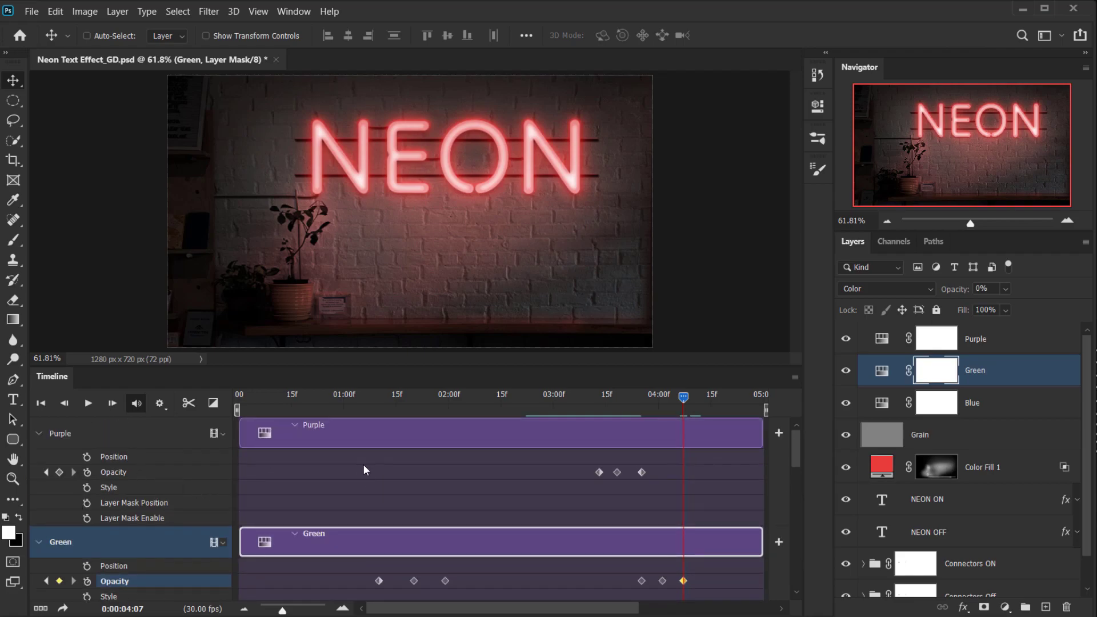
{"action": "left_click", "coordinate": [38, 433]}
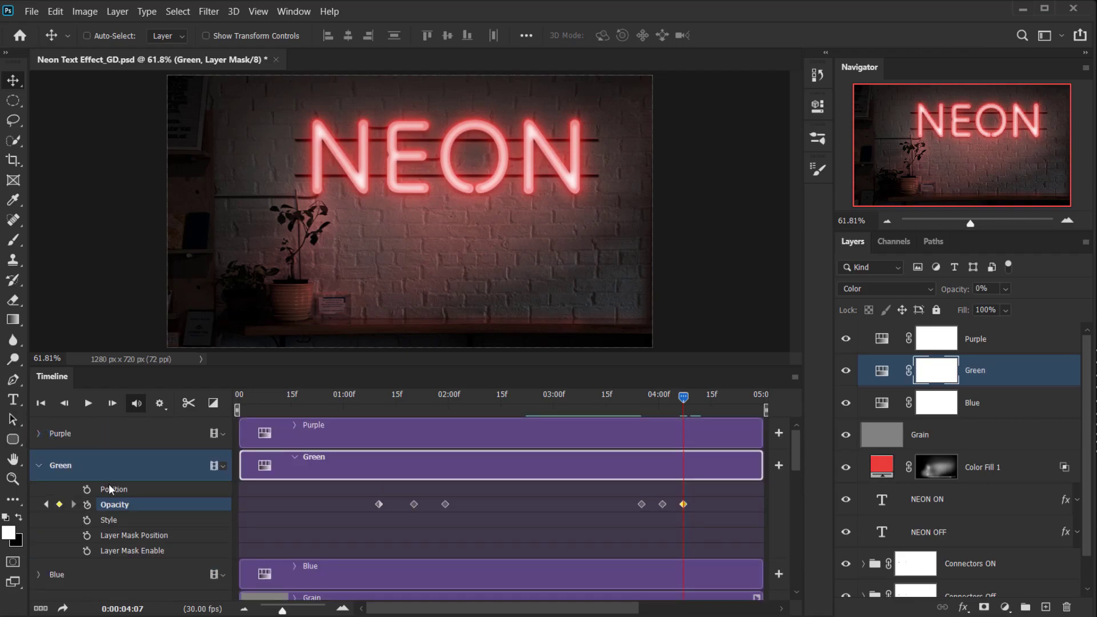
{"action": "scroll", "coordinate": [622, 488], "scroll_direction": "down", "scroll_amount": 4}
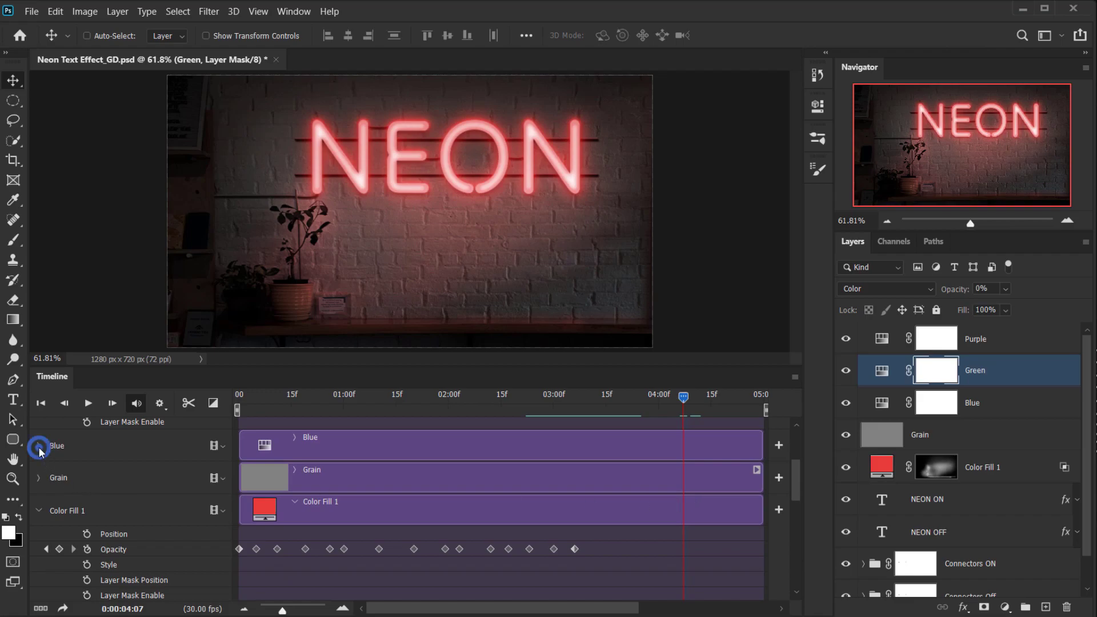
{"action": "left_click", "coordinate": [39, 446]}
{"action": "scroll", "coordinate": [523, 526], "scroll_direction": "up", "scroll_amount": 3}
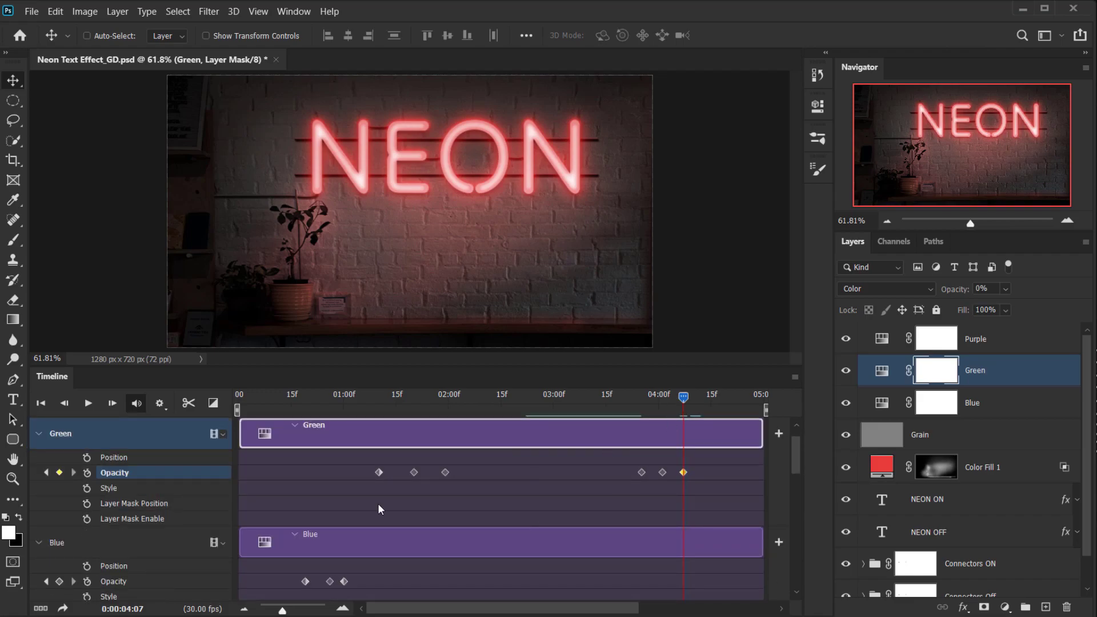
{"action": "left_click", "coordinate": [58, 581]}
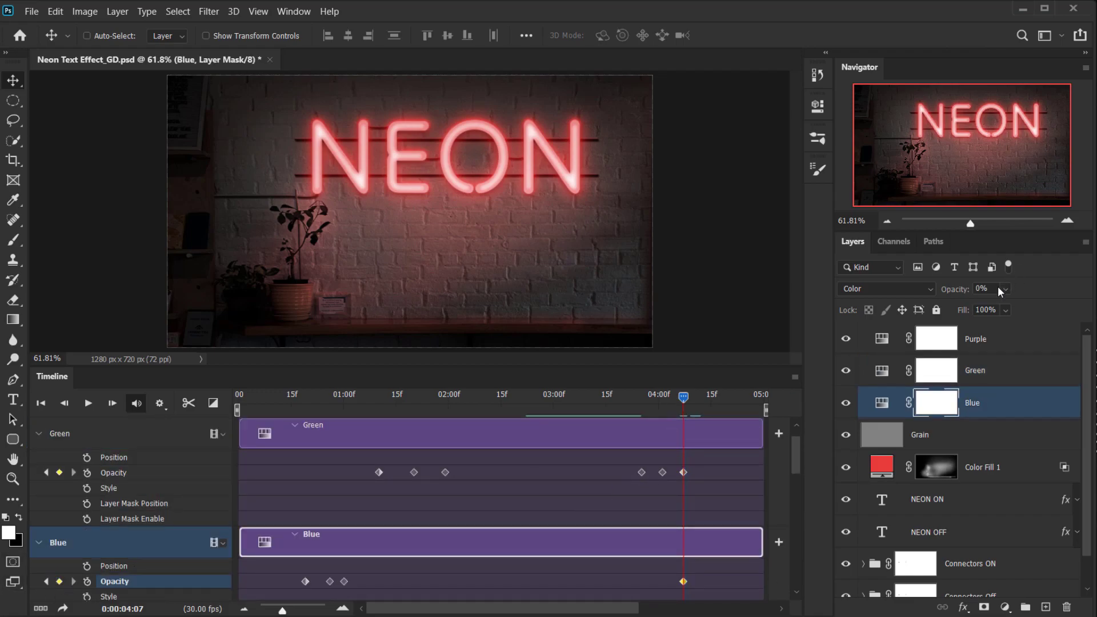
Add Blue opacity keyframes of 100% at 04:13 and 0% at 04:20.
{"action": "left_click_drag", "start_coordinate": [685, 397], "coordinate": [706, 402]}
{"action": "left_click_drag", "start_coordinate": [954, 290], "coordinate": [1011, 289]}
{"action": "left_click_drag", "start_coordinate": [704, 398], "coordinate": [729, 397]}
{"action": "left_click_drag", "start_coordinate": [953, 289], "coordinate": [578, 296]}
{"action": "scroll", "coordinate": [649, 451], "scroll_direction": "down", "scroll_amount": 3}
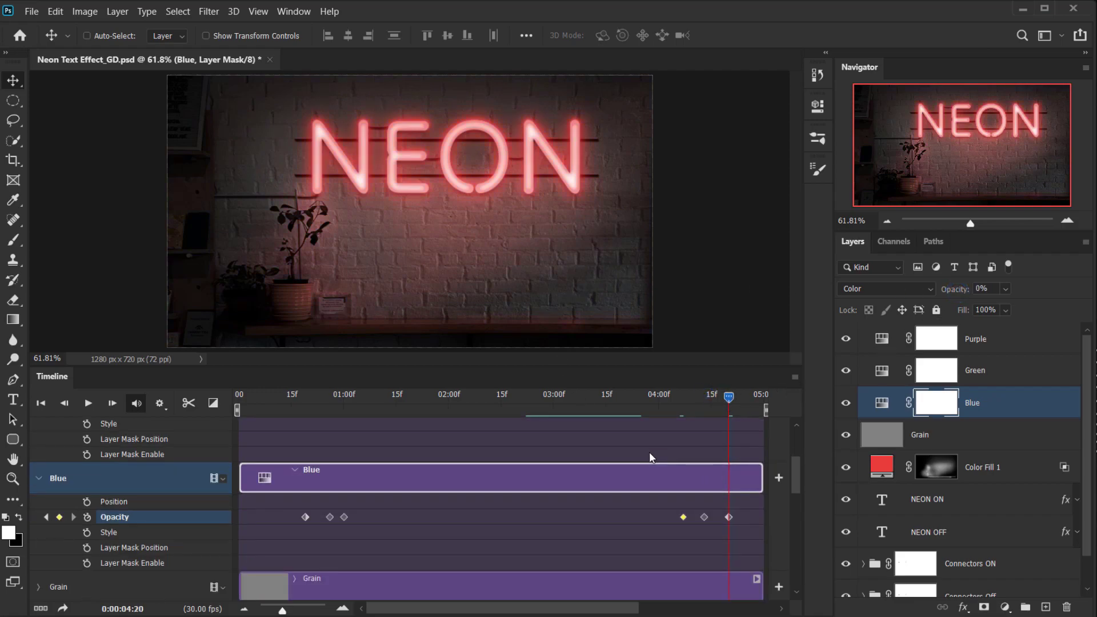
Play the animation from the start and scrub through its last frames to check the closing colour changes.
{"action": "scroll", "coordinate": [649, 451], "scroll_direction": "down", "scroll_amount": 3}
{"action": "left_click_drag", "start_coordinate": [730, 399], "coordinate": [238, 396]}
{"action": "scroll", "coordinate": [317, 480], "scroll_direction": "up", "scroll_amount": 5}
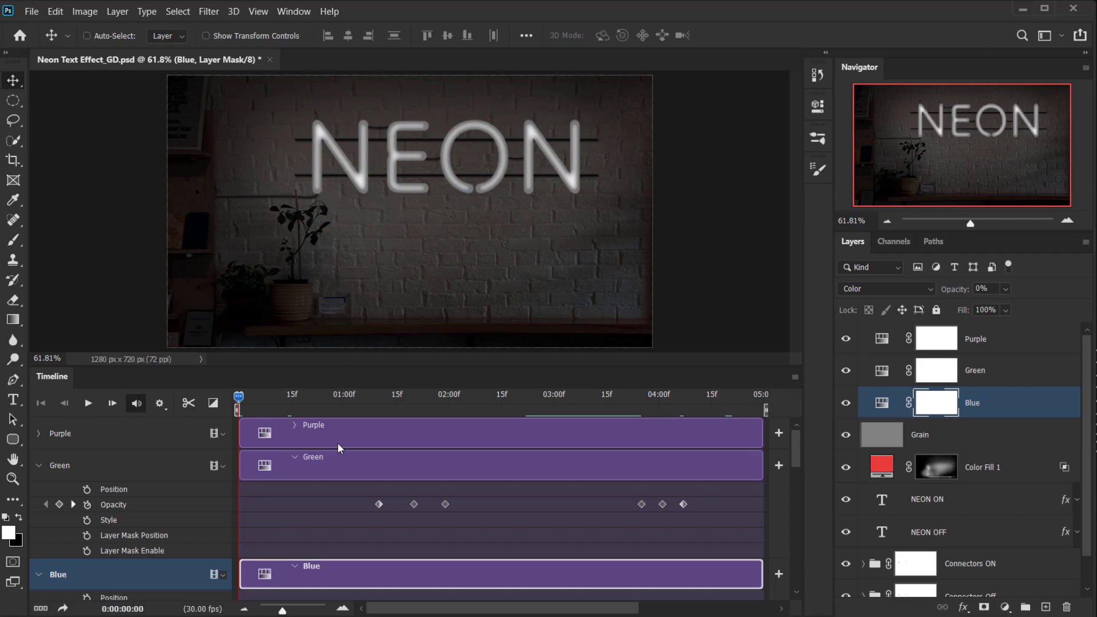
{"action": "key", "text": "space"}
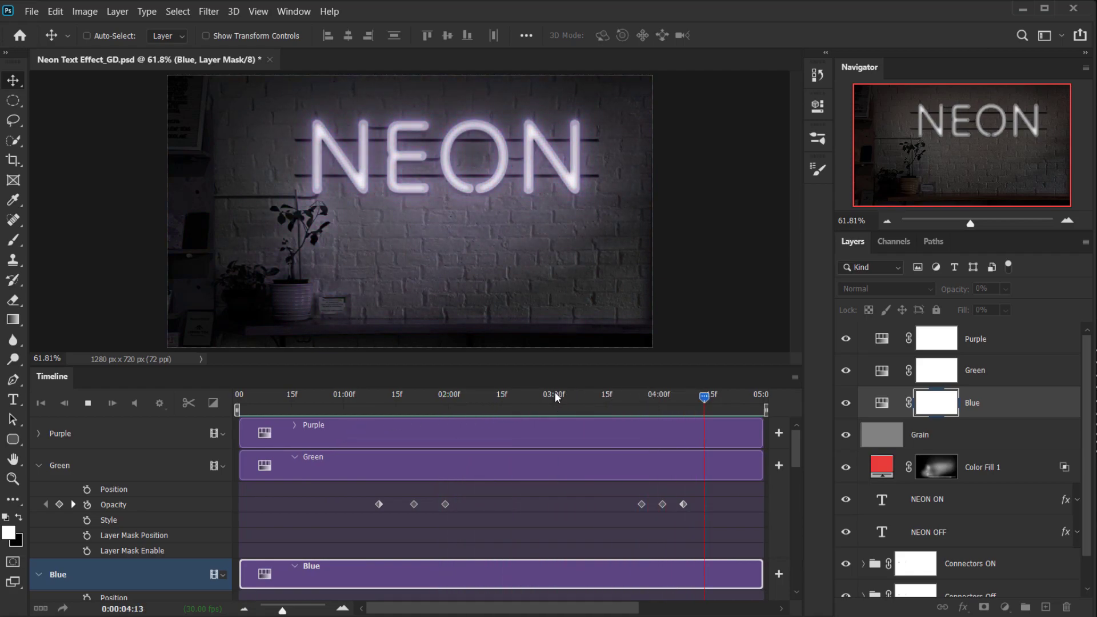
{"action": "left_click", "coordinate": [743, 399]}
{"action": "scroll", "coordinate": [702, 522], "scroll_direction": "down", "scroll_amount": 2}
{"action": "scroll", "coordinate": [706, 513], "scroll_direction": "up", "scroll_amount": 2}
{"action": "scroll", "coordinate": [746, 427], "scroll_direction": "down", "scroll_amount": 2}
{"action": "left_click_drag", "start_coordinate": [744, 400], "coordinate": [724, 404]}
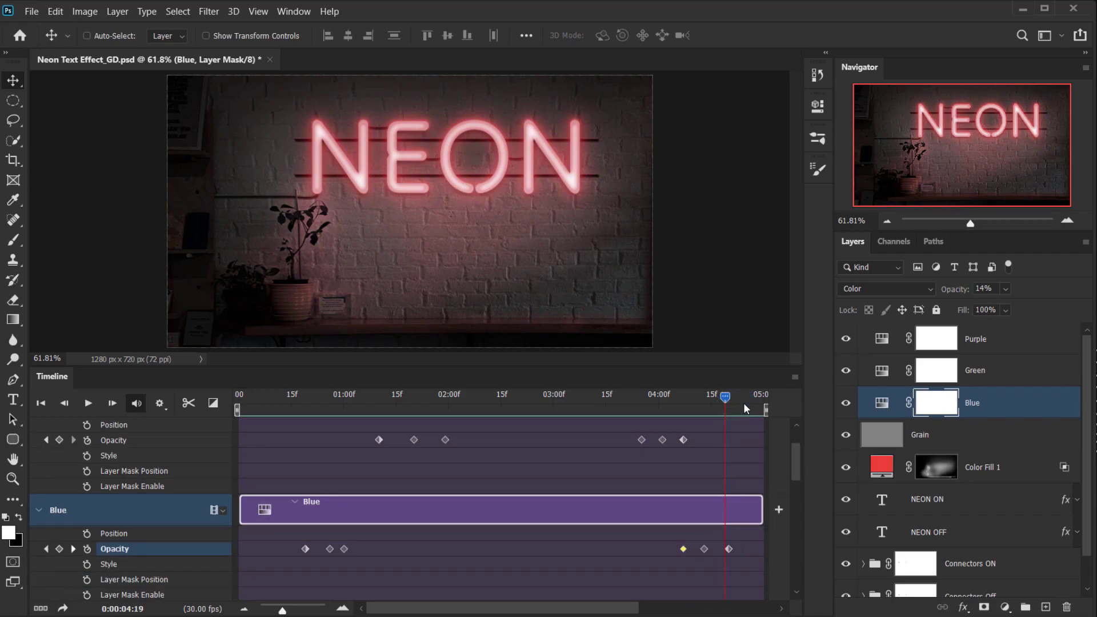
{"action": "left_click_drag", "start_coordinate": [725, 397], "coordinate": [747, 397]}
Collapse the Blue and Green tracks in the timeline and select the NEON ON layer.
{"action": "left_click", "coordinate": [38, 509]}
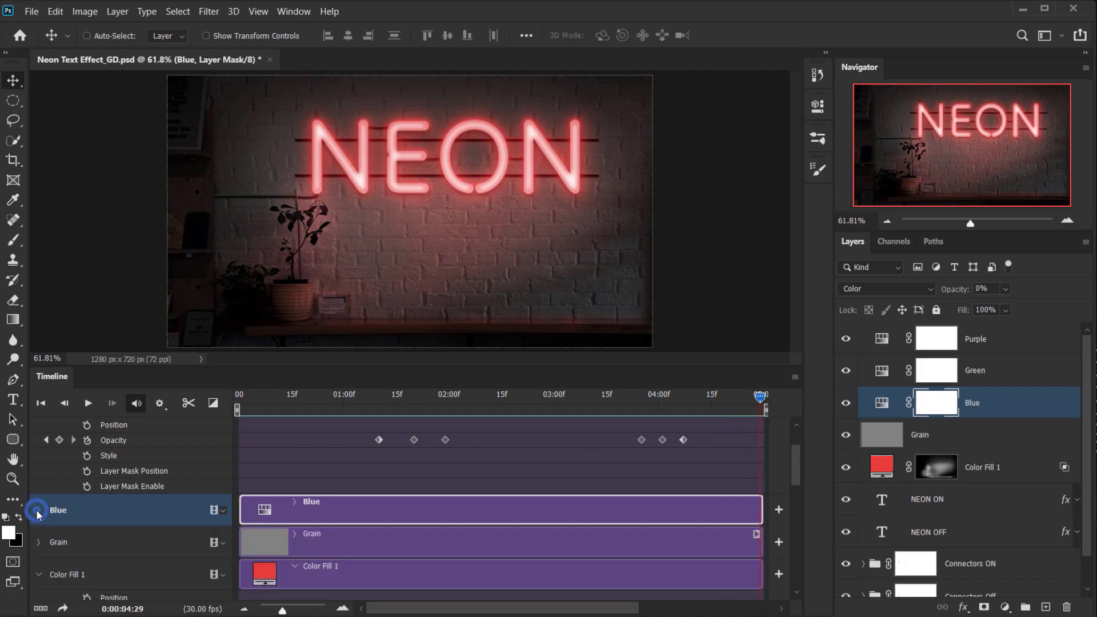
{"action": "scroll", "coordinate": [349, 539], "scroll_direction": "down", "scroll_amount": 2}
{"action": "scroll", "coordinate": [348, 535], "scroll_direction": "up", "scroll_amount": 4}
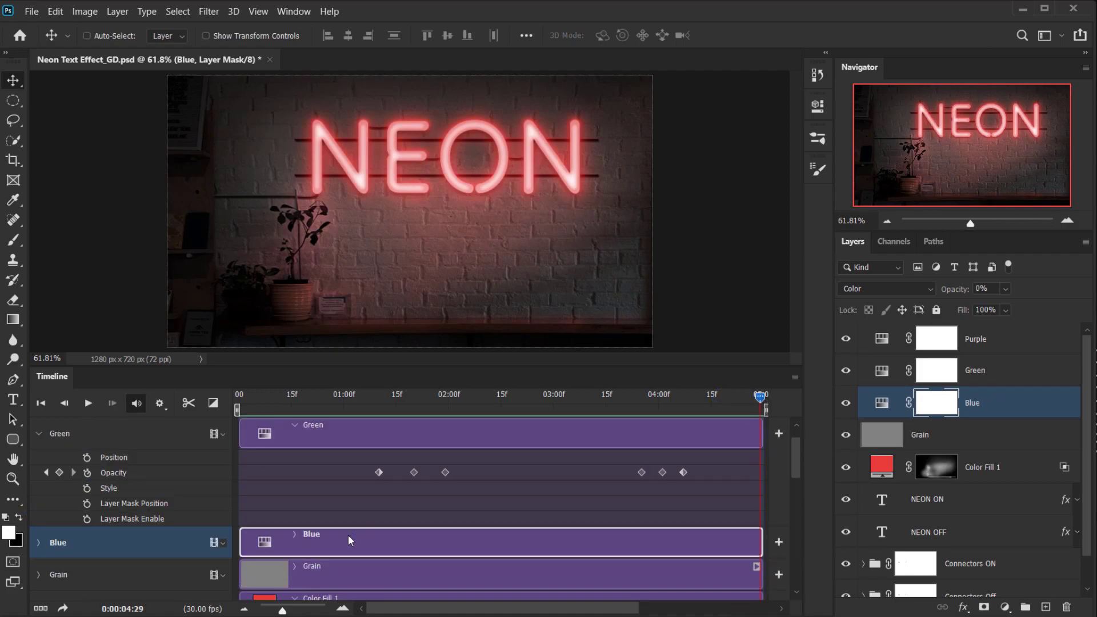
{"action": "left_click", "coordinate": [39, 464]}
{"action": "scroll", "coordinate": [275, 526], "scroll_direction": "down", "scroll_amount": 5}
{"action": "scroll", "coordinate": [445, 515], "scroll_direction": "up", "scroll_amount": 2}
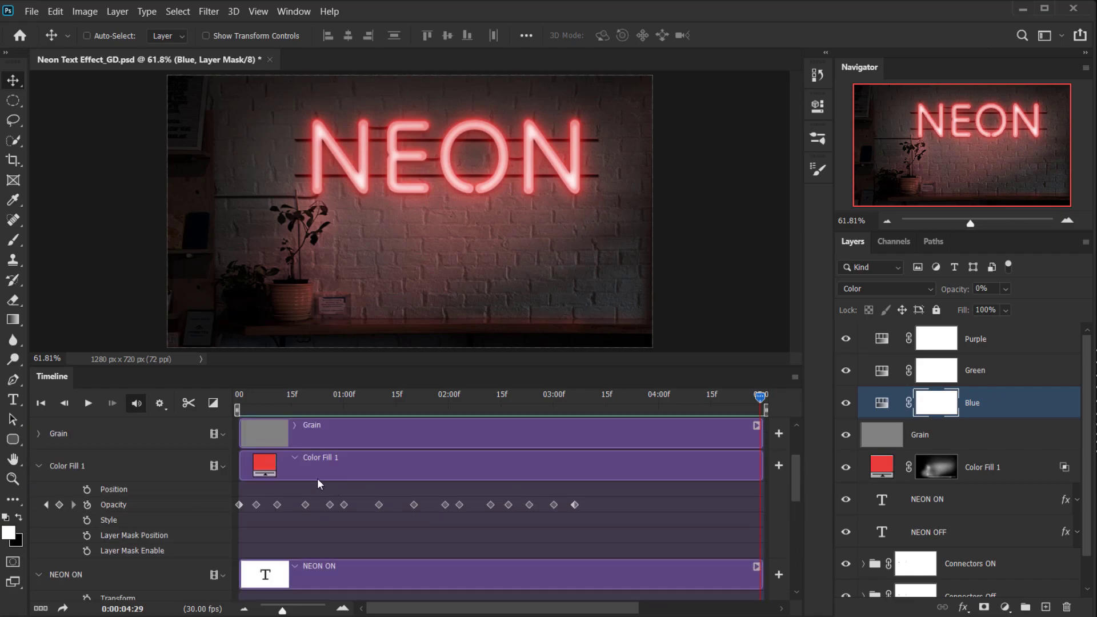
{"action": "scroll", "coordinate": [254, 562], "scroll_direction": "down", "scroll_amount": 2}
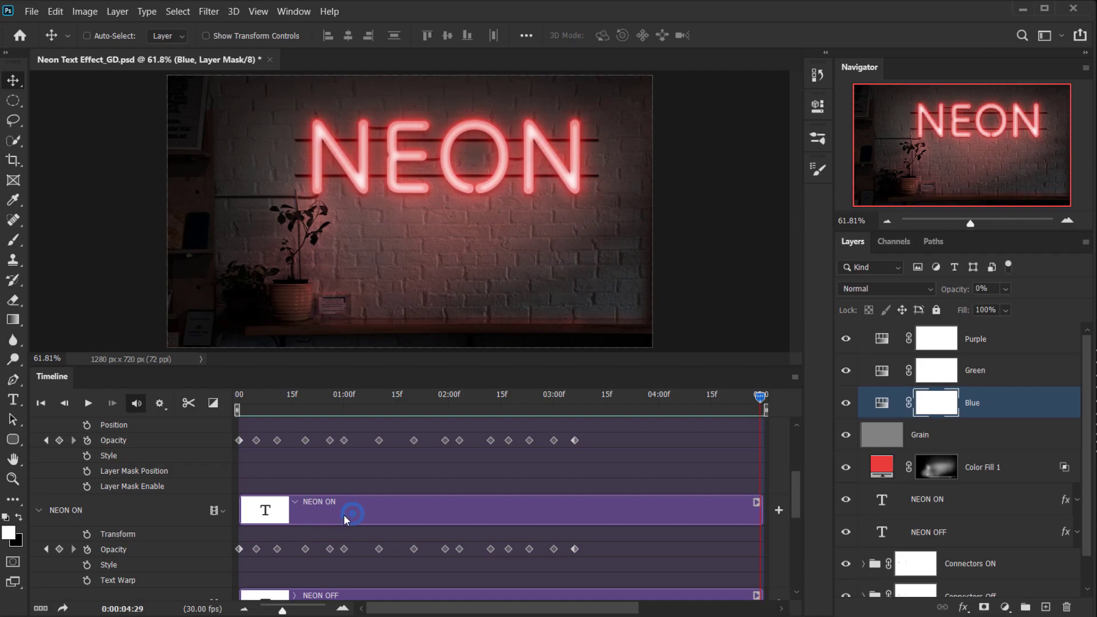
{"action": "left_click", "coordinate": [348, 515]}
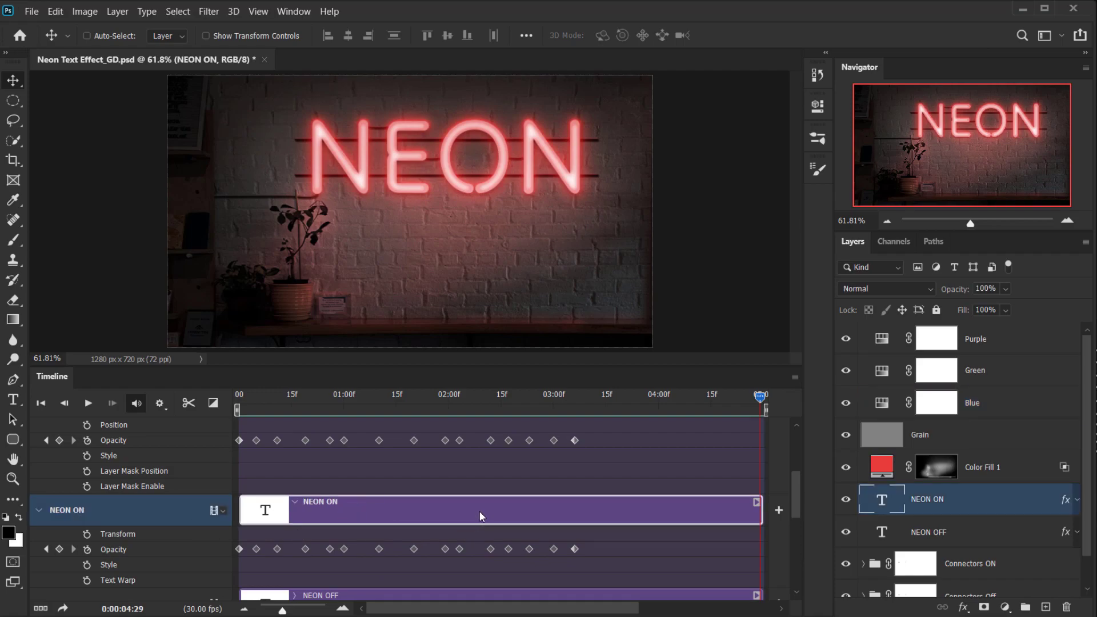
Add NEON ON opacity keyframes of 0% at 04:29 and 100% shortly after Blue's last keyframe, using Blue's expanded track for alignment.
{"action": "left_click_drag", "start_coordinate": [761, 397], "coordinate": [771, 397]}
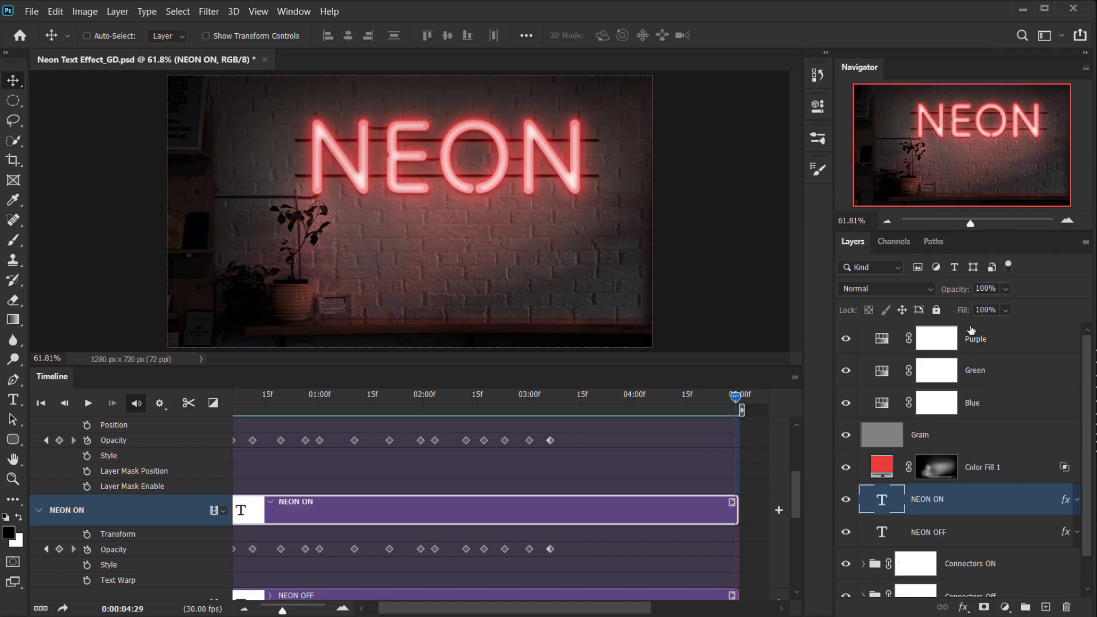
{"action": "left_click_drag", "start_coordinate": [966, 294], "coordinate": [644, 282]}
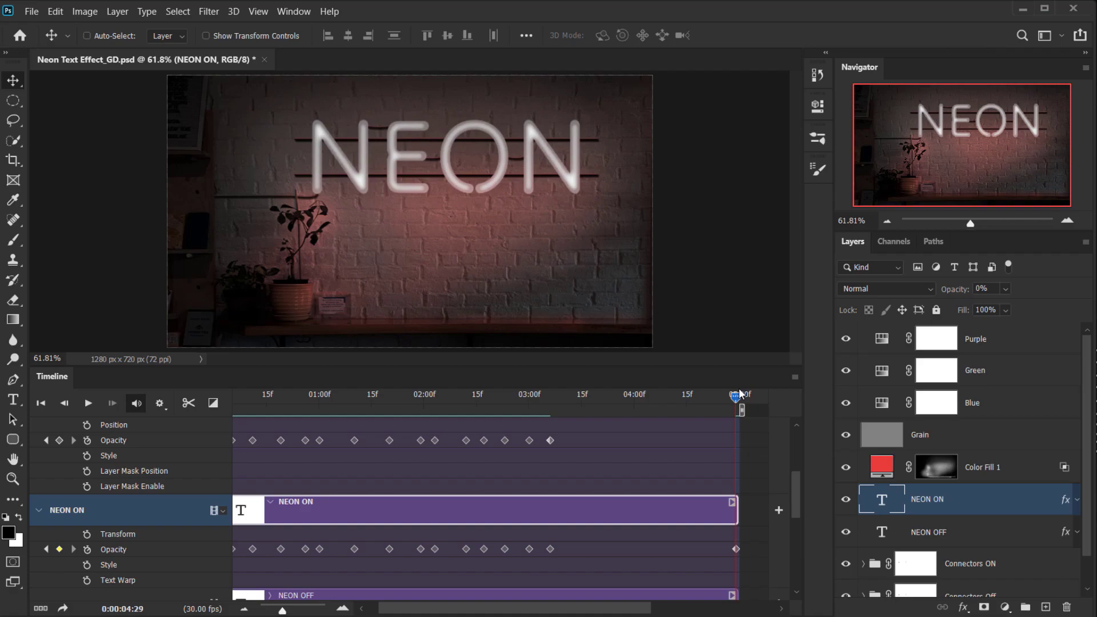
{"action": "left_click_drag", "start_coordinate": [724, 396], "coordinate": [715, 395]}
{"action": "scroll", "coordinate": [733, 478], "scroll_direction": "up", "scroll_amount": 4}
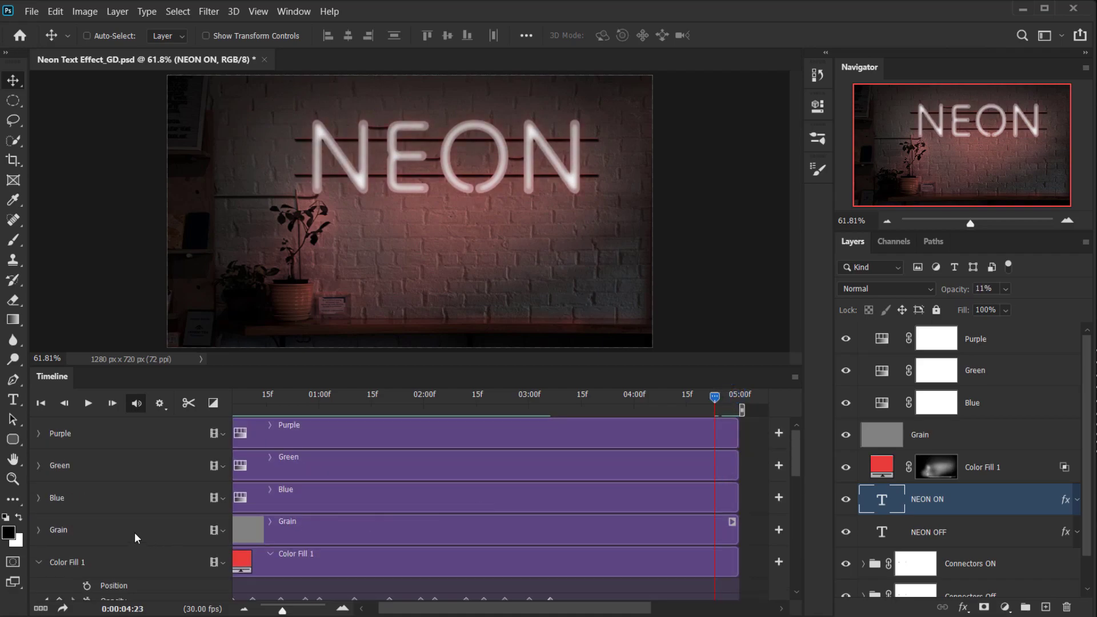
{"action": "left_click", "coordinate": [38, 498]}
{"action": "scroll", "coordinate": [652, 513], "scroll_direction": "down", "scroll_amount": 4}
{"action": "scroll", "coordinate": [706, 512], "scroll_direction": "up", "scroll_amount": 1}
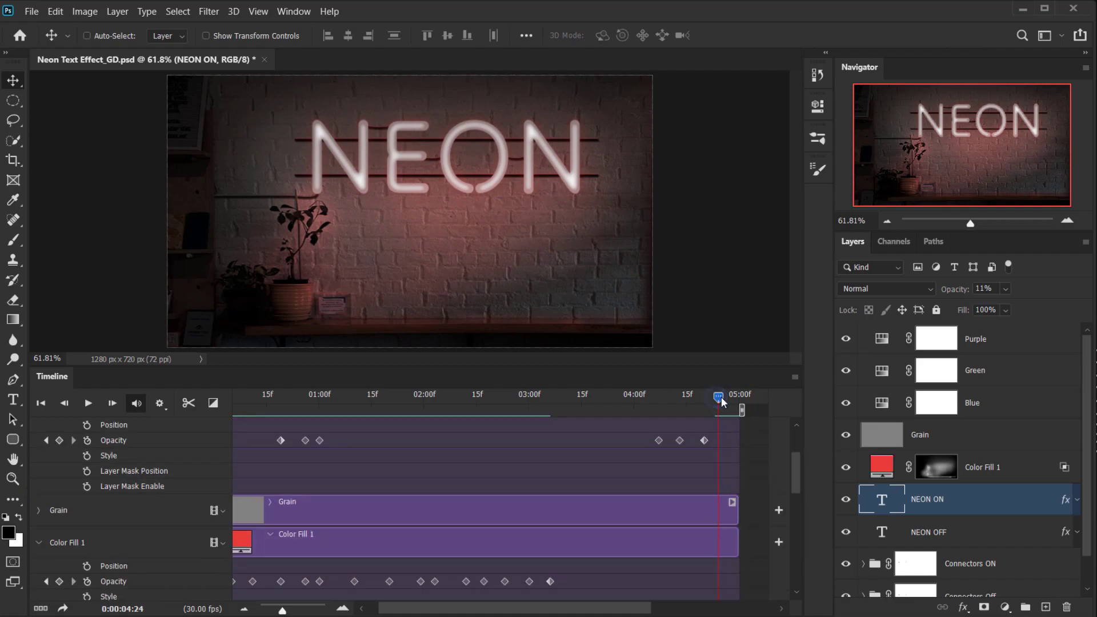
{"action": "left_click", "coordinate": [953, 290]}
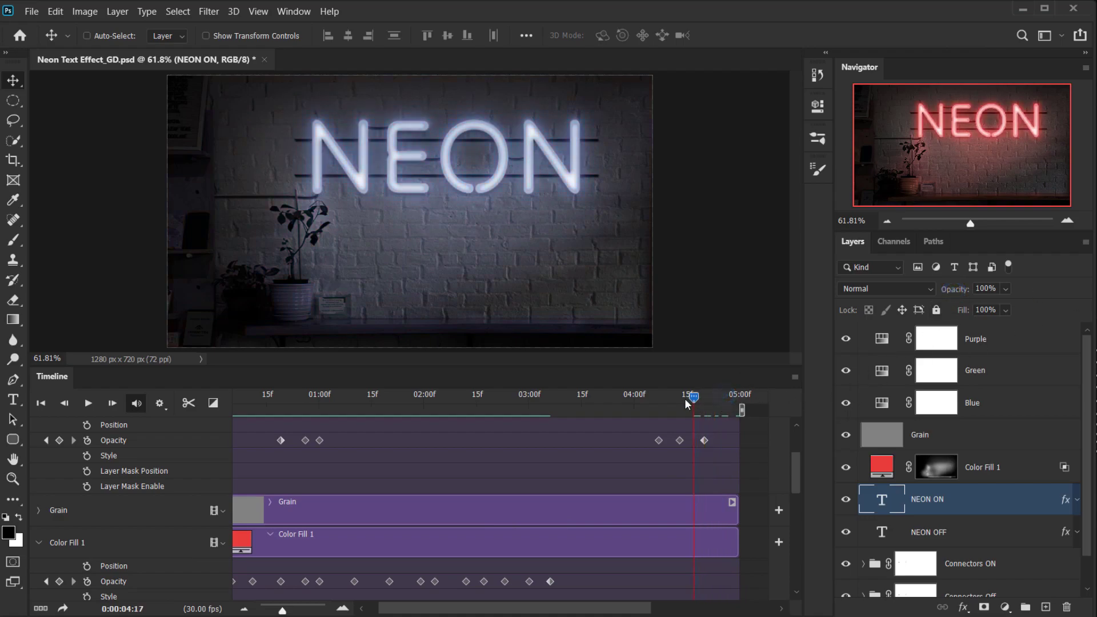
Move NEON ON's second-to-last opacity keyframe earlier to 04:23, closer to Blue's last keyframe at 04:20.
{"action": "left_click_drag", "start_coordinate": [725, 400], "coordinate": [624, 422]}
{"action": "scroll", "coordinate": [322, 489], "scroll_direction": "up", "scroll_amount": 3}
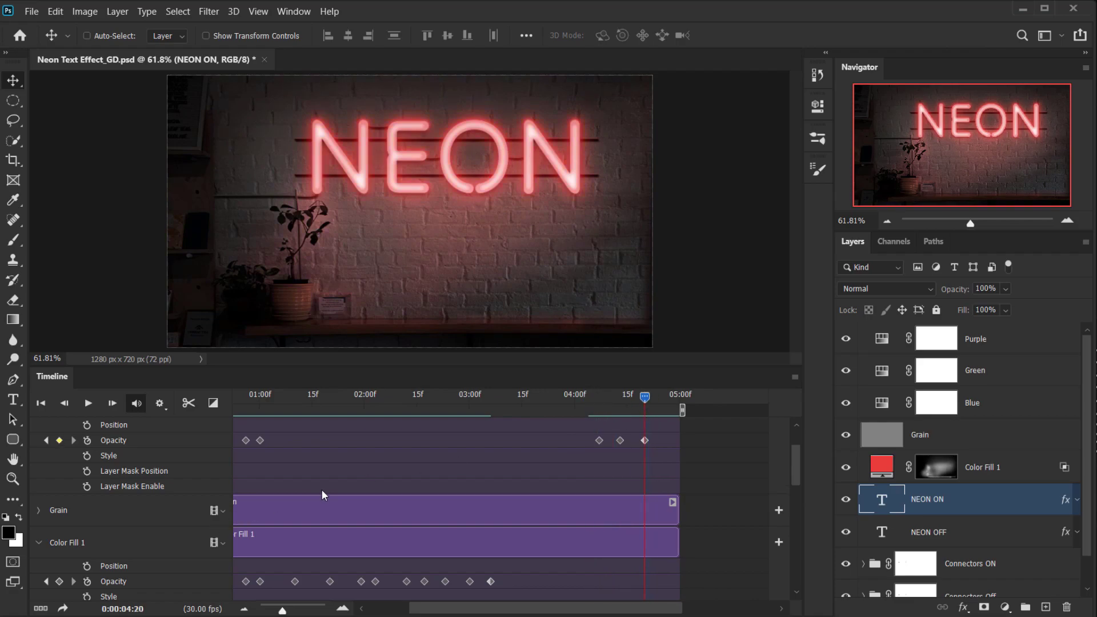
{"action": "scroll", "coordinate": [343, 531], "scroll_direction": "down", "scroll_amount": 5}
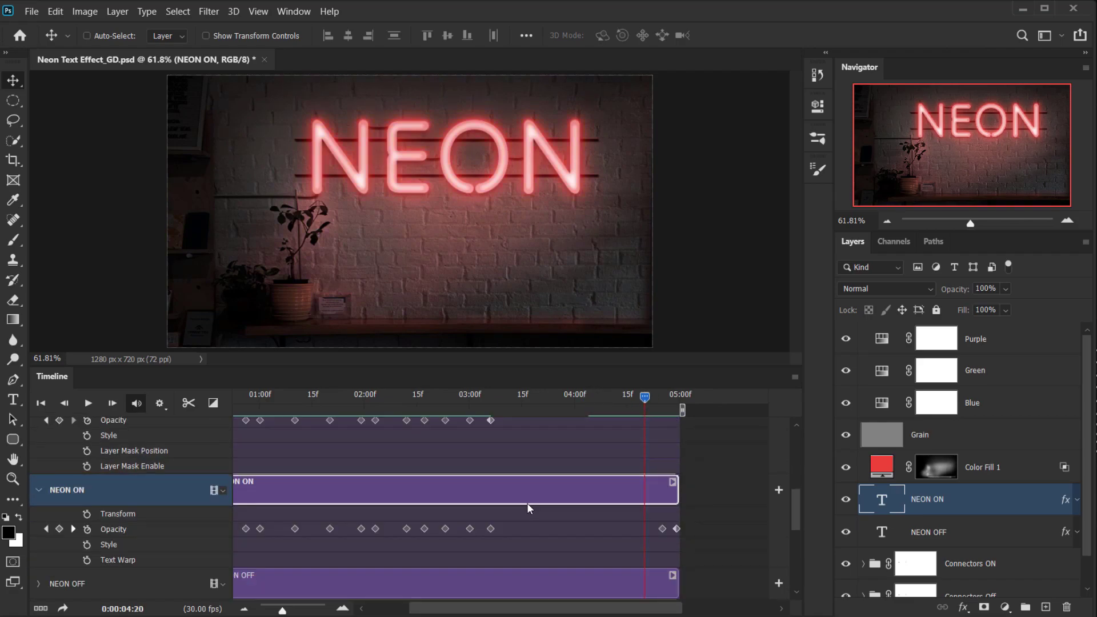
{"action": "scroll", "coordinate": [647, 539], "scroll_direction": "up", "scroll_amount": 3}
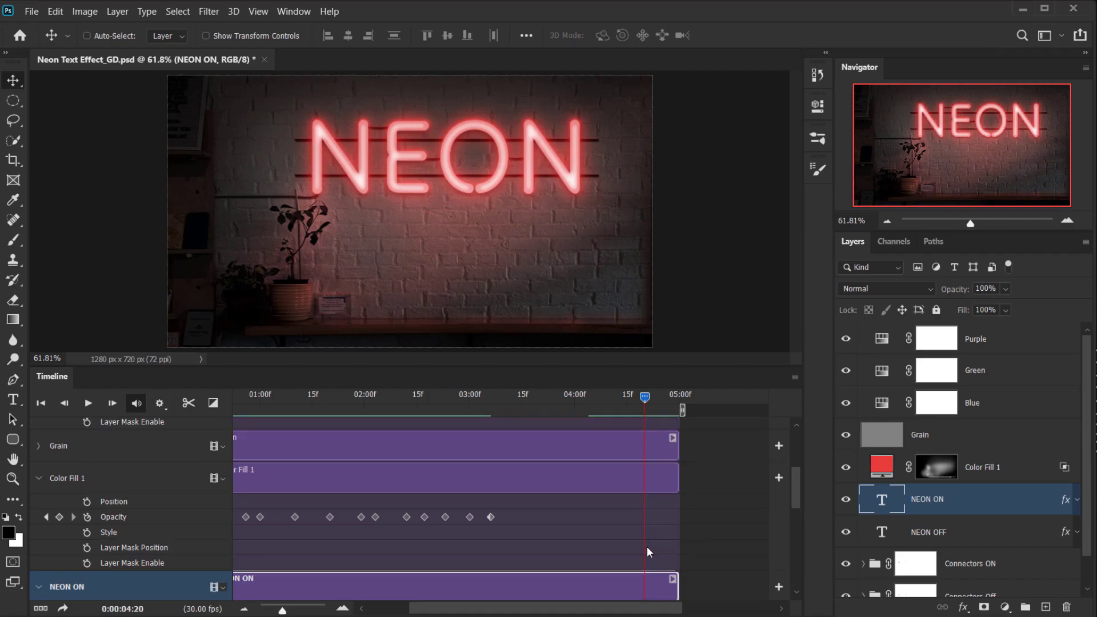
{"action": "scroll", "coordinate": [648, 547], "scroll_direction": "down", "scroll_amount": 3}
{"action": "left_click_drag", "start_coordinate": [662, 530], "coordinate": [651, 522]}
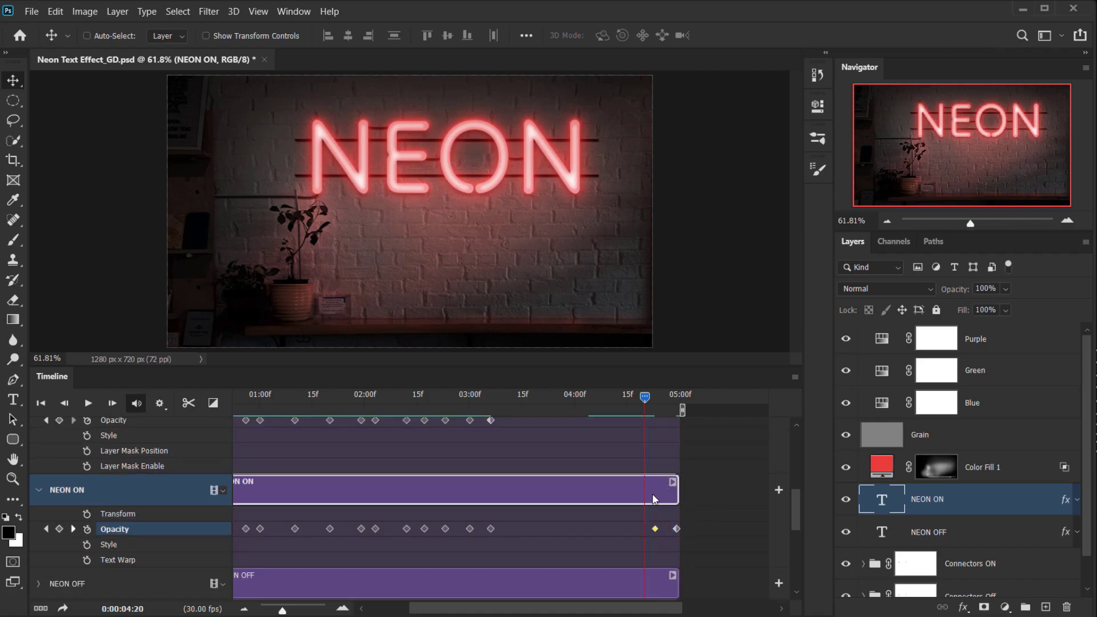
Add Color Fill 1 opacity keyframes of 100% at 04:23 and 0% at 04:29.
{"action": "left_click_drag", "start_coordinate": [645, 395], "coordinate": [656, 399]}
{"action": "scroll", "coordinate": [657, 492], "scroll_direction": "up", "scroll_amount": 3}
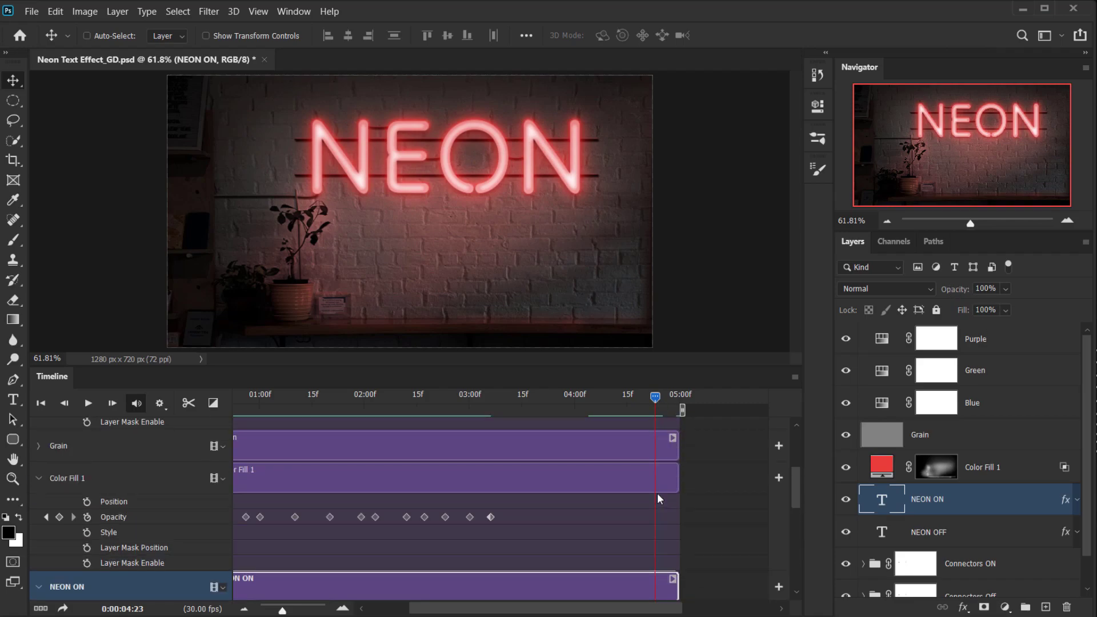
{"action": "left_click", "coordinate": [59, 517]}
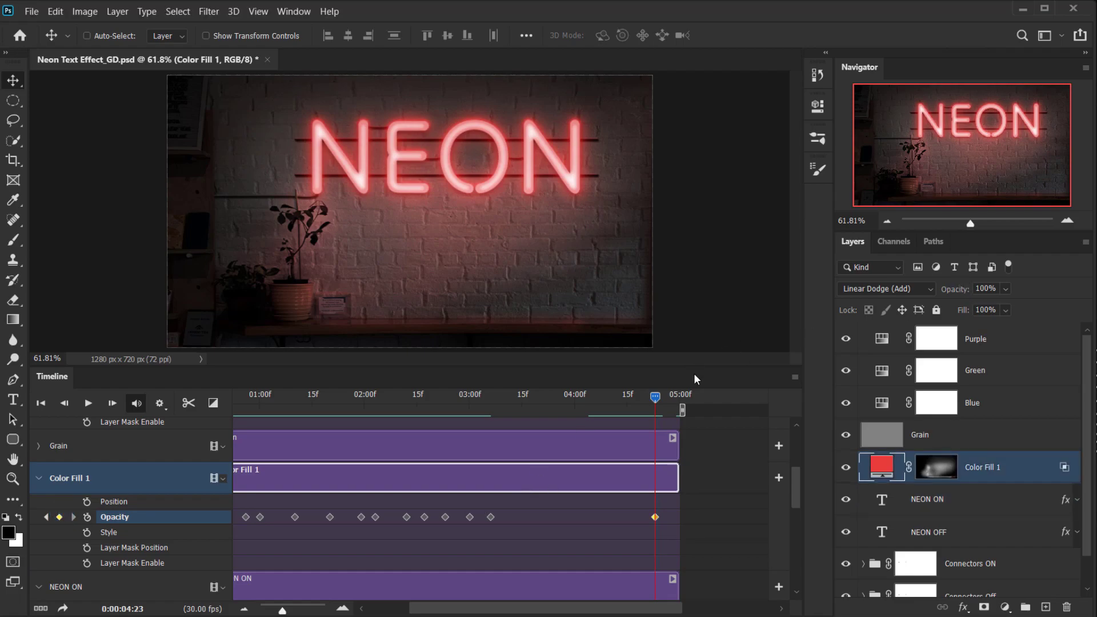
{"action": "left_click_drag", "start_coordinate": [655, 396], "coordinate": [694, 393]}
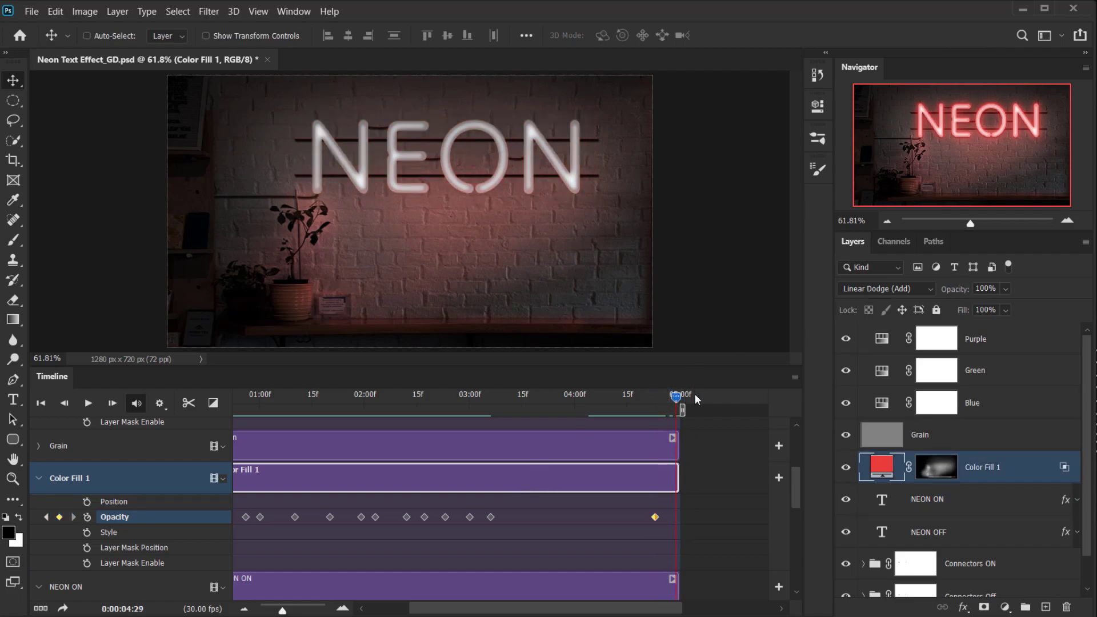
{"action": "left_click_drag", "start_coordinate": [966, 294], "coordinate": [372, 311]}
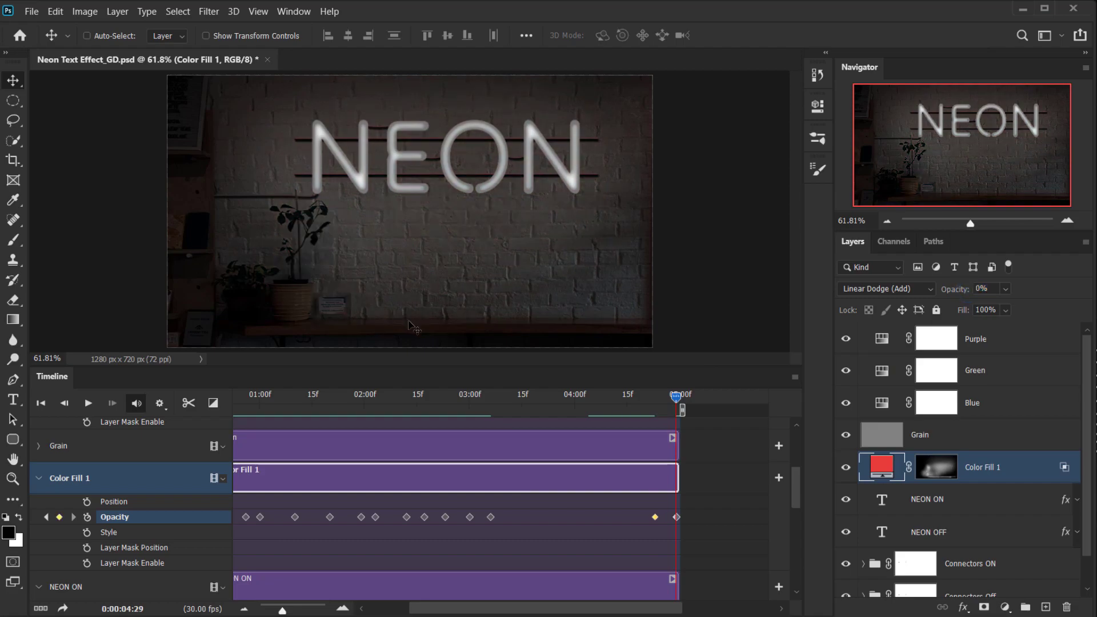
Add opacity keyframes to the Connectors ON group of 0% at 04:29 and 100% at 04:23, aligned with NEON ON's keyframes.
{"action": "scroll", "coordinate": [643, 502], "scroll_direction": "down", "scroll_amount": 3}
{"action": "scroll", "coordinate": [643, 502], "scroll_direction": "down", "scroll_amount": 4}
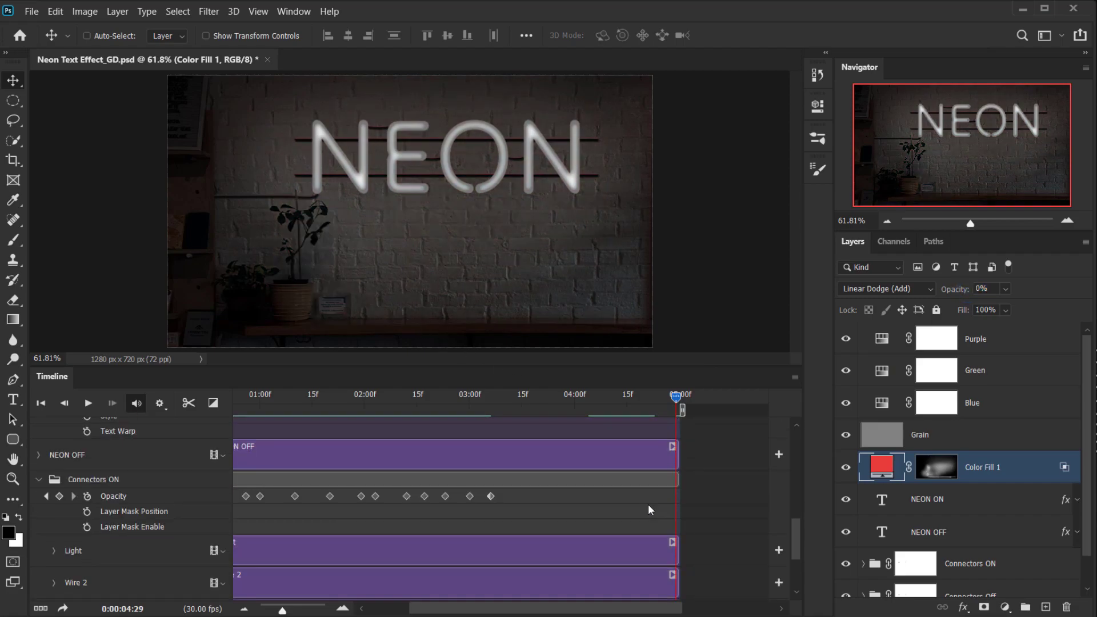
{"action": "left_click", "coordinate": [590, 485]}
{"action": "scroll", "coordinate": [616, 504], "scroll_direction": "up", "scroll_amount": 3}
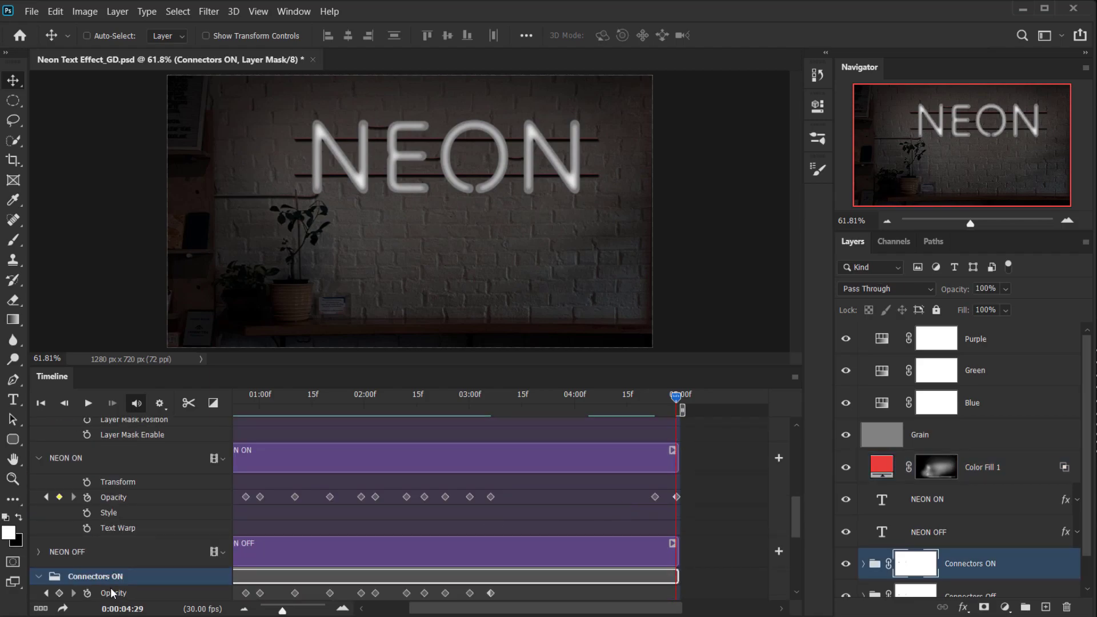
{"action": "left_click", "coordinate": [59, 593]}
{"action": "left_click_drag", "start_coordinate": [959, 290], "coordinate": [614, 376]}
{"action": "scroll", "coordinate": [657, 500], "scroll_direction": "down", "scroll_amount": 2}
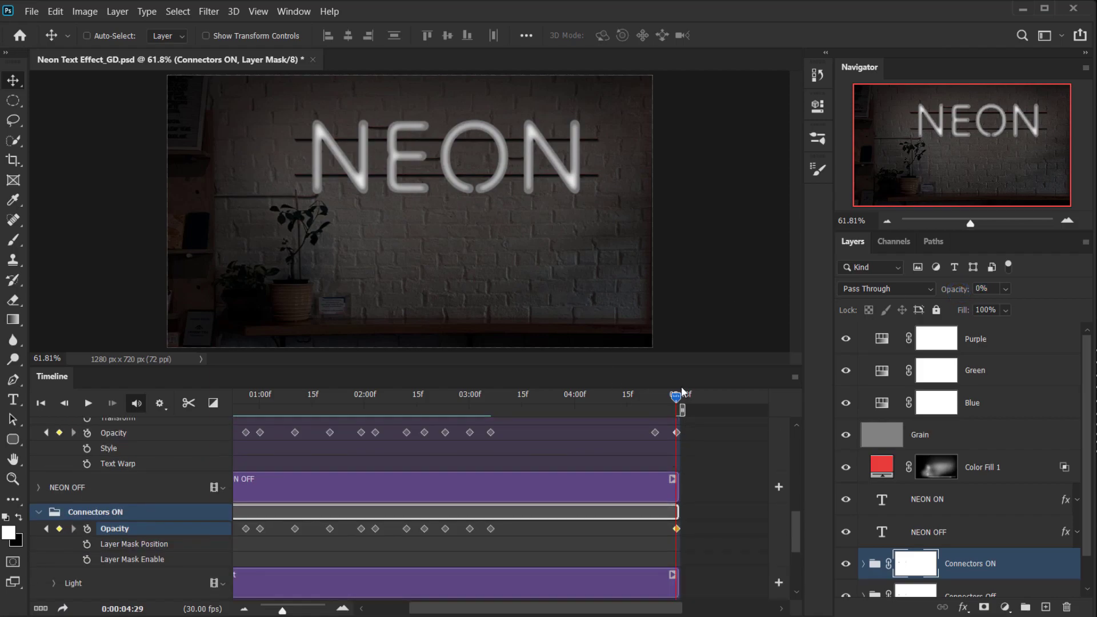
{"action": "left_click", "coordinate": [656, 400]}
{"action": "left_click_drag", "start_coordinate": [656, 402], "coordinate": [658, 402]}
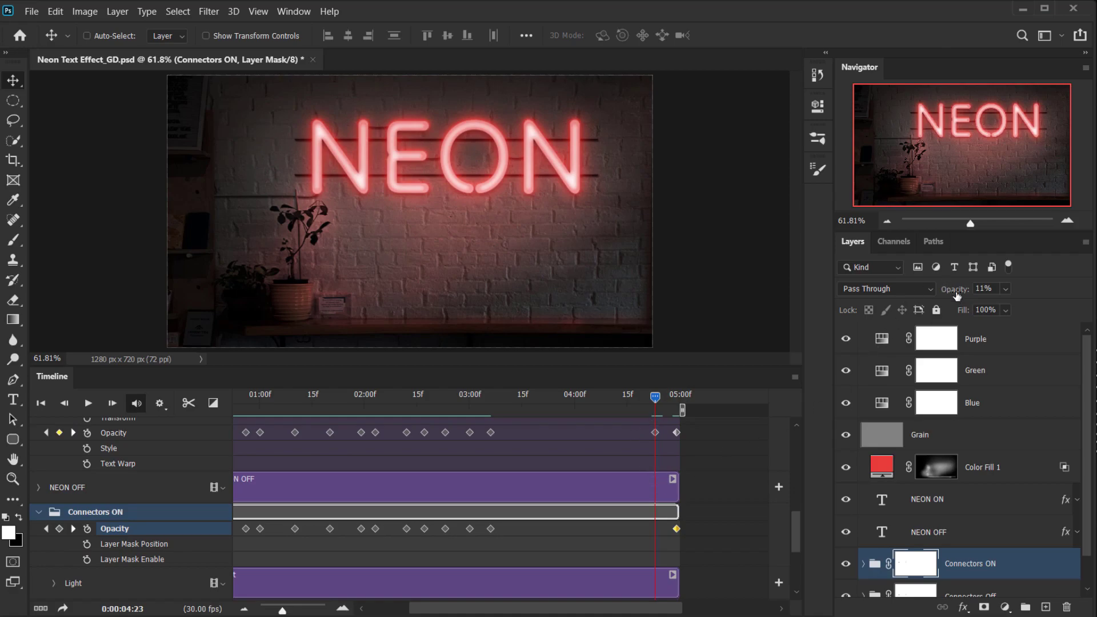
Return the playhead to the first frame and collapse the Connectors ON, NEON ON, Color Fill 1 and Blue tracks.
{"action": "left_click_drag", "start_coordinate": [656, 396], "coordinate": [238, 396]}
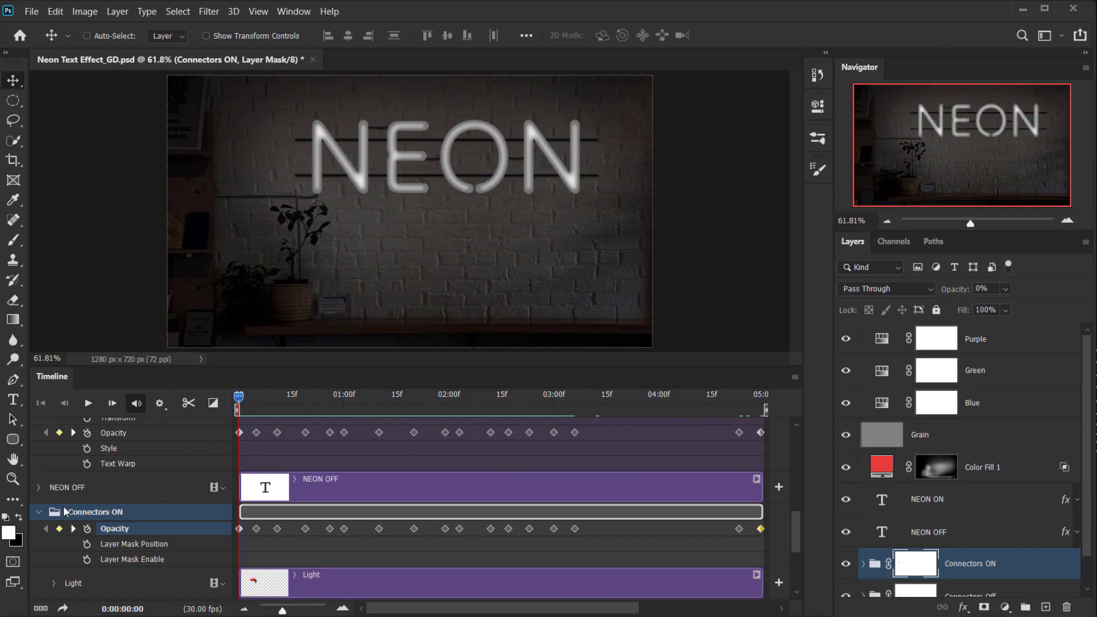
{"action": "left_click", "coordinate": [38, 509]}
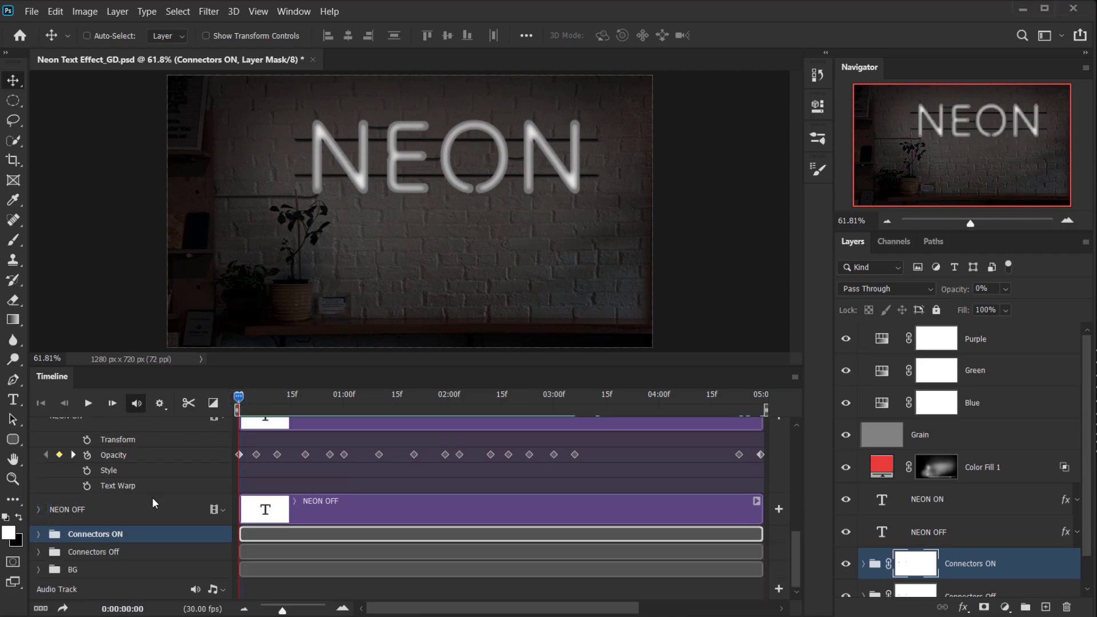
{"action": "scroll", "coordinate": [521, 483], "scroll_direction": "up", "scroll_amount": 3}
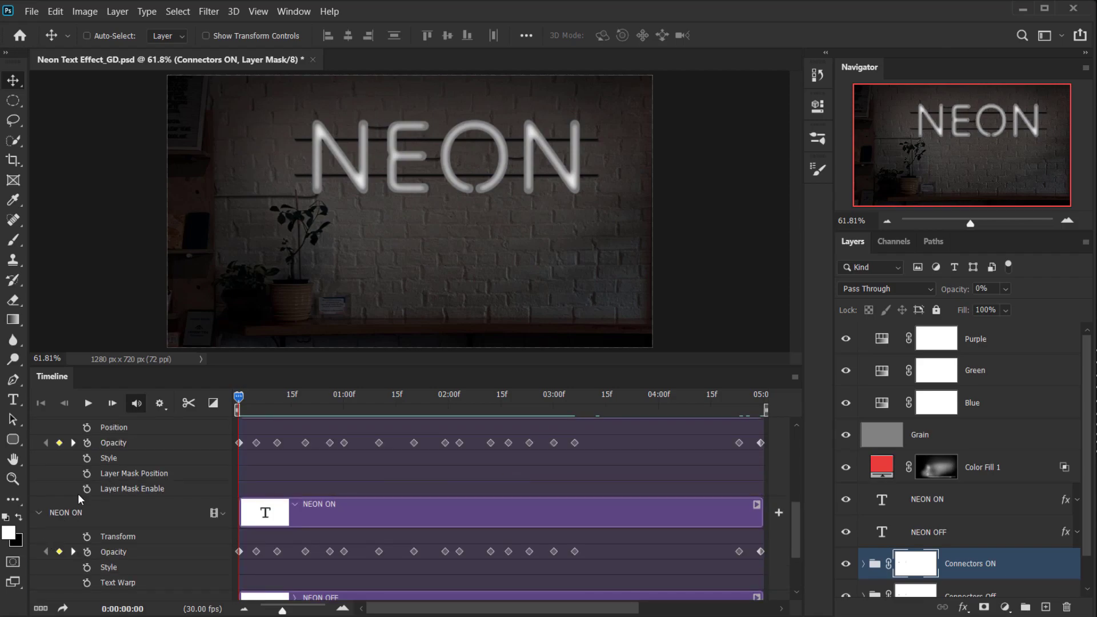
{"action": "left_click", "coordinate": [38, 513]}
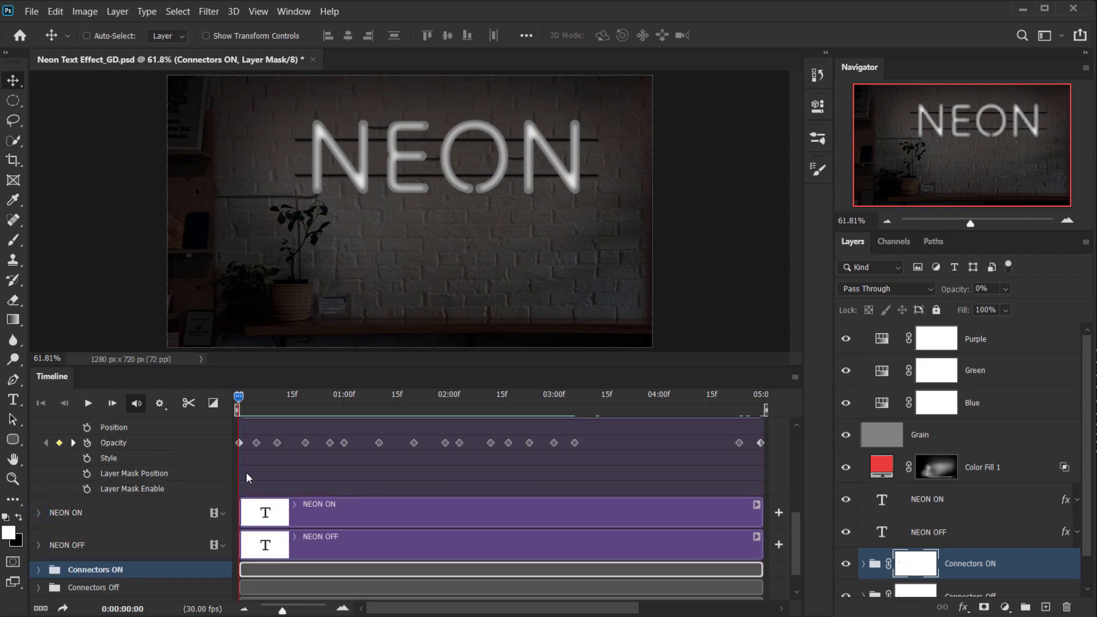
{"action": "scroll", "coordinate": [562, 467], "scroll_direction": "up", "scroll_amount": 3}
{"action": "left_click", "coordinate": [38, 501]}
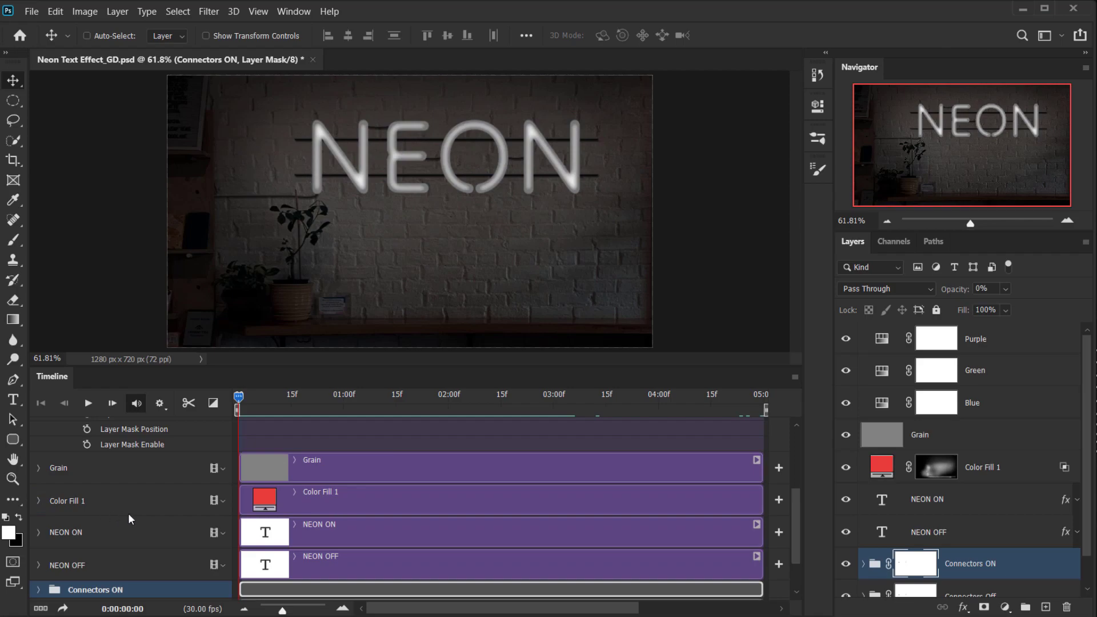
{"action": "scroll", "coordinate": [478, 516], "scroll_direction": "up", "scroll_amount": 4}
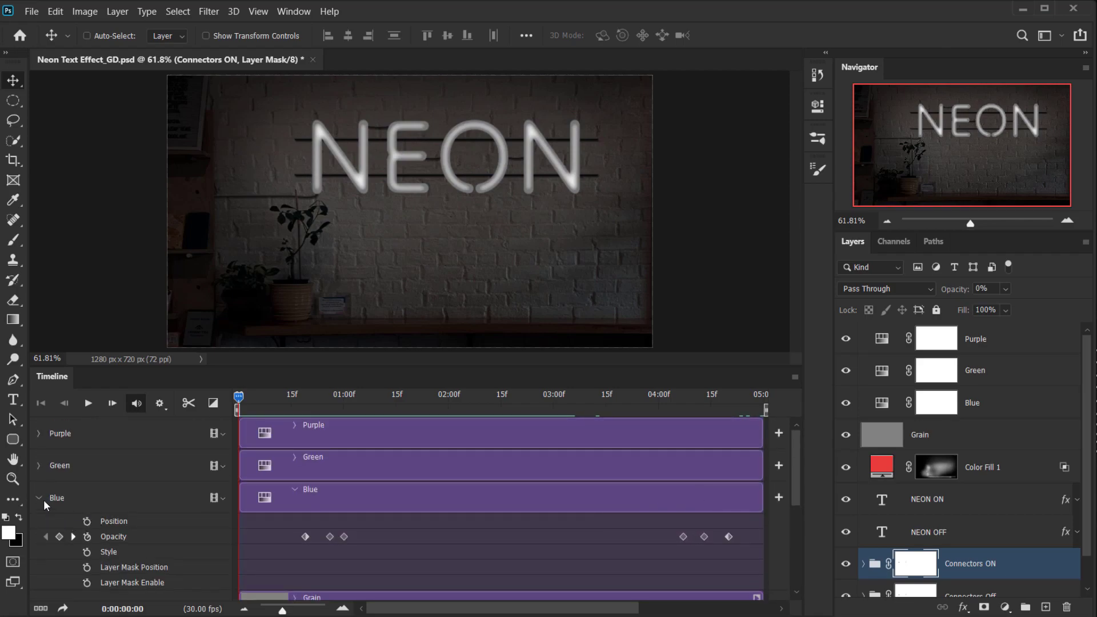
{"action": "left_click", "coordinate": [39, 498]}
Play the animation from the start and scrub to its last frame and back to check the closing switch-off and the loop.
{"action": "scroll", "coordinate": [320, 488], "scroll_direction": "down", "scroll_amount": 4}
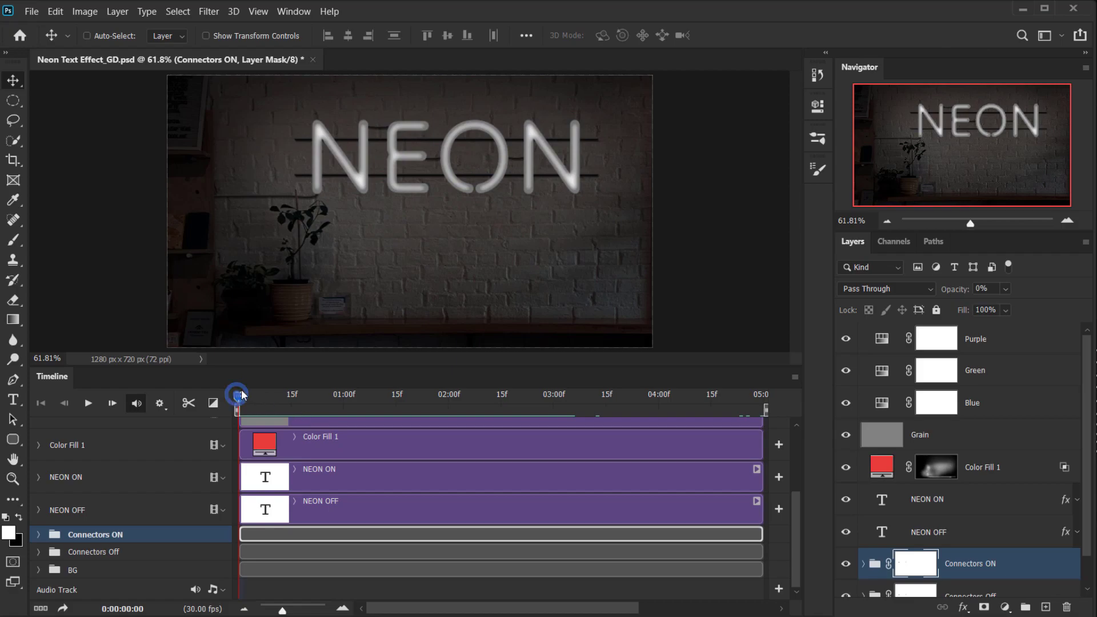
{"action": "key", "text": "space"}
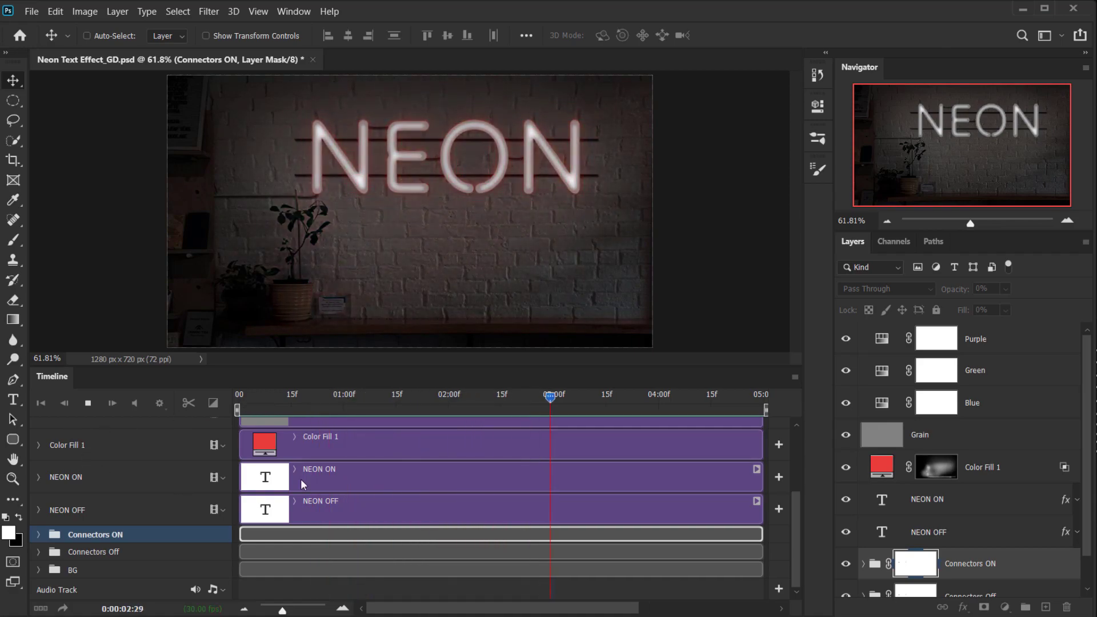
{"action": "key", "text": "space"}
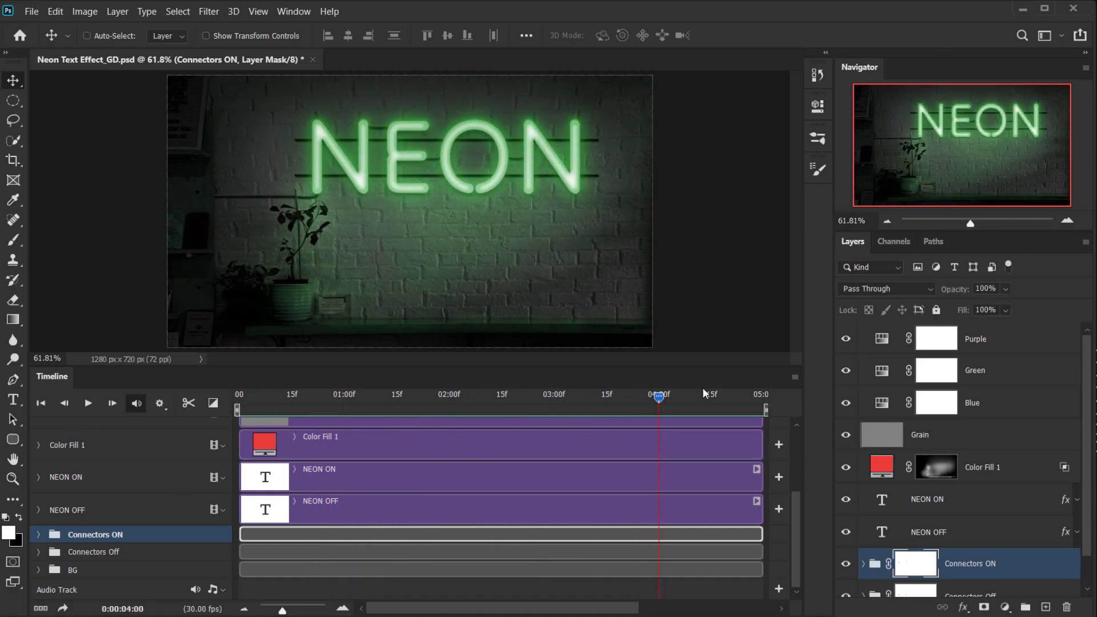
{"action": "left_click_drag", "start_coordinate": [659, 396], "coordinate": [780, 386]}
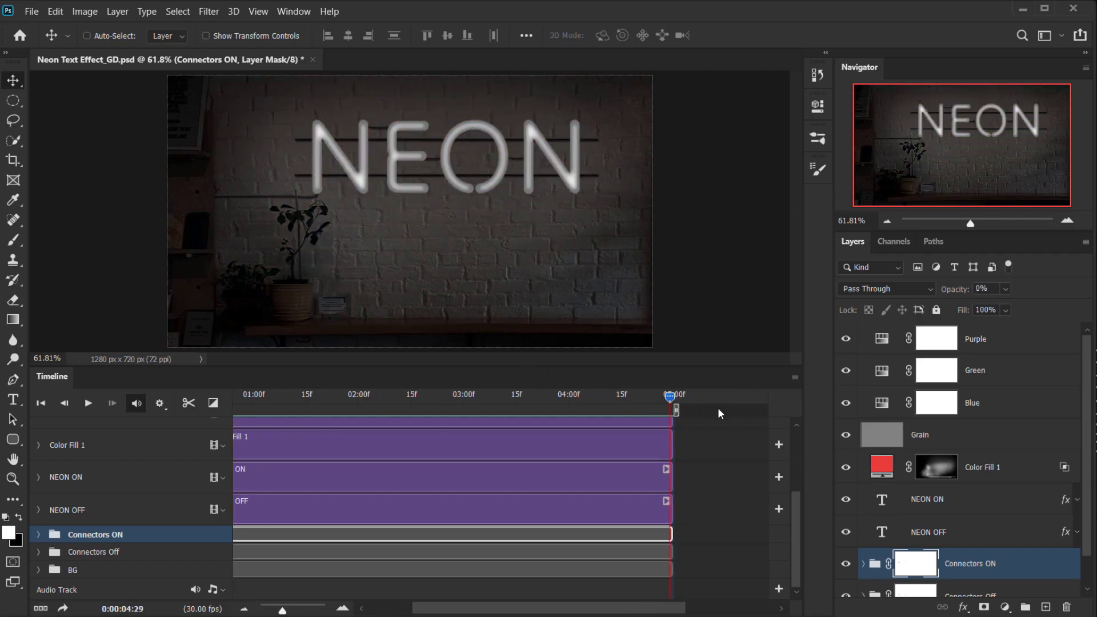
{"action": "scroll", "coordinate": [516, 533], "scroll_direction": "up", "scroll_amount": 3}
{"action": "left_click_drag", "start_coordinate": [670, 395], "coordinate": [153, 411]}
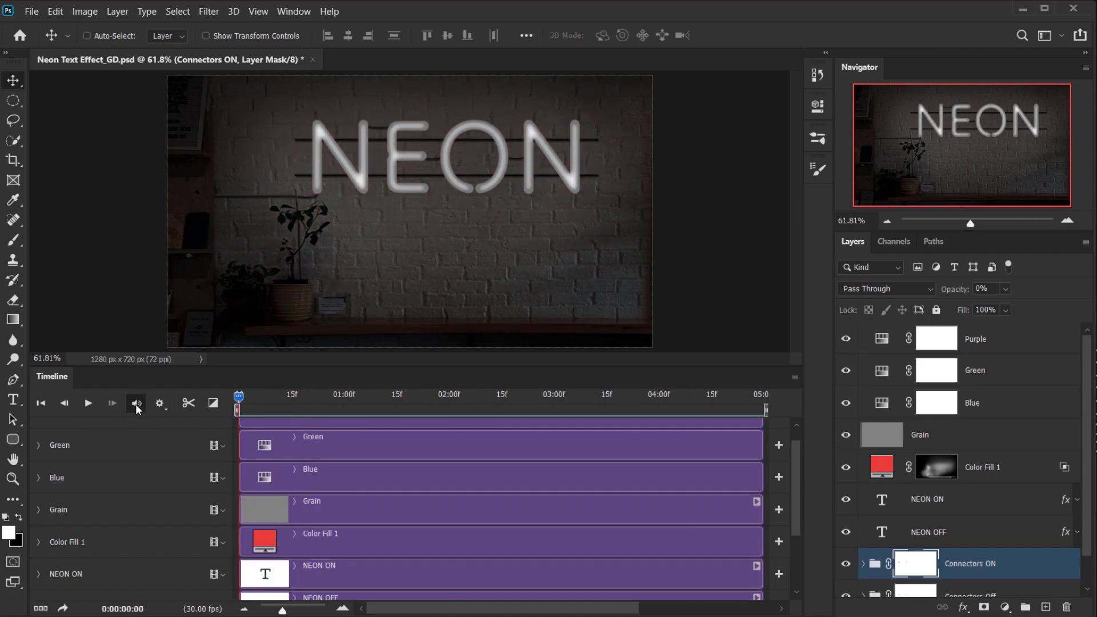
{"action": "left_click_drag", "start_coordinate": [238, 395], "coordinate": [701, 395]}
{"action": "left_click_drag", "start_coordinate": [777, 436], "coordinate": [804, 436]}
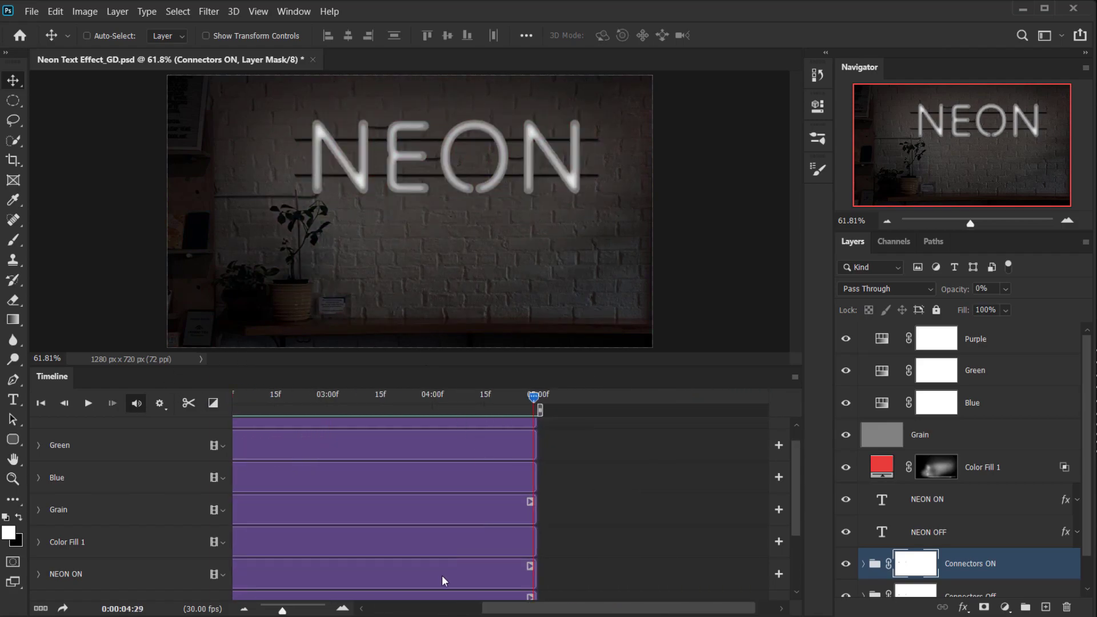
{"action": "left_click", "coordinate": [244, 610]}
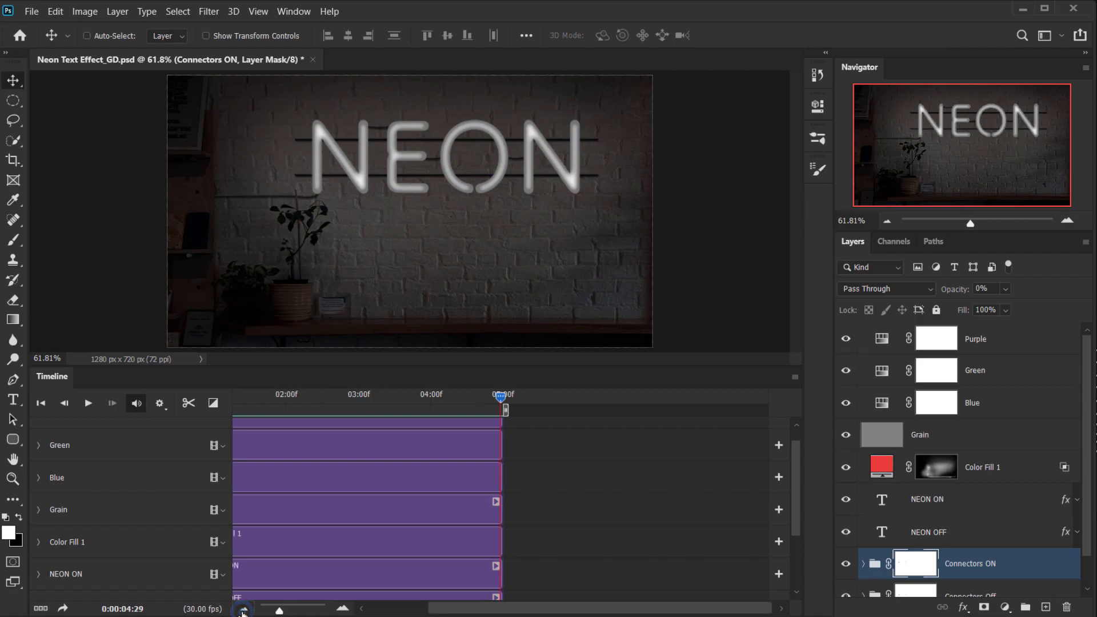
{"action": "left_click", "coordinate": [243, 609]}
{"action": "left_click_drag", "start_coordinate": [473, 396], "coordinate": [85, 396]}
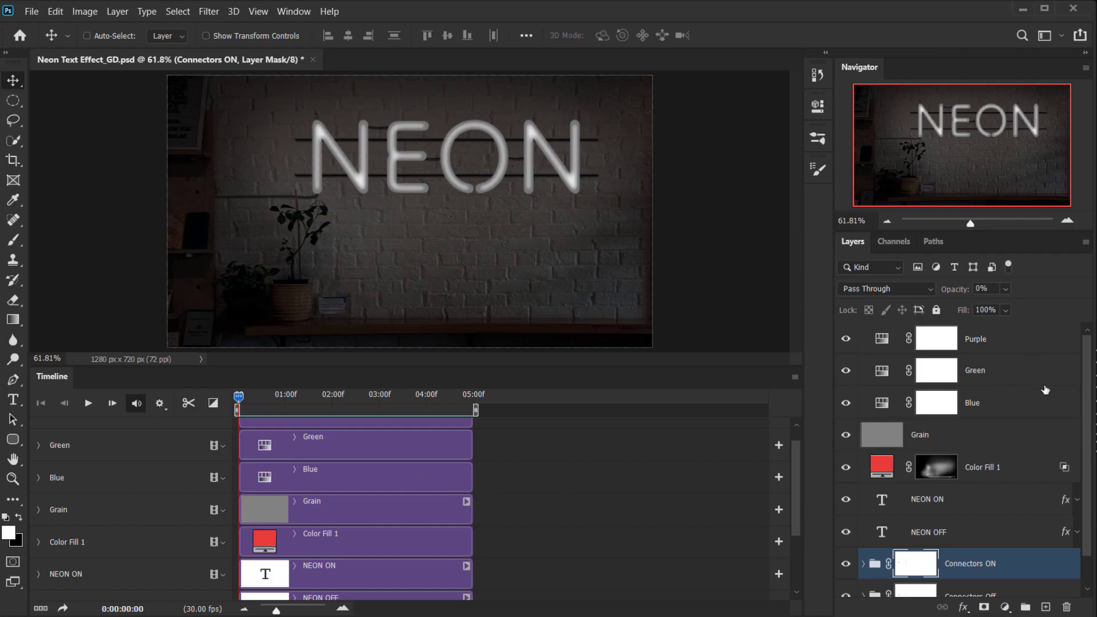
Open the Render Video export settings for the finished animation.
{"action": "scroll", "coordinate": [1001, 429], "scroll_direction": "down", "scroll_amount": 1}
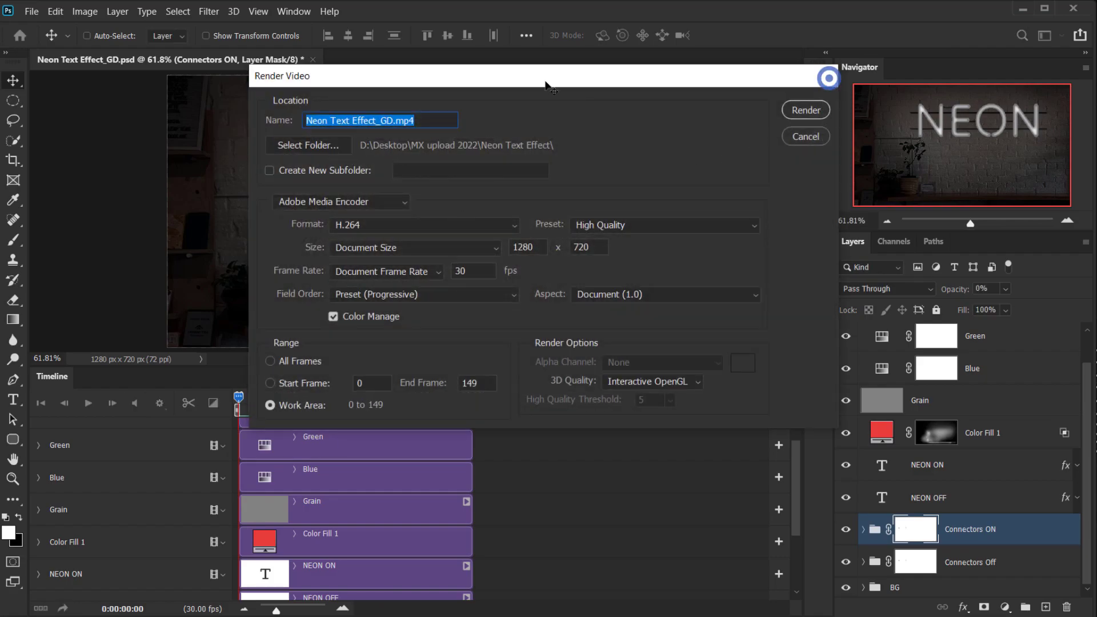
{"action": "left_click", "coordinate": [825, 76]}
{"action": "left_click", "coordinate": [36, 12]}
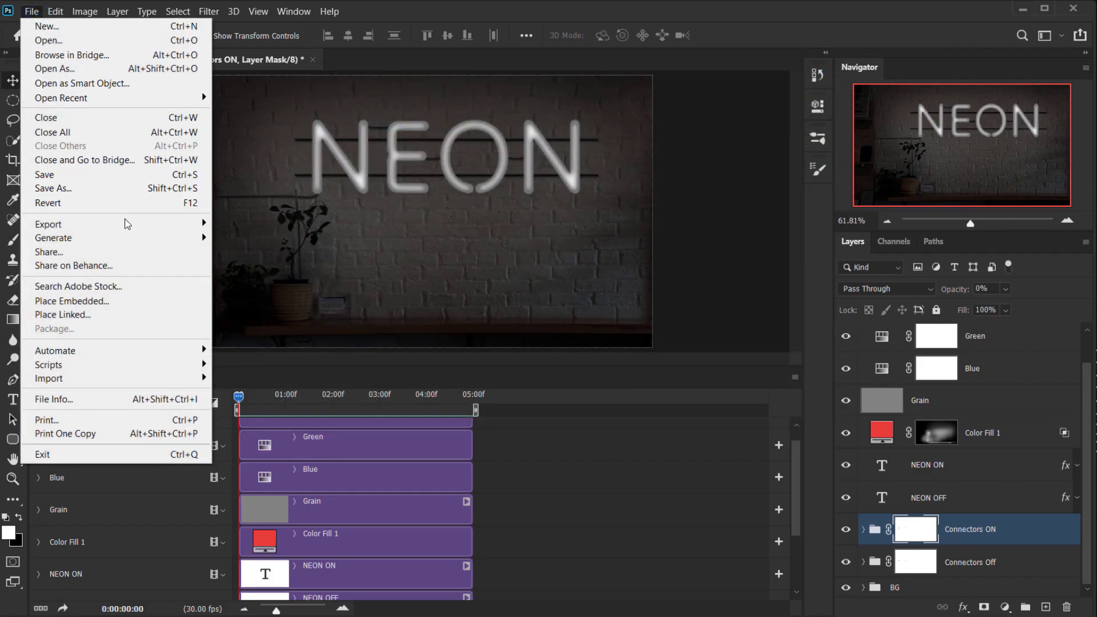
{"action": "mouse_move", "coordinate": [114, 224]}
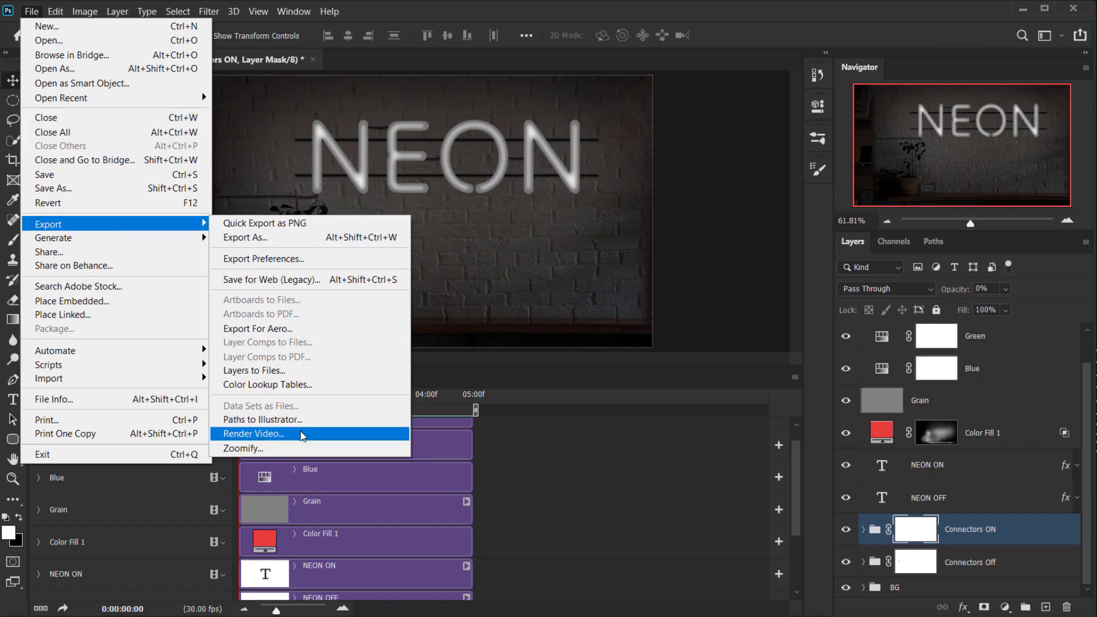
{"action": "left_click", "coordinate": [251, 434]}
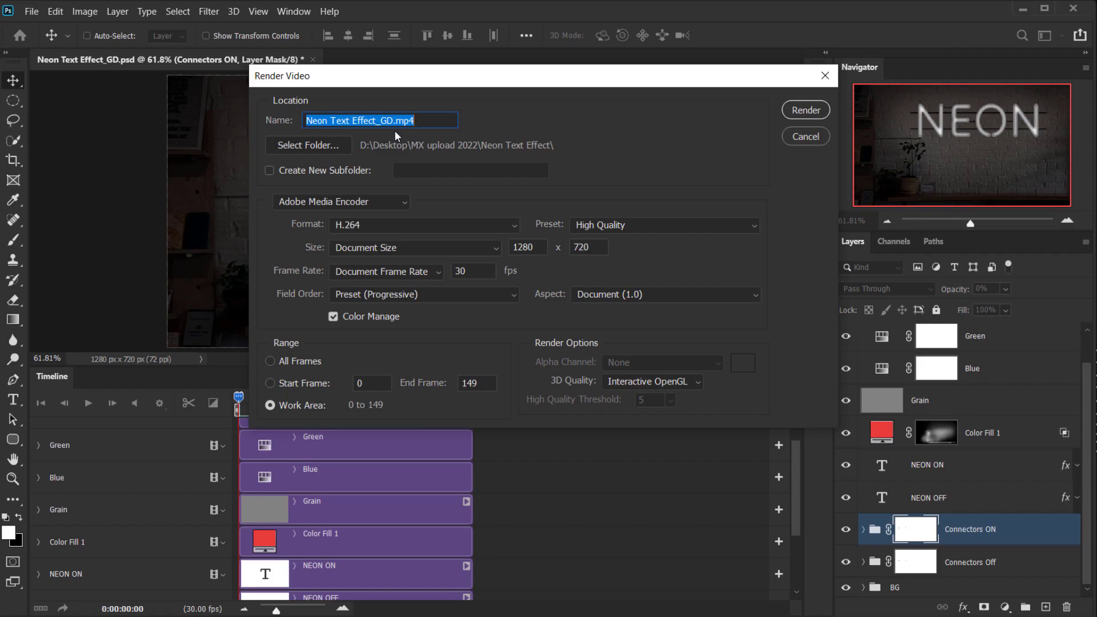
Name the output file Neon Text Effect_Animation.mp4 and choose the Neon Text Effect + Animated folder as its render location.
{"action": "left_click", "coordinate": [381, 121]}
{"action": "left_click_drag", "start_coordinate": [380, 120], "coordinate": [393, 120]}
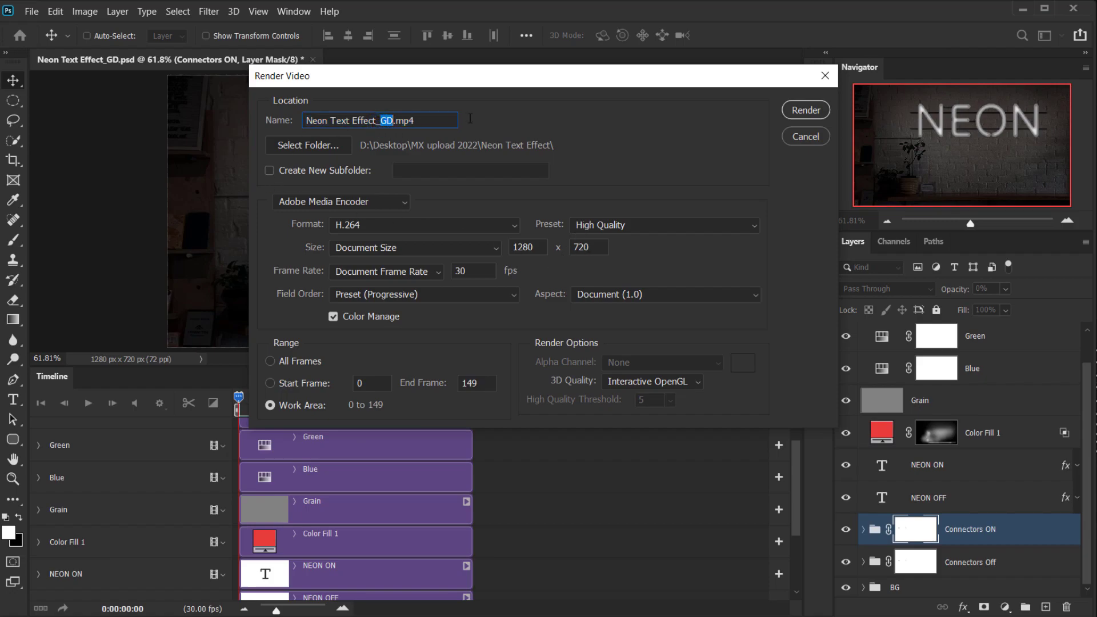
{"action": "type", "text": "Animation"}
{"action": "left_click", "coordinate": [298, 149]}
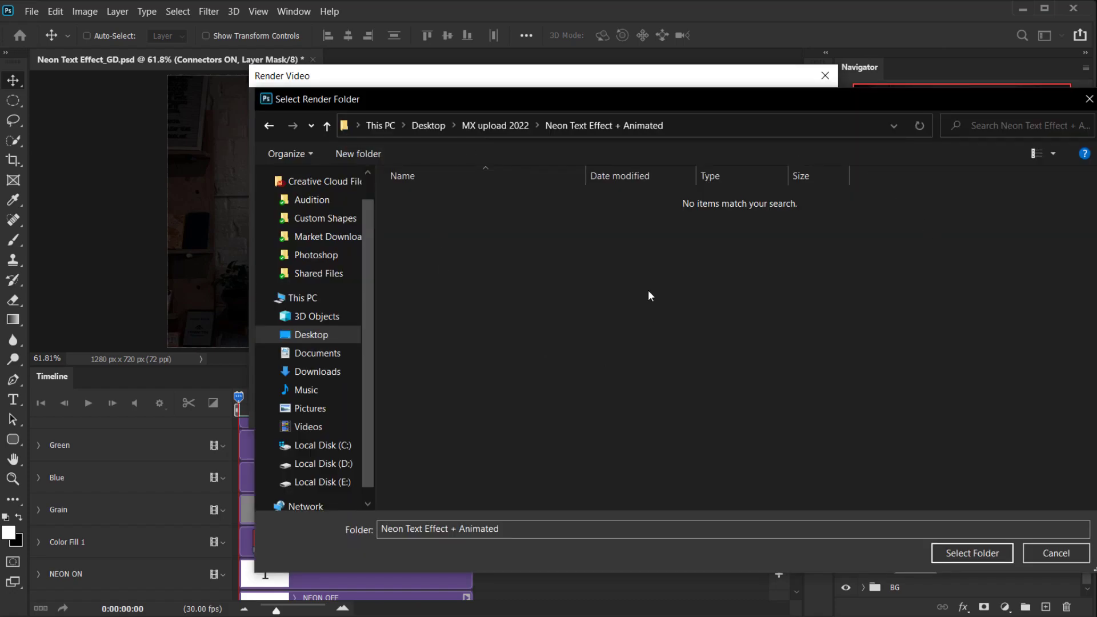
{"action": "left_click_drag", "start_coordinate": [647, 100], "coordinate": [583, 92]}
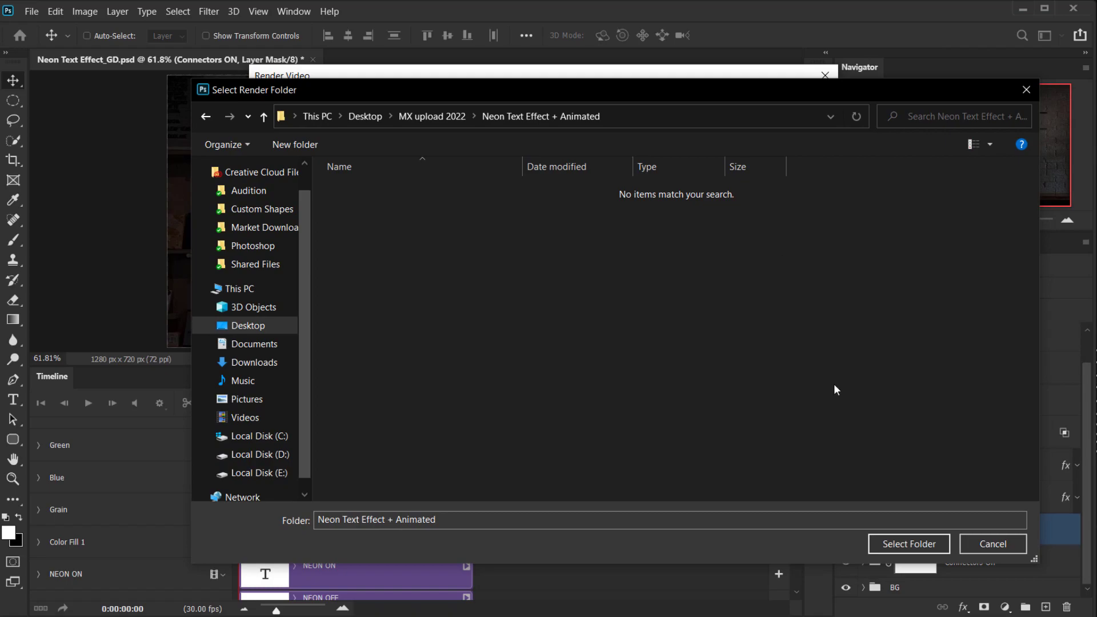
{"action": "left_click", "coordinate": [908, 543]}
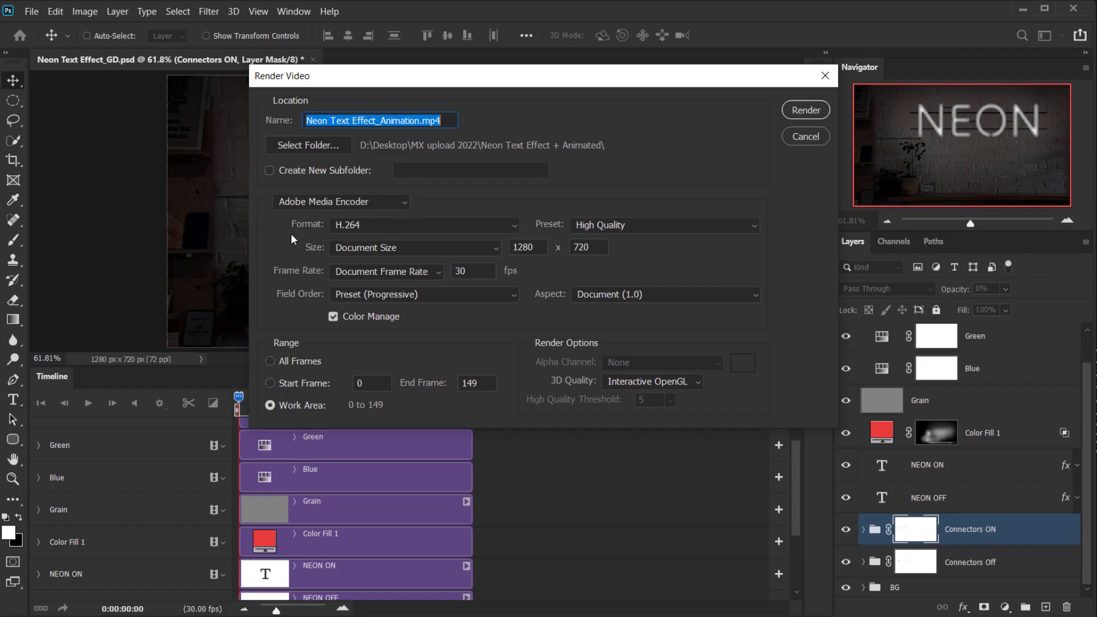
Keep the H.264 preset at High Quality and render the work area to video.
{"action": "left_click", "coordinate": [711, 223]}
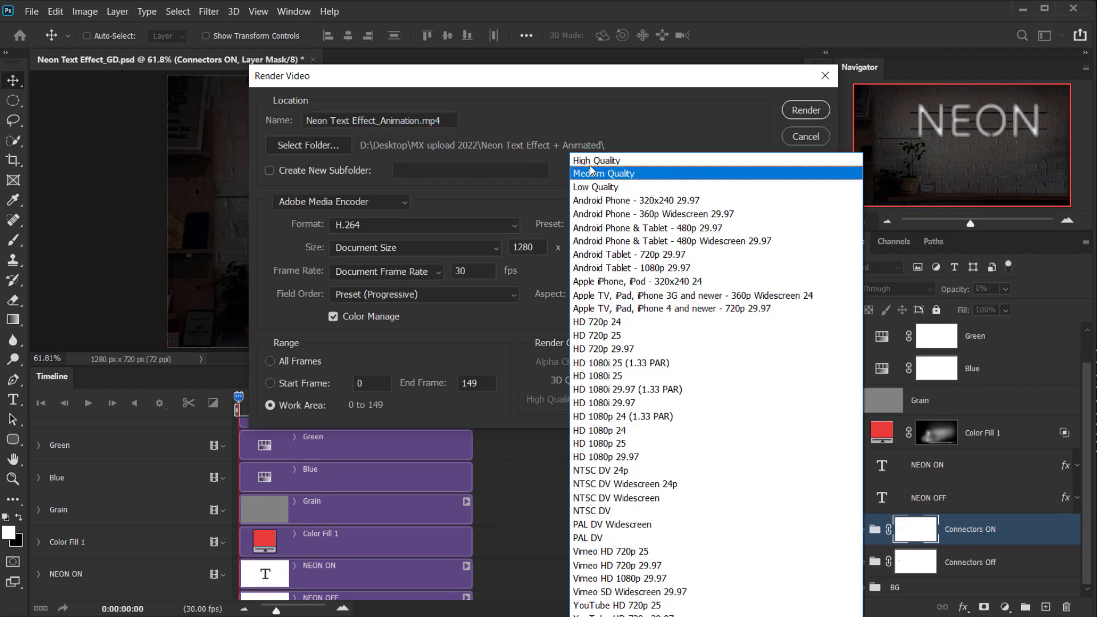
{"action": "left_click", "coordinate": [599, 162]}
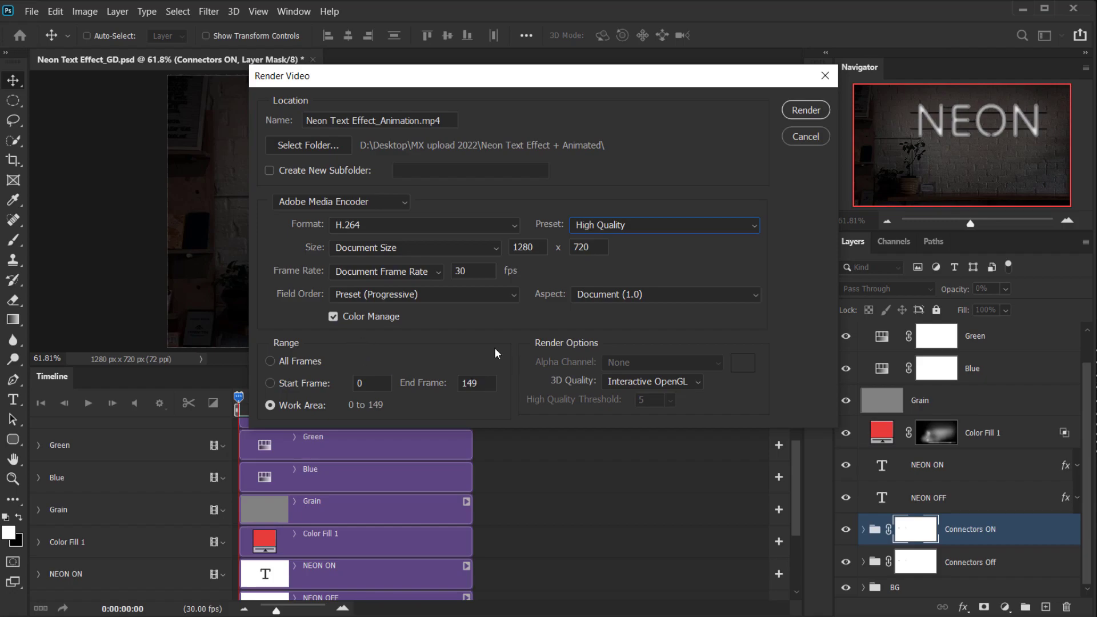
{"action": "left_click", "coordinate": [806, 110]}
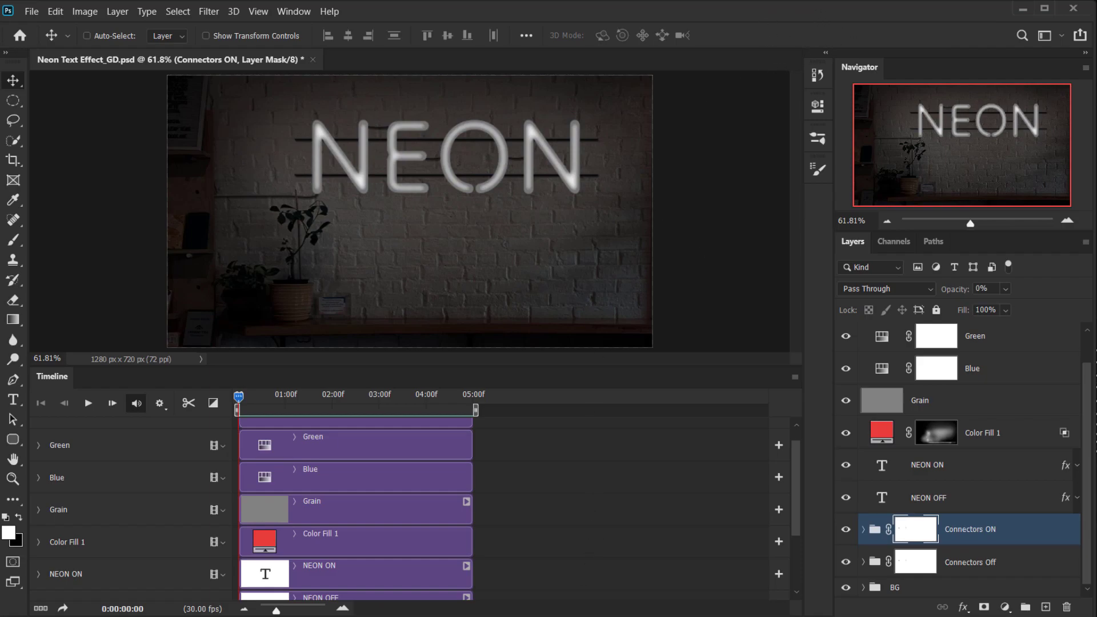
Switch to File Explorer, open Neon Text Effect_Animation.mp4 in the video player and watch it full screen.
{"action": "key", "text": "alt+Tab"}
{"action": "left_click", "coordinate": [220, 229]}
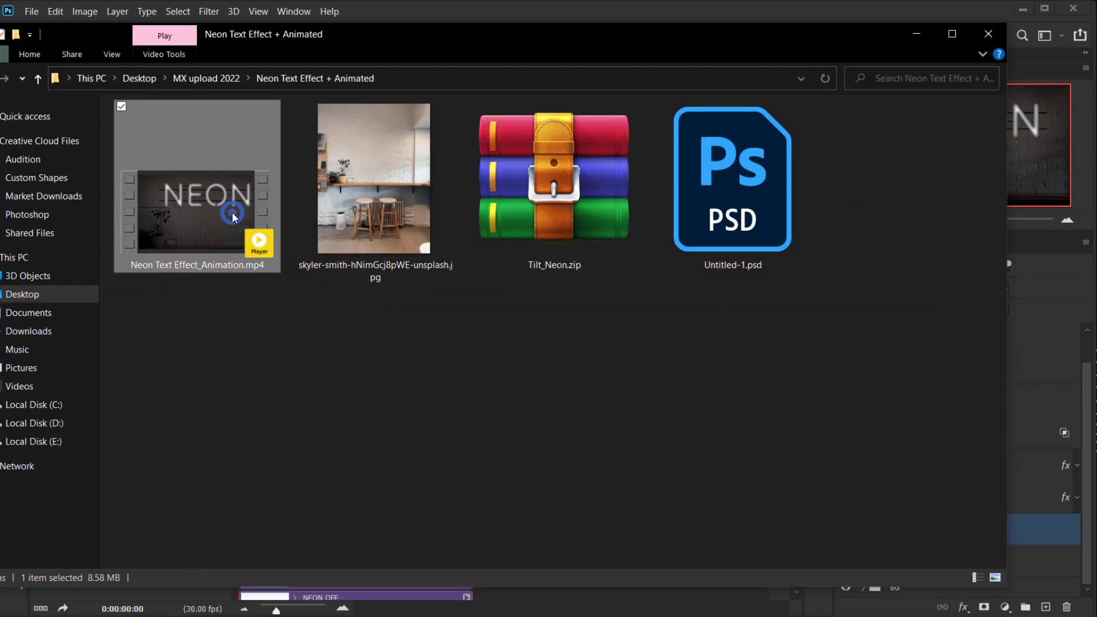
{"action": "double_click", "coordinate": [234, 174]}
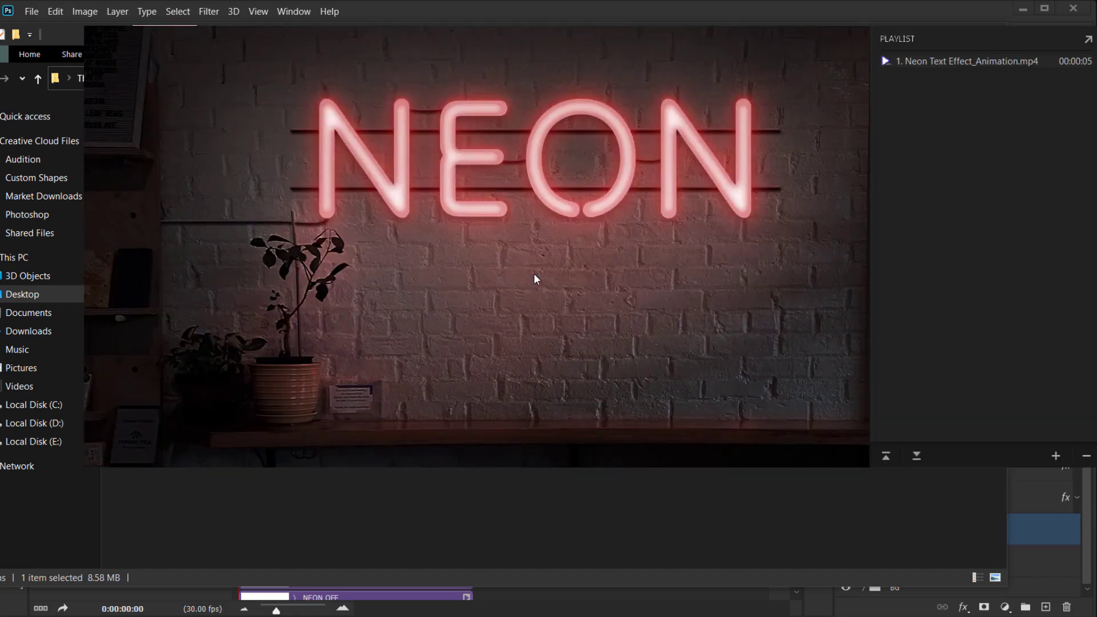
{"action": "double_click", "coordinate": [535, 275]}
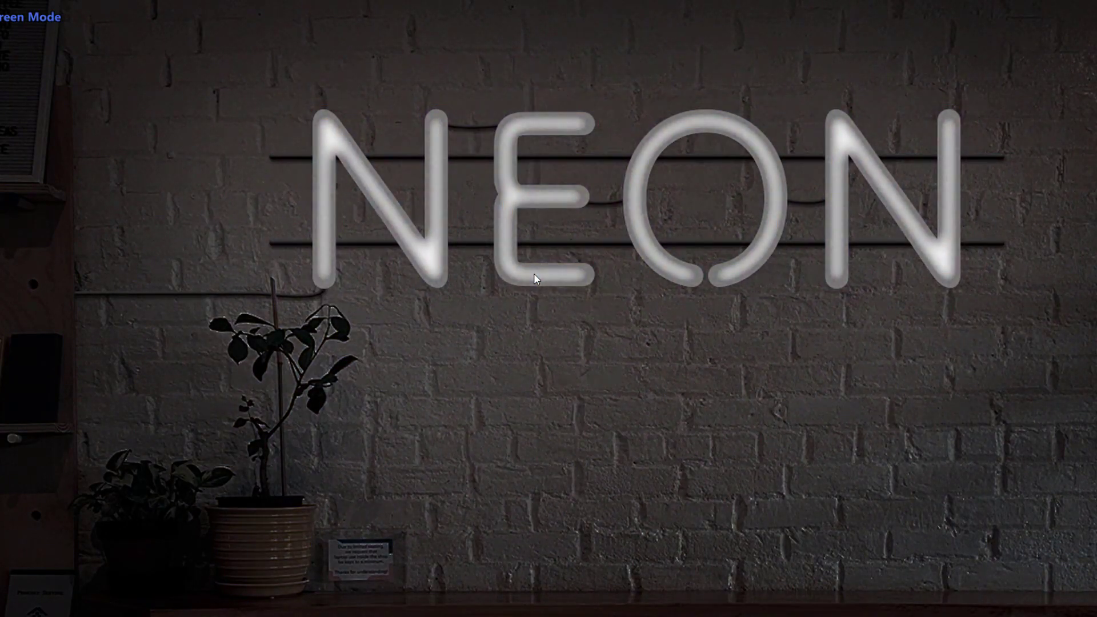